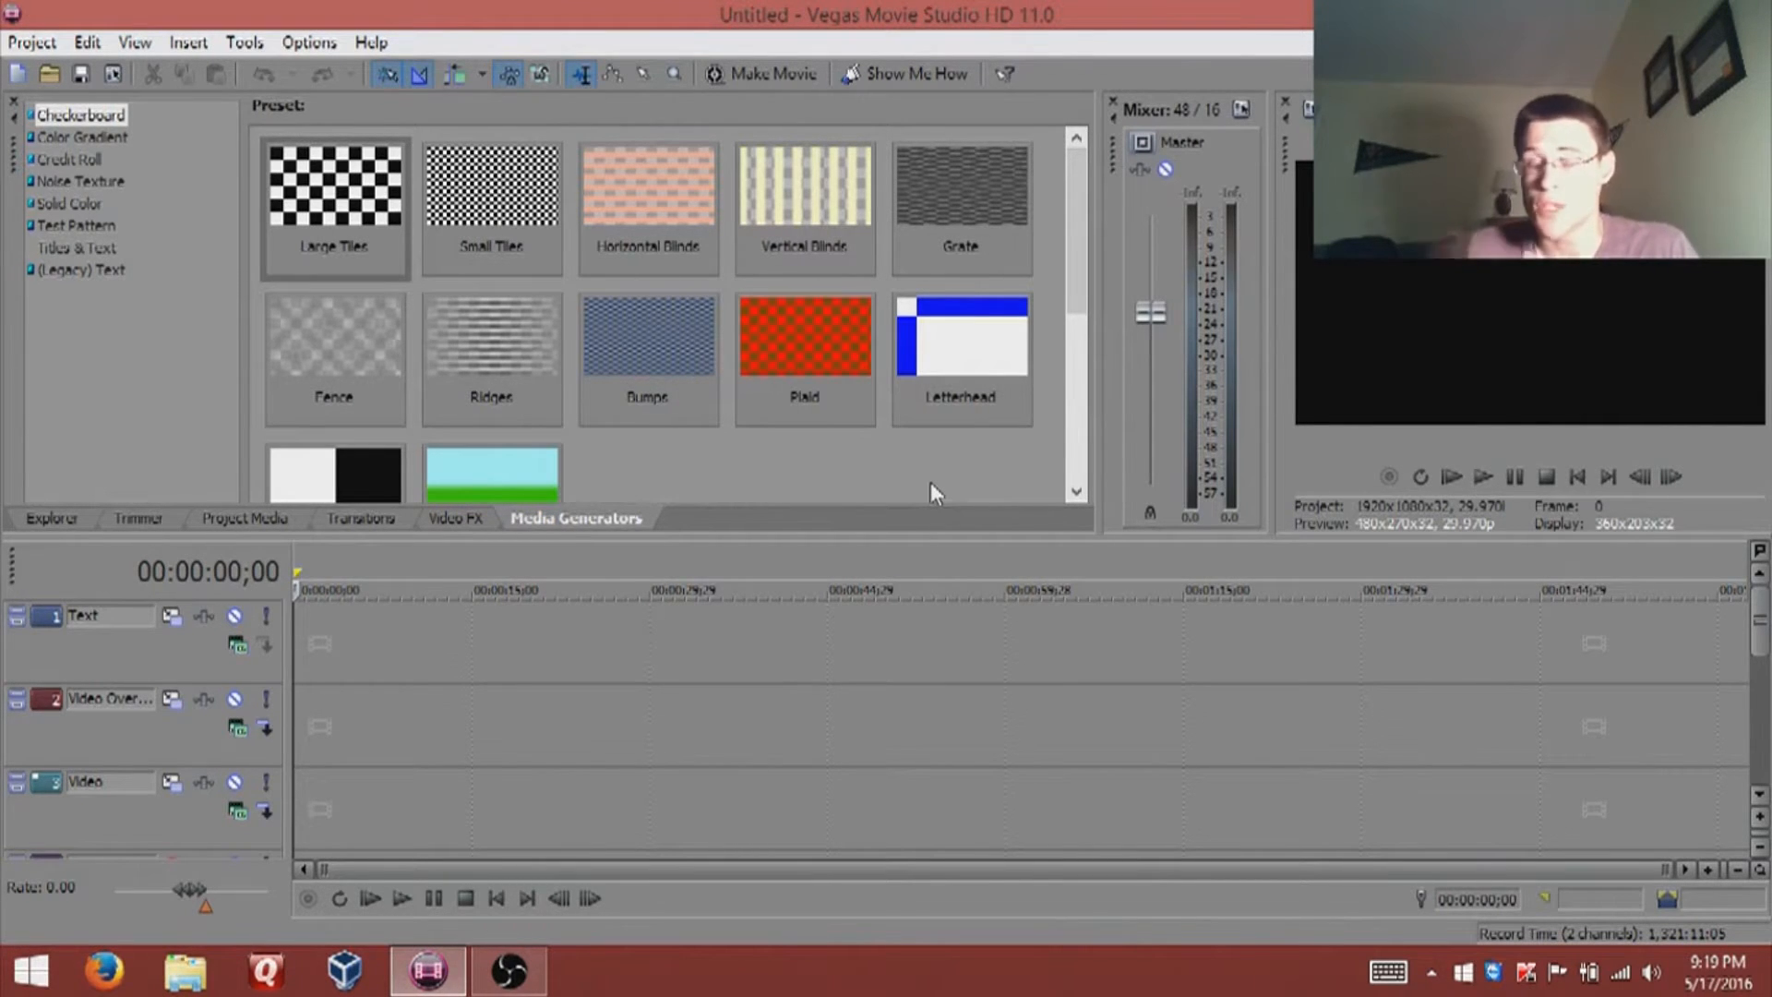
Step: Save the untitled project as "M.E. Gaming Intro" in the Vegas Movie Studio HD 11.0 Projects folder
{"action": "left_click", "coordinate": [31, 41]}
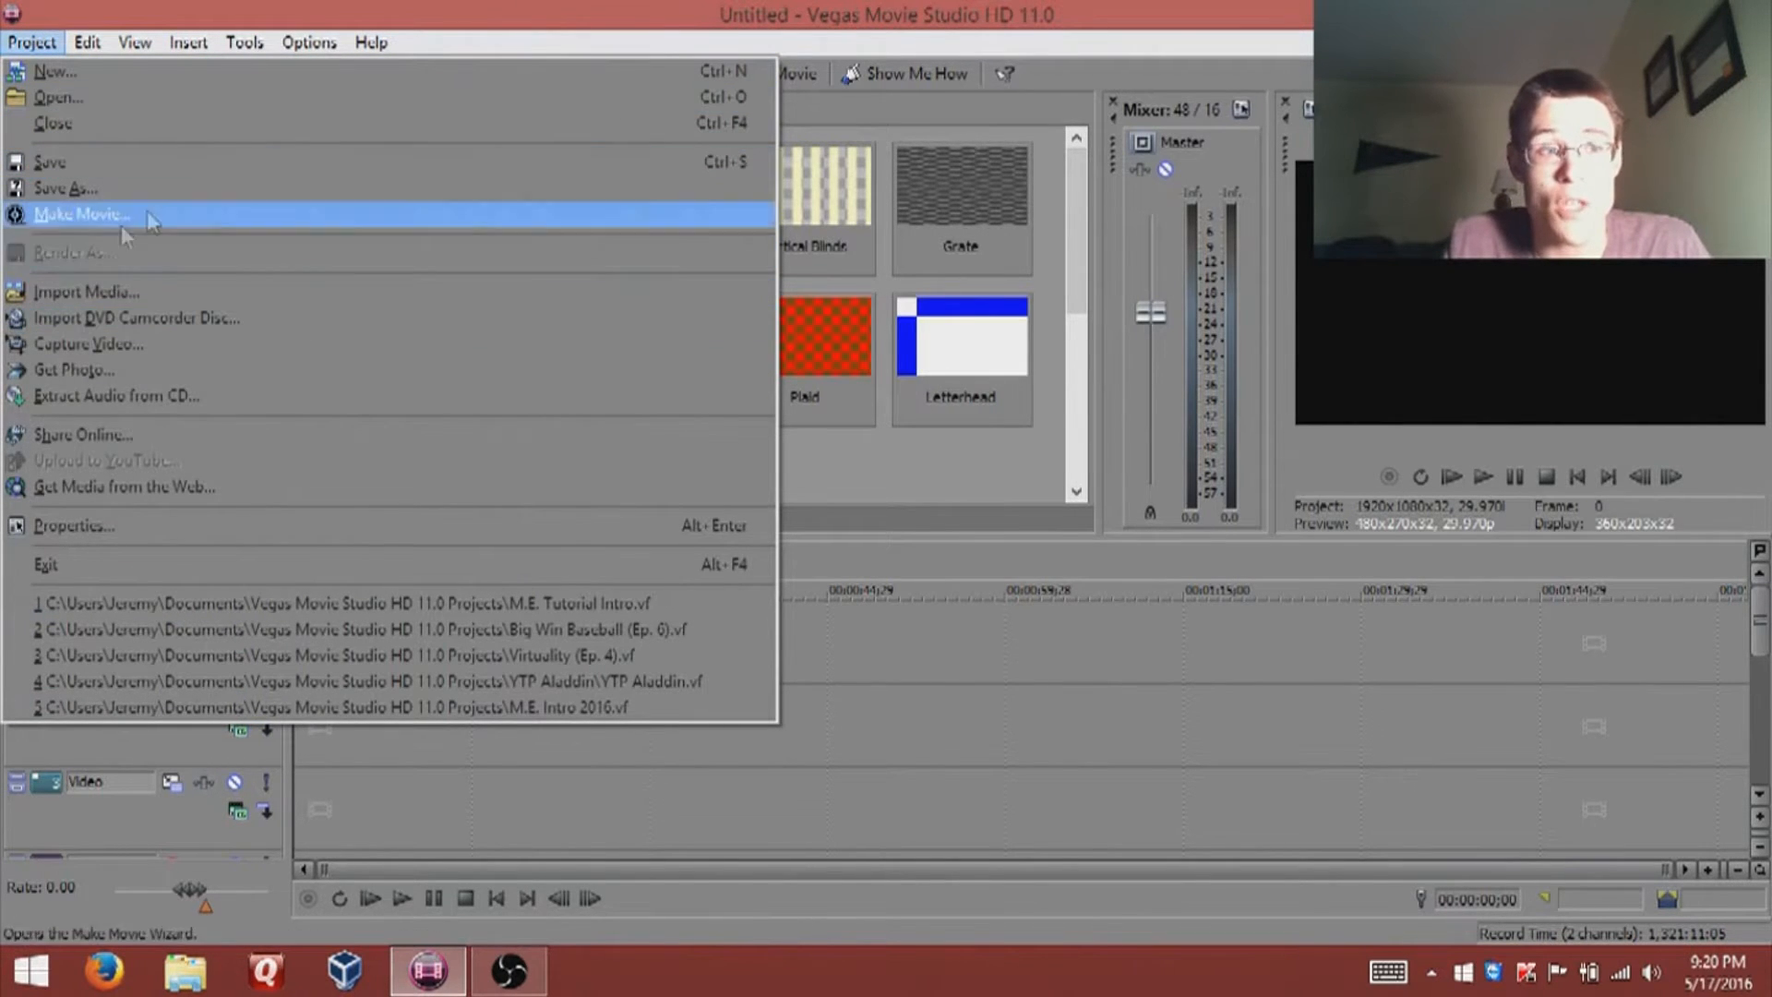
{"action": "left_click", "coordinate": [230, 166]}
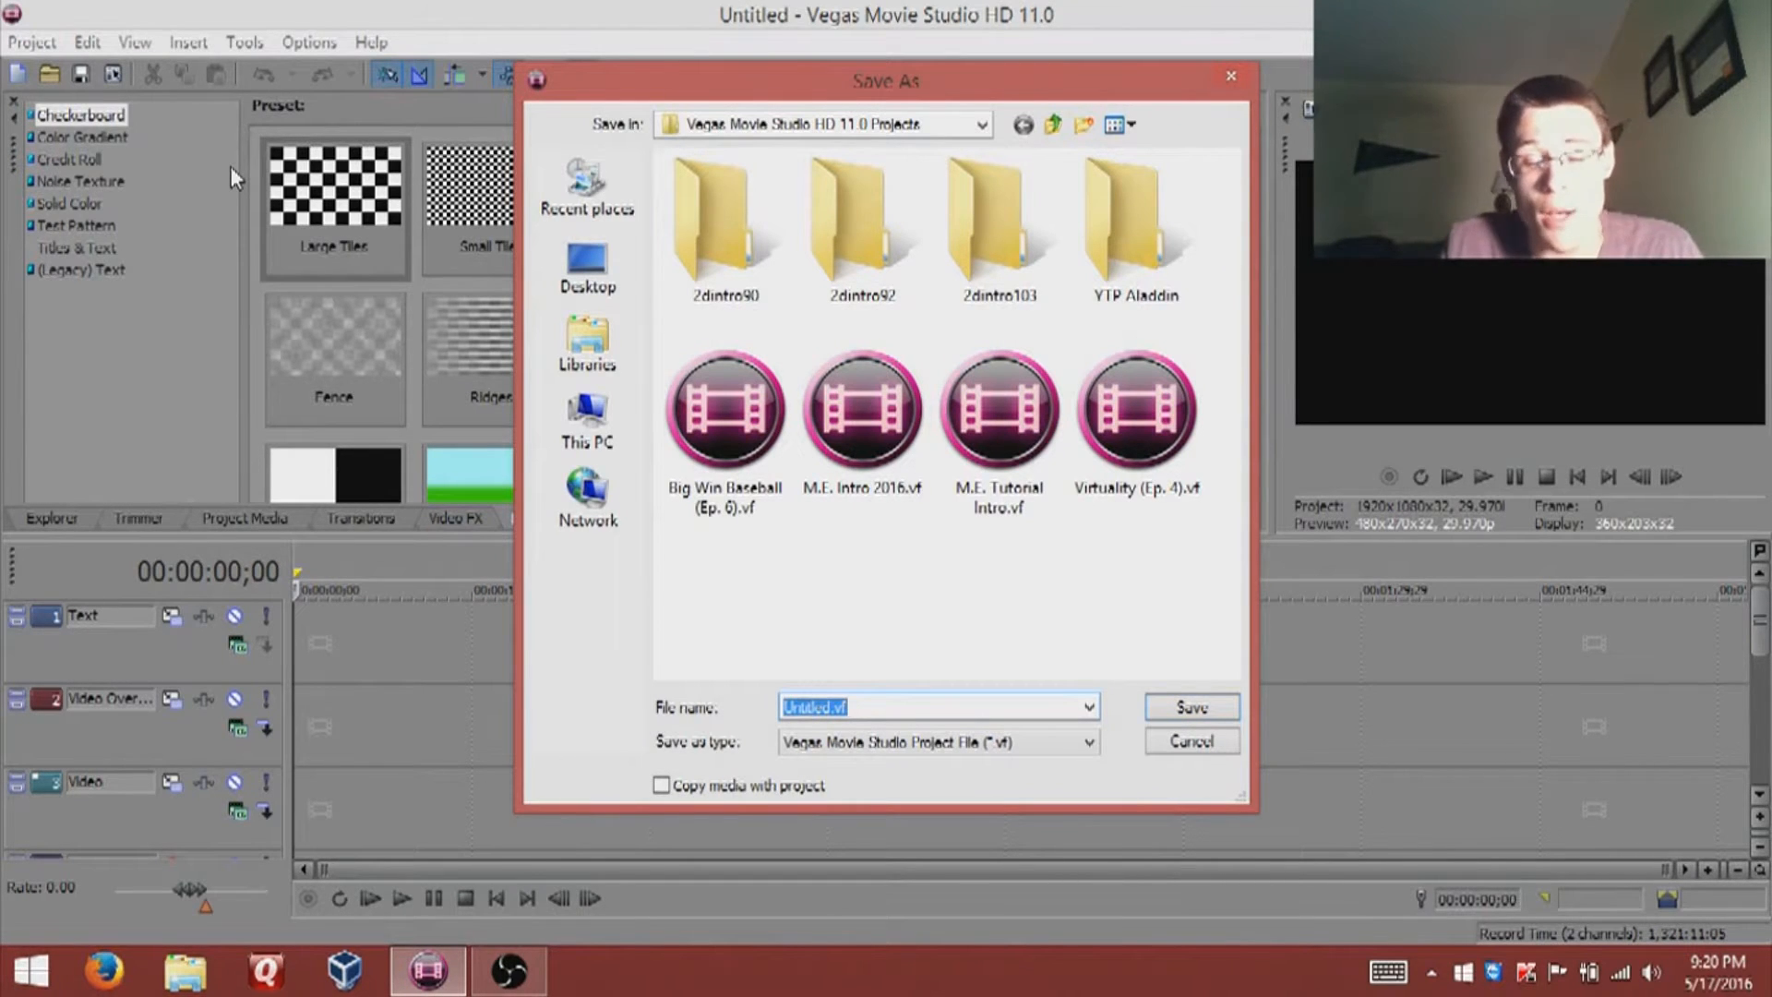
{"action": "type", "text": "M.E. Gaming INt"}
{"action": "key", "text": "BackSpace"}
{"action": "key", "text": "BackSpace"}
{"action": "type", "text": "ntro"}
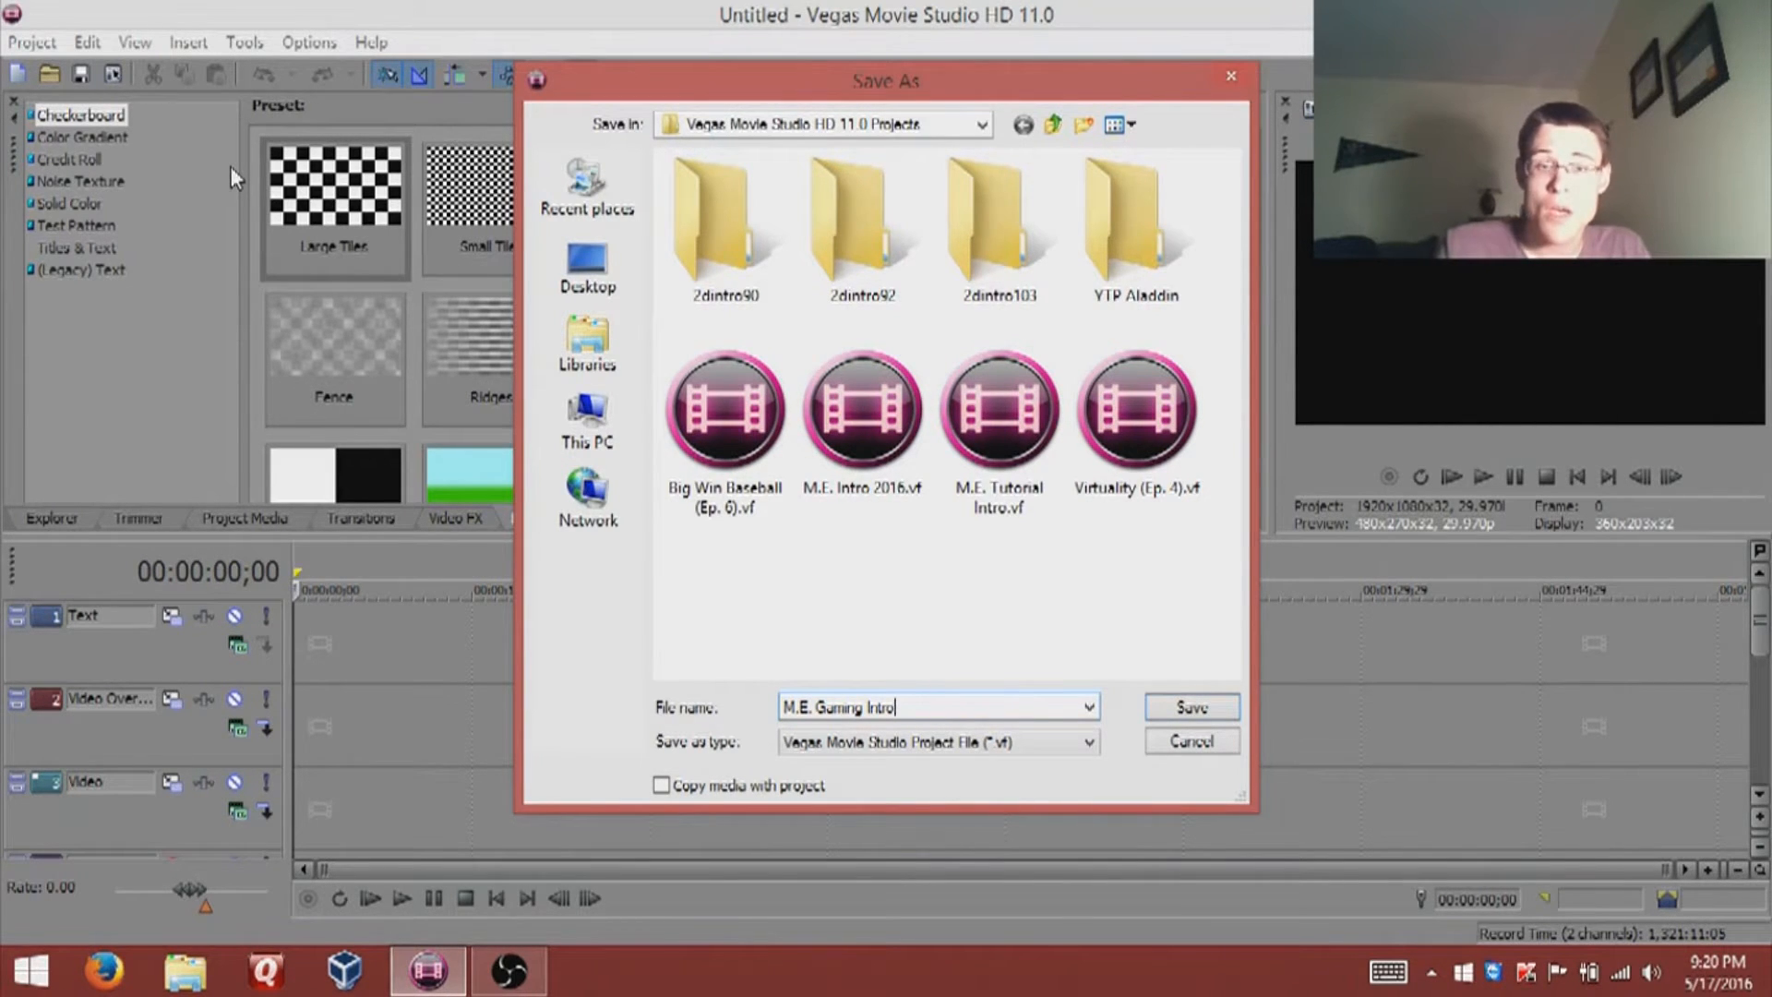
{"action": "key", "text": "Return"}
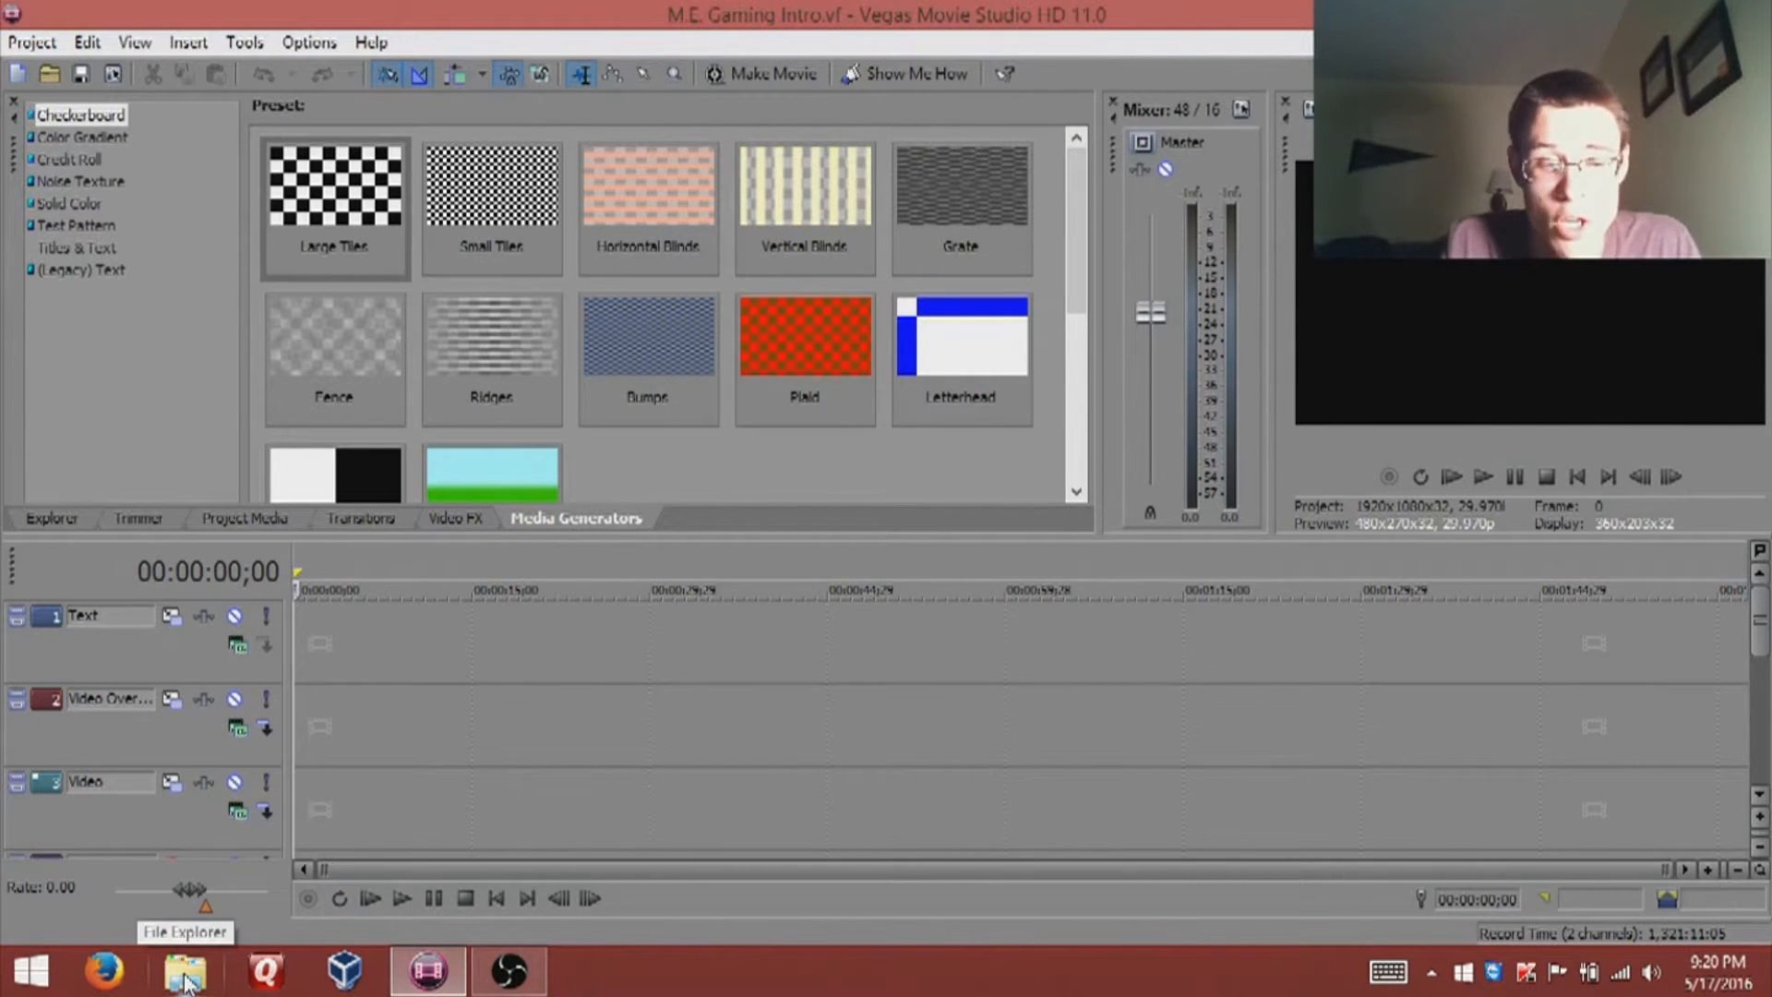
Step: Switch to Firefox, go to velosofy.com and show its intro templates category
{"action": "left_click", "coordinate": [110, 984]}
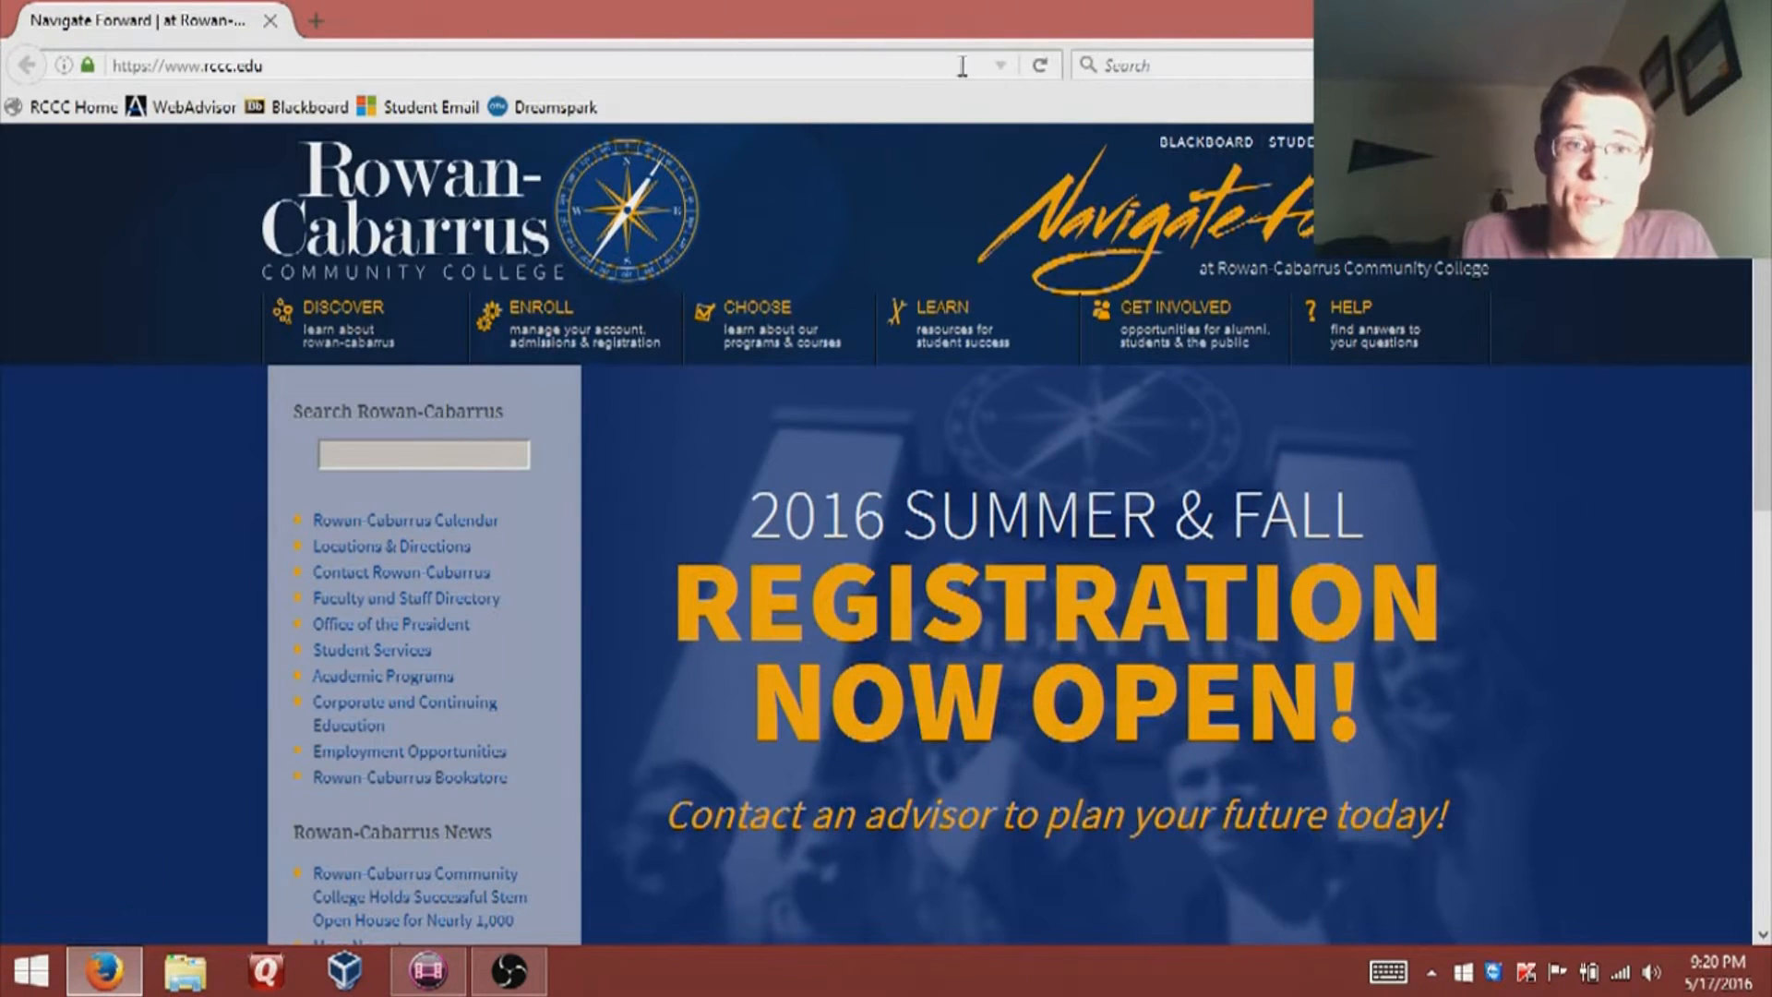
{"action": "left_click", "coordinate": [961, 67]}
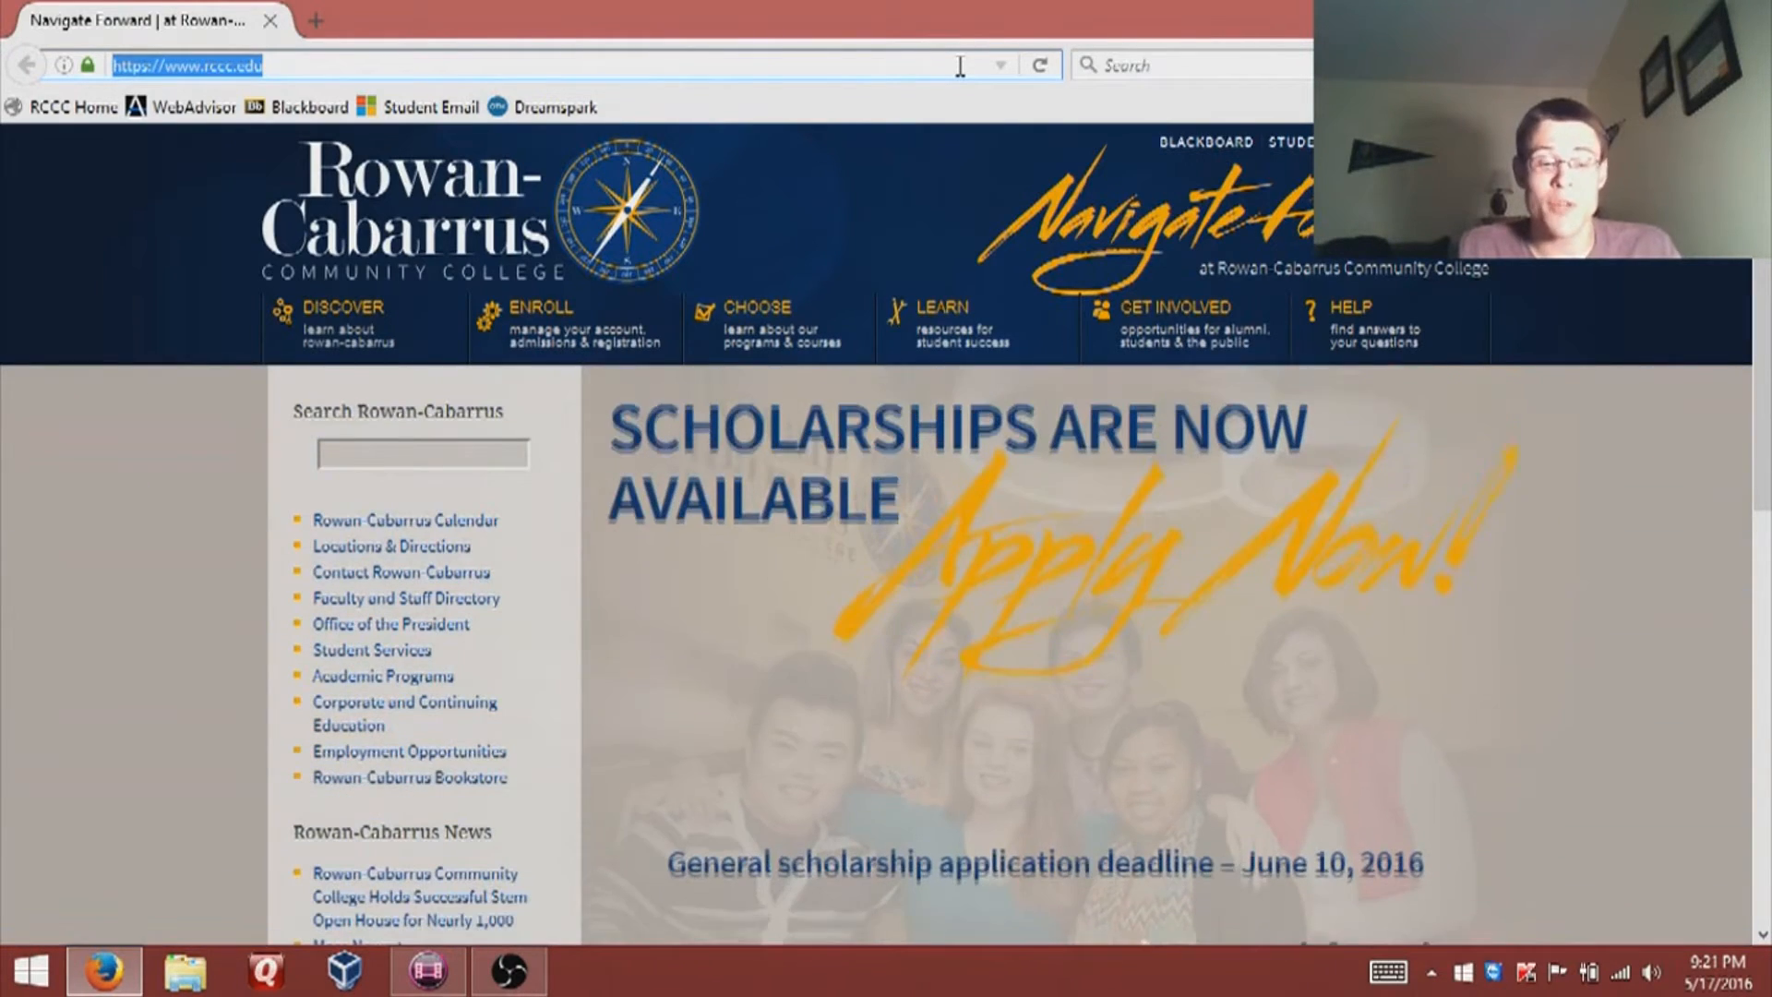
{"action": "type", "text": "velosofy.com/"}
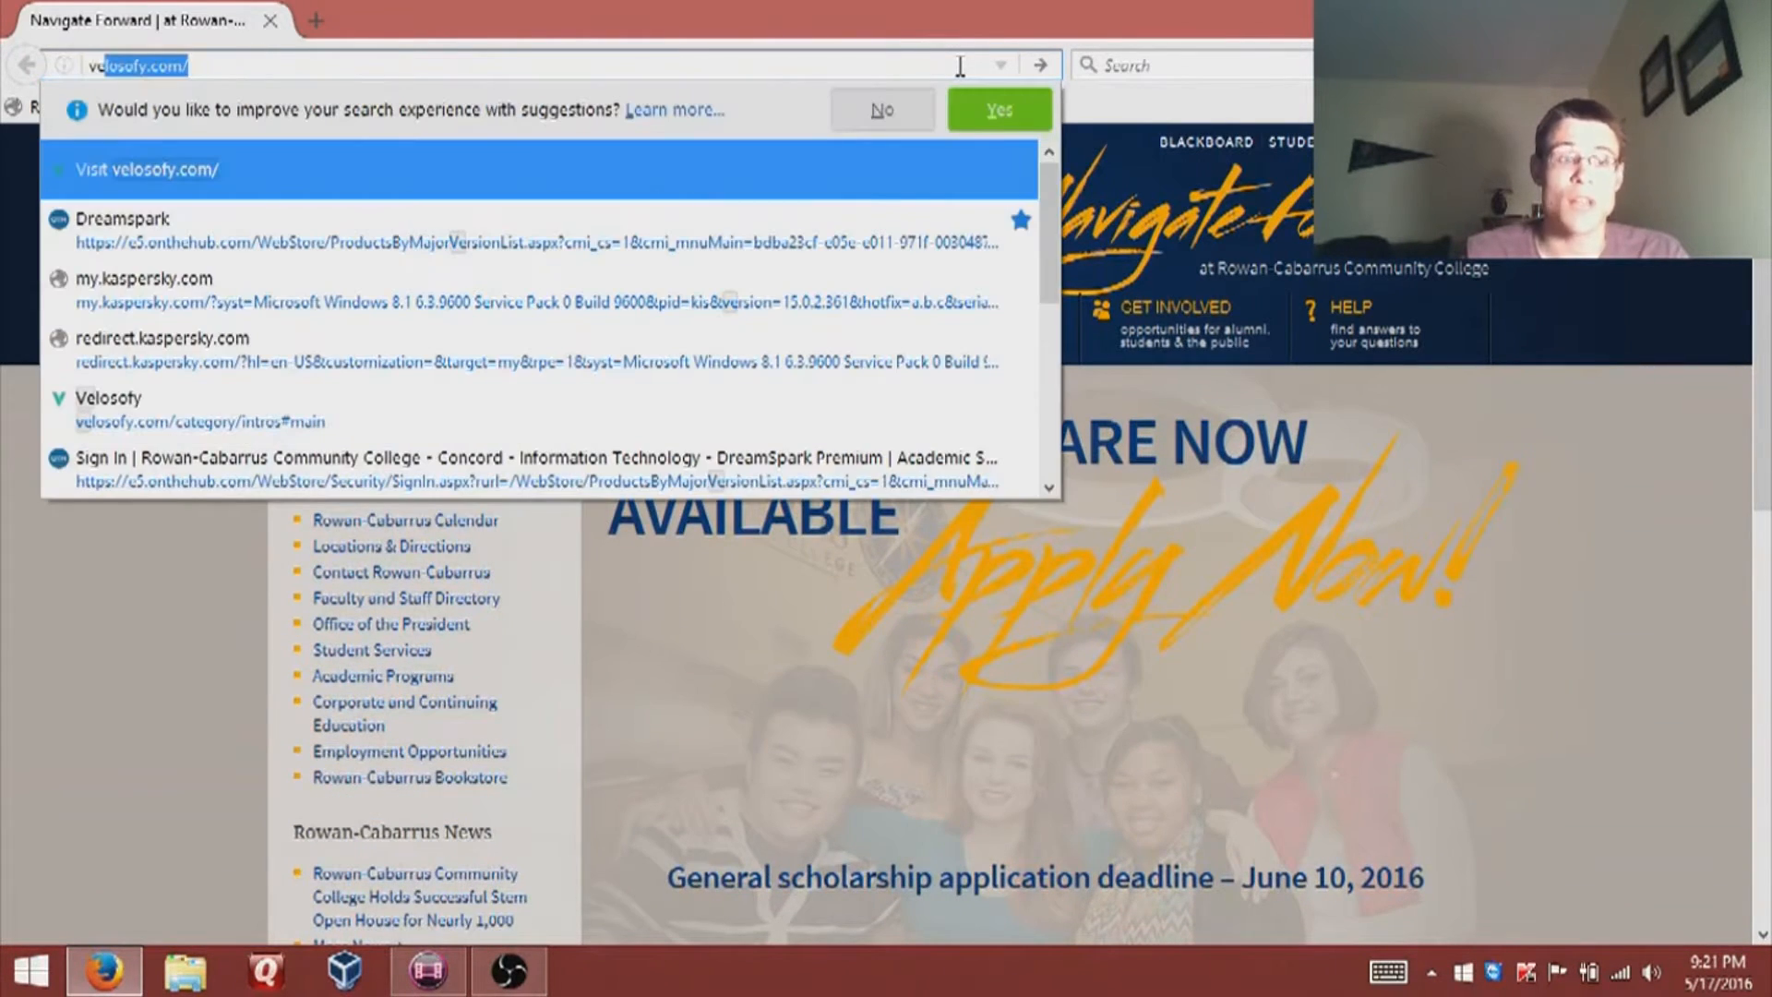
{"action": "key", "text": "Return"}
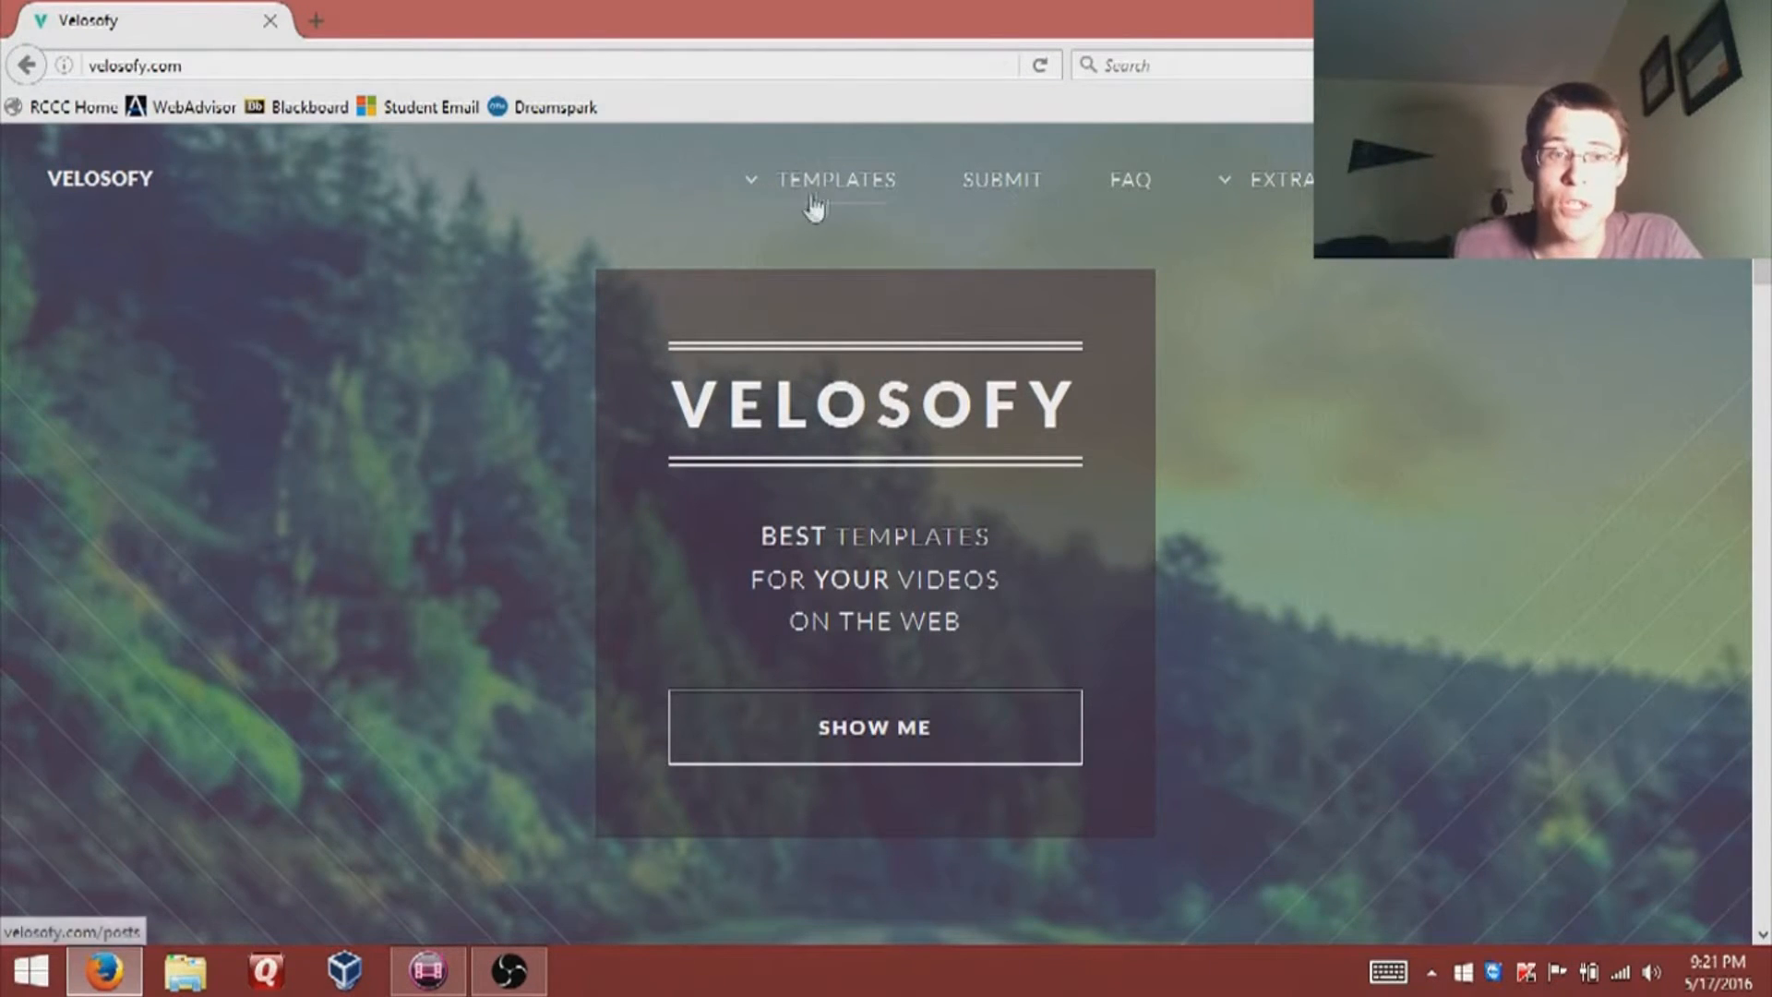
{"action": "mouse_move", "coordinate": [811, 191]}
{"action": "left_click", "coordinate": [800, 268]}
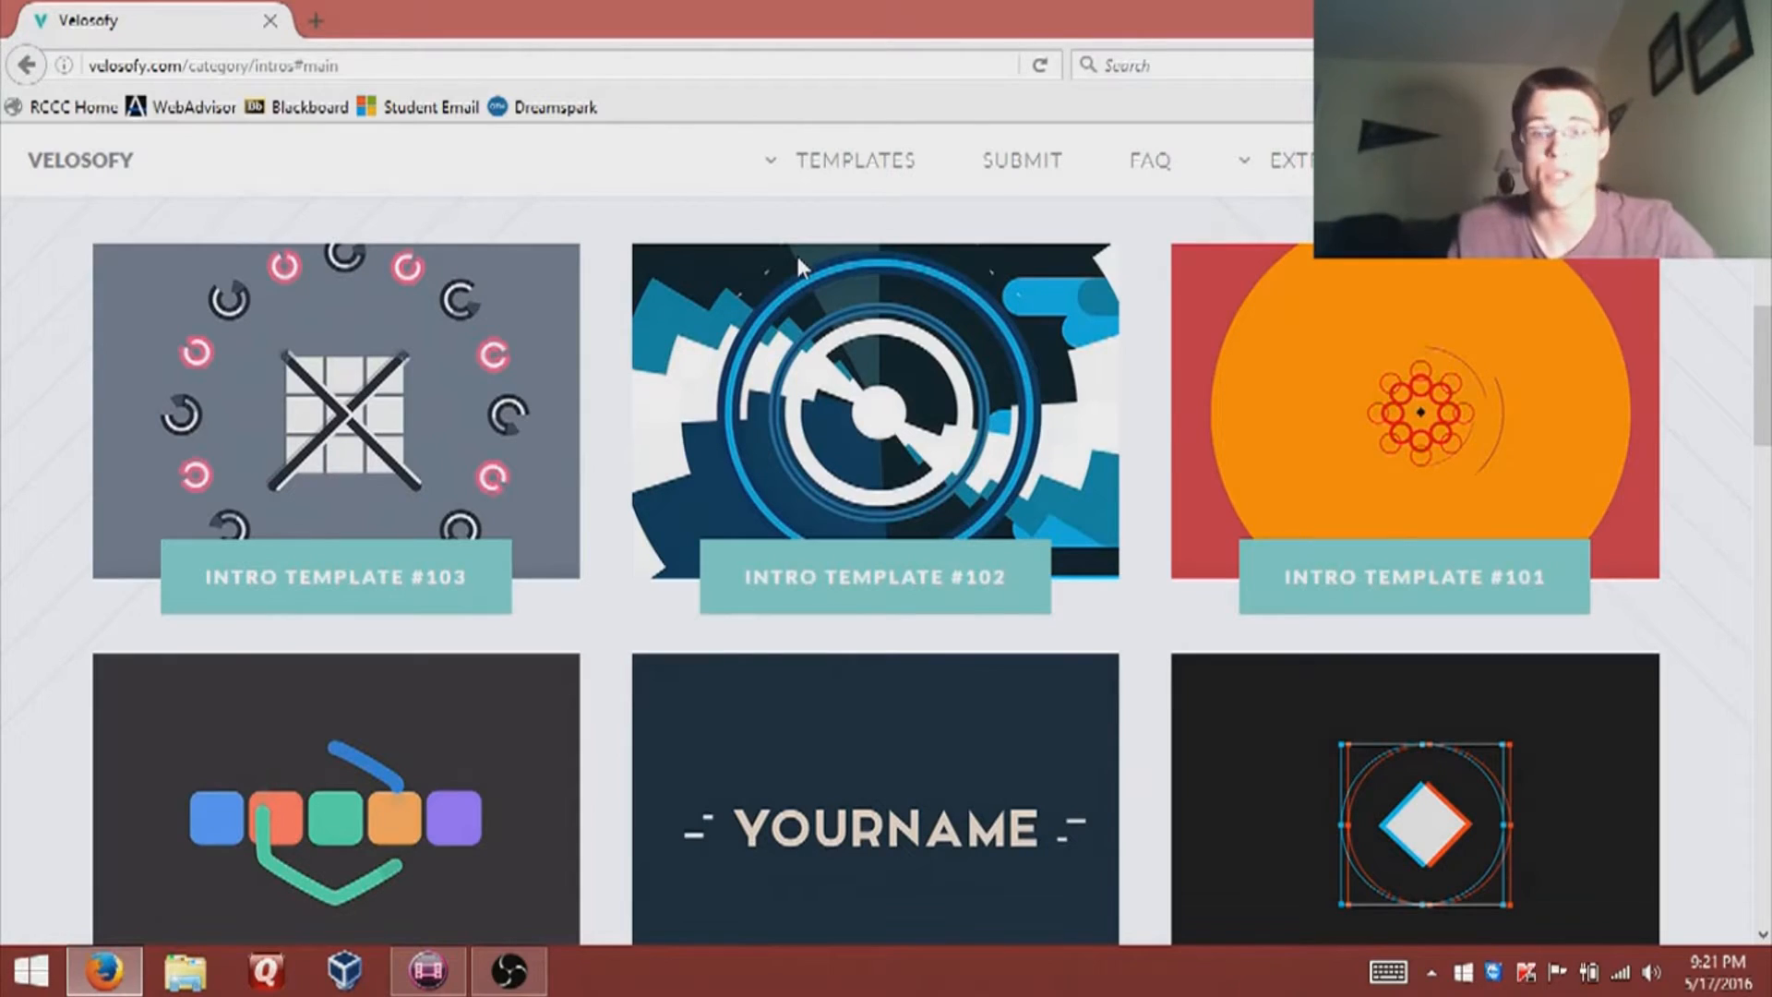
Step: Browse the listed intro templates and open the page of Intro Template #090
{"action": "scroll", "coordinate": [877, 572], "scroll_direction": "down", "scroll_amount": 3}
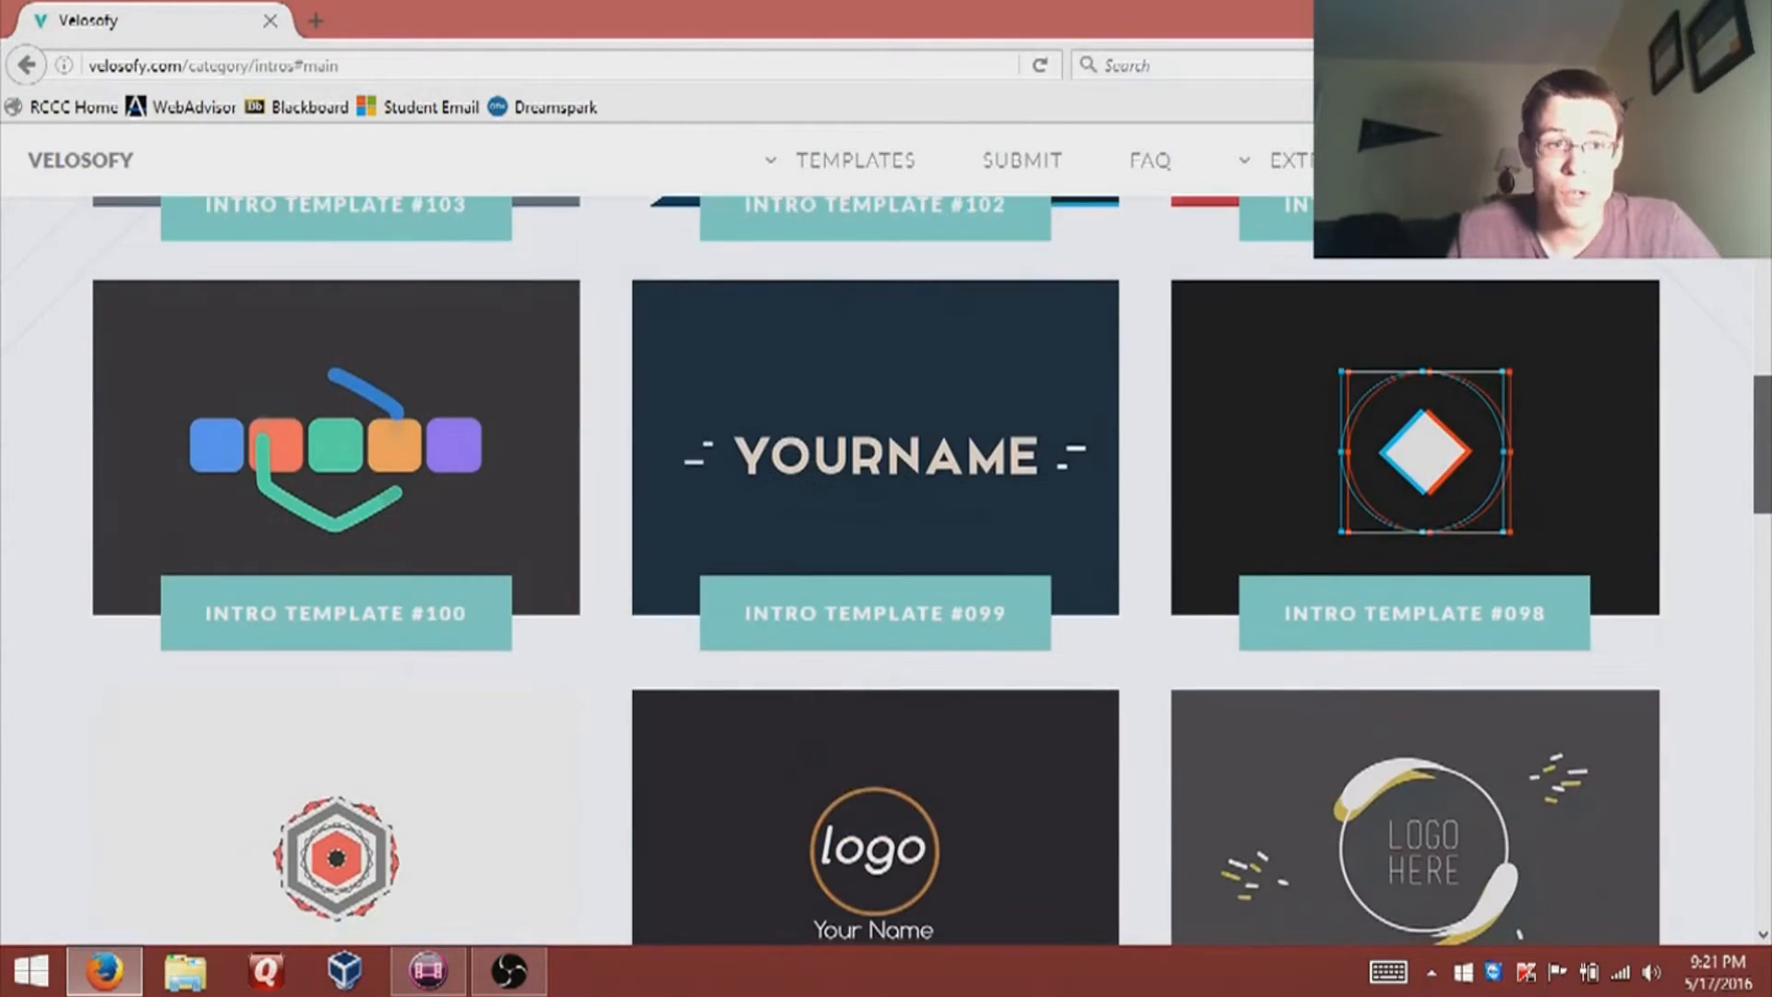
{"action": "scroll", "coordinate": [1761, 423], "scroll_direction": "down", "scroll_amount": 2}
{"action": "scroll", "coordinate": [1760, 423], "scroll_direction": "up", "scroll_amount": 4}
{"action": "left_click_drag", "start_coordinate": [1761, 423], "coordinate": [1764, 764]}
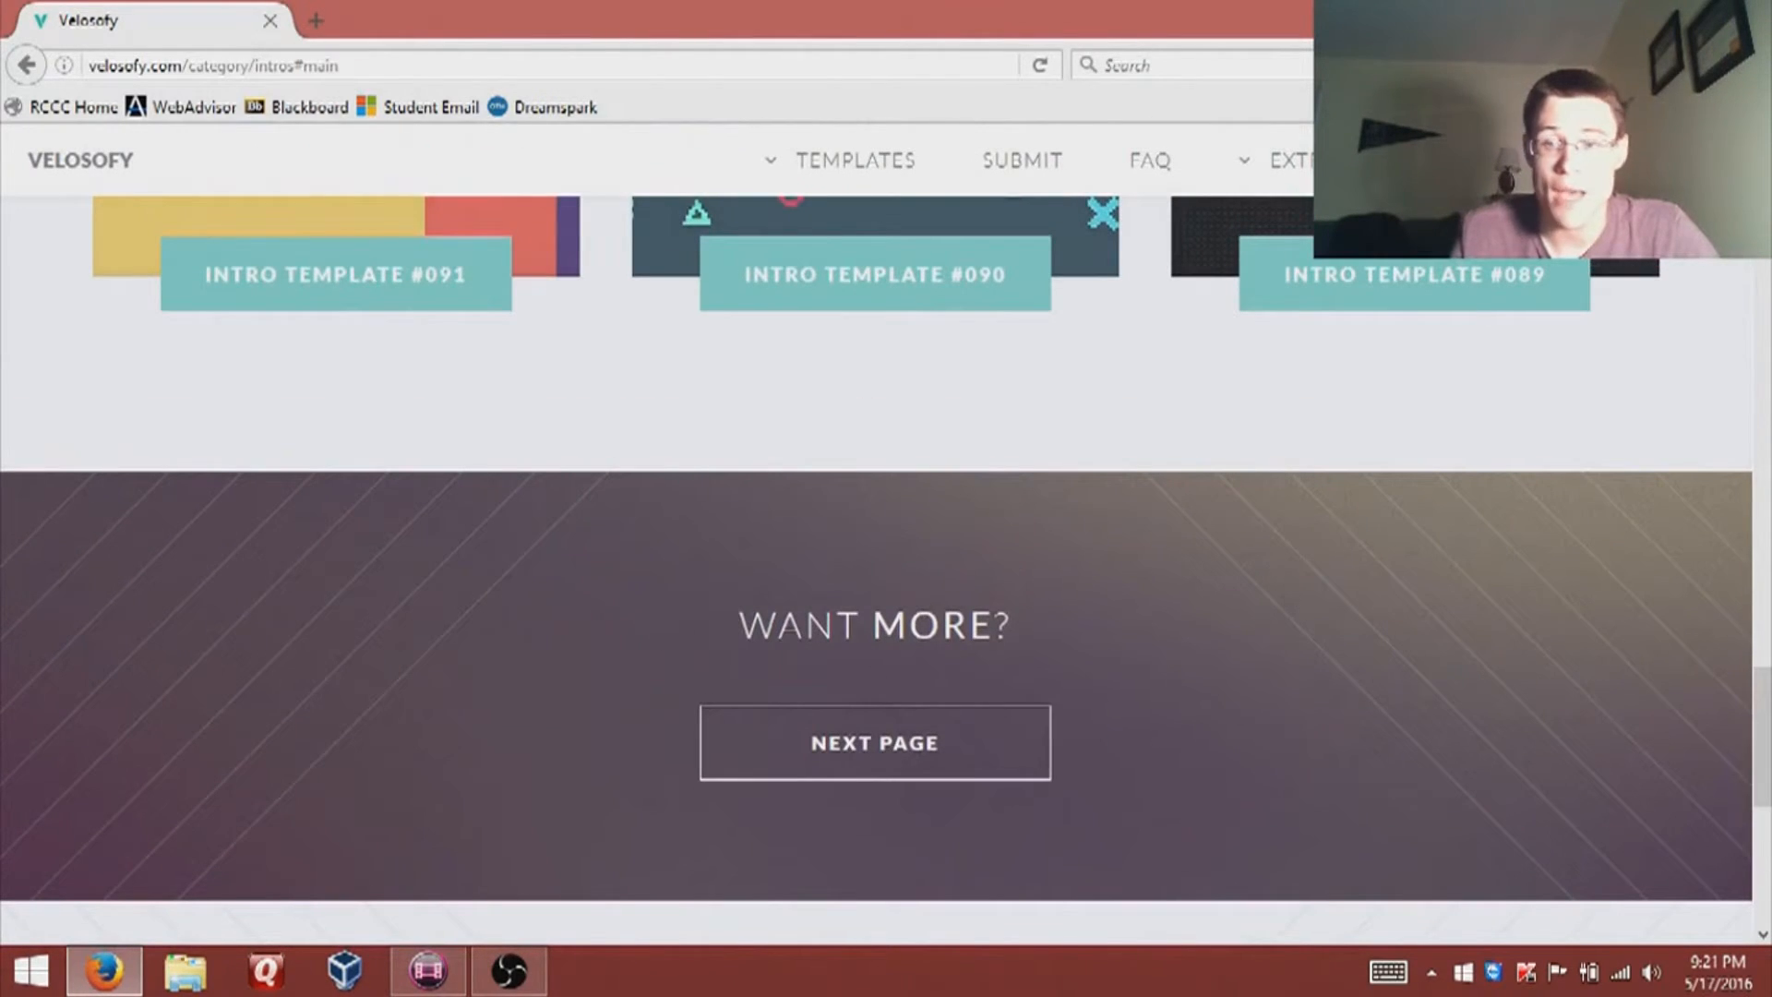
{"action": "mouse_move", "coordinate": [1764, 792]}
{"action": "left_mouse_down"}
{"action": "mouse_move", "coordinate": [1764, 549]}
{"action": "mouse_move", "coordinate": [1765, 766]}
{"action": "left_mouse_up"}
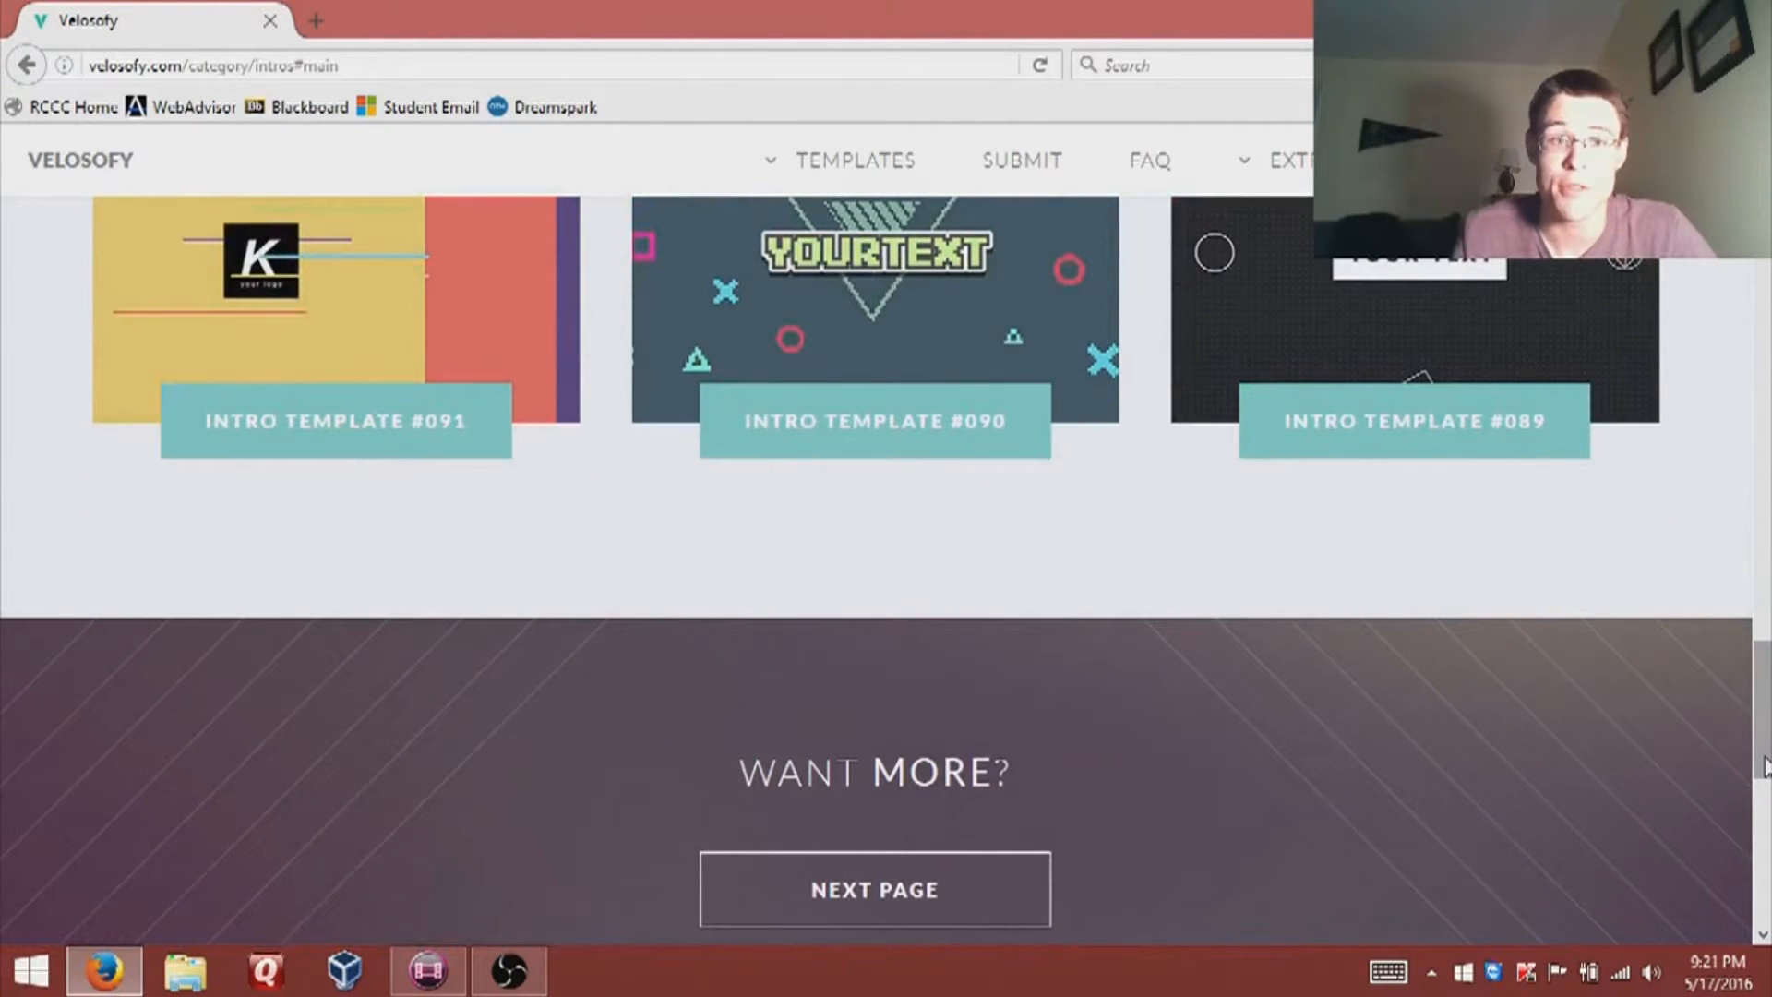
{"action": "left_click_drag", "start_coordinate": [1764, 767], "coordinate": [1764, 690]}
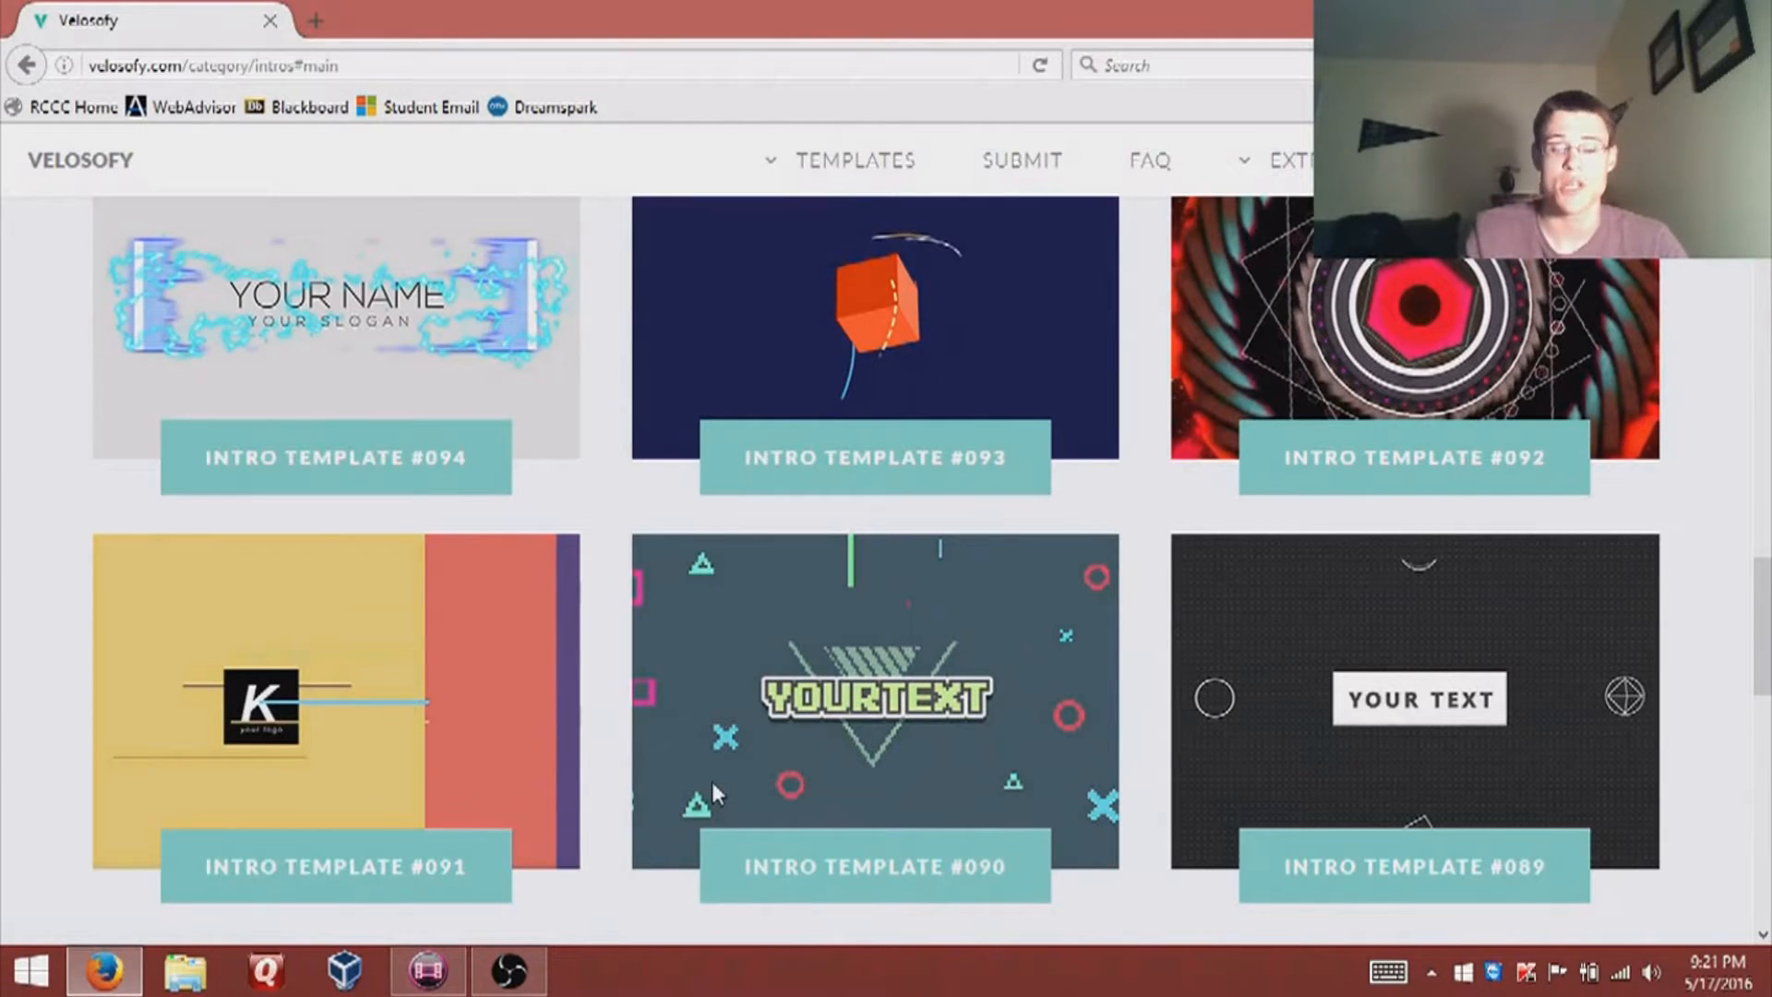
{"action": "left_click", "coordinate": [950, 873]}
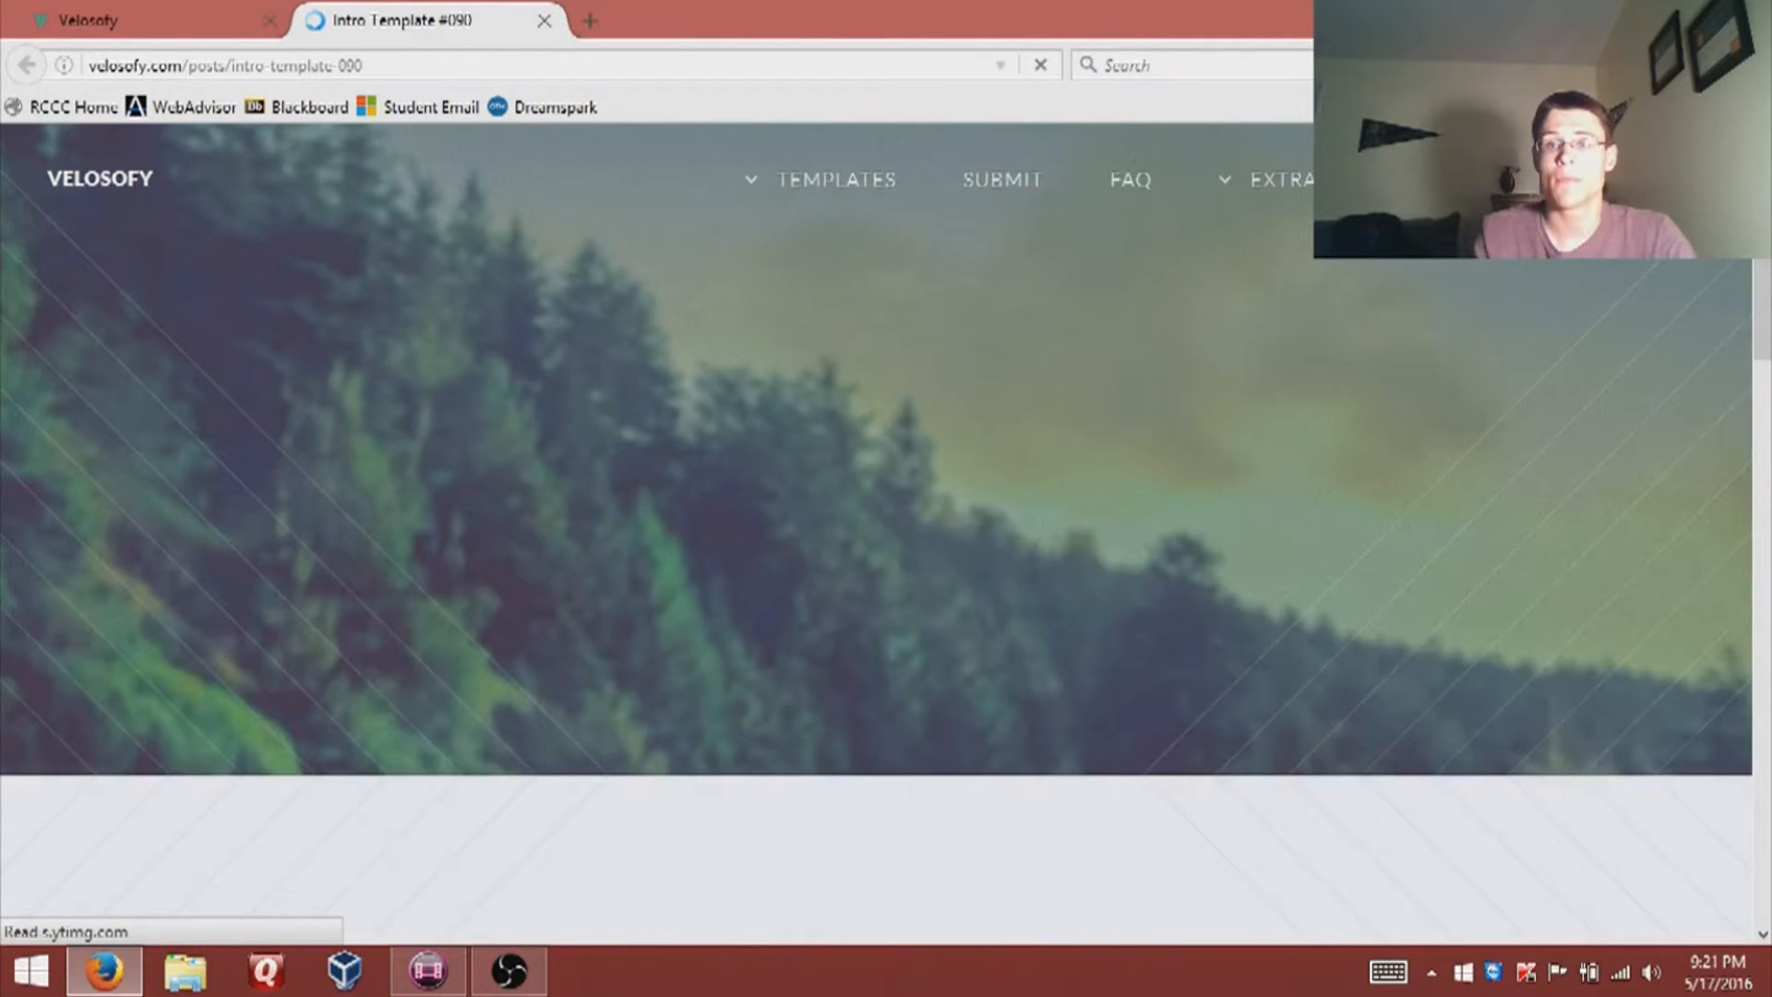
Step: Review the Intro Template #090 page and open its download page for Sony Vegas
{"action": "scroll", "coordinate": [877, 531], "scroll_direction": "down", "scroll_amount": 8}
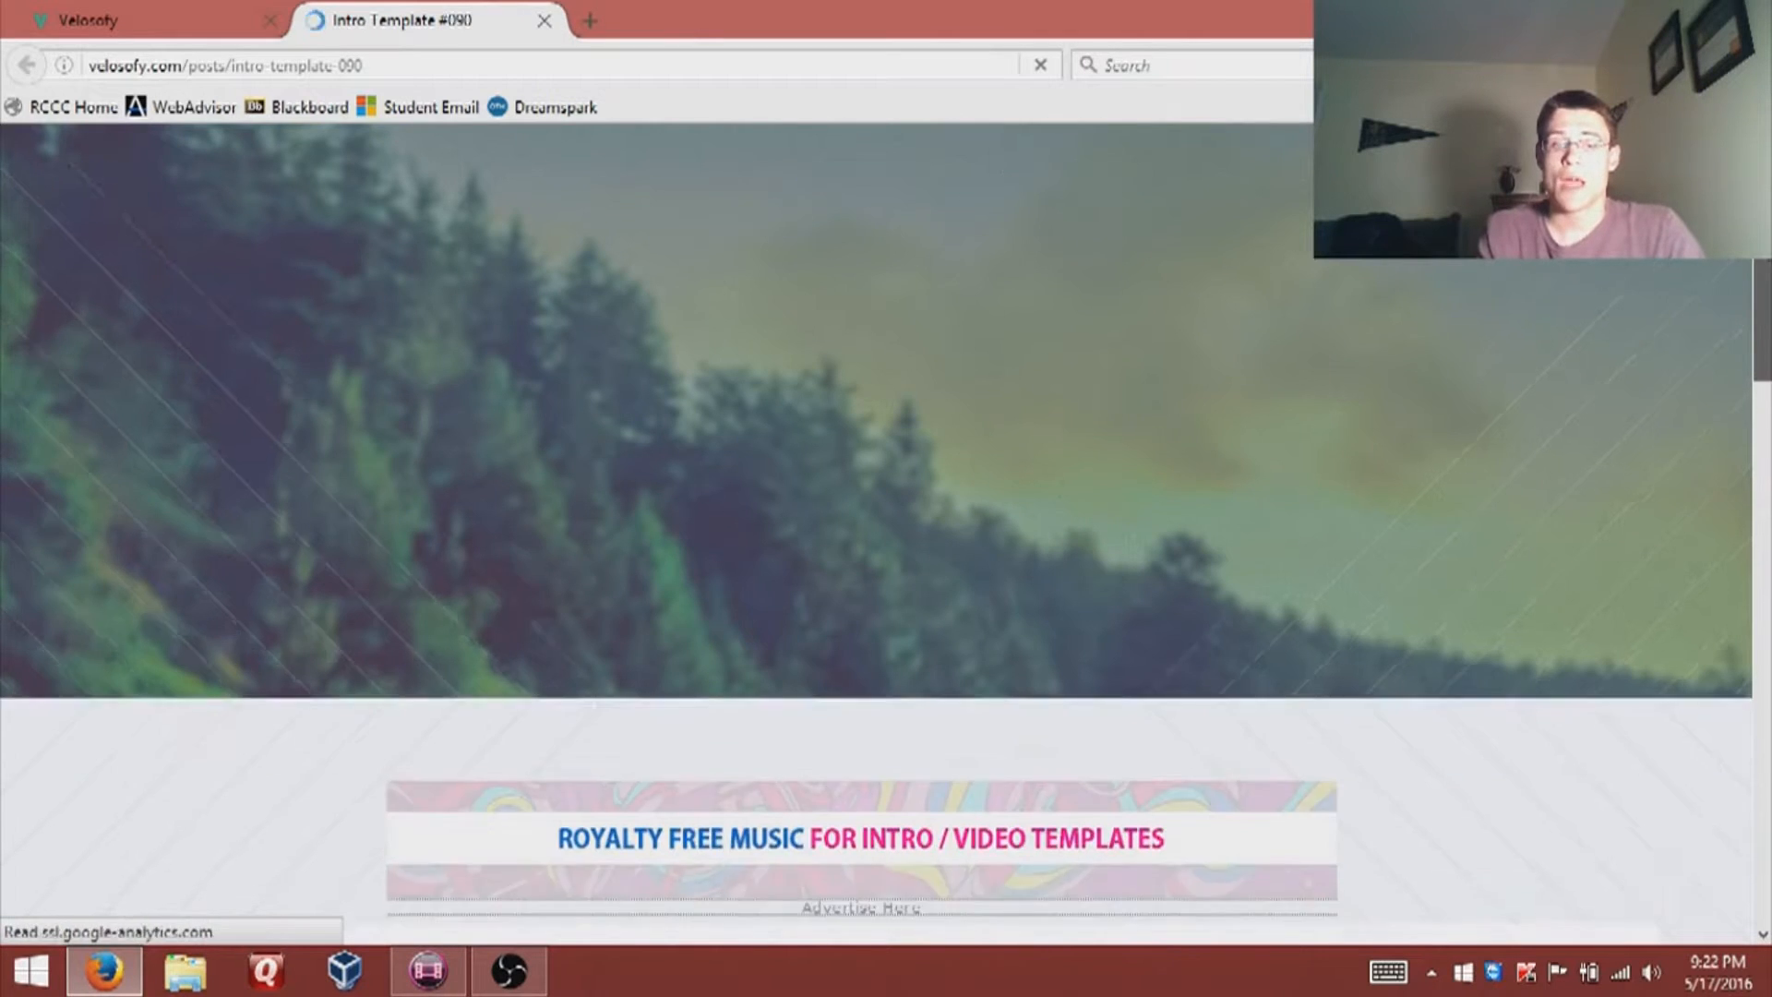
{"action": "scroll", "coordinate": [877, 531], "scroll_direction": "down", "scroll_amount": 3}
{"action": "scroll", "coordinate": [877, 531], "scroll_direction": "up", "scroll_amount": 2}
{"action": "scroll", "coordinate": [877, 531], "scroll_direction": "down", "scroll_amount": 2}
{"action": "scroll", "coordinate": [876, 530], "scroll_direction": "up", "scroll_amount": 2}
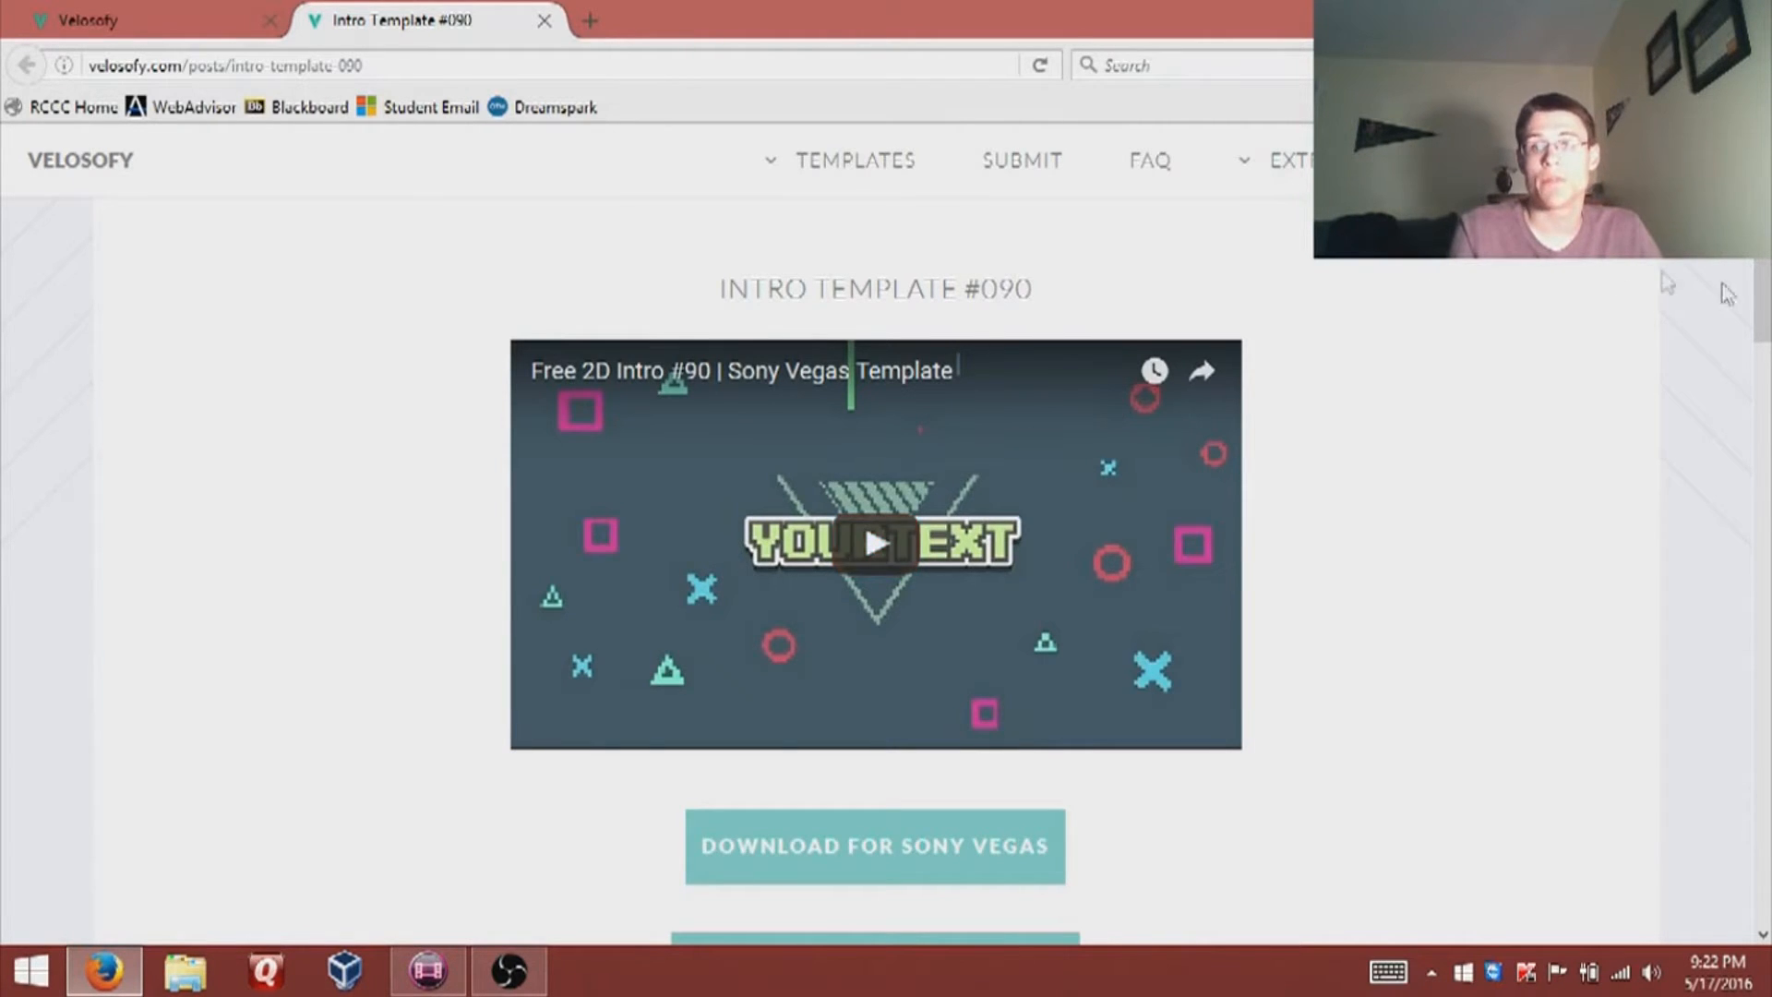
{"action": "scroll", "coordinate": [1034, 554], "scroll_direction": "down", "scroll_amount": 3}
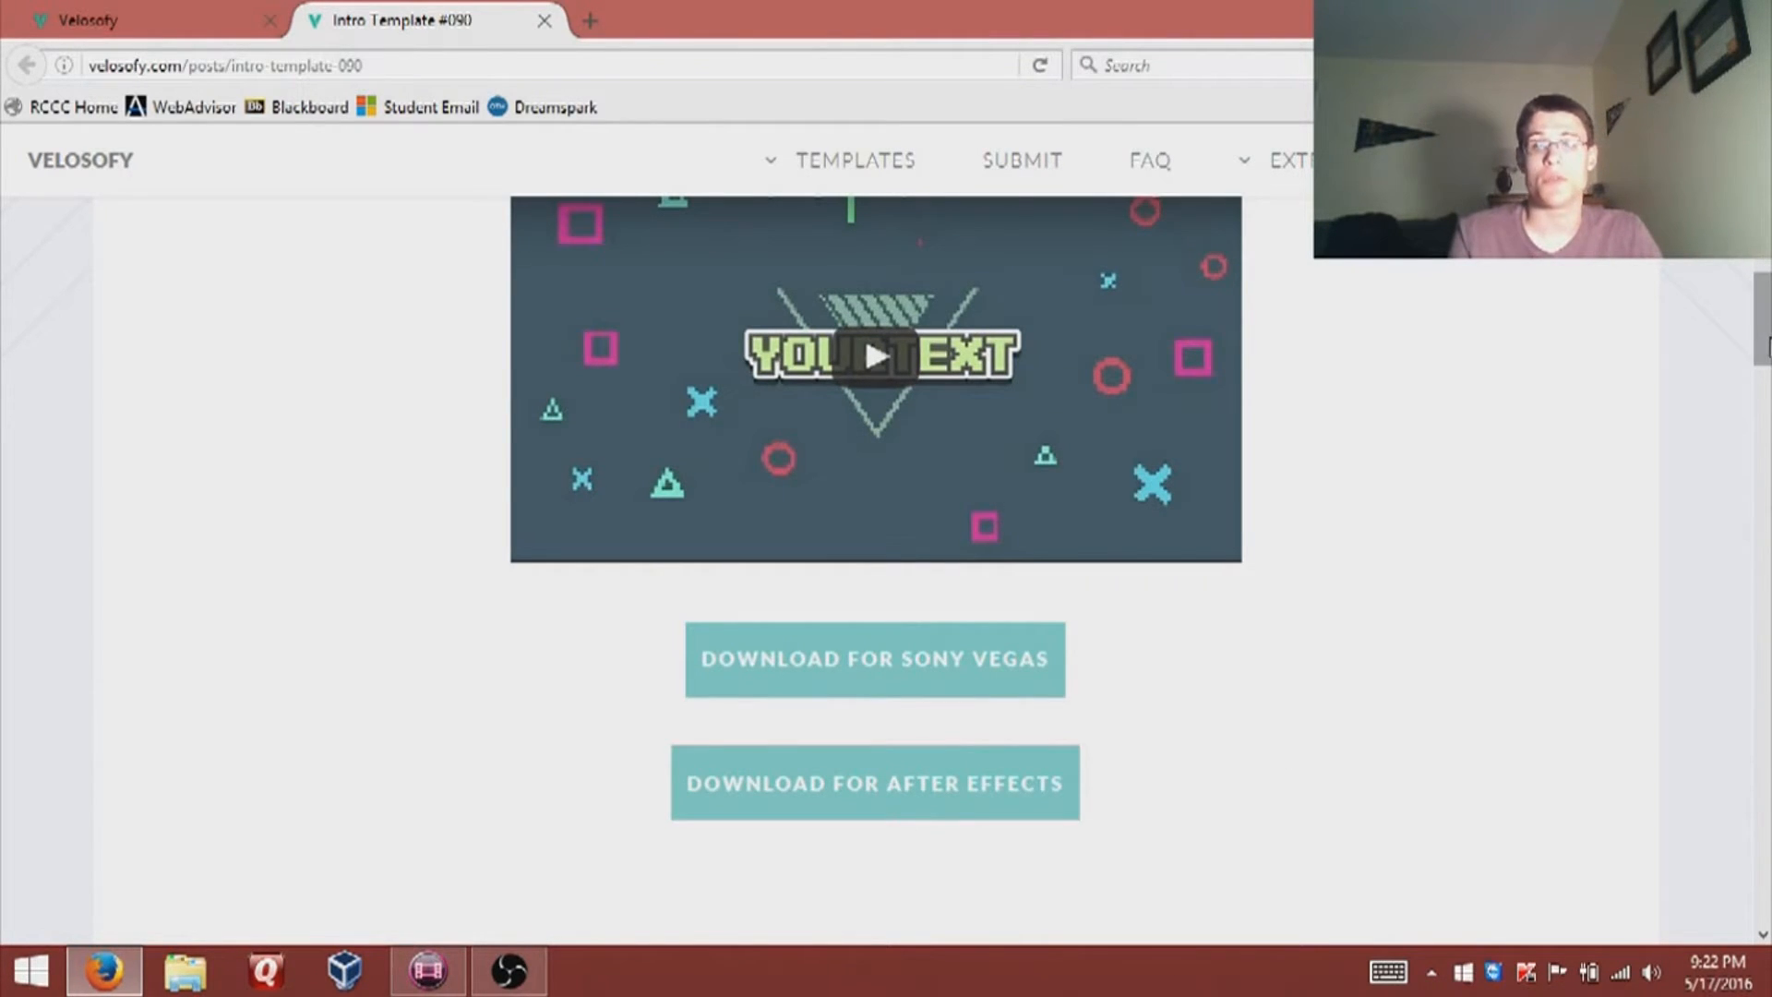
{"action": "scroll", "coordinate": [1763, 341], "scroll_direction": "up", "scroll_amount": 2}
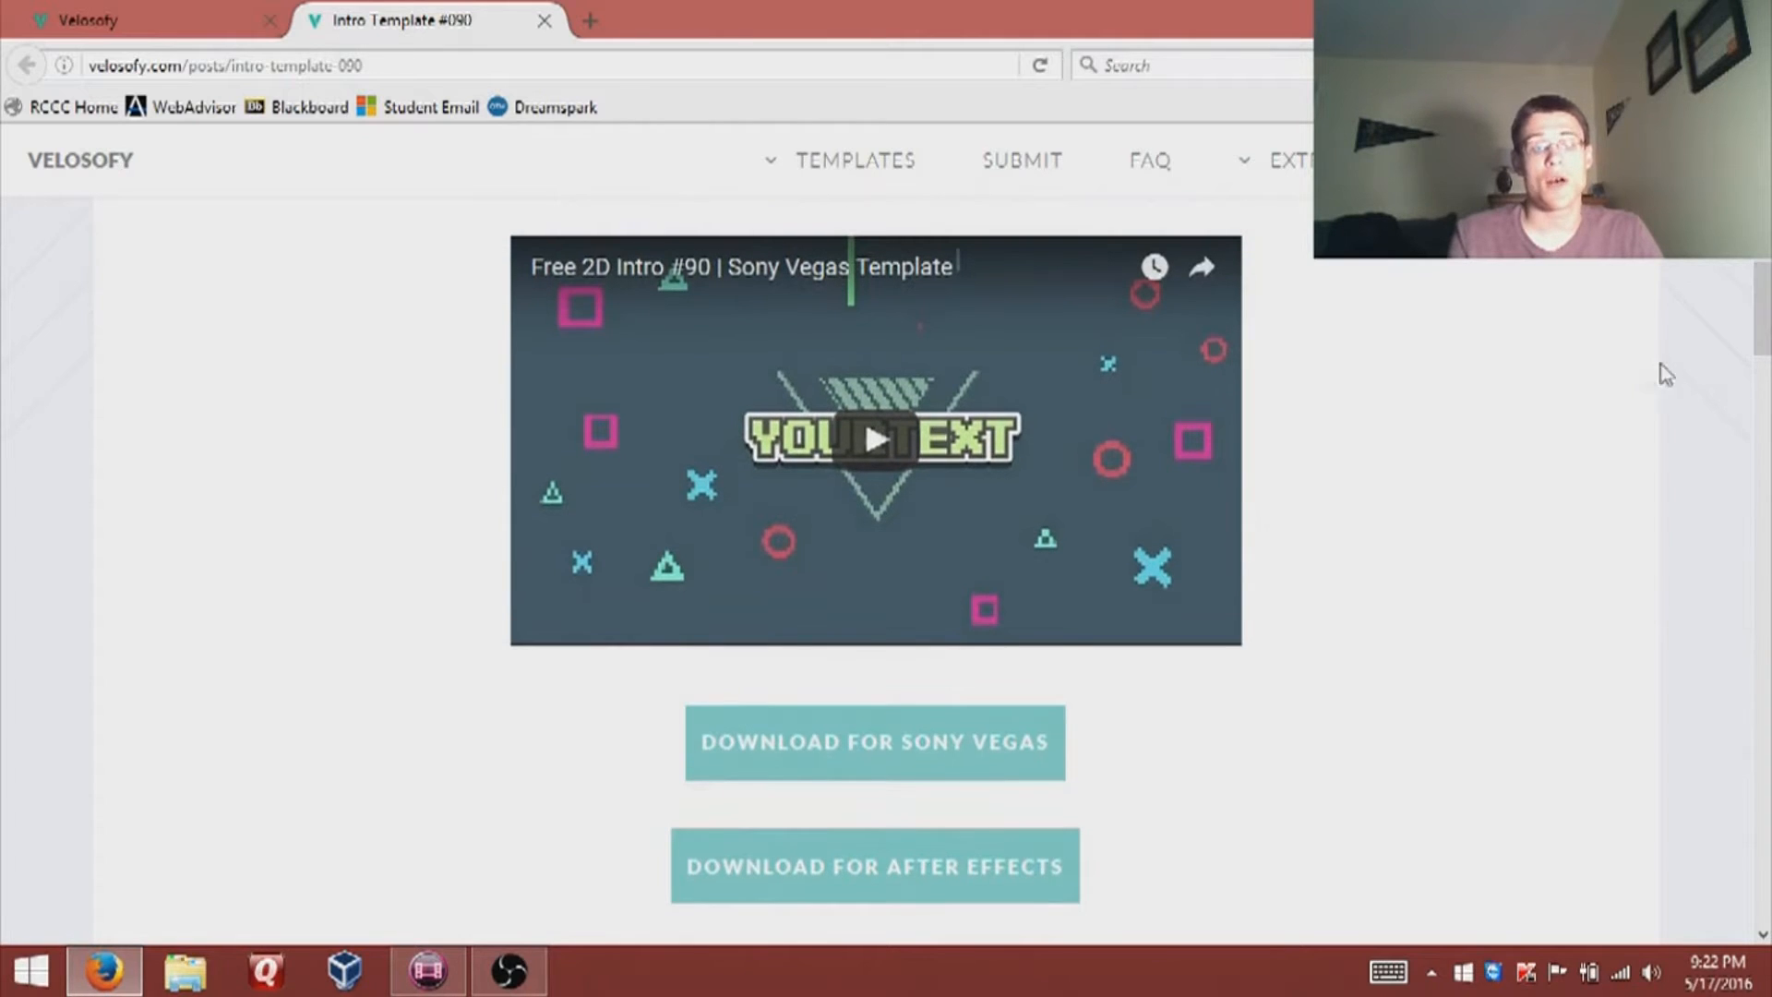
{"action": "left_click", "coordinate": [940, 765]}
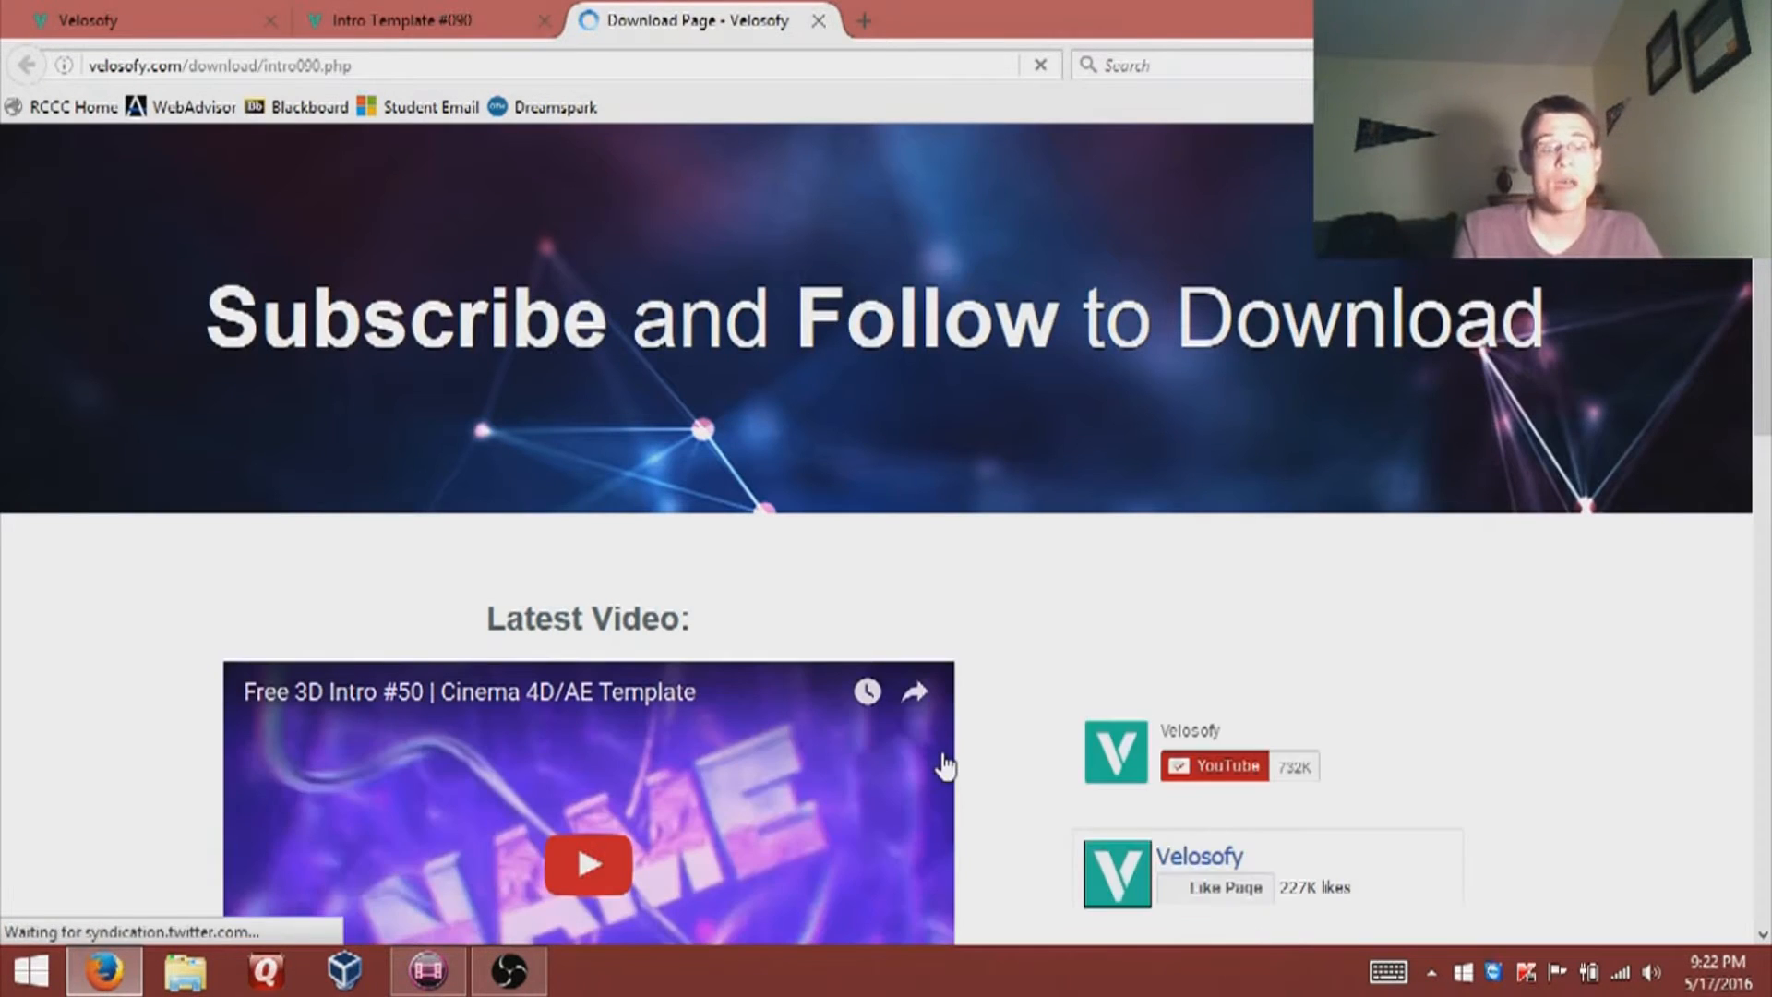
Step: Check the download page's link section, and close the browser with all its open tabs
{"action": "scroll", "coordinate": [1763, 318], "scroll_direction": "down", "scroll_amount": 5}
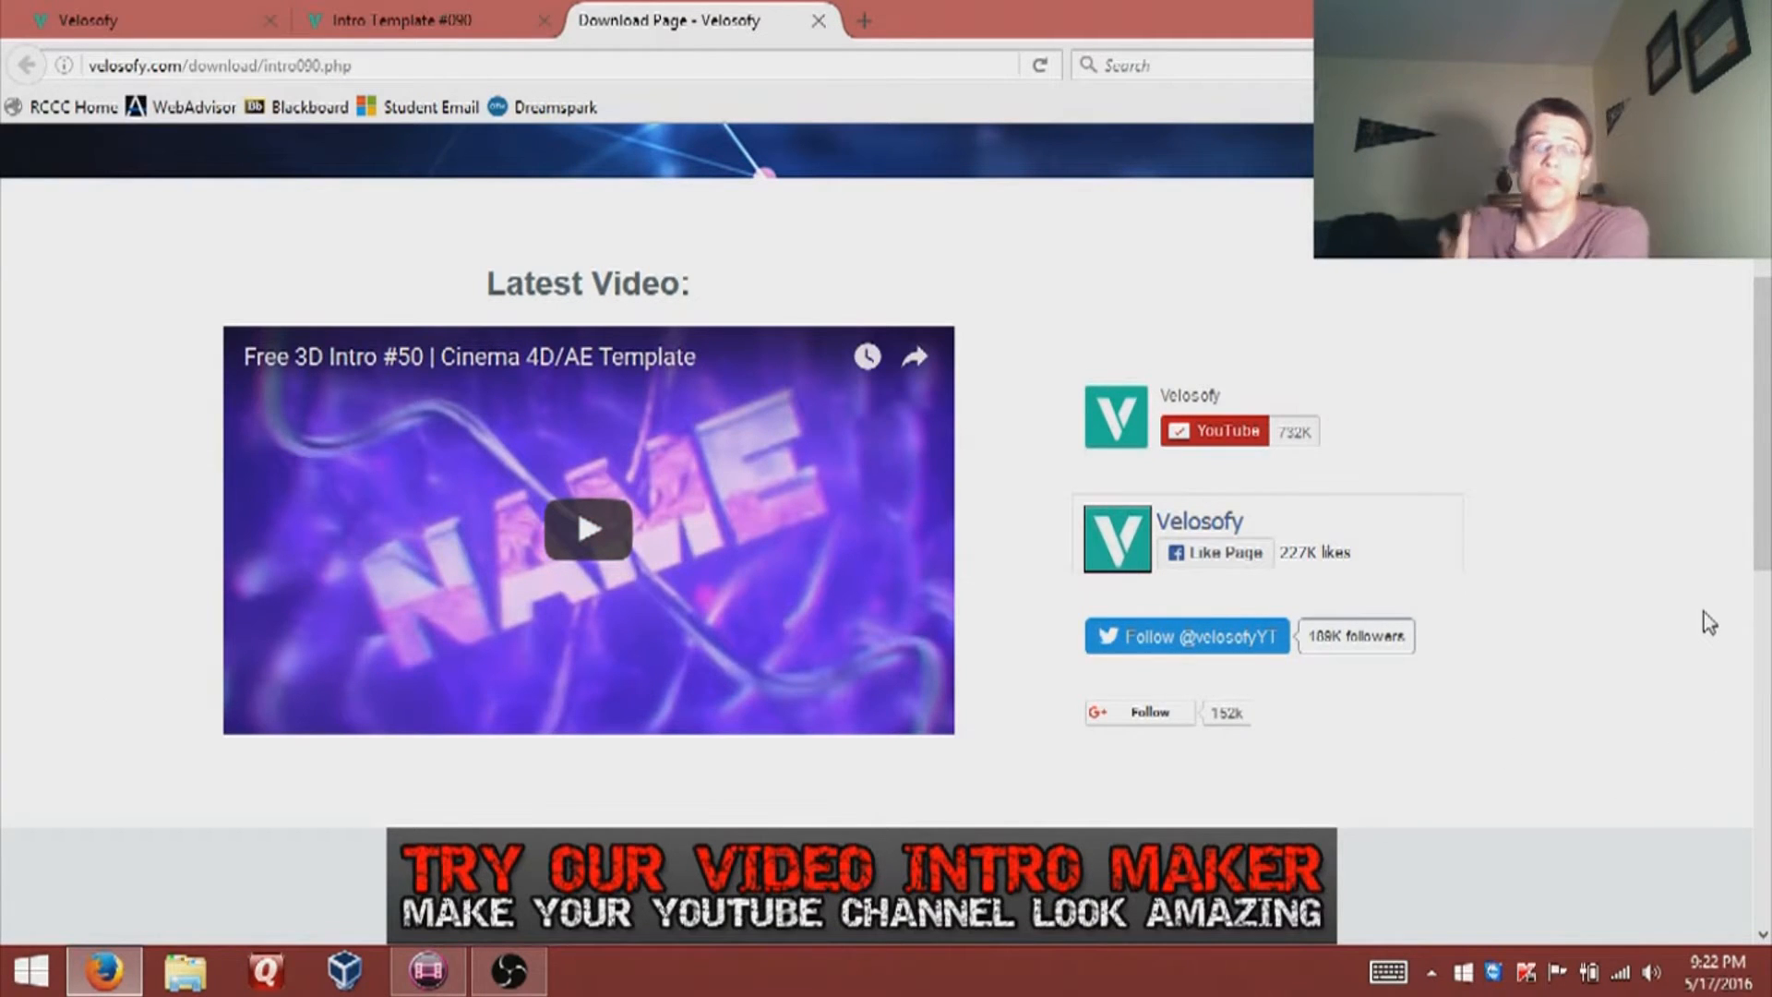
{"action": "scroll", "coordinate": [1762, 425], "scroll_direction": "down", "scroll_amount": 1}
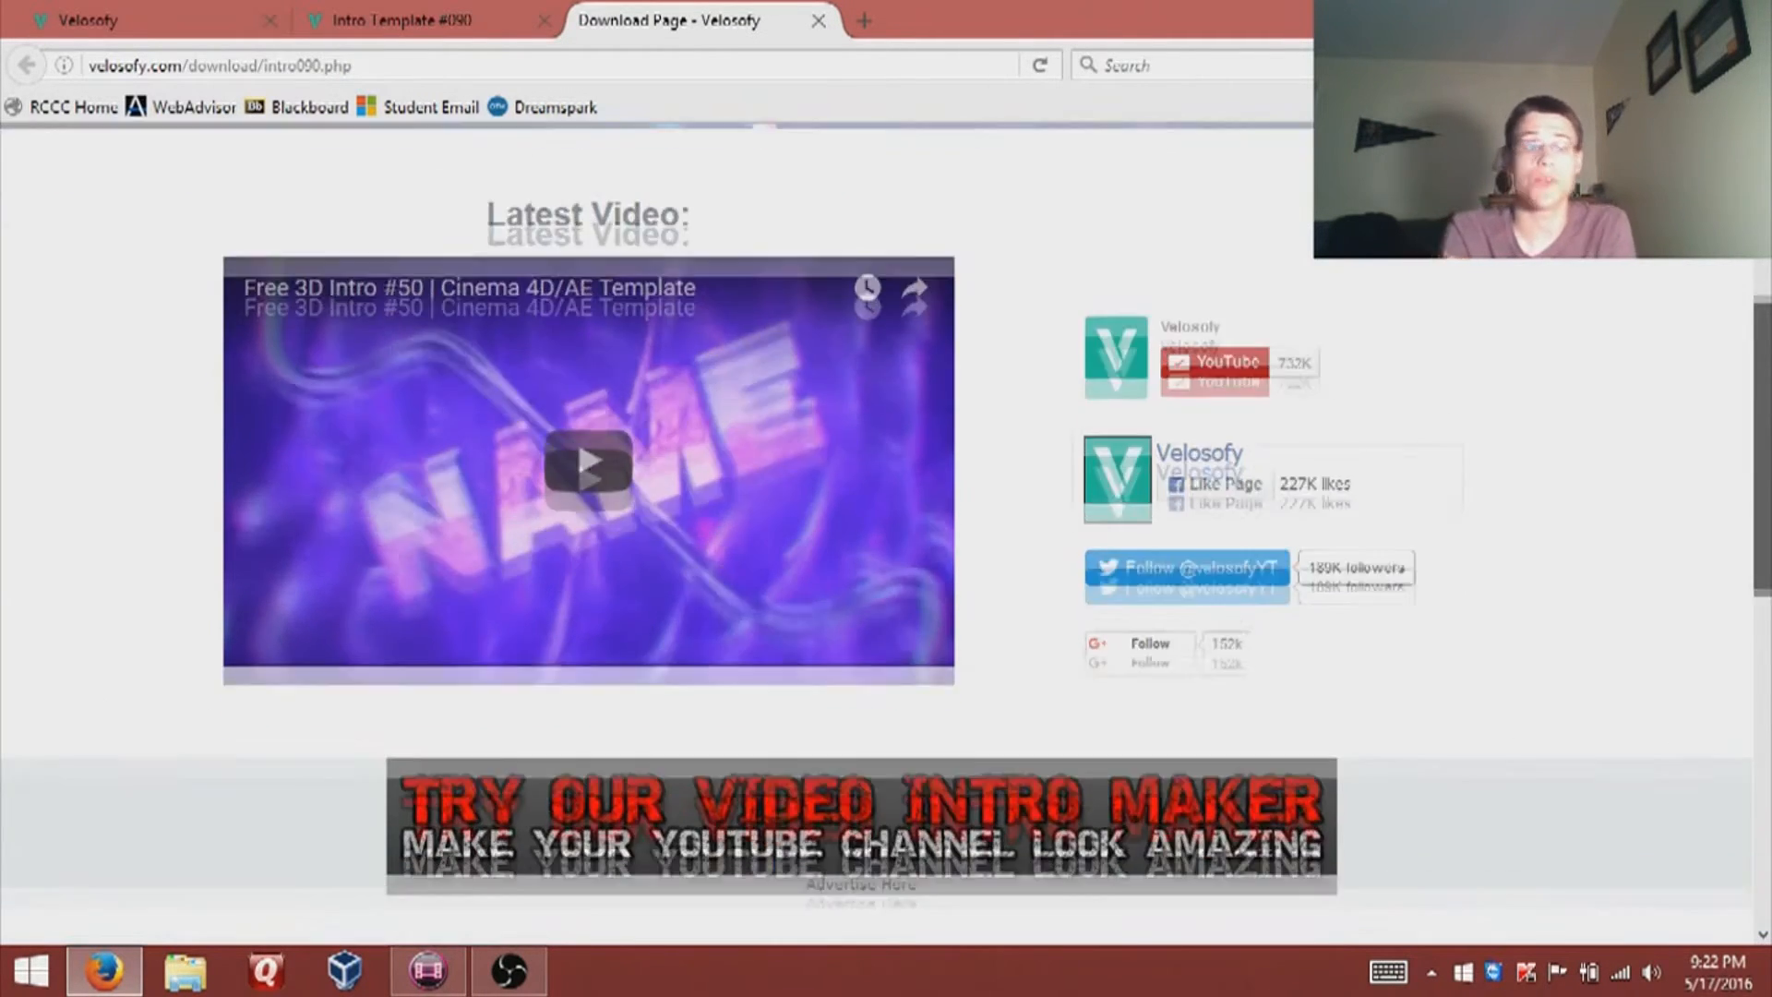
{"action": "scroll", "coordinate": [1762, 425], "scroll_direction": "down", "scroll_amount": 8}
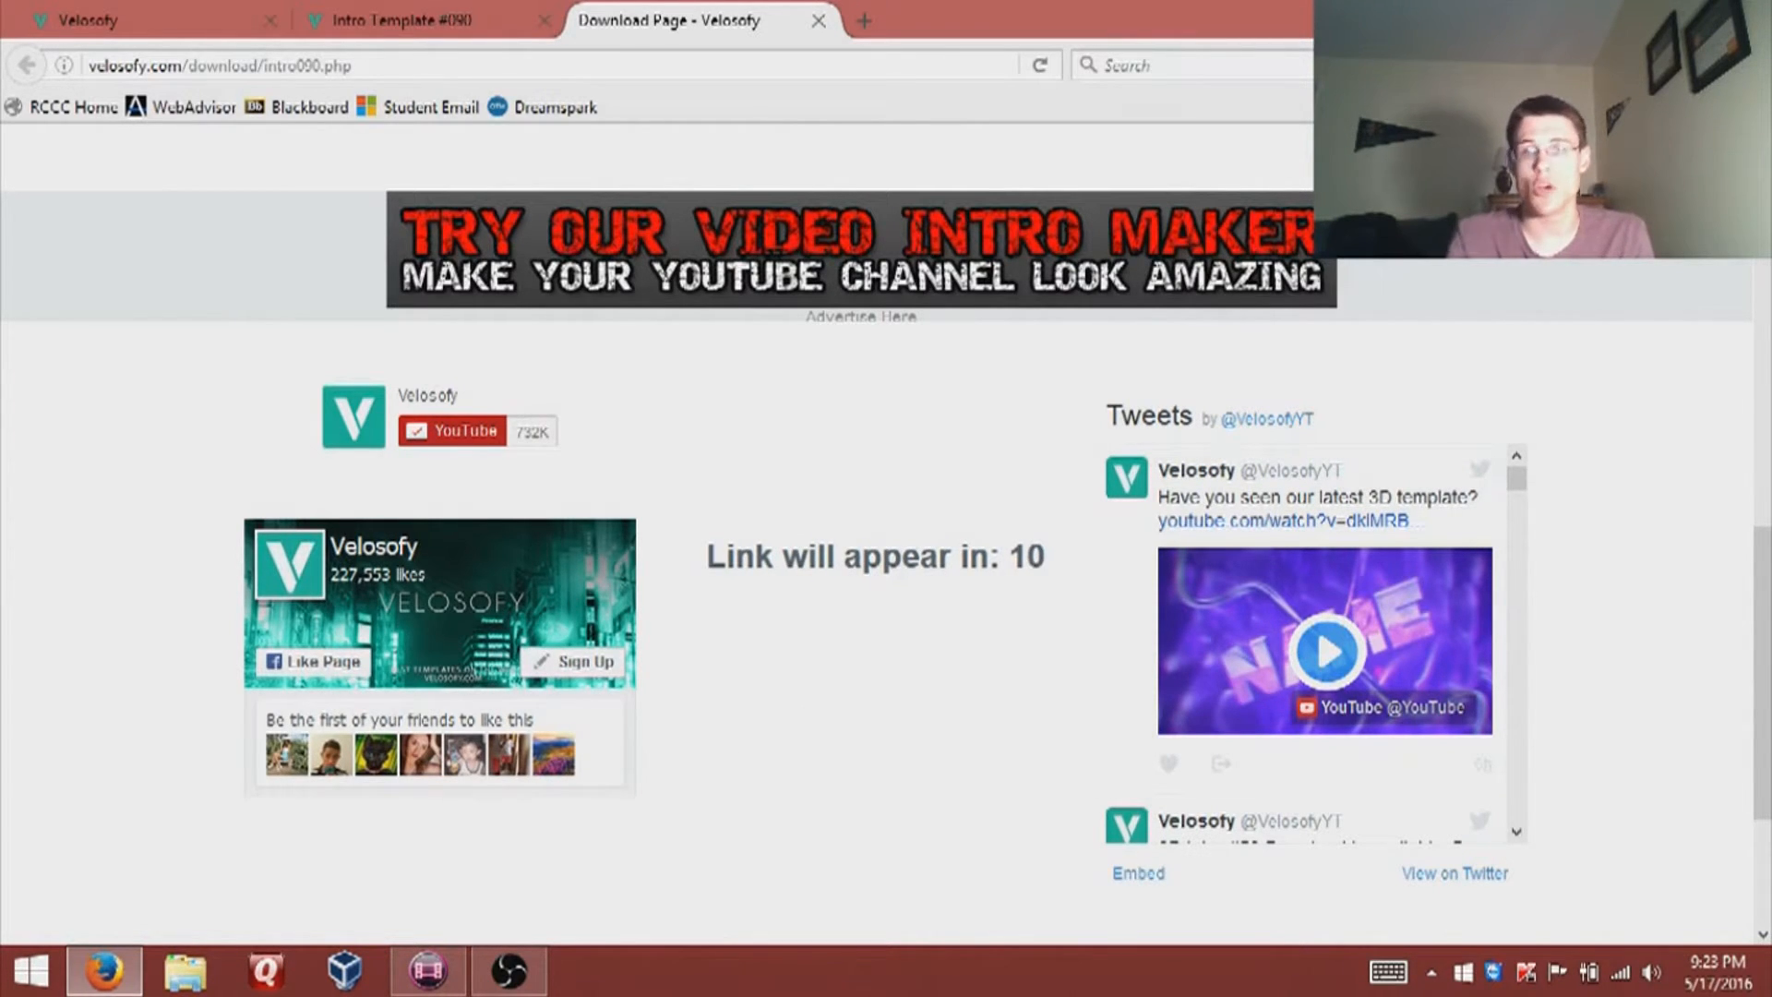
{"action": "mouse_move", "coordinate": [1770, 2]}
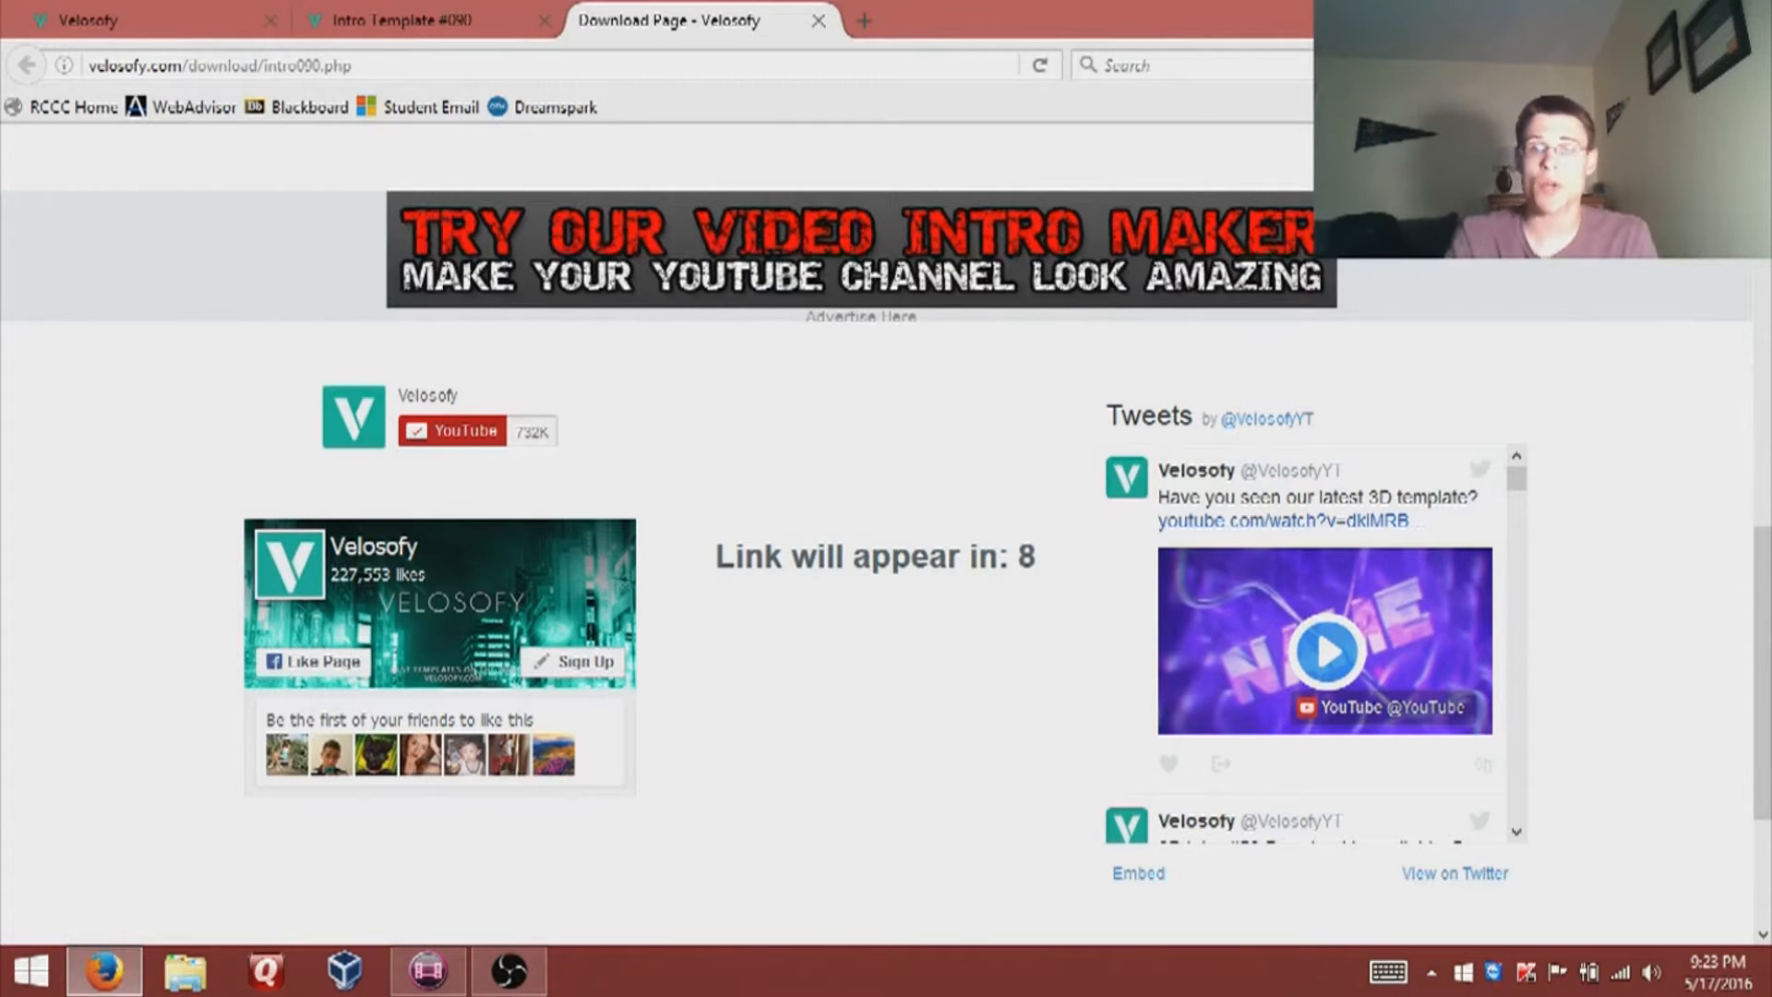
{"action": "left_click", "coordinate": [1759, 8]}
{"action": "left_click", "coordinate": [856, 526]}
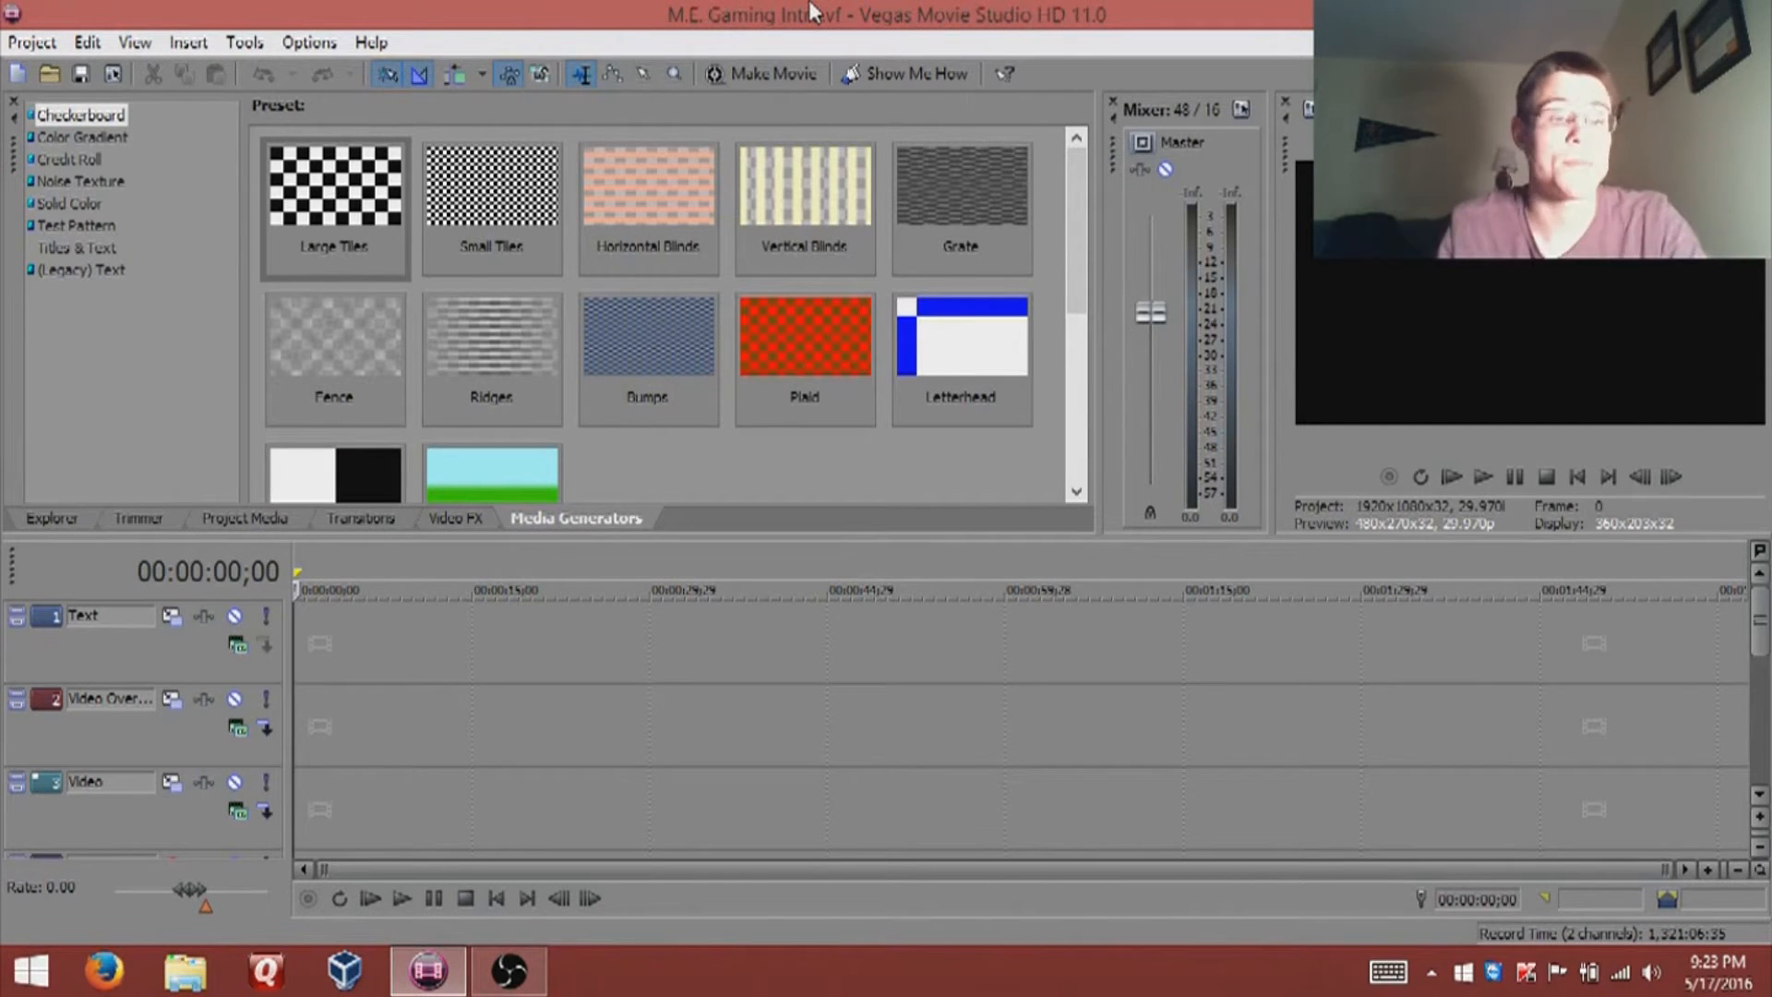
Step: Start a media import in Vegas Movie Studio and go up to the Vegas Movie Studio HD 11.0 Projects folder
{"action": "left_click", "coordinate": [28, 44]}
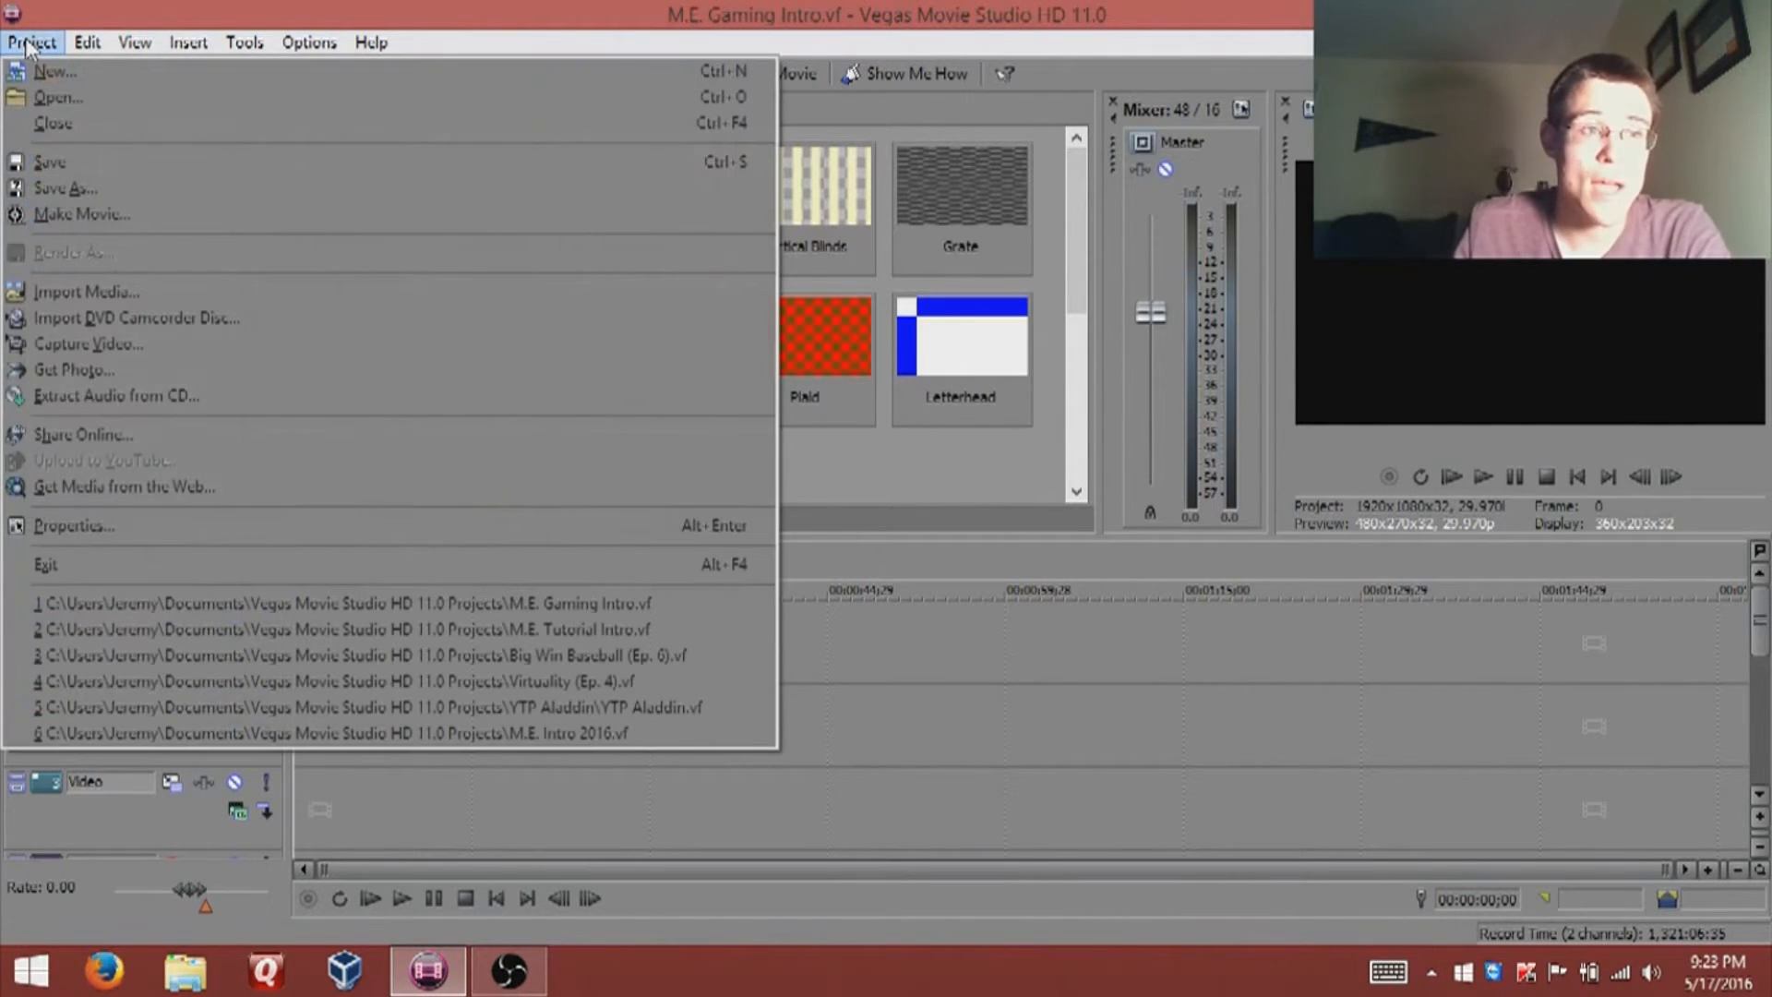
{"action": "left_click", "coordinate": [67, 287]}
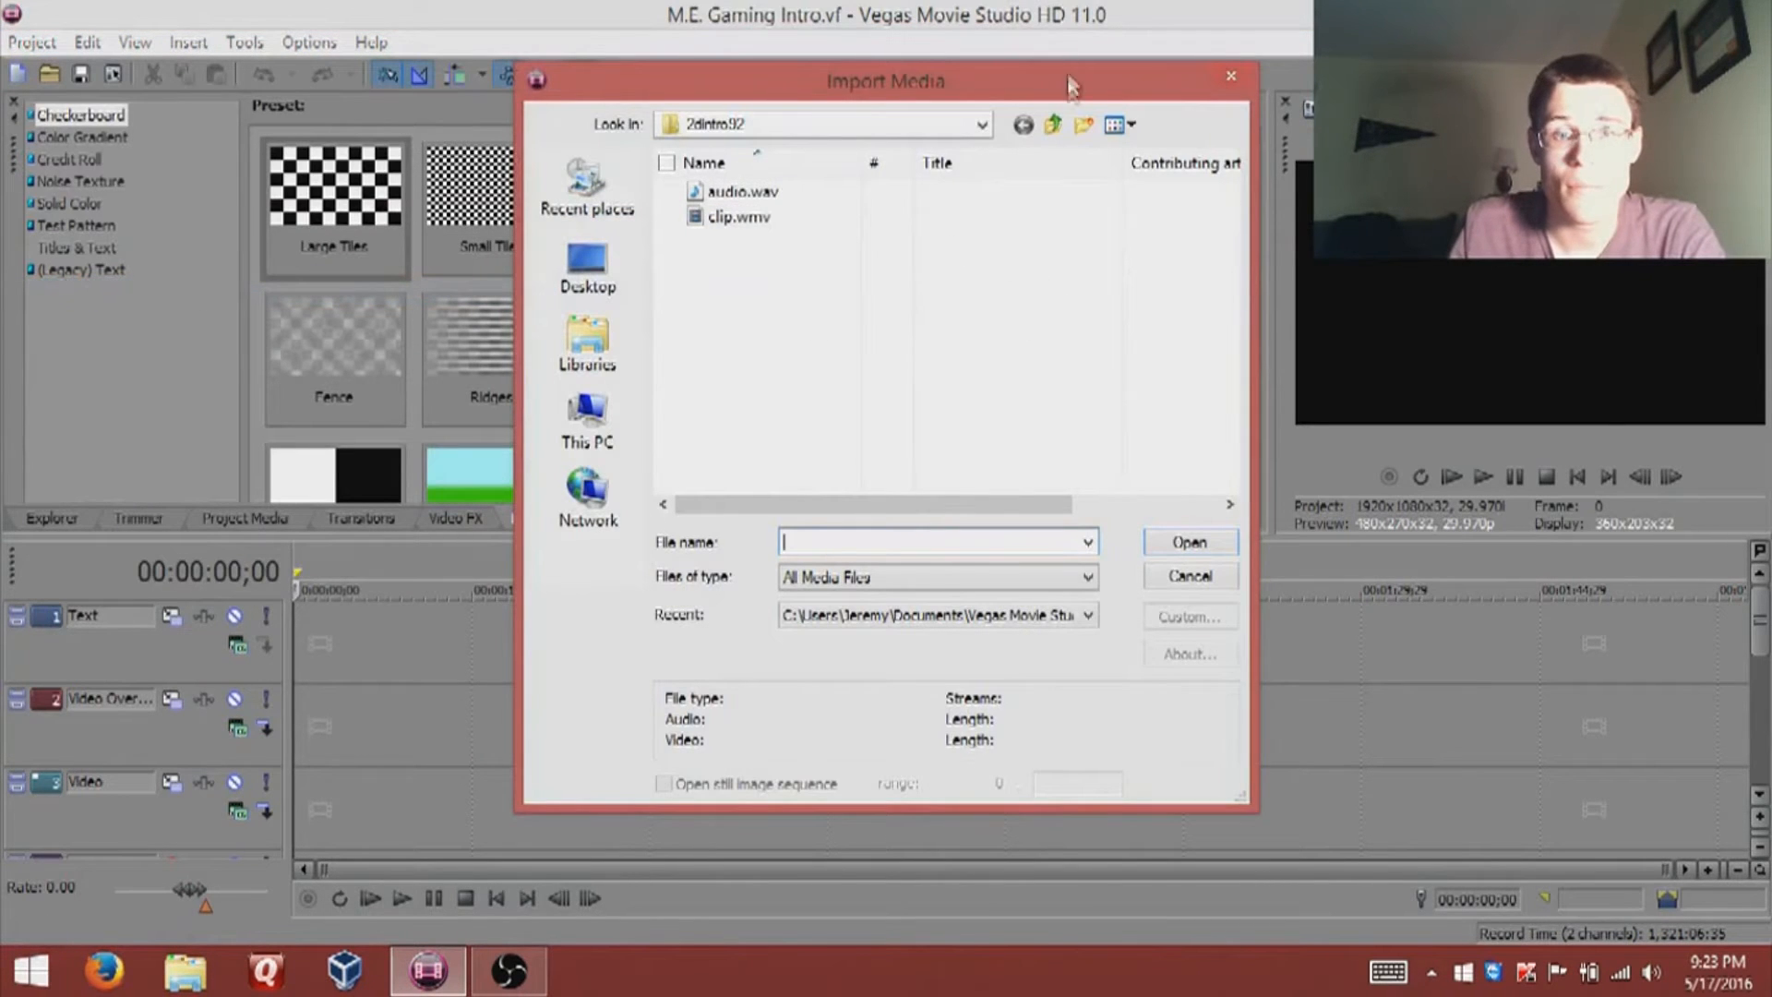
{"action": "left_click", "coordinate": [1062, 133]}
Step: Look through the contents of the 2dintro90, 2dintro103 and 2dintro92 template folders
{"action": "double_click", "coordinate": [734, 218]}
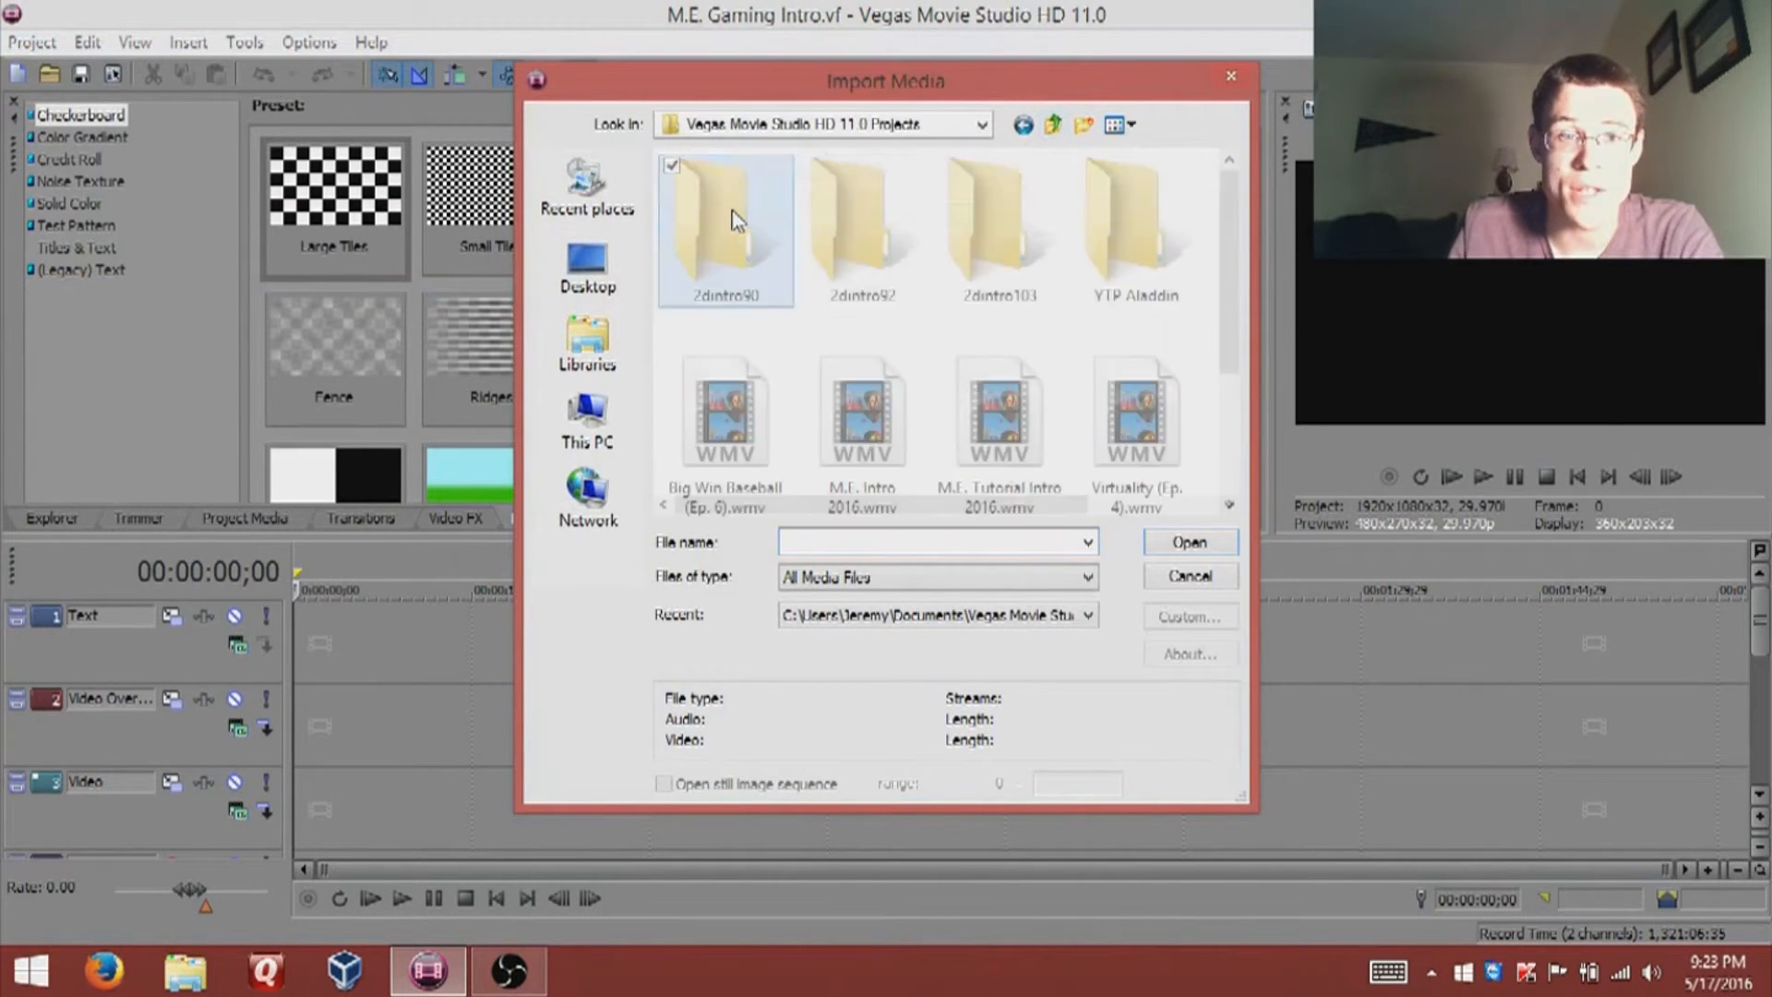
{"action": "left_click", "coordinate": [1053, 125]}
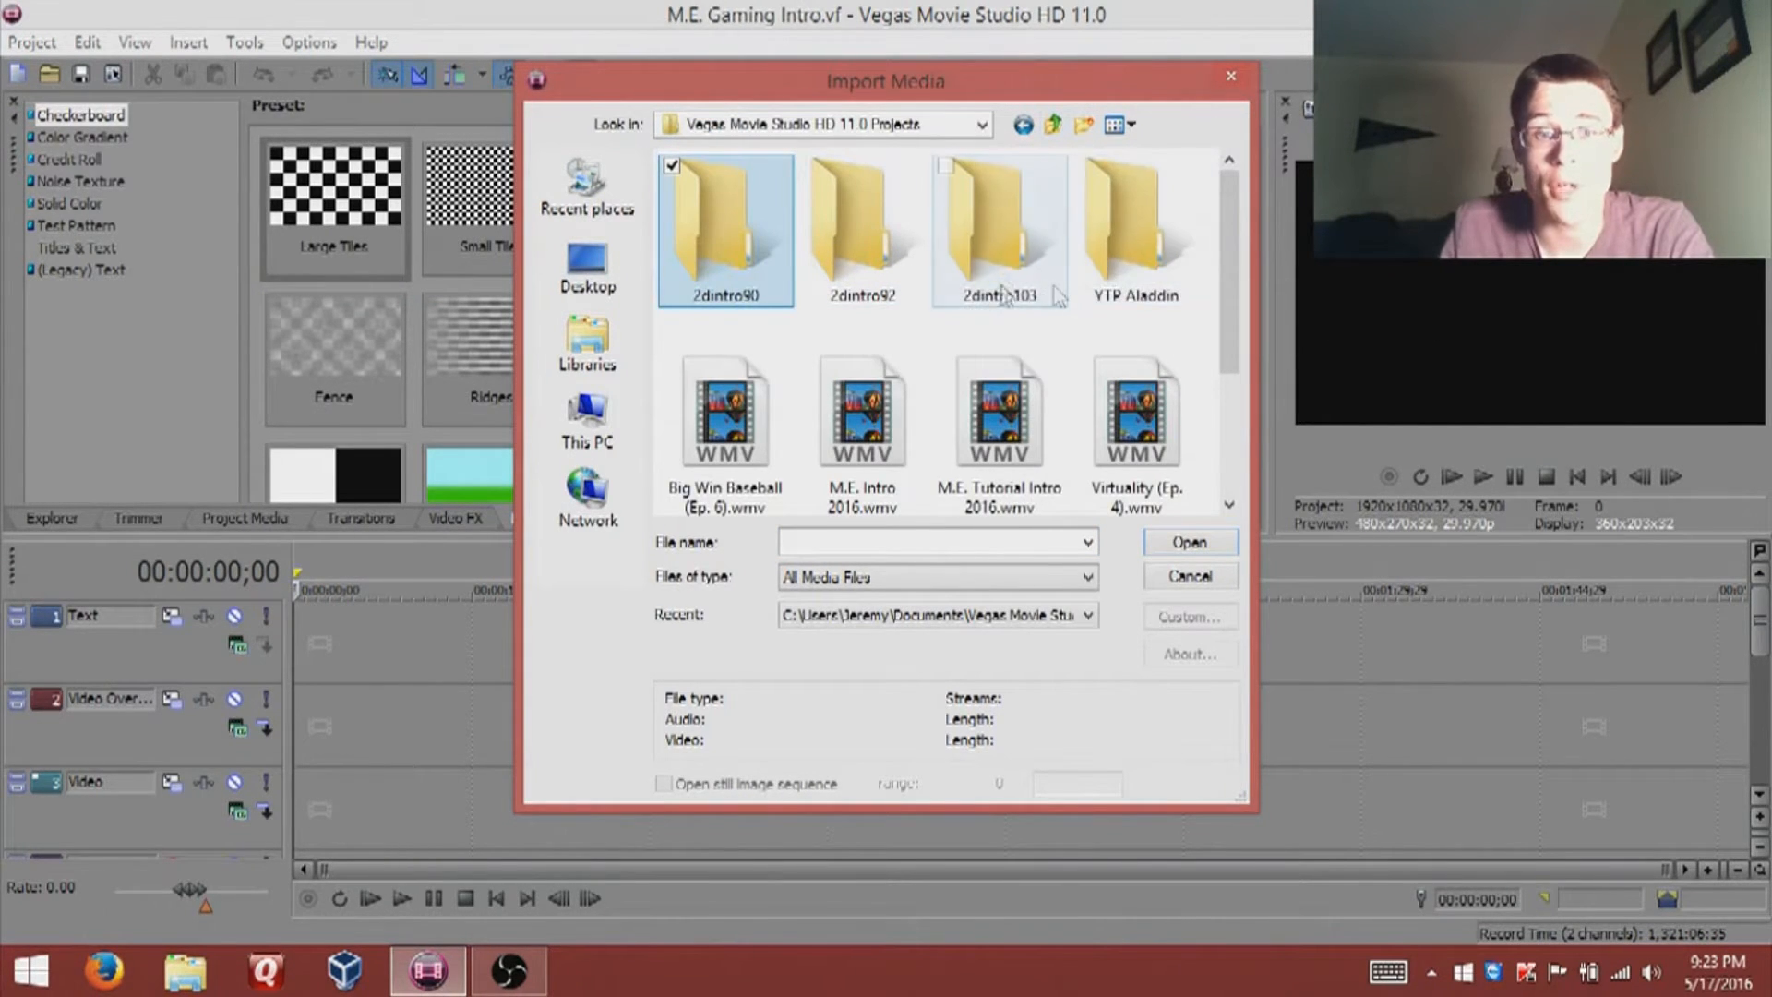
{"action": "double_click", "coordinate": [967, 254]}
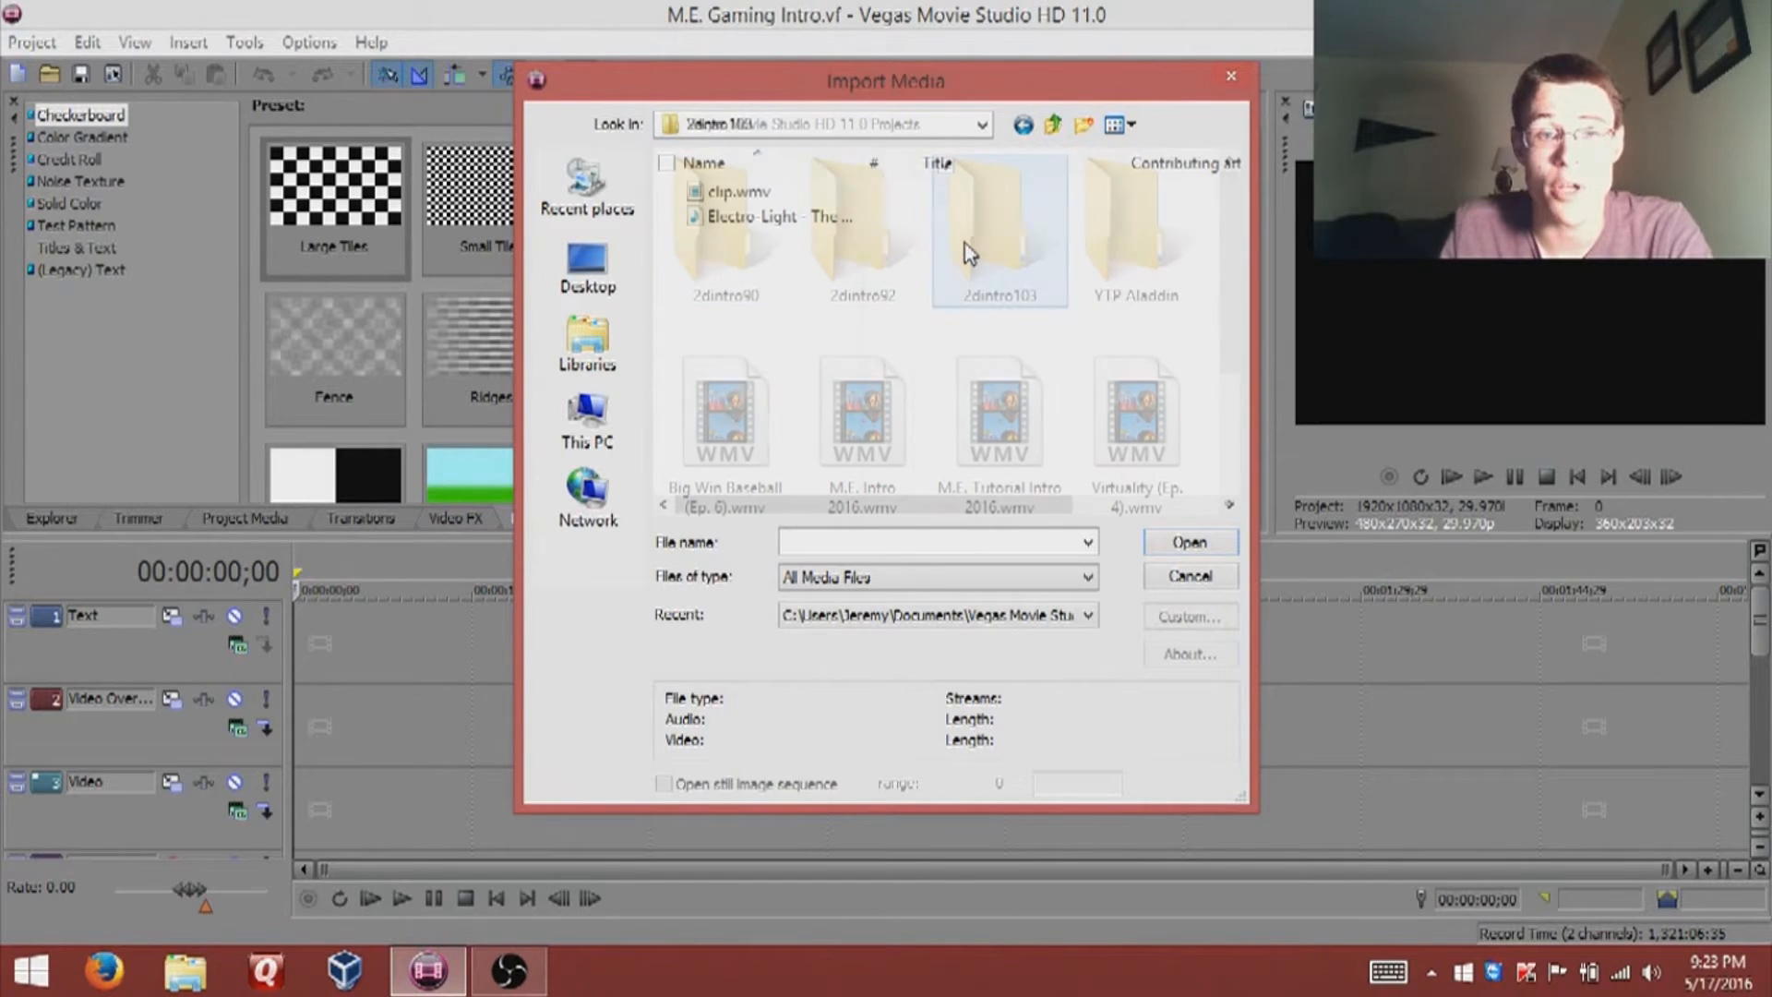
{"action": "left_click", "coordinate": [1054, 124]}
{"action": "double_click", "coordinate": [869, 195]}
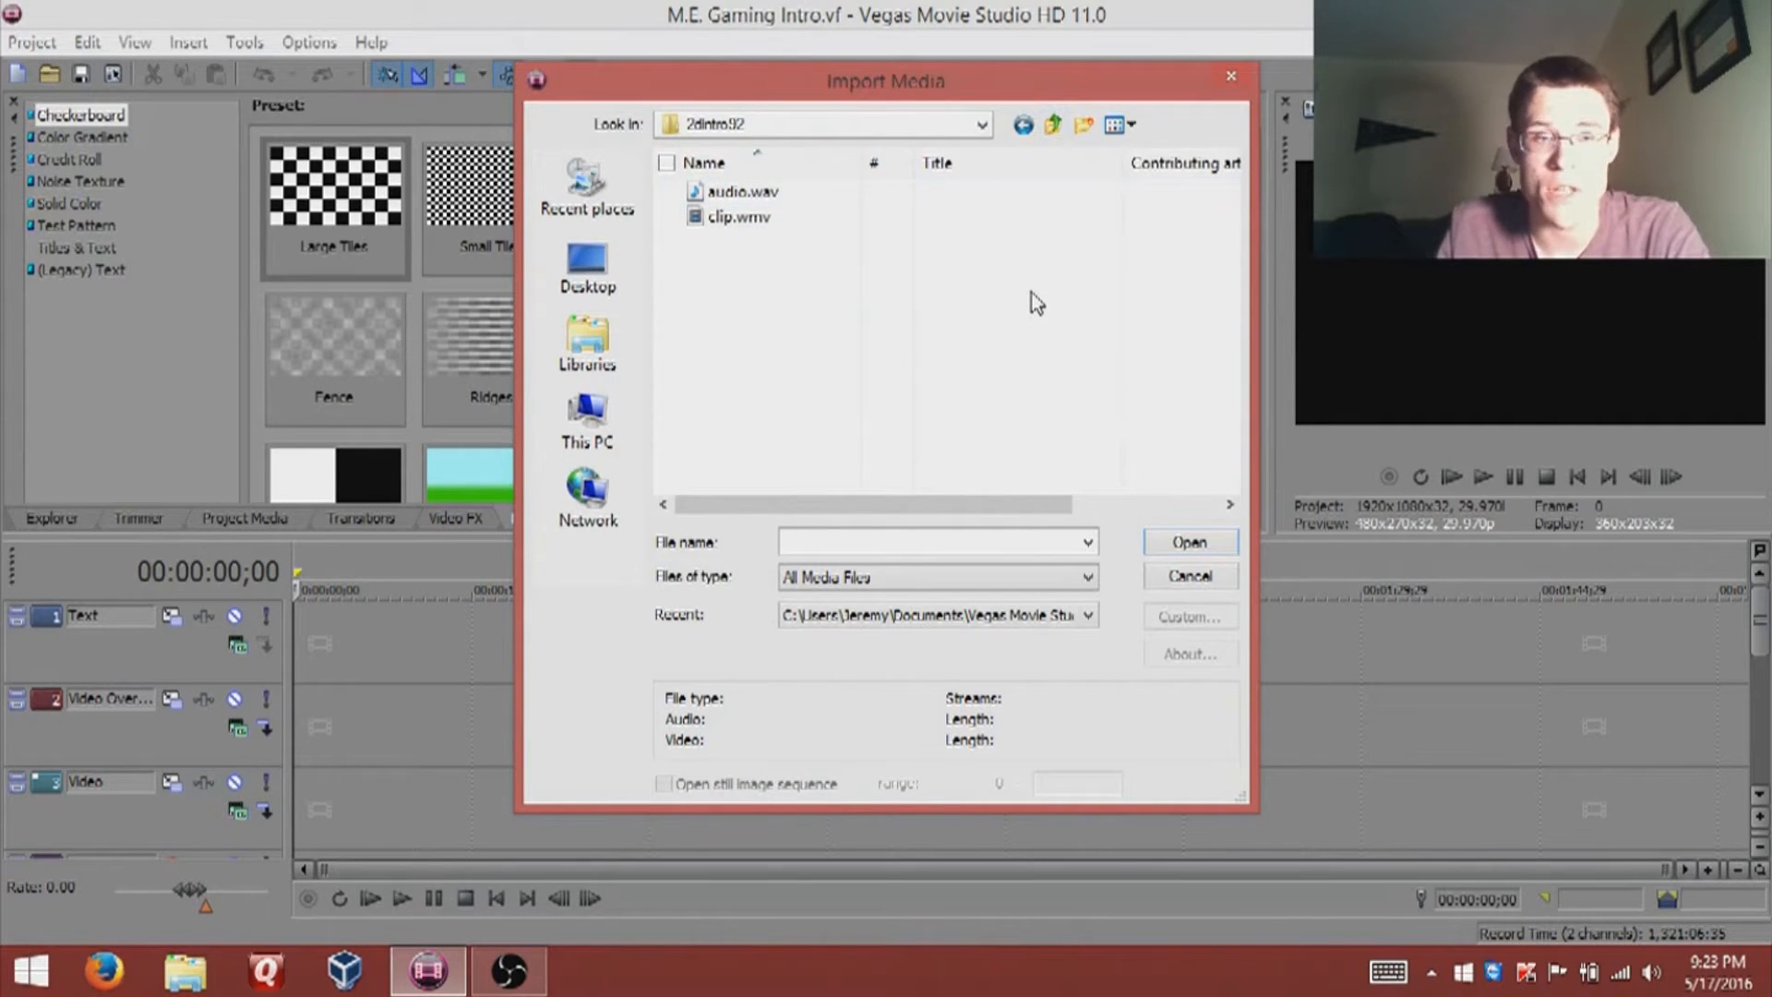
{"action": "left_click", "coordinate": [1053, 124]}
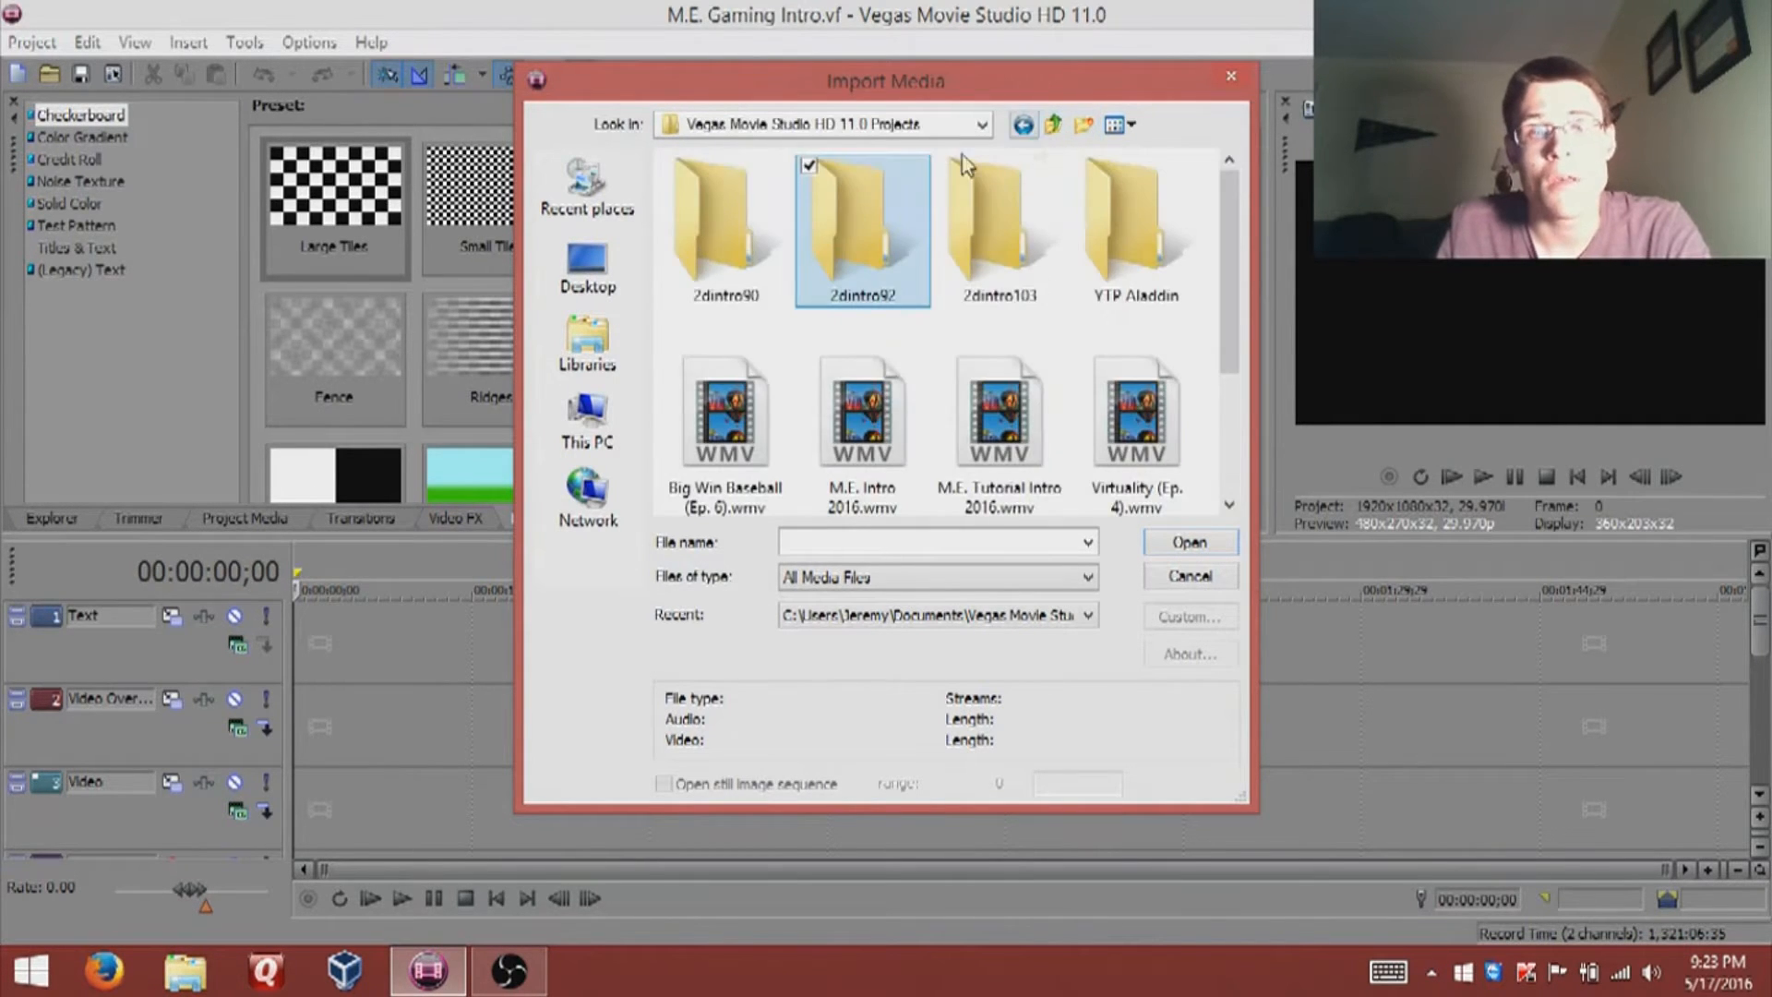
Step: Import clip.wmv from the assets folder inside 2dintro90 into the project media, and accept the audio proxy notice
{"action": "double_click", "coordinate": [729, 213]}
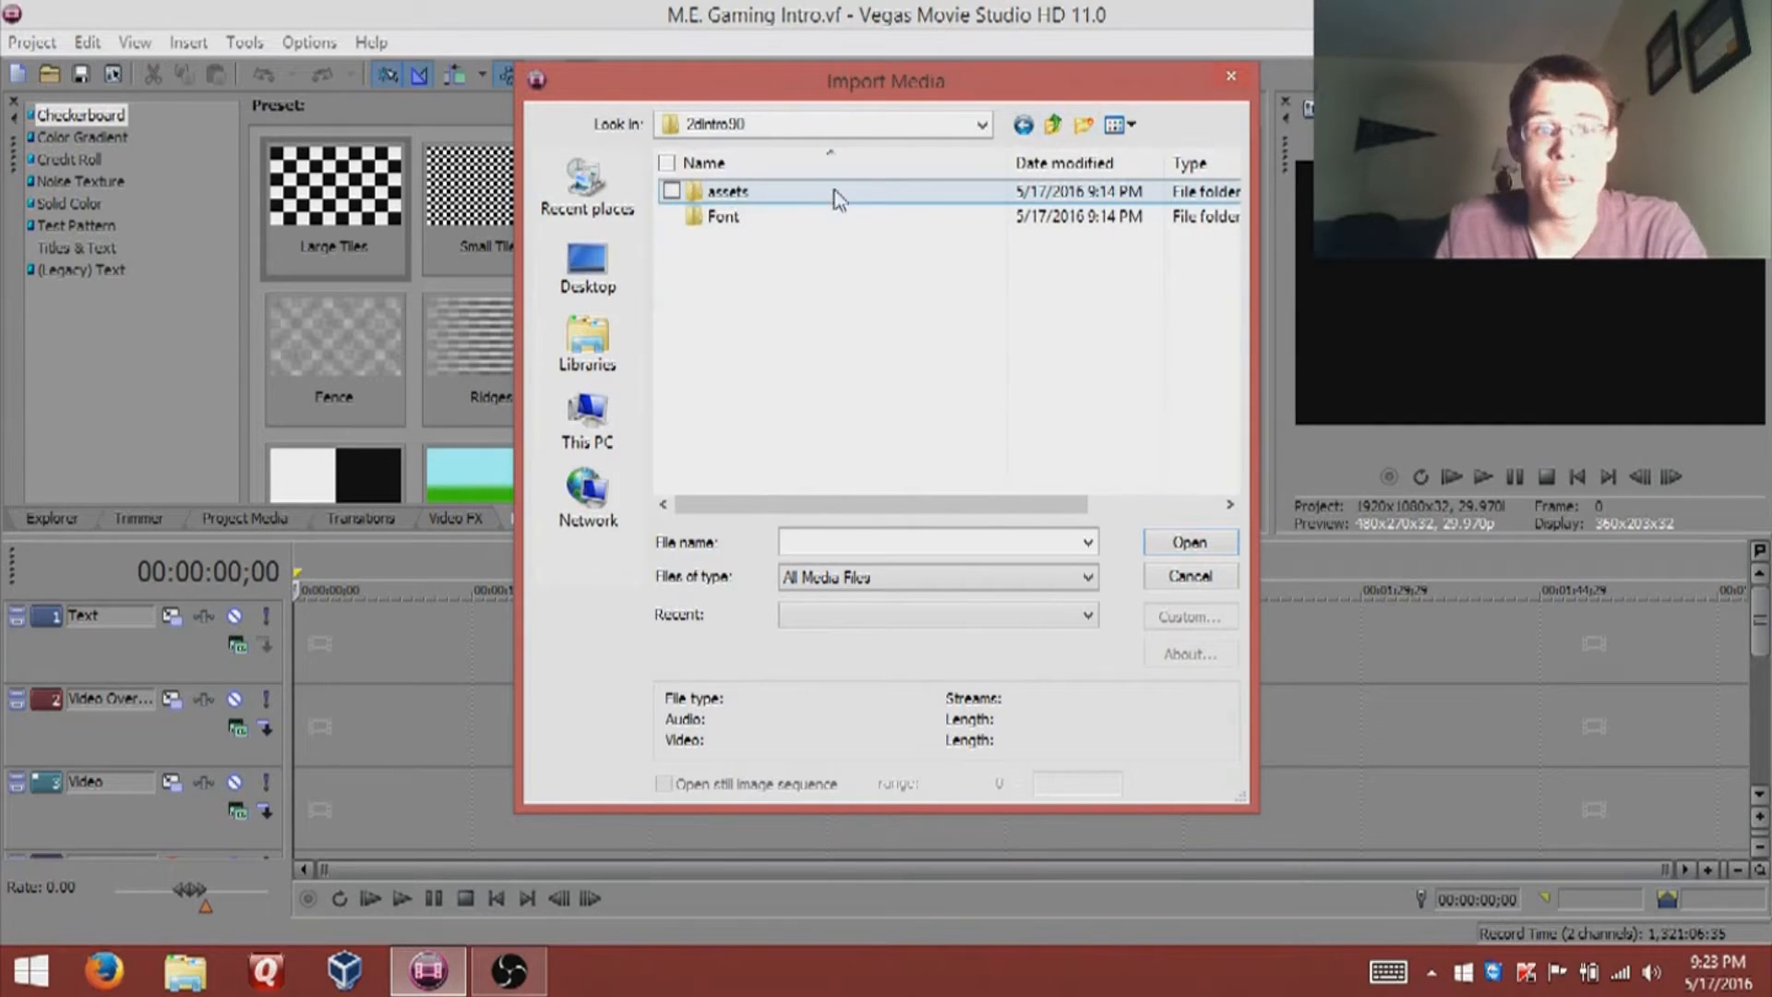
{"action": "double_click", "coordinate": [802, 198]}
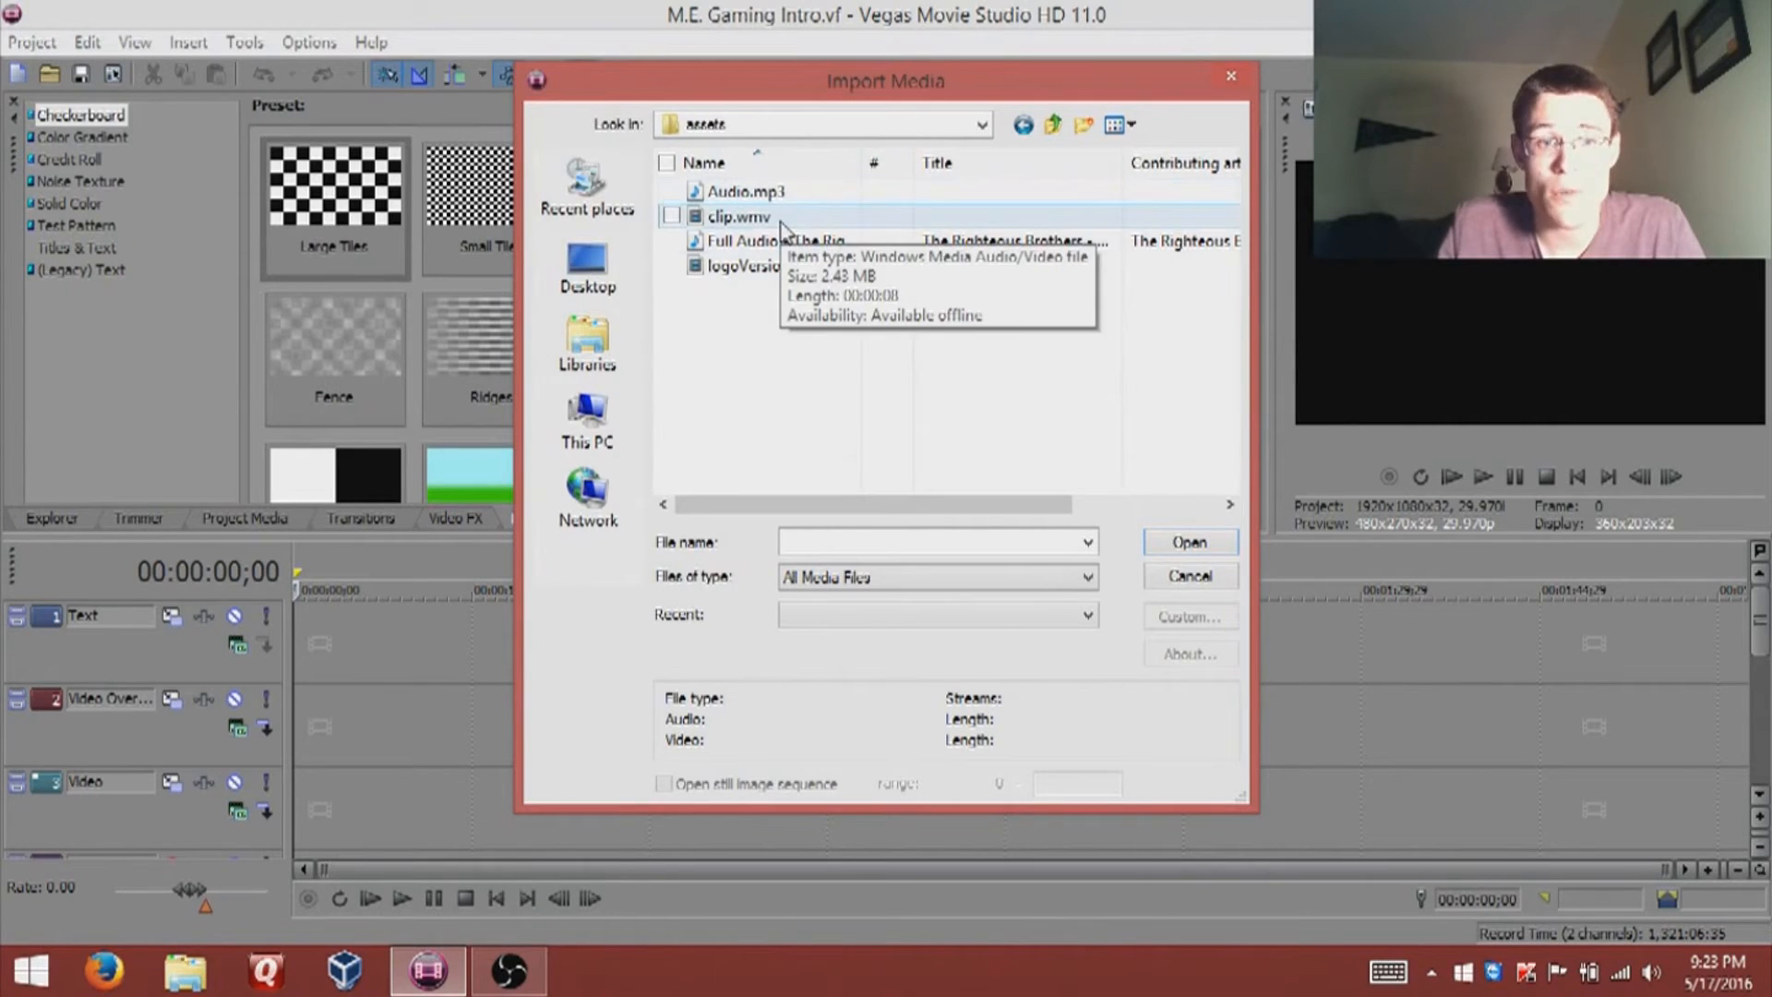
{"action": "left_click", "coordinate": [794, 271]}
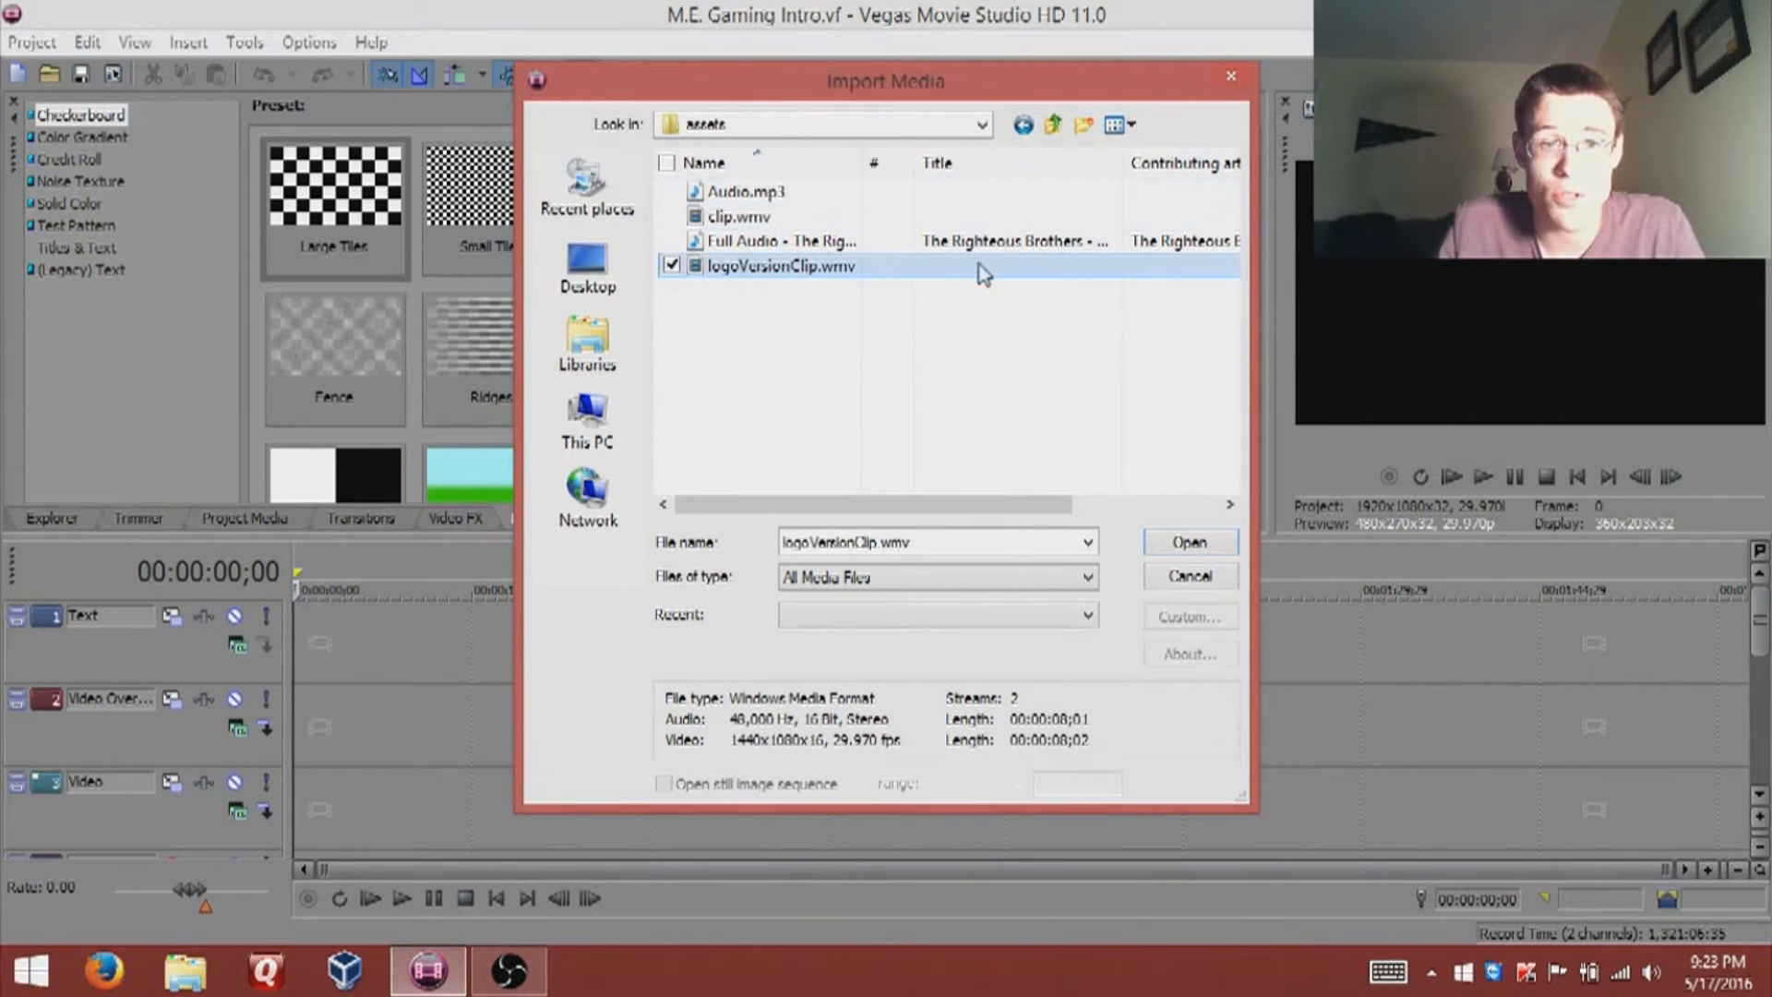
{"action": "left_click", "coordinate": [780, 217]}
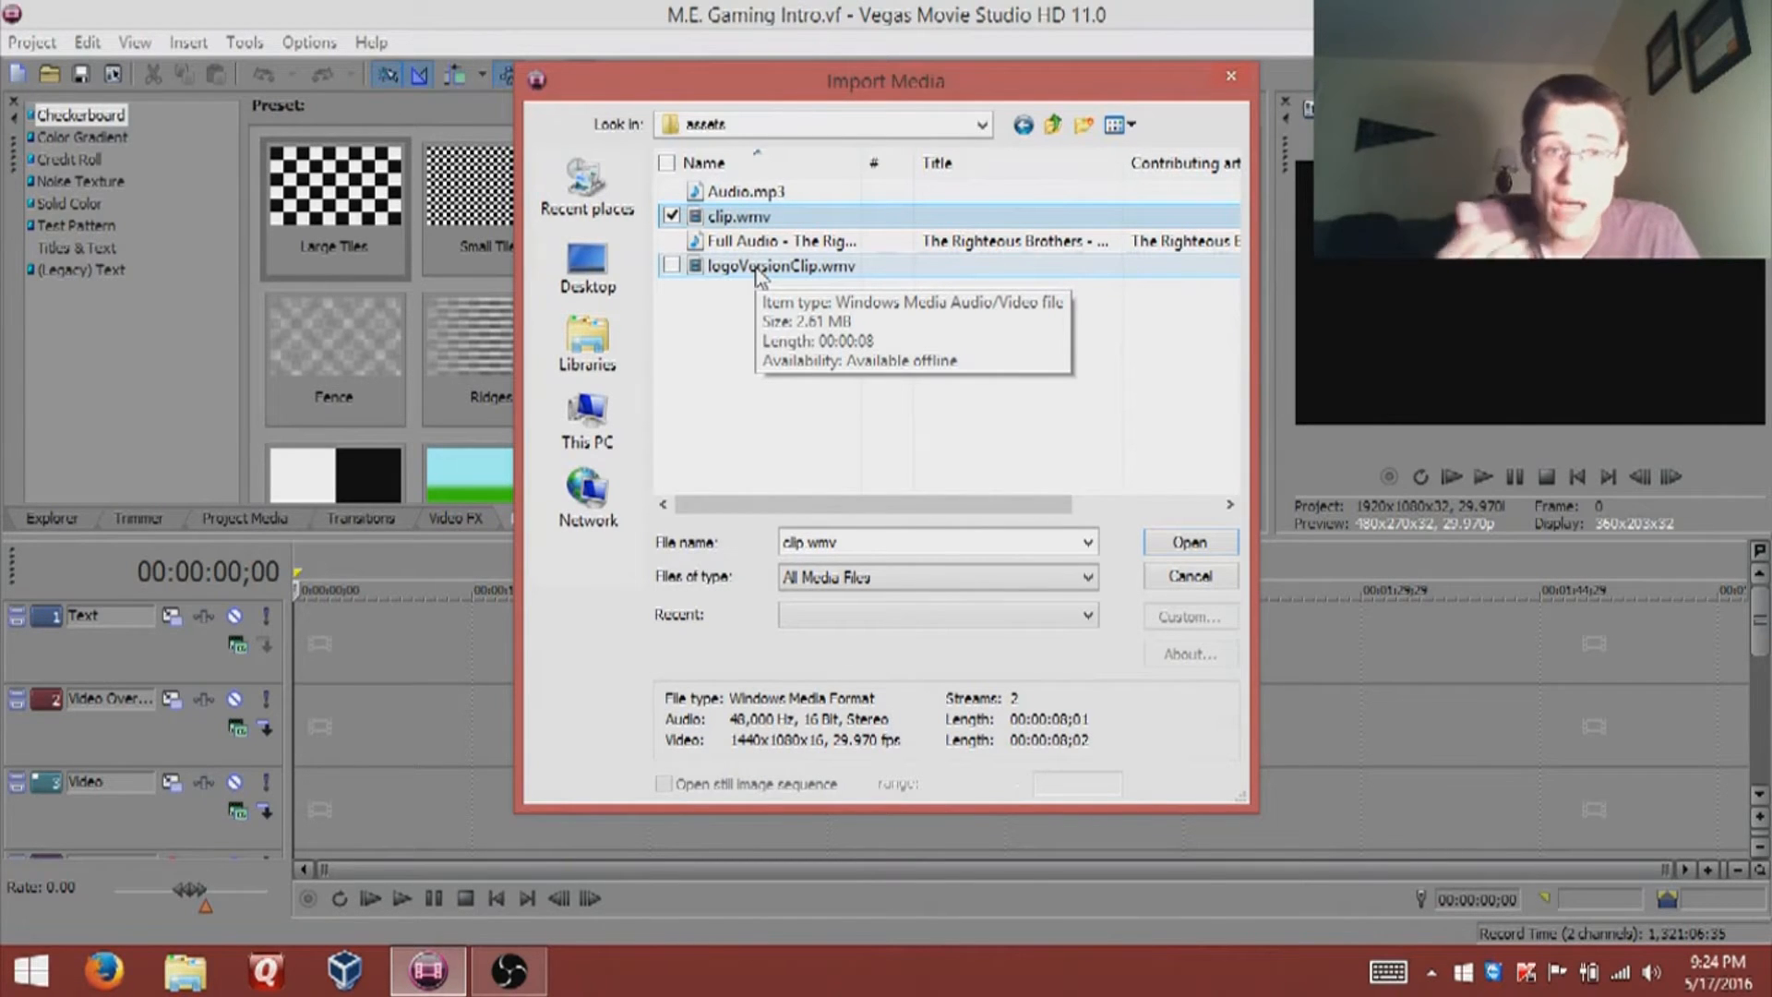
{"action": "left_click", "coordinate": [1198, 556]}
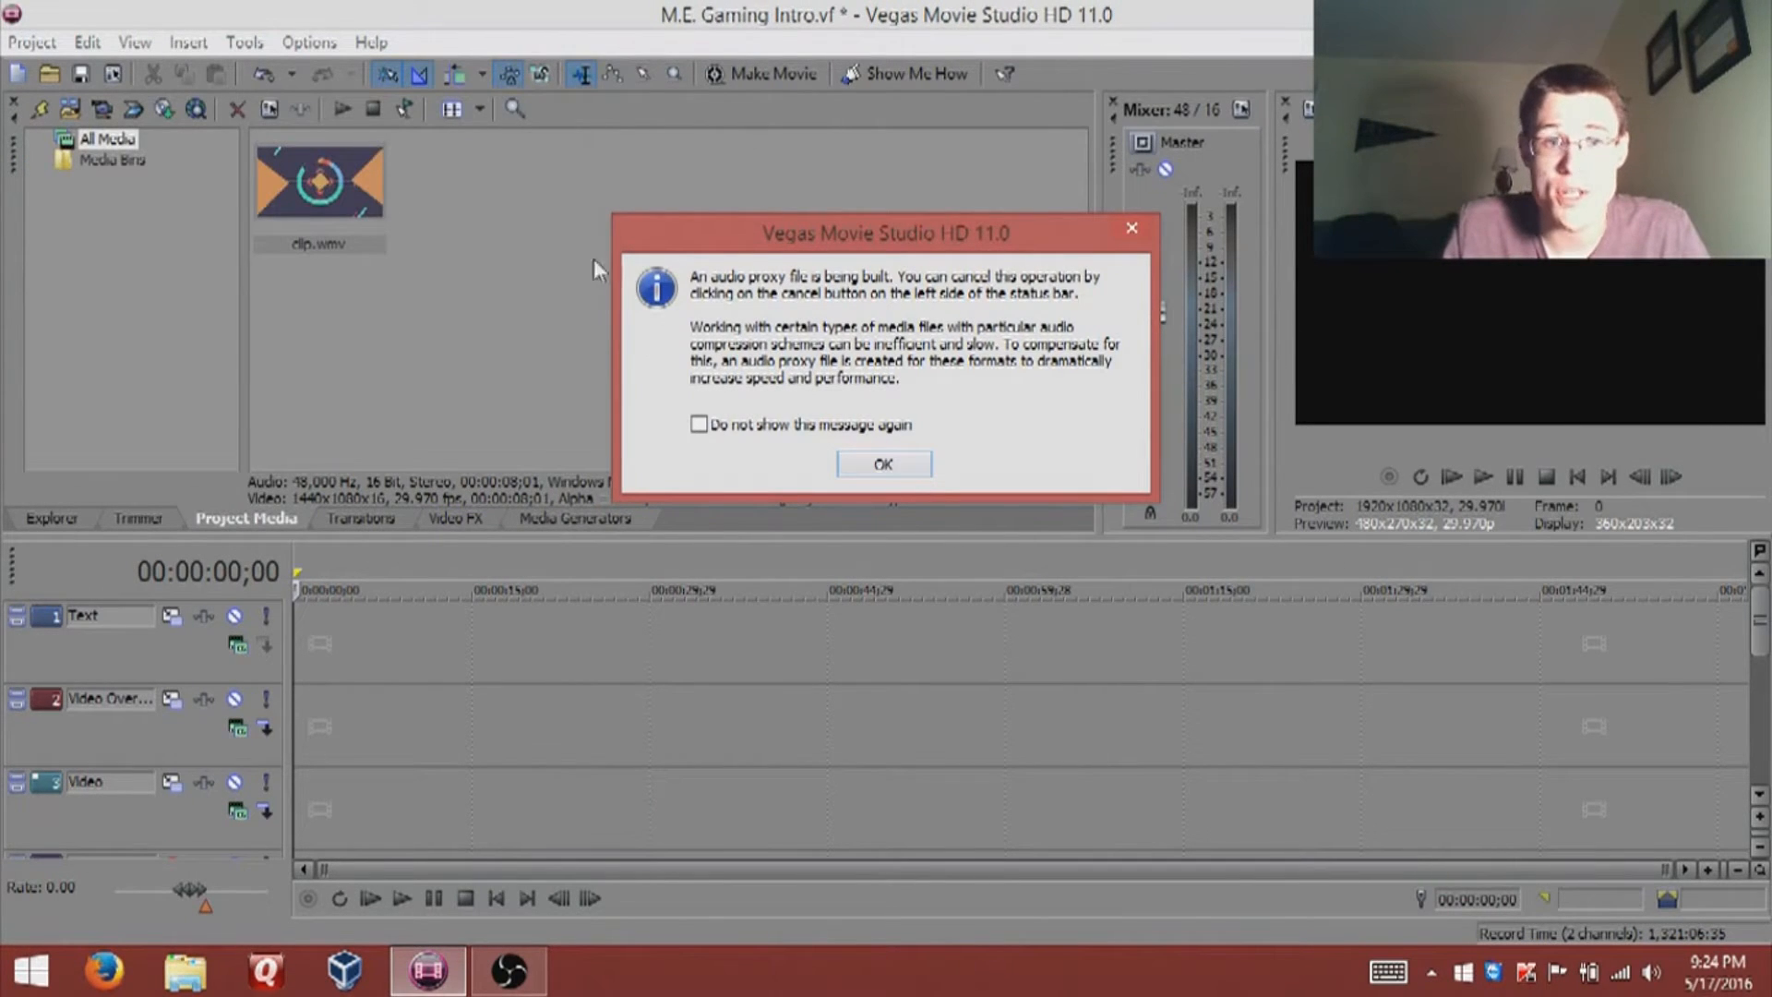
{"action": "left_click", "coordinate": [883, 464]}
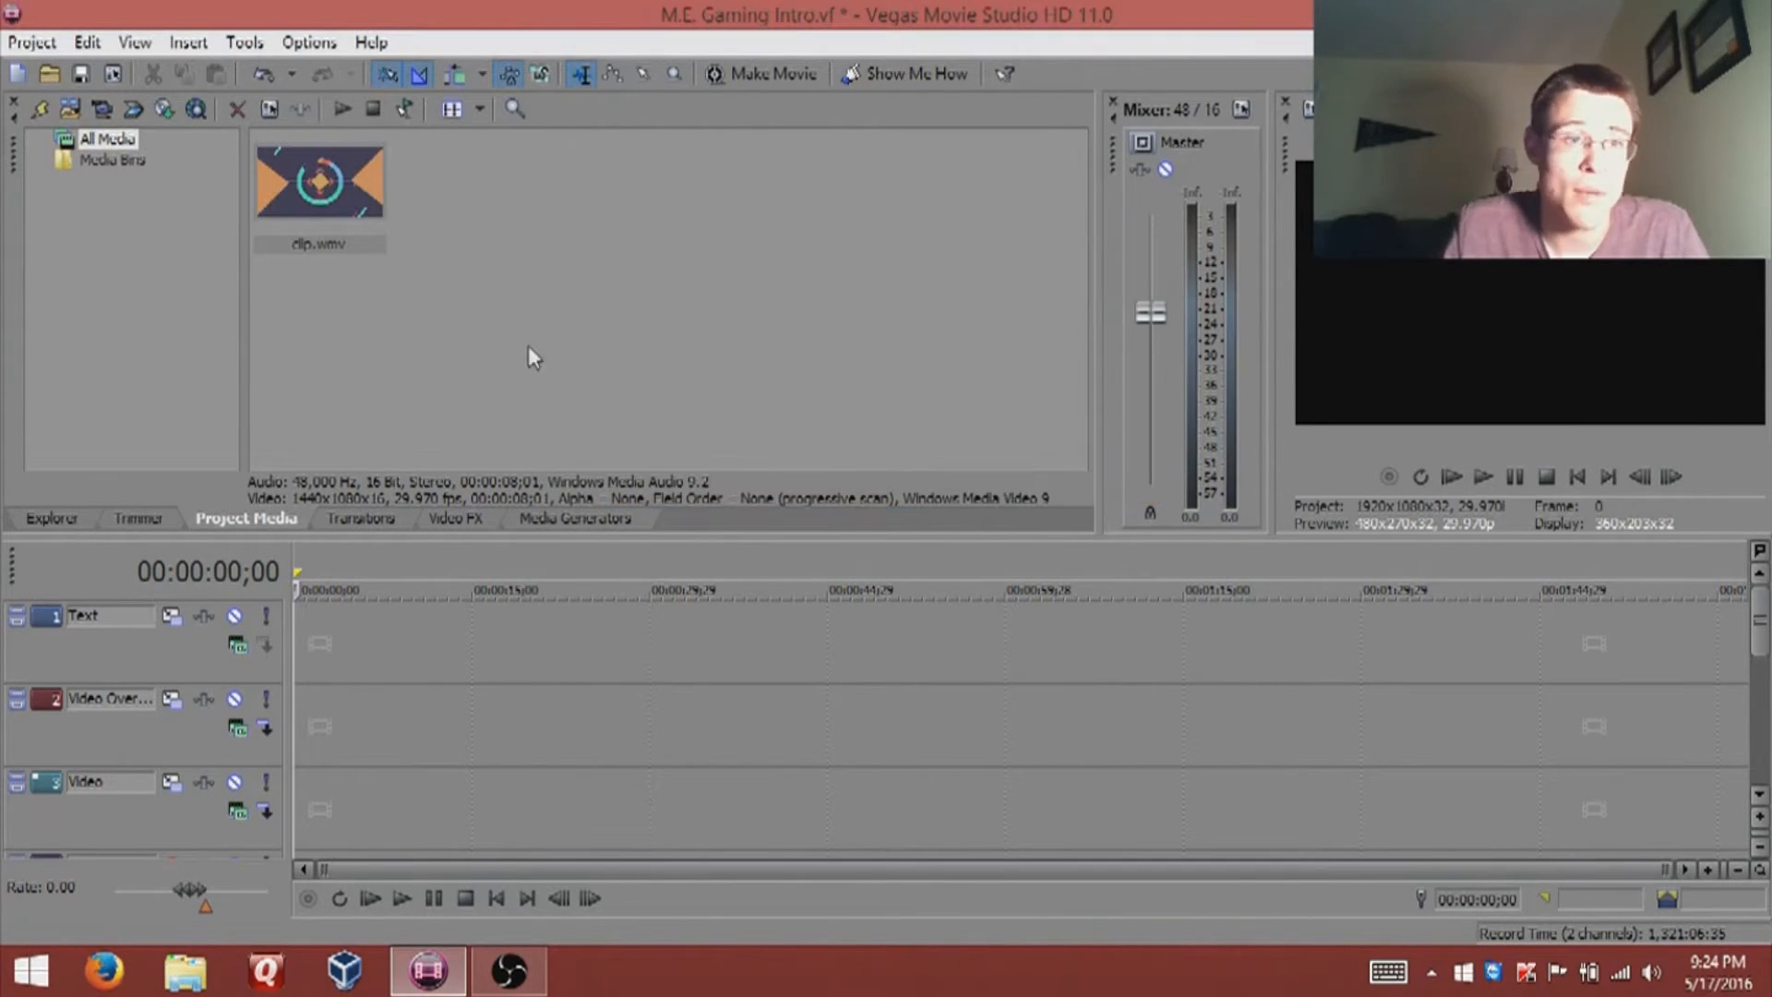
Step: Place clip.wmv at the start of the Video track and play it through in the preview
{"action": "left_click", "coordinate": [320, 213]}
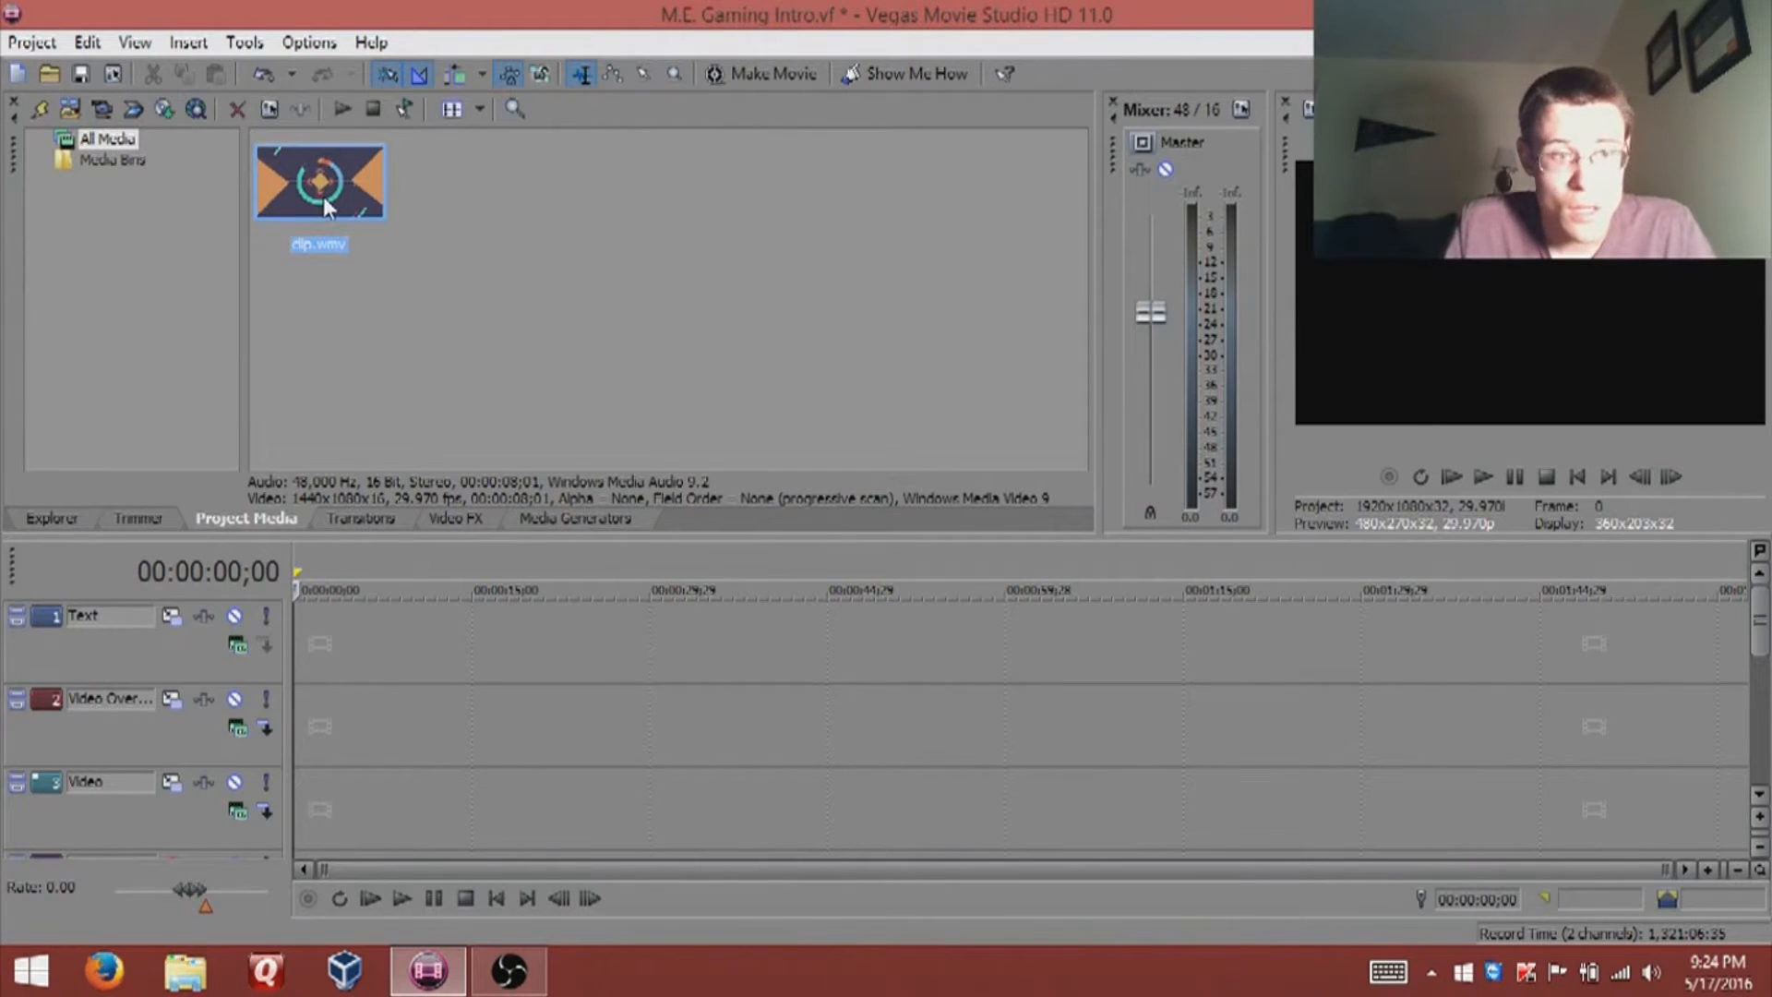
{"action": "mouse_move", "coordinate": [319, 199]}
{"action": "left_mouse_down"}
{"action": "mouse_move", "coordinate": [323, 768]}
{"action": "mouse_move", "coordinate": [299, 751]}
{"action": "mouse_move", "coordinate": [307, 822]}
{"action": "left_mouse_up"}
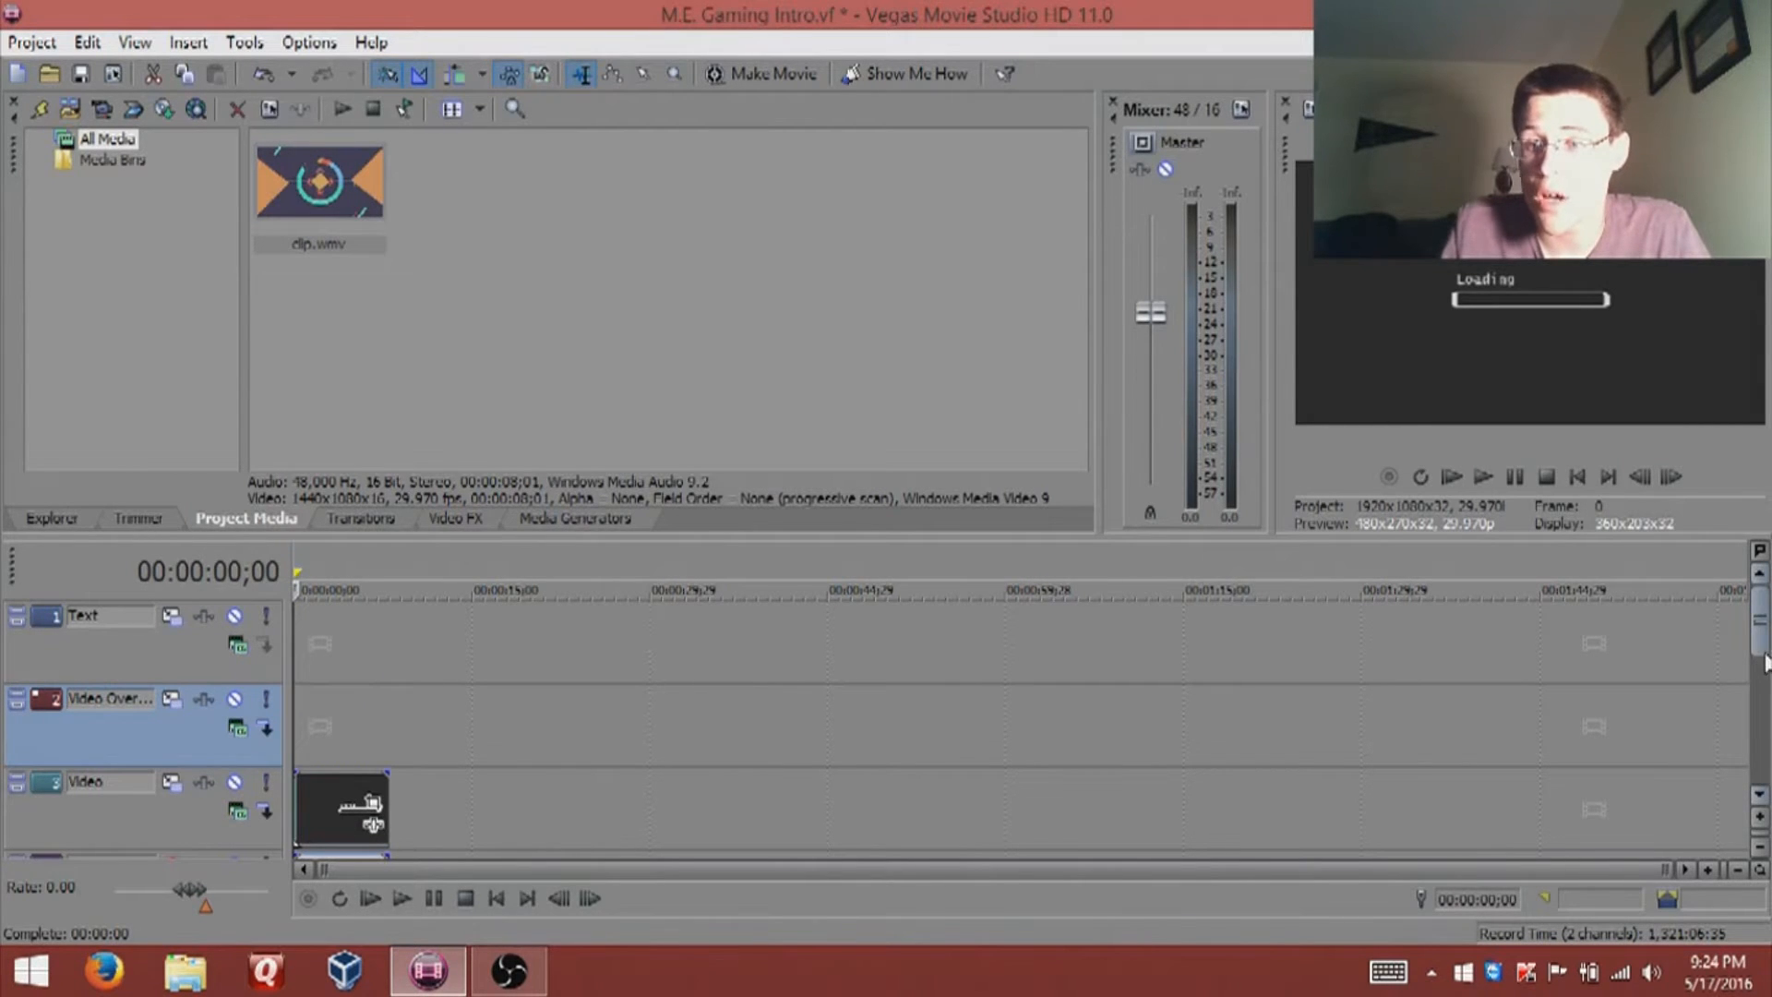
{"action": "left_click_drag", "start_coordinate": [1764, 645], "coordinate": [1764, 701]}
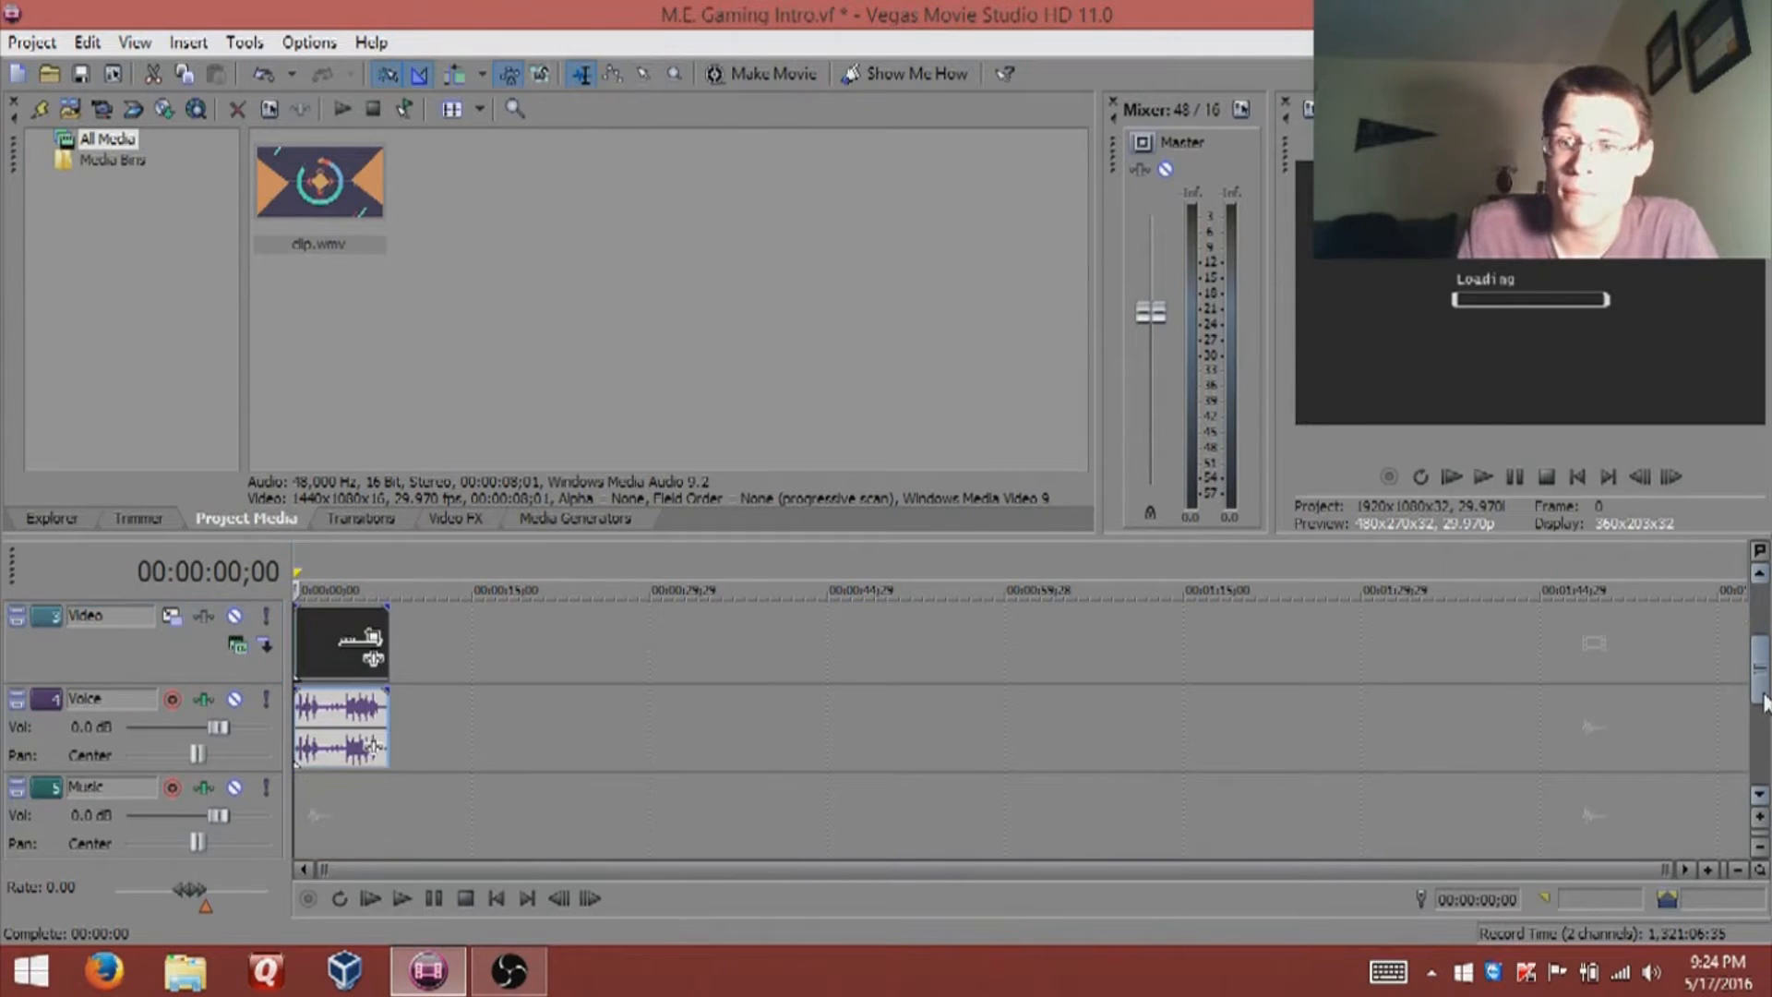
{"action": "left_click", "coordinate": [1484, 477]}
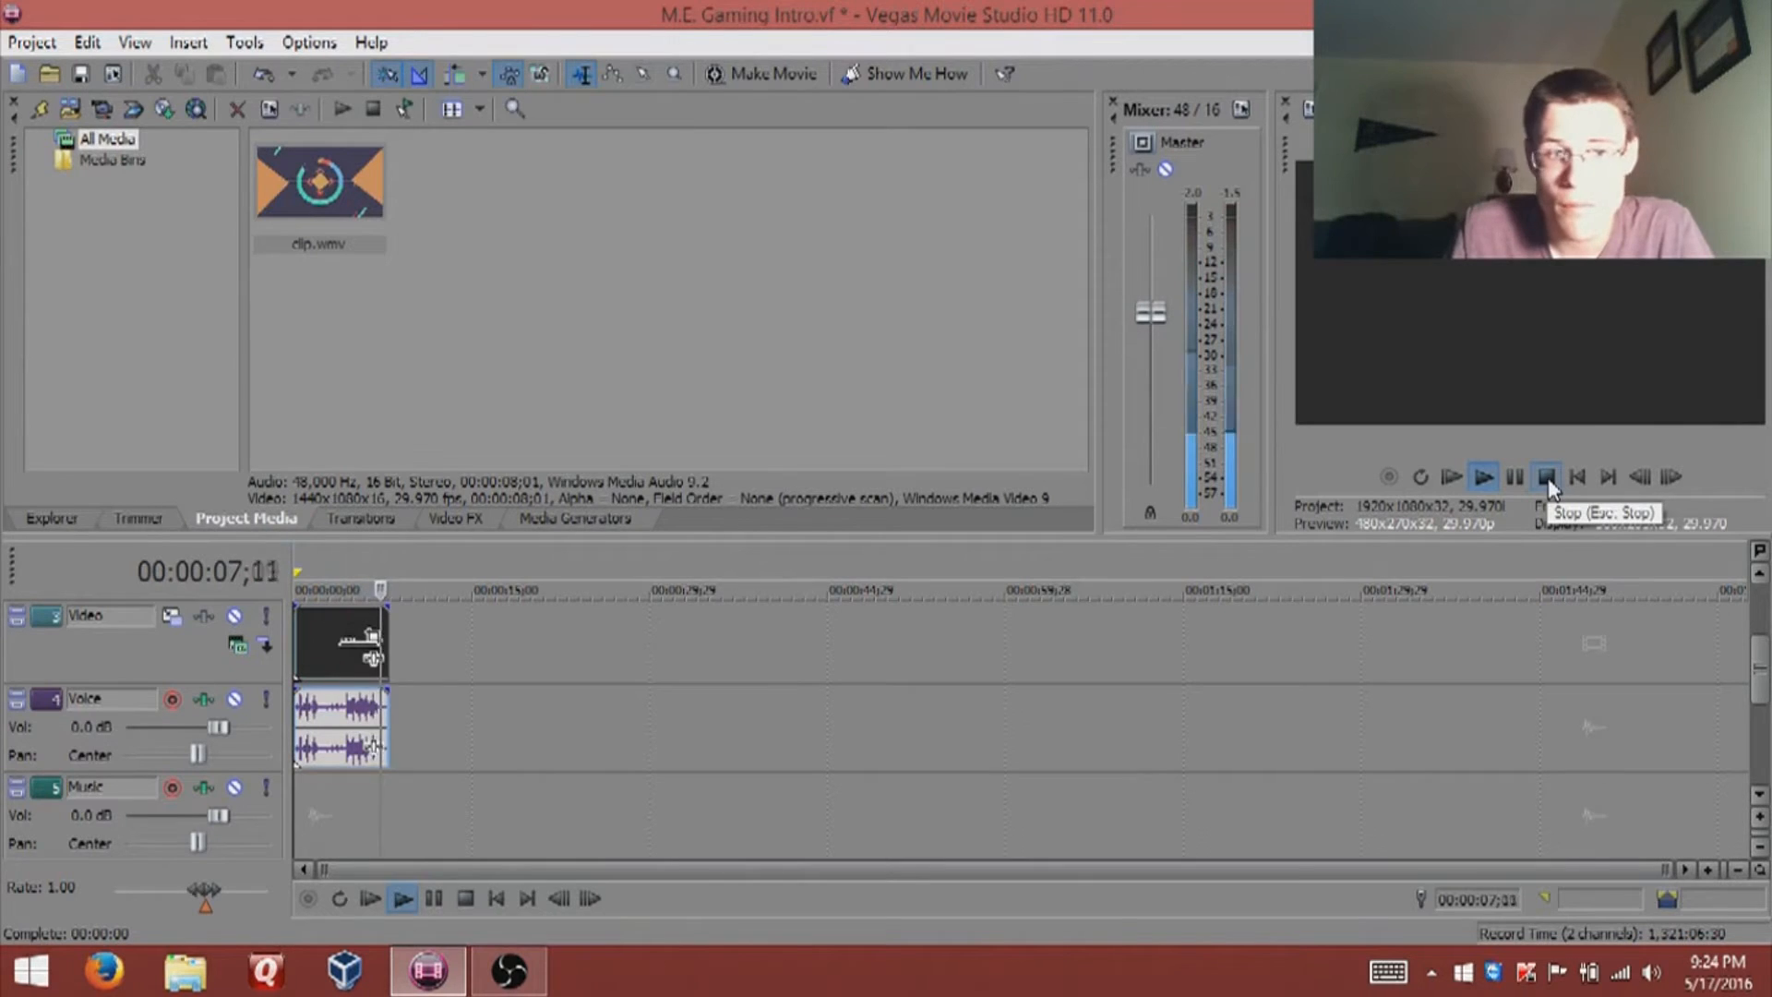
{"action": "left_click", "coordinate": [1548, 478]}
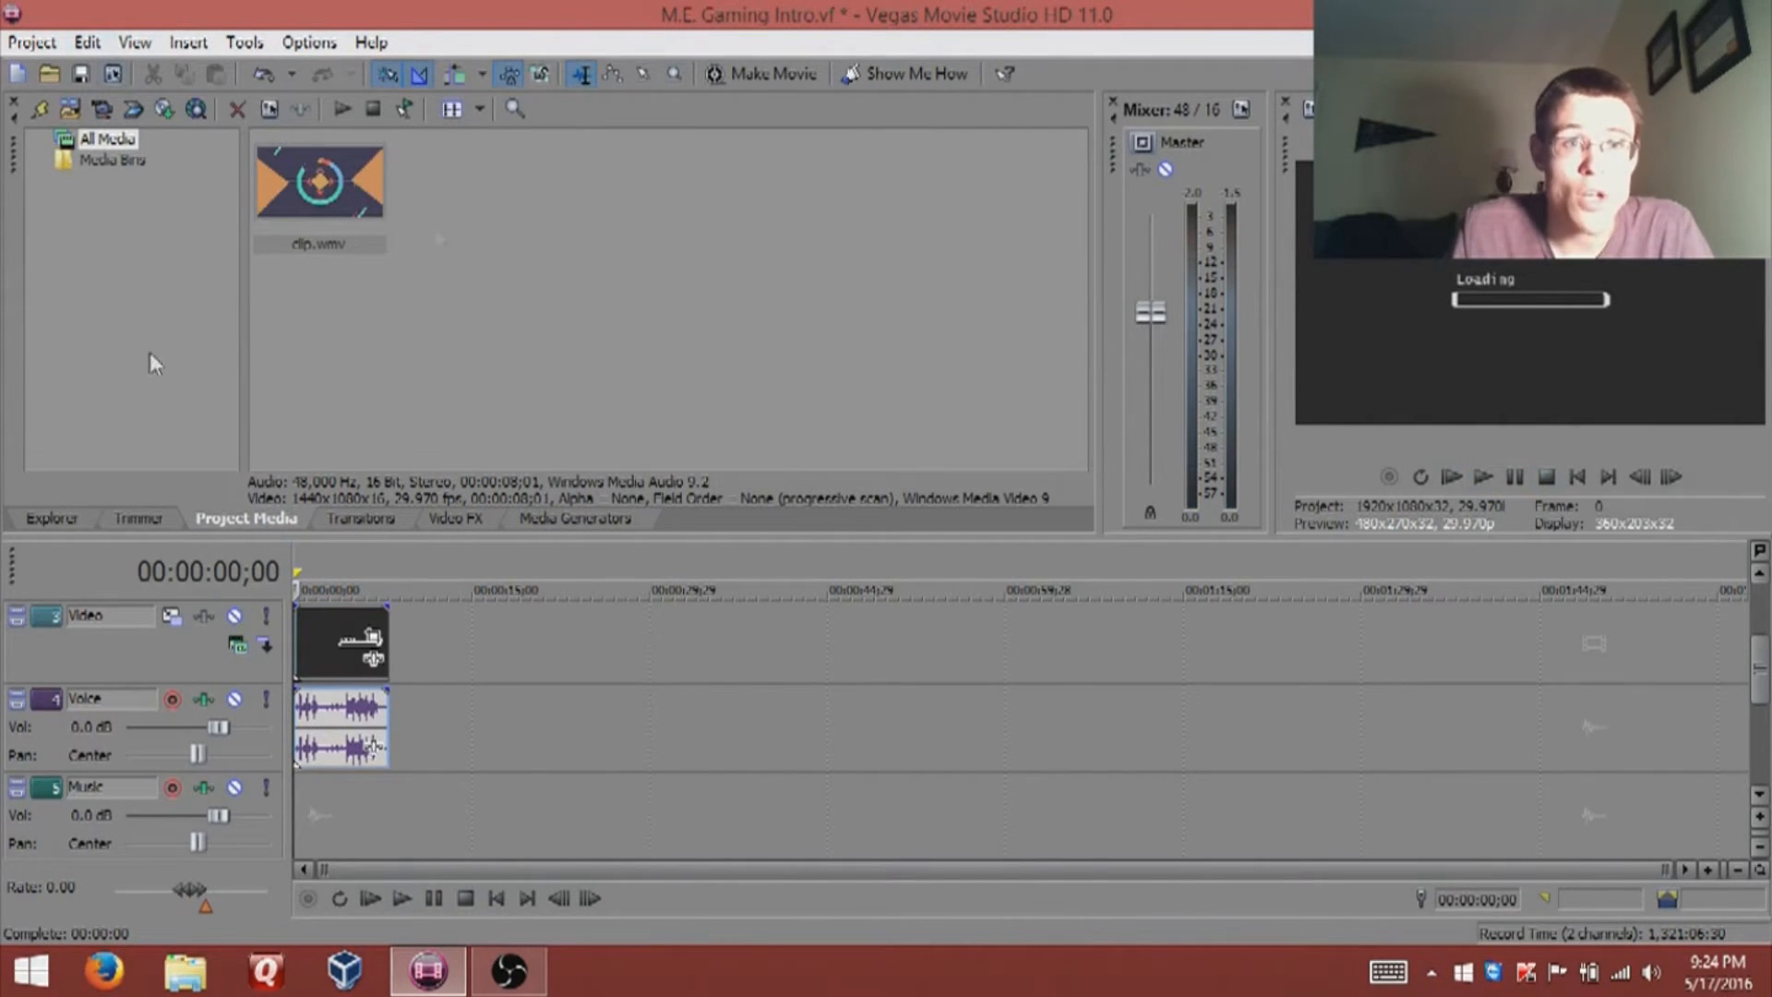
Step: Import Audio.mp3 from the same assets folder into the project media
{"action": "left_click", "coordinate": [32, 43]}
{"action": "left_click", "coordinate": [73, 292]}
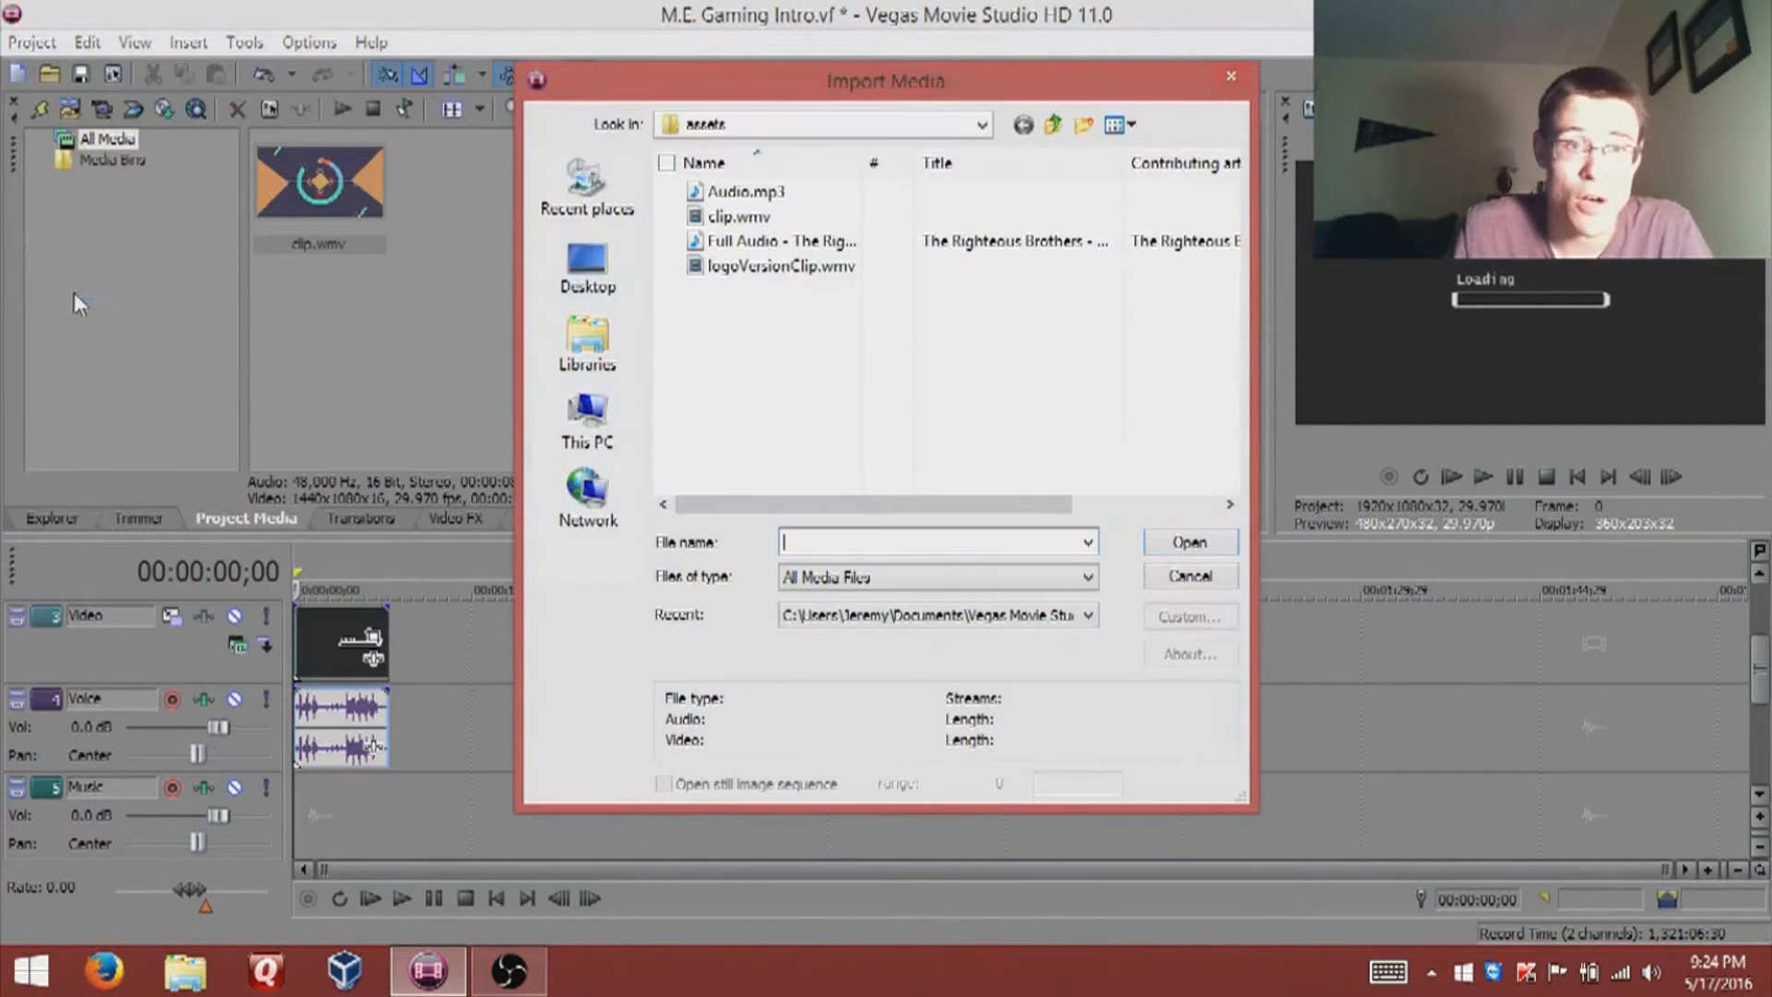
{"action": "left_click", "coordinate": [847, 194]}
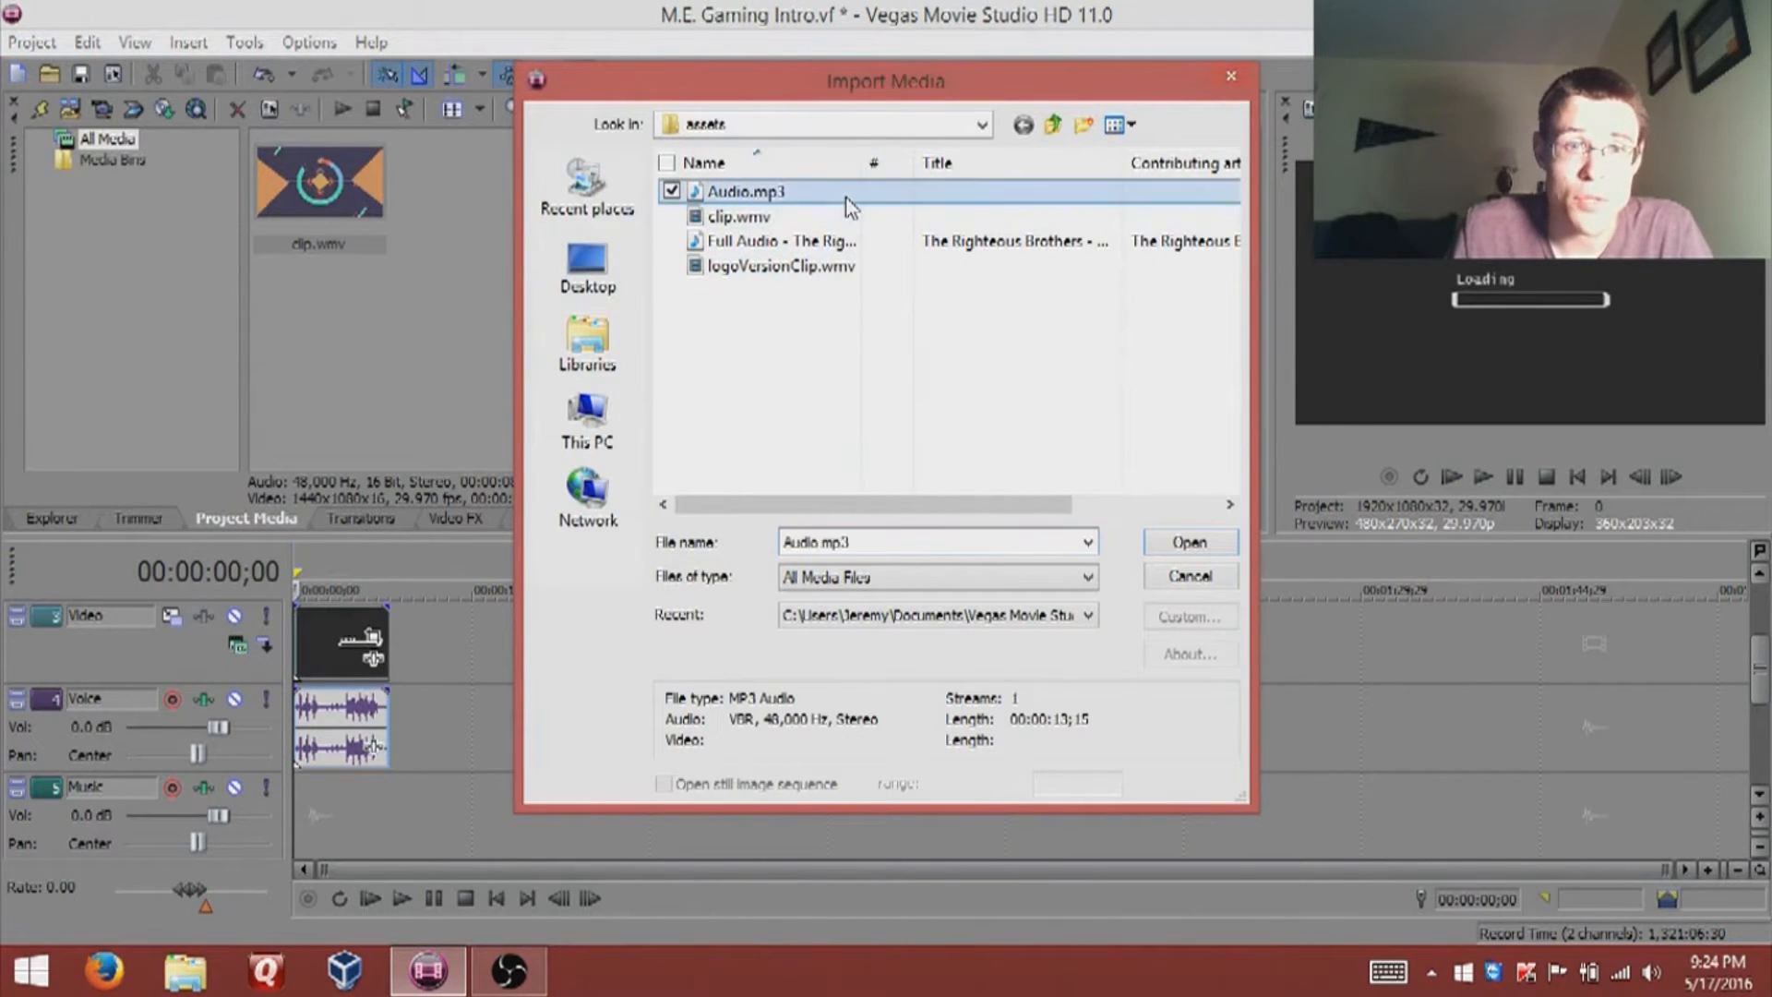
{"action": "left_click", "coordinate": [840, 242]}
{"action": "double_click", "coordinate": [833, 194]}
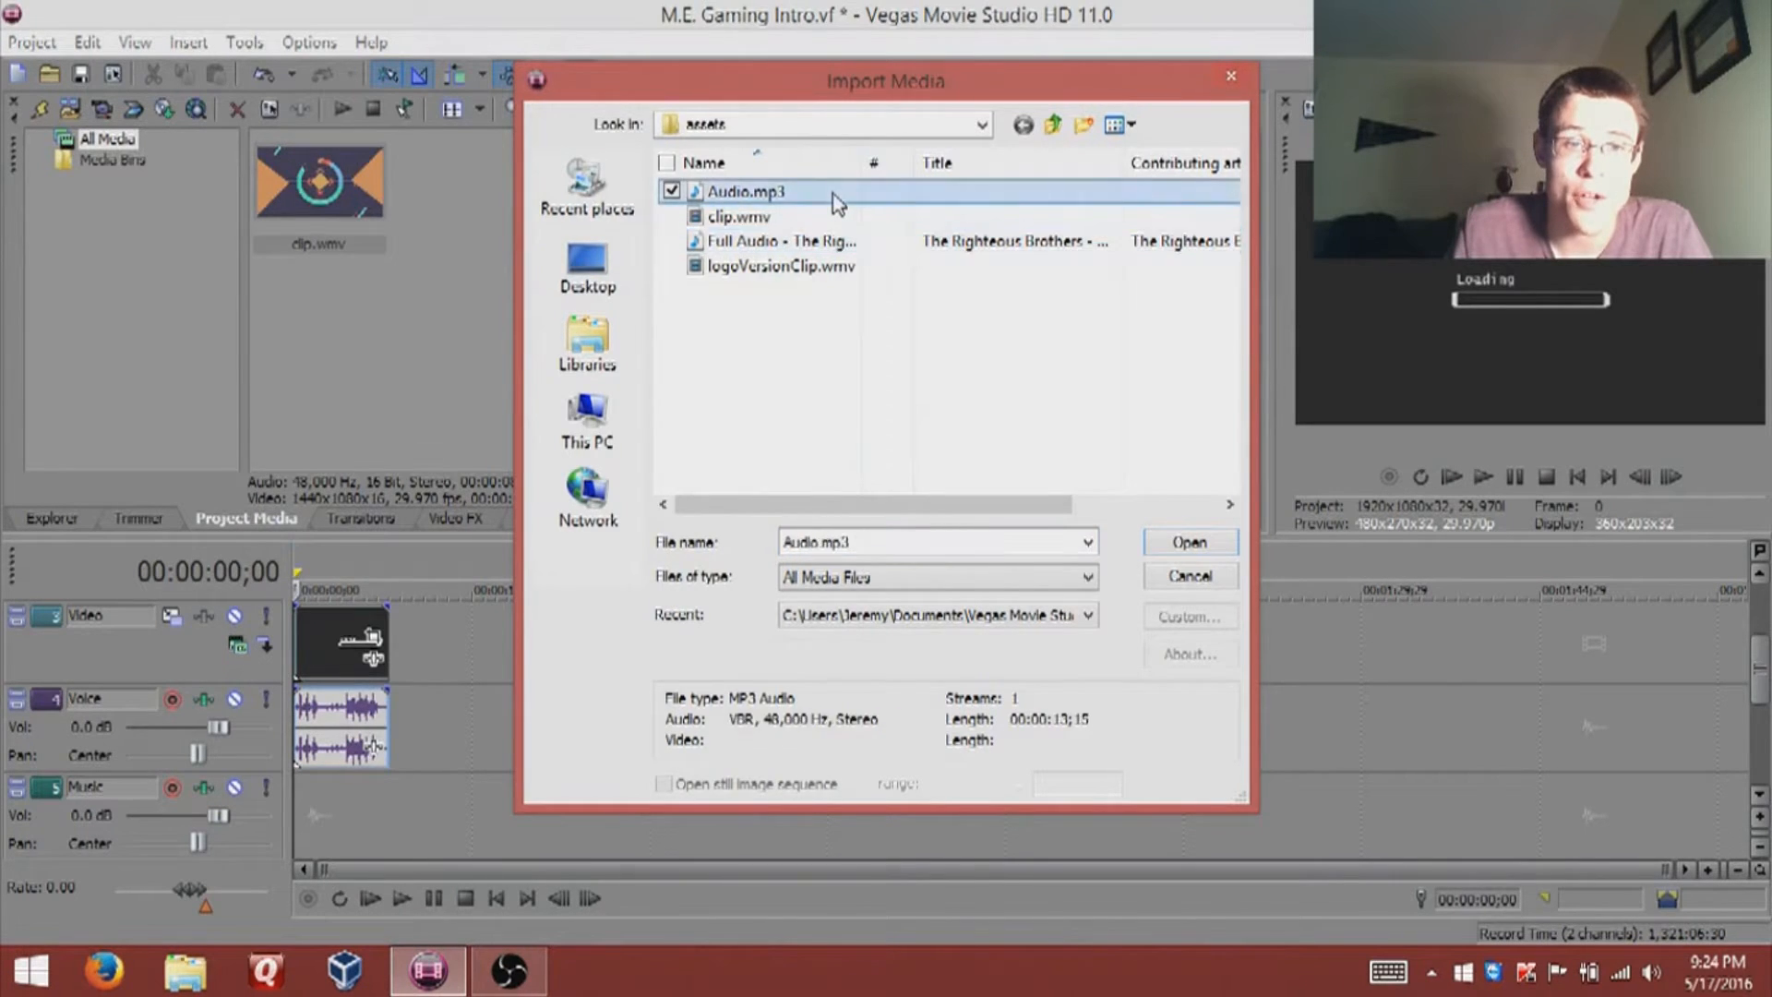
Step: Place Audio.mp3 on the Music track at about 00:00:17;15, clear of the clip, and play it back
{"action": "left_click_drag", "start_coordinate": [535, 576], "coordinate": [244, 820]}
{"action": "left_click_drag", "start_coordinate": [399, 780], "coordinate": [550, 810]}
{"action": "left_click", "coordinate": [500, 739]}
{"action": "key", "text": "space"}
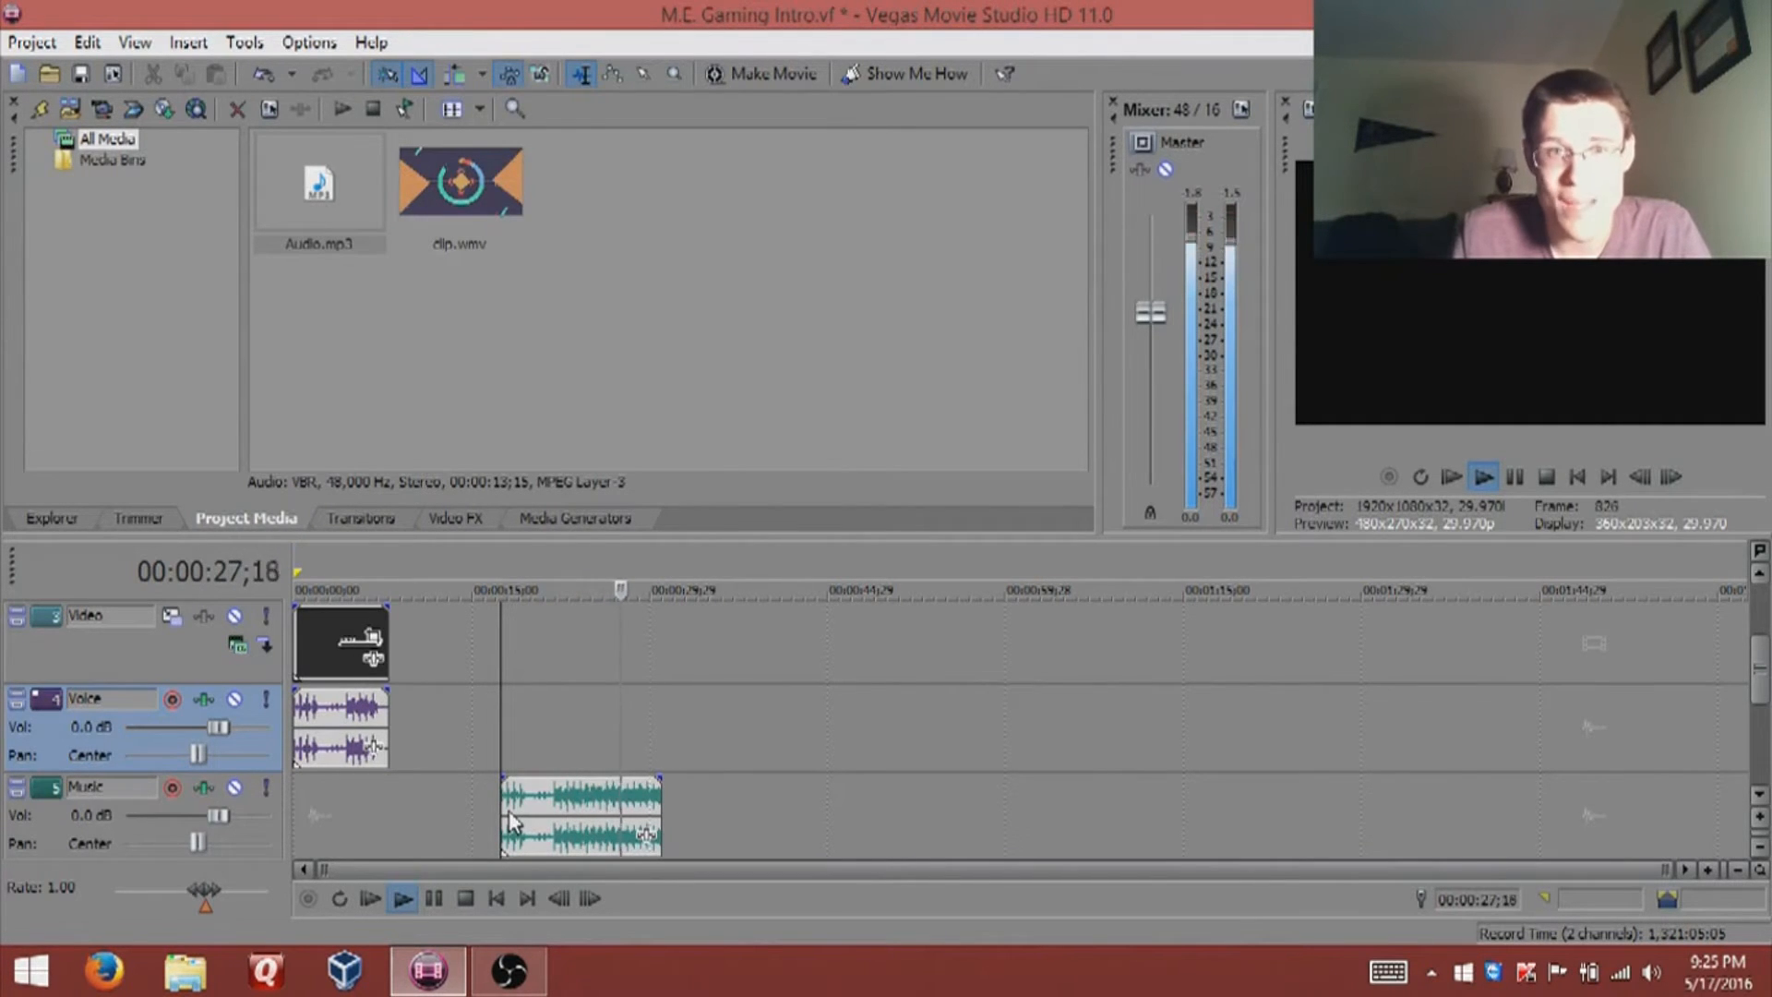
{"action": "key", "text": "space"}
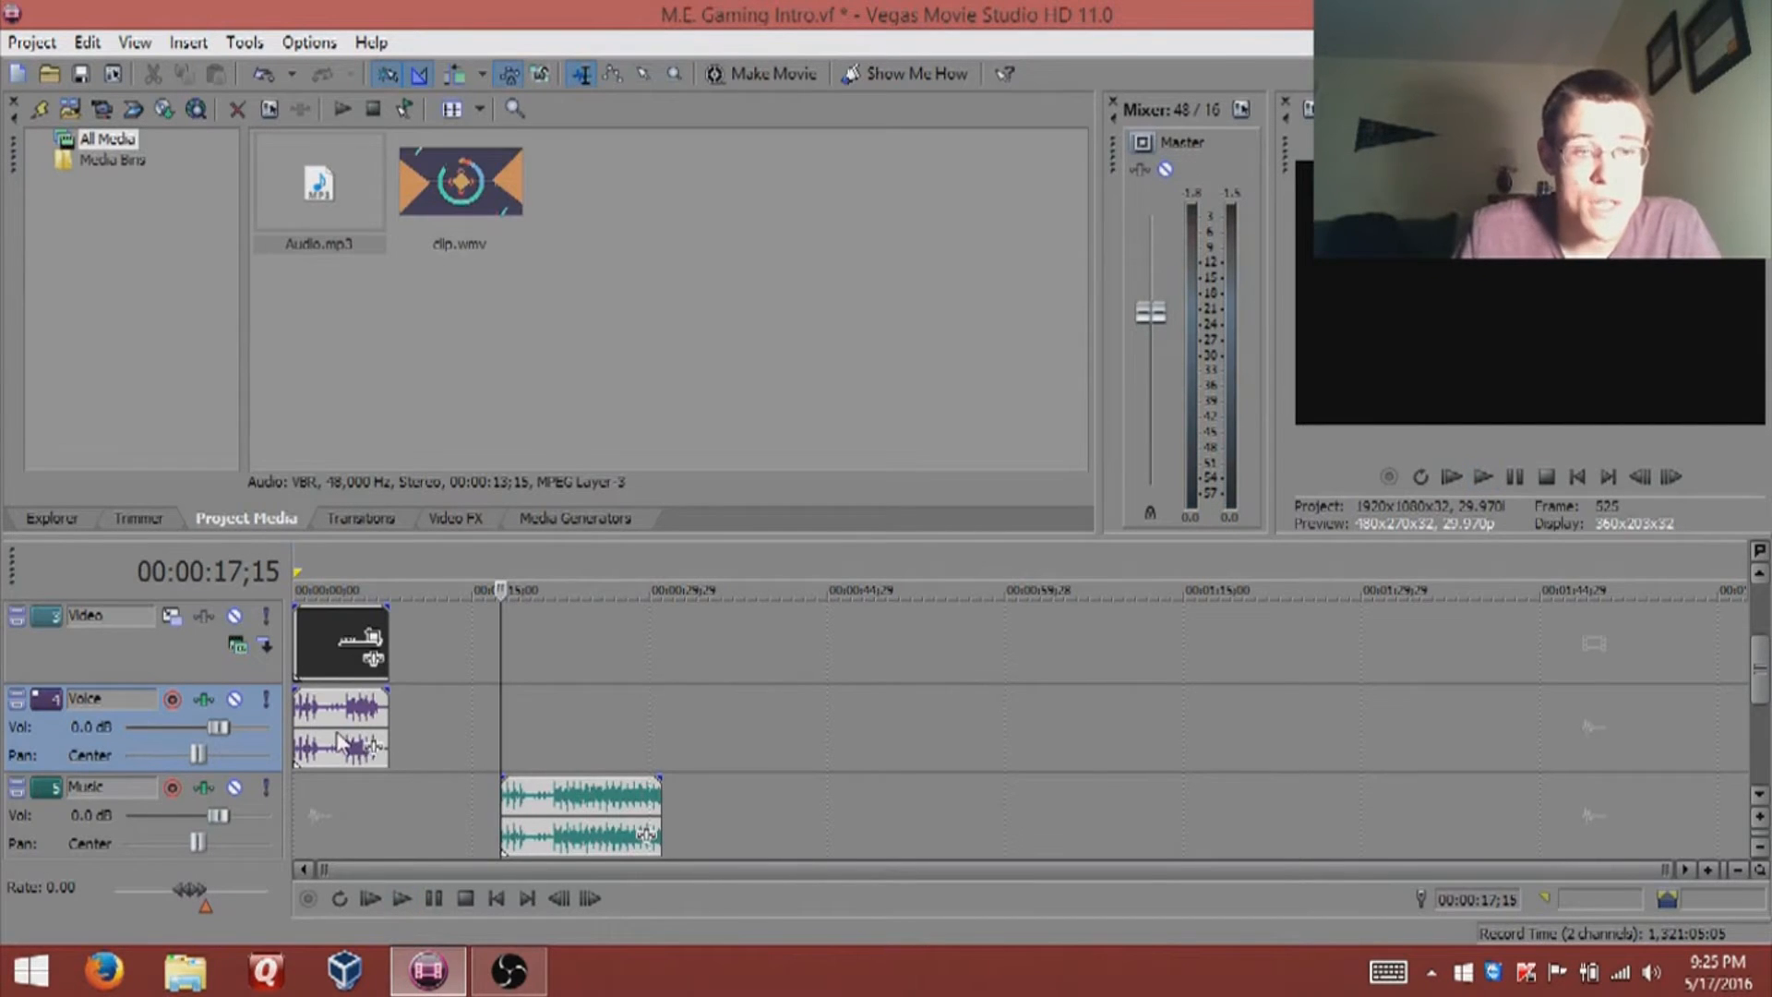
Step: Mute the clip's own audio on the Voice track and move Audio.mp3 to the start of the Music track
{"action": "left_click", "coordinate": [334, 732]}
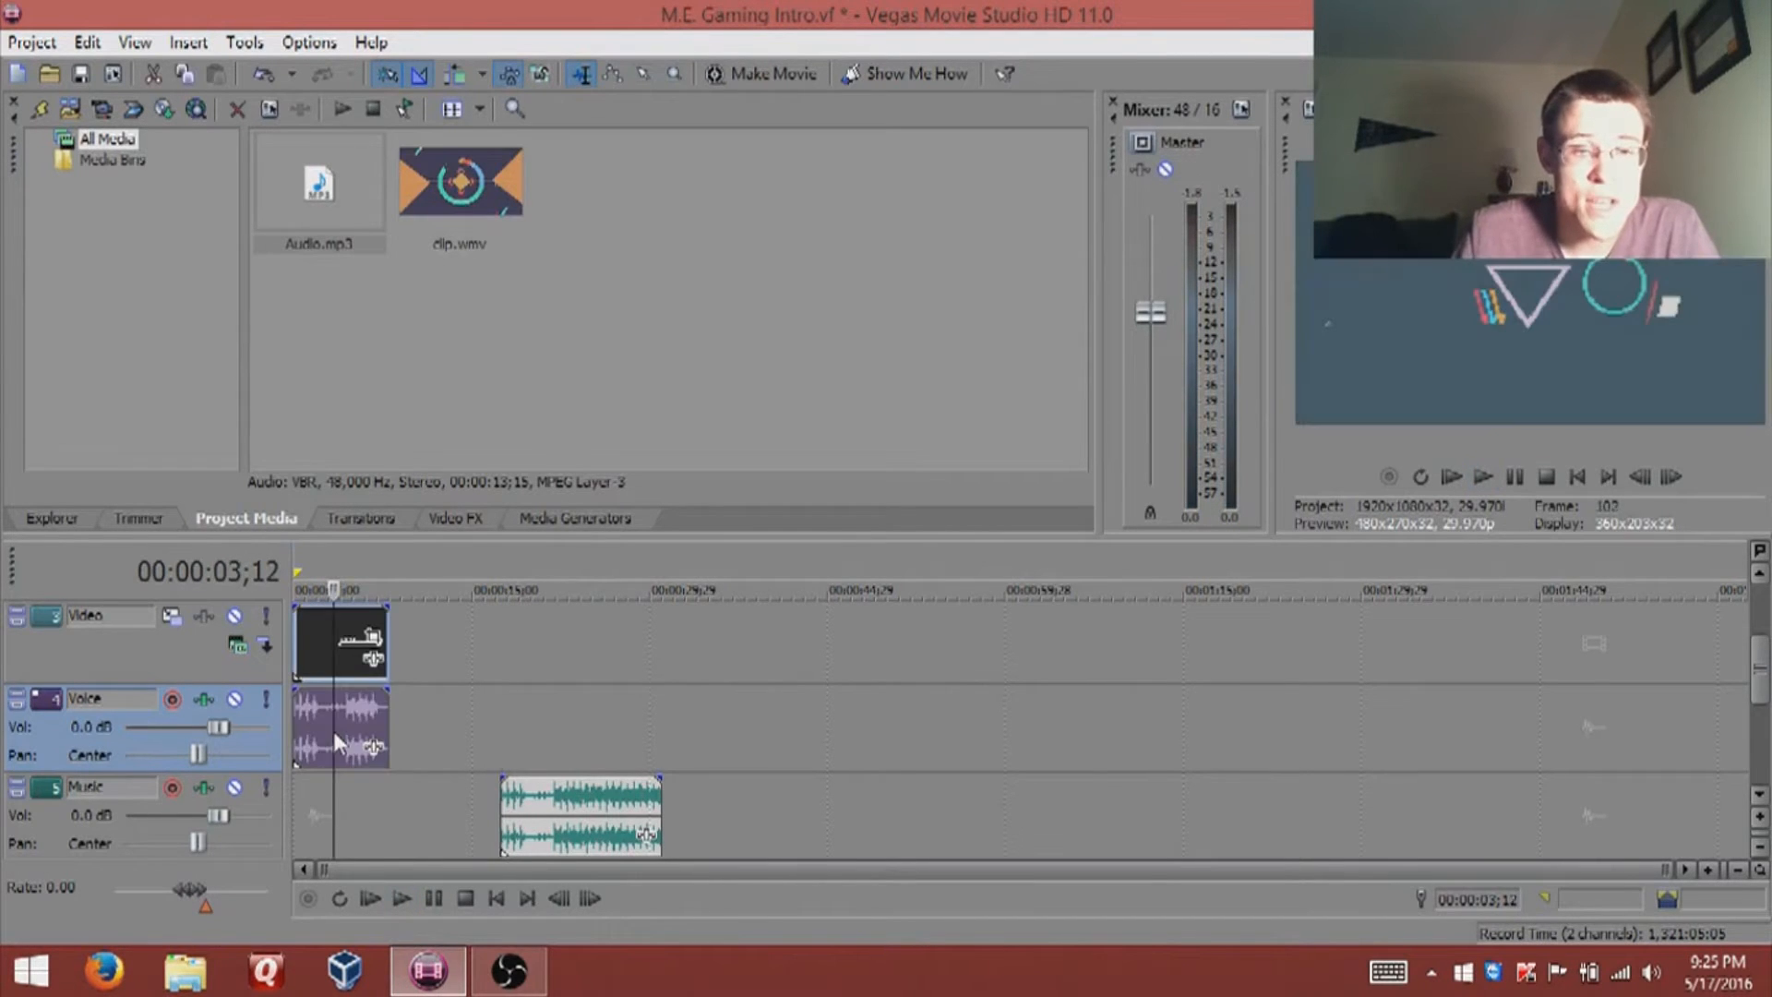
{"action": "left_click", "coordinate": [236, 700]}
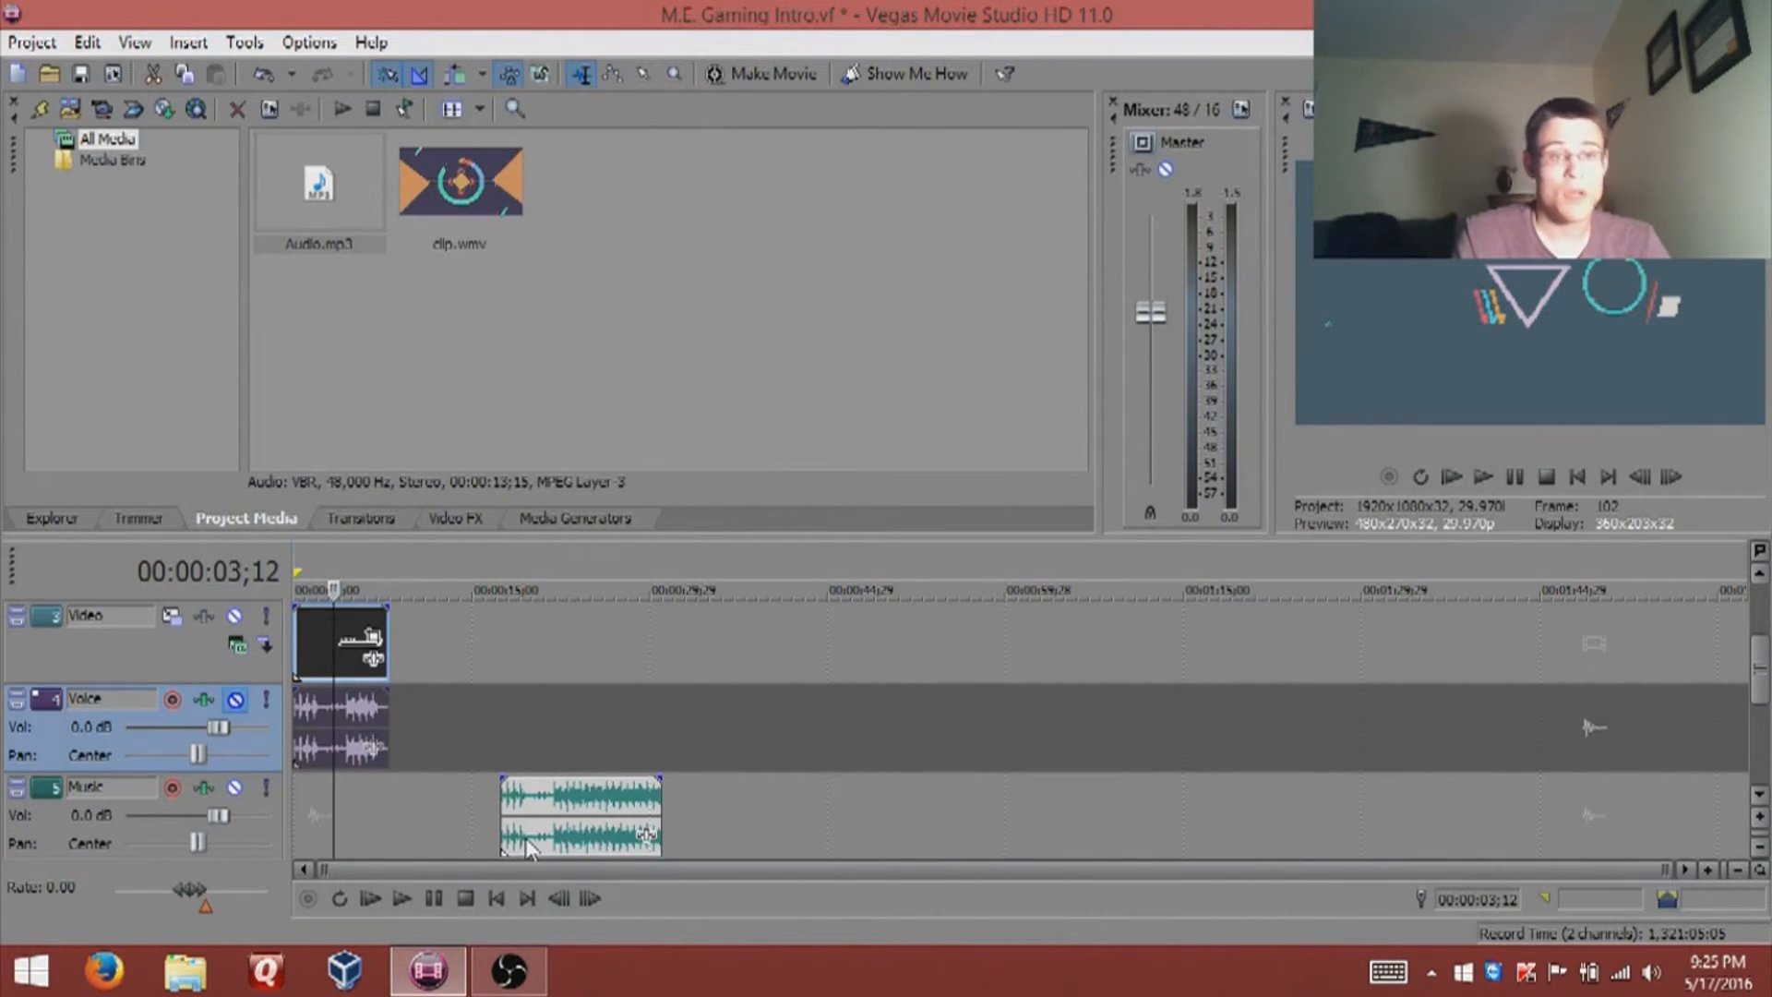
{"action": "left_click_drag", "start_coordinate": [607, 819], "coordinate": [402, 822]}
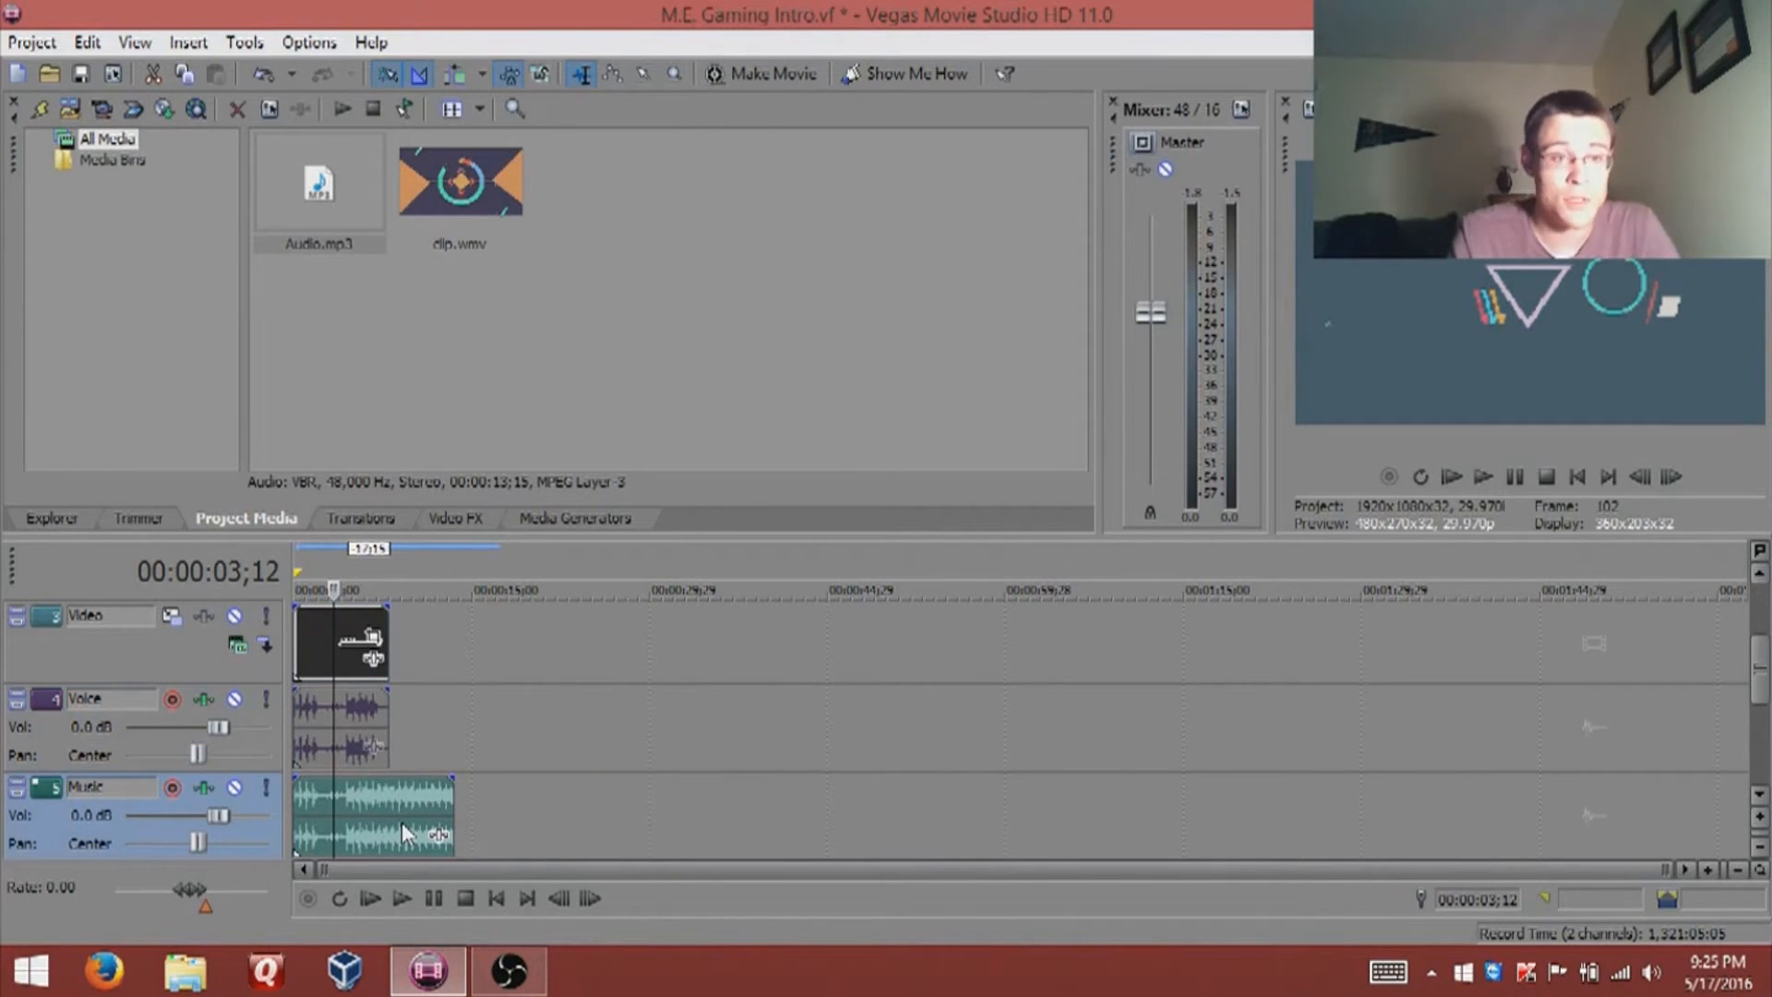
Step: Cut off the opening of Audio.mp3, keep it at the timeline's start, and play the intro from the beginning
{"action": "mouse_move", "coordinate": [314, 800]}
{"action": "left_mouse_down"}
{"action": "mouse_move", "coordinate": [491, 790]}
{"action": "mouse_move", "coordinate": [471, 810]}
{"action": "mouse_move", "coordinate": [507, 818]}
{"action": "mouse_move", "coordinate": [303, 805]}
{"action": "left_mouse_up"}
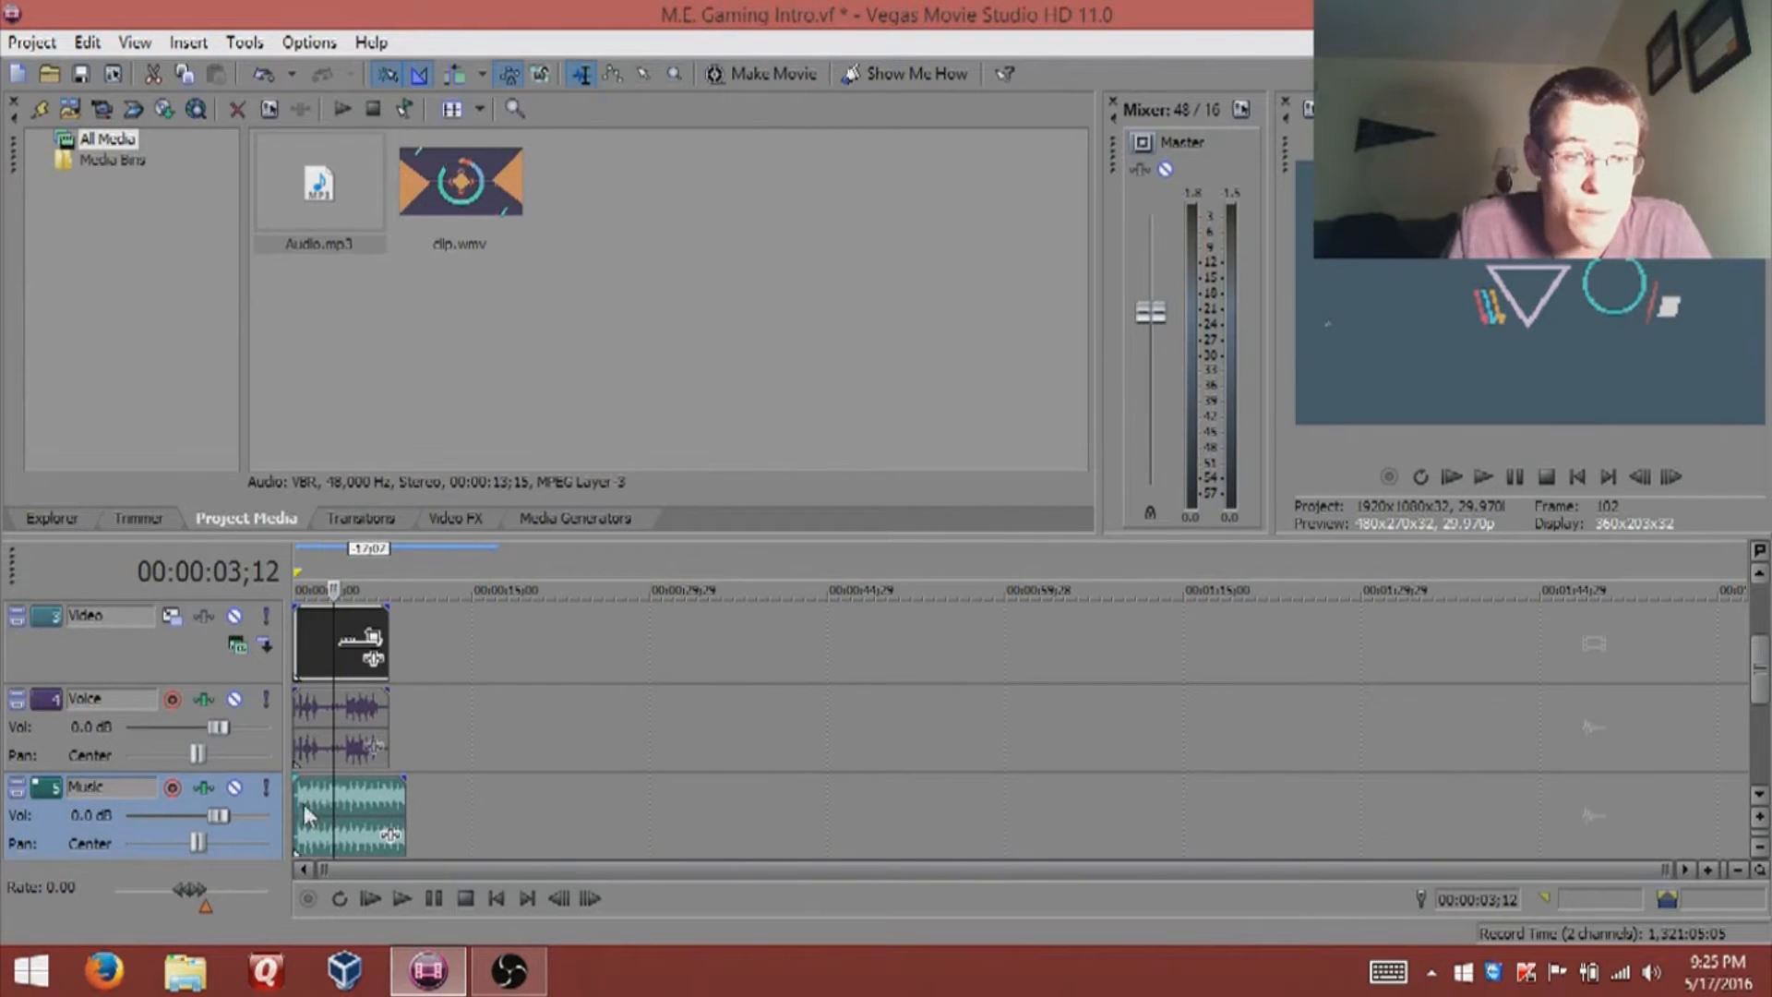
{"action": "left_click", "coordinate": [1576, 477]}
{"action": "key", "text": "space"}
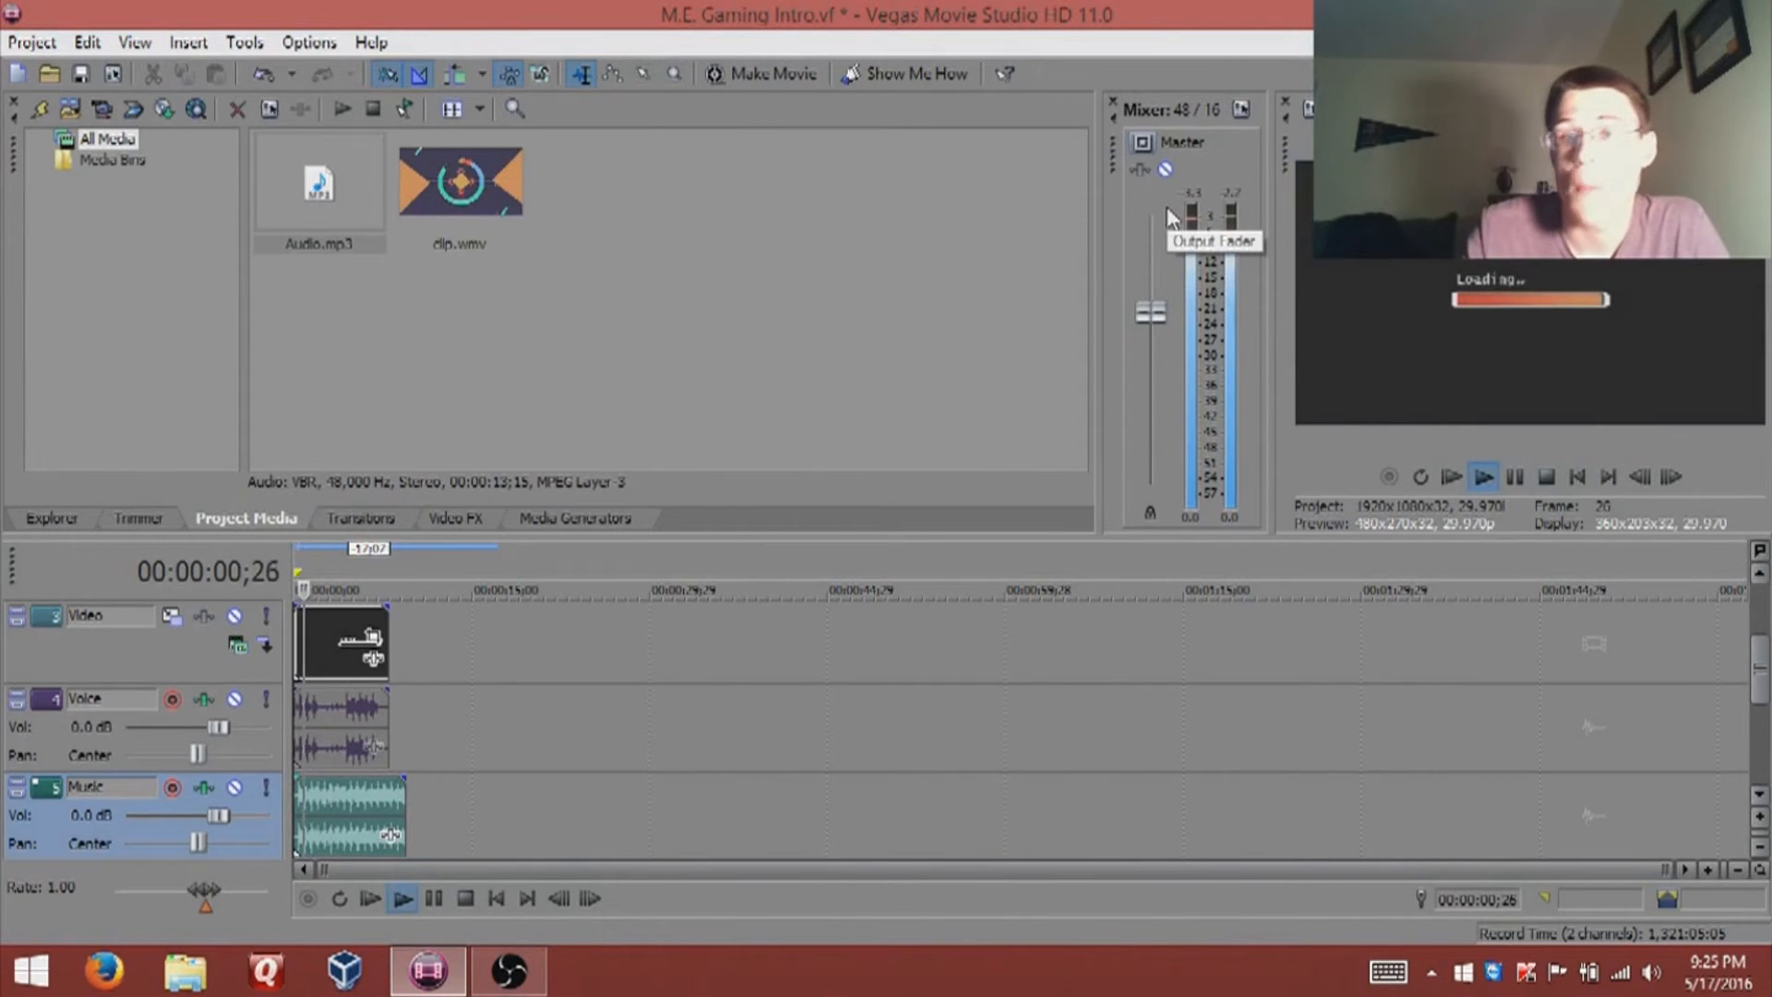
{"action": "key", "text": "space"}
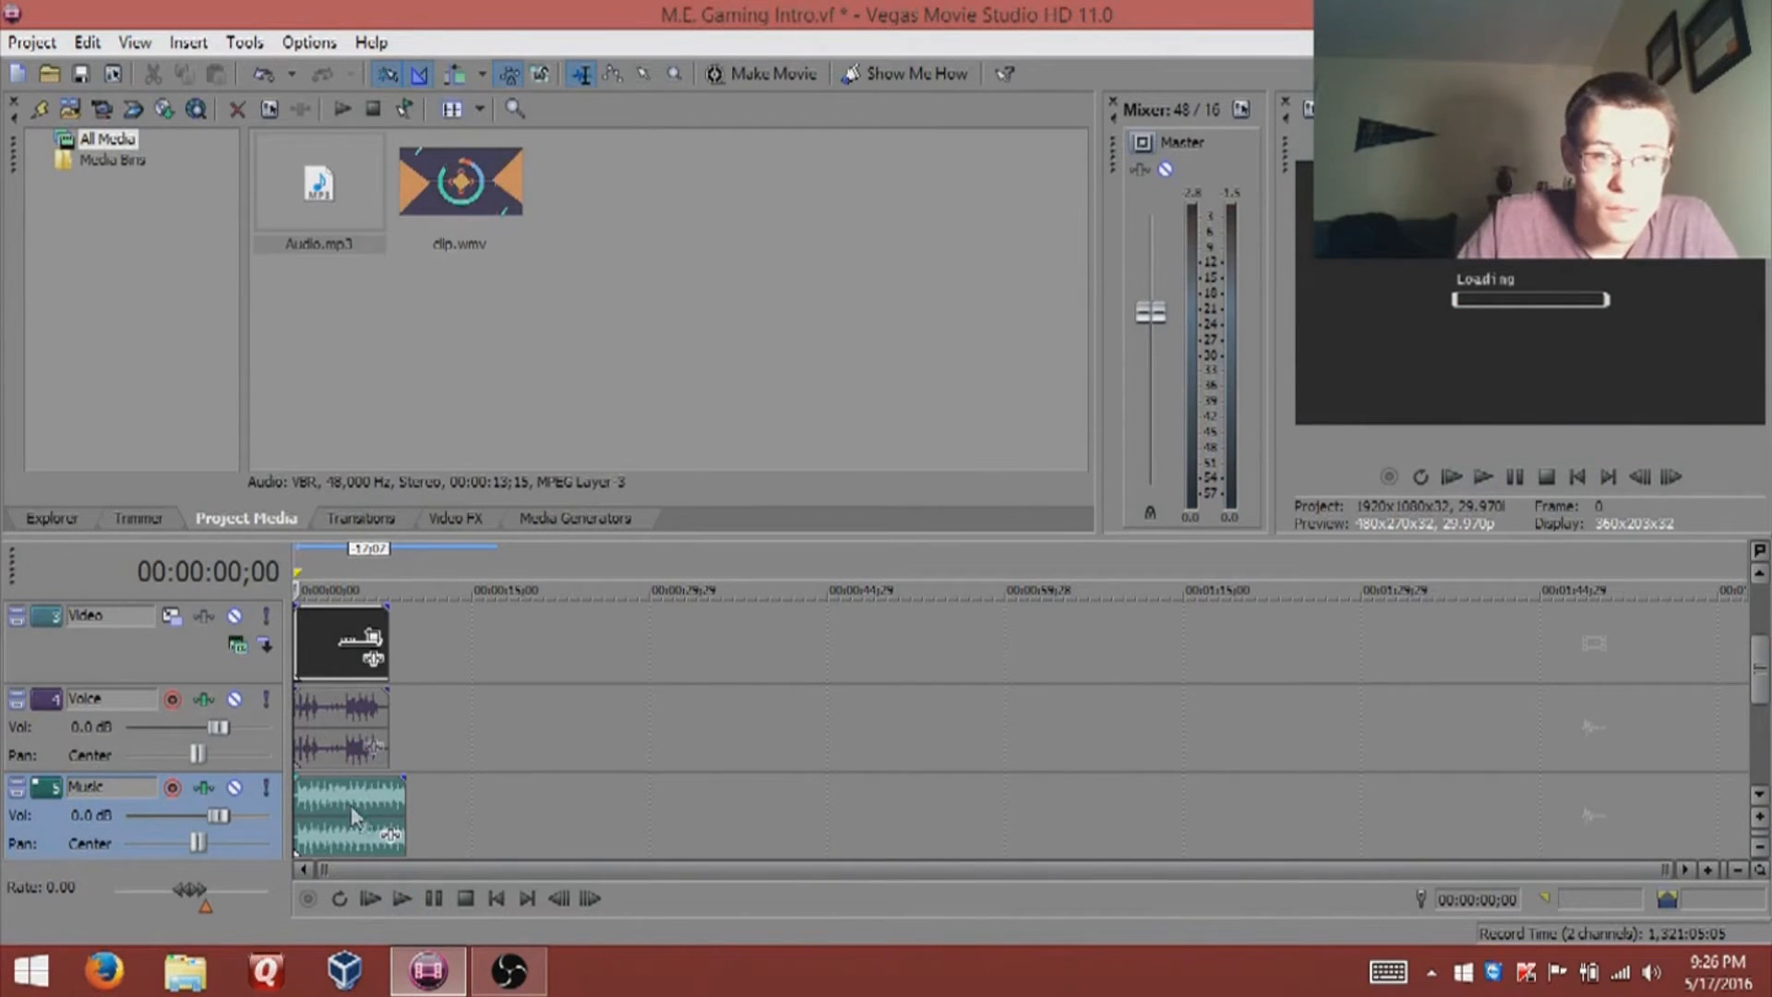
Step: Shift the music later to match the clip at about 00:00:01;15, and extend its beginning back to the timeline's start
{"action": "left_click_drag", "start_coordinate": [367, 826], "coordinate": [400, 833]}
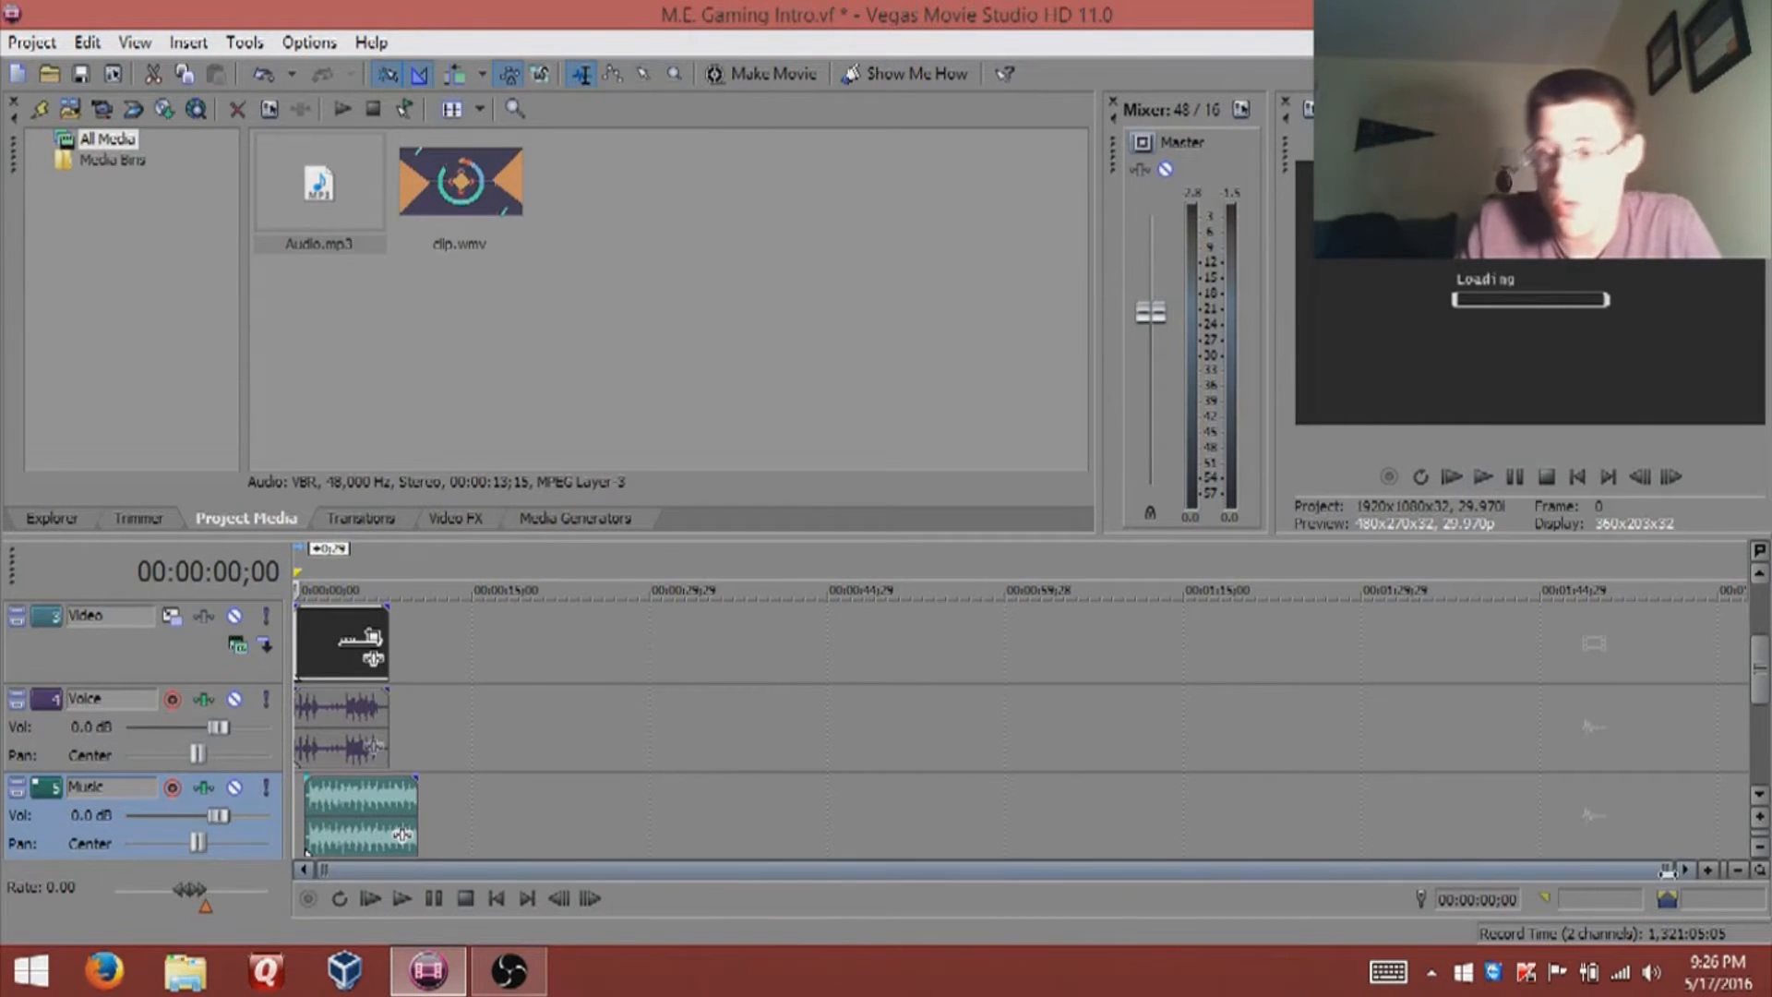
{"action": "left_click_drag", "start_coordinate": [1664, 870], "coordinate": [506, 849]}
{"action": "left_click_drag", "start_coordinate": [467, 857], "coordinate": [399, 770]}
{"action": "left_click", "coordinate": [336, 716]}
{"action": "key", "text": "space"}
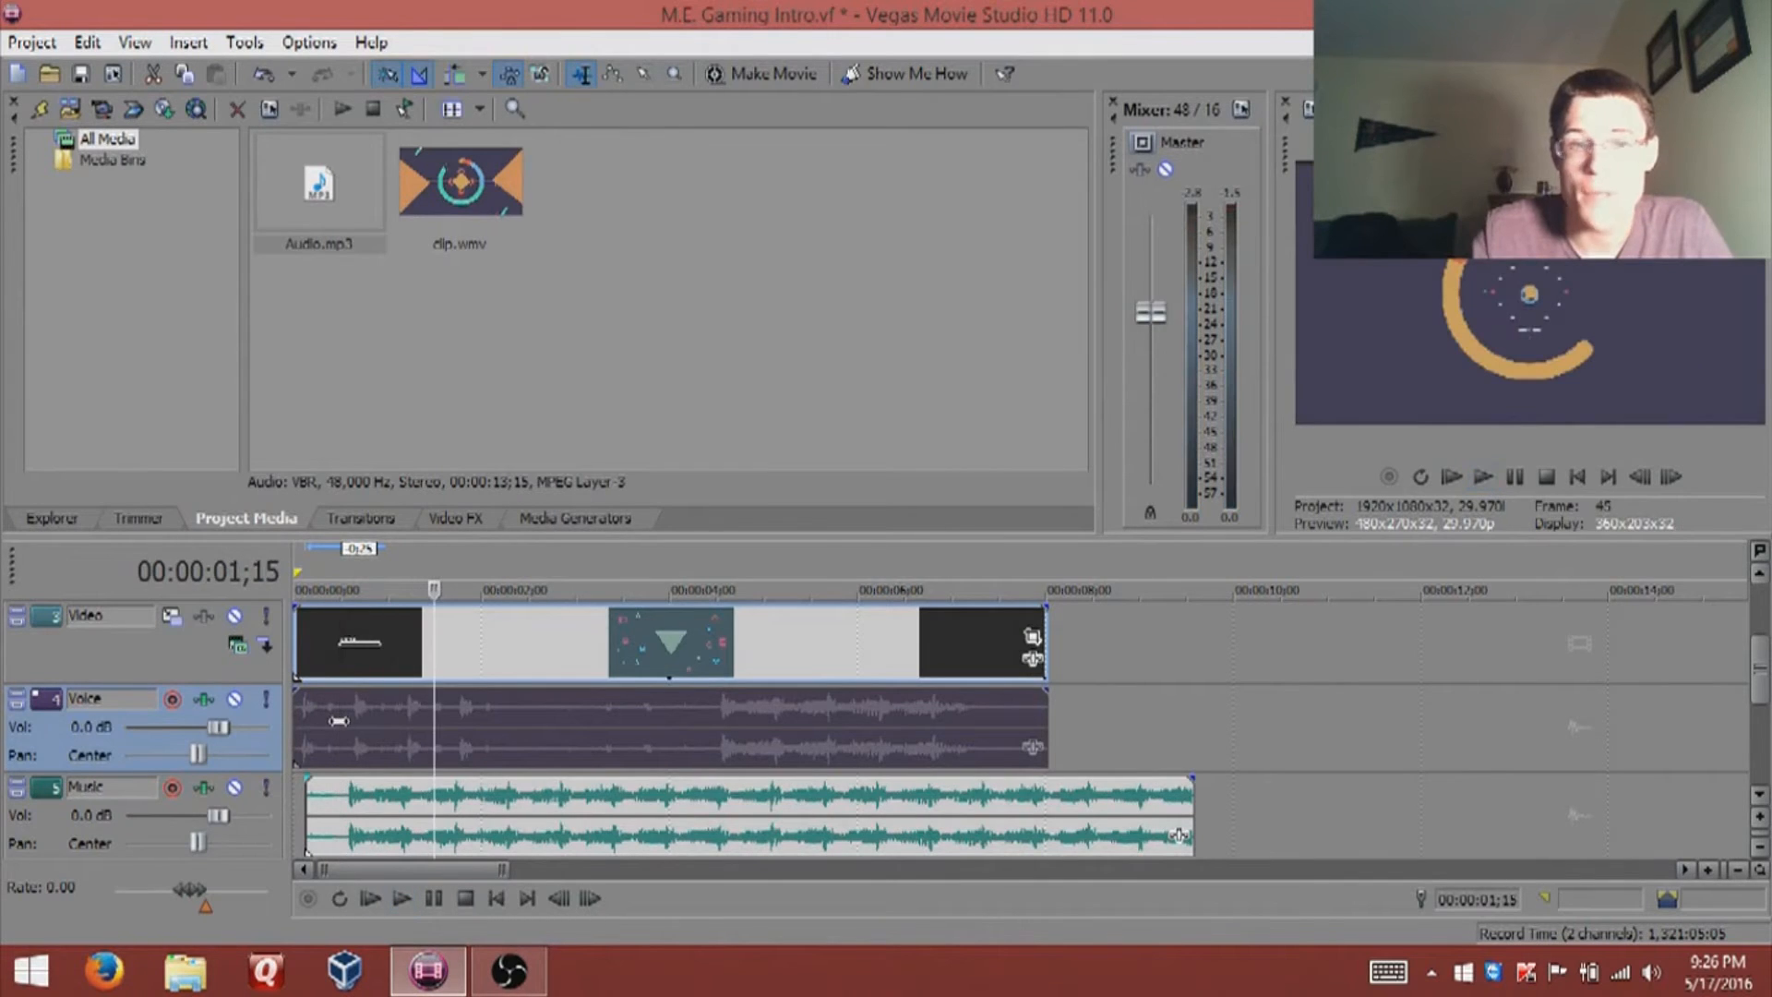
{"action": "left_click_drag", "start_coordinate": [324, 819], "coordinate": [258, 833]}
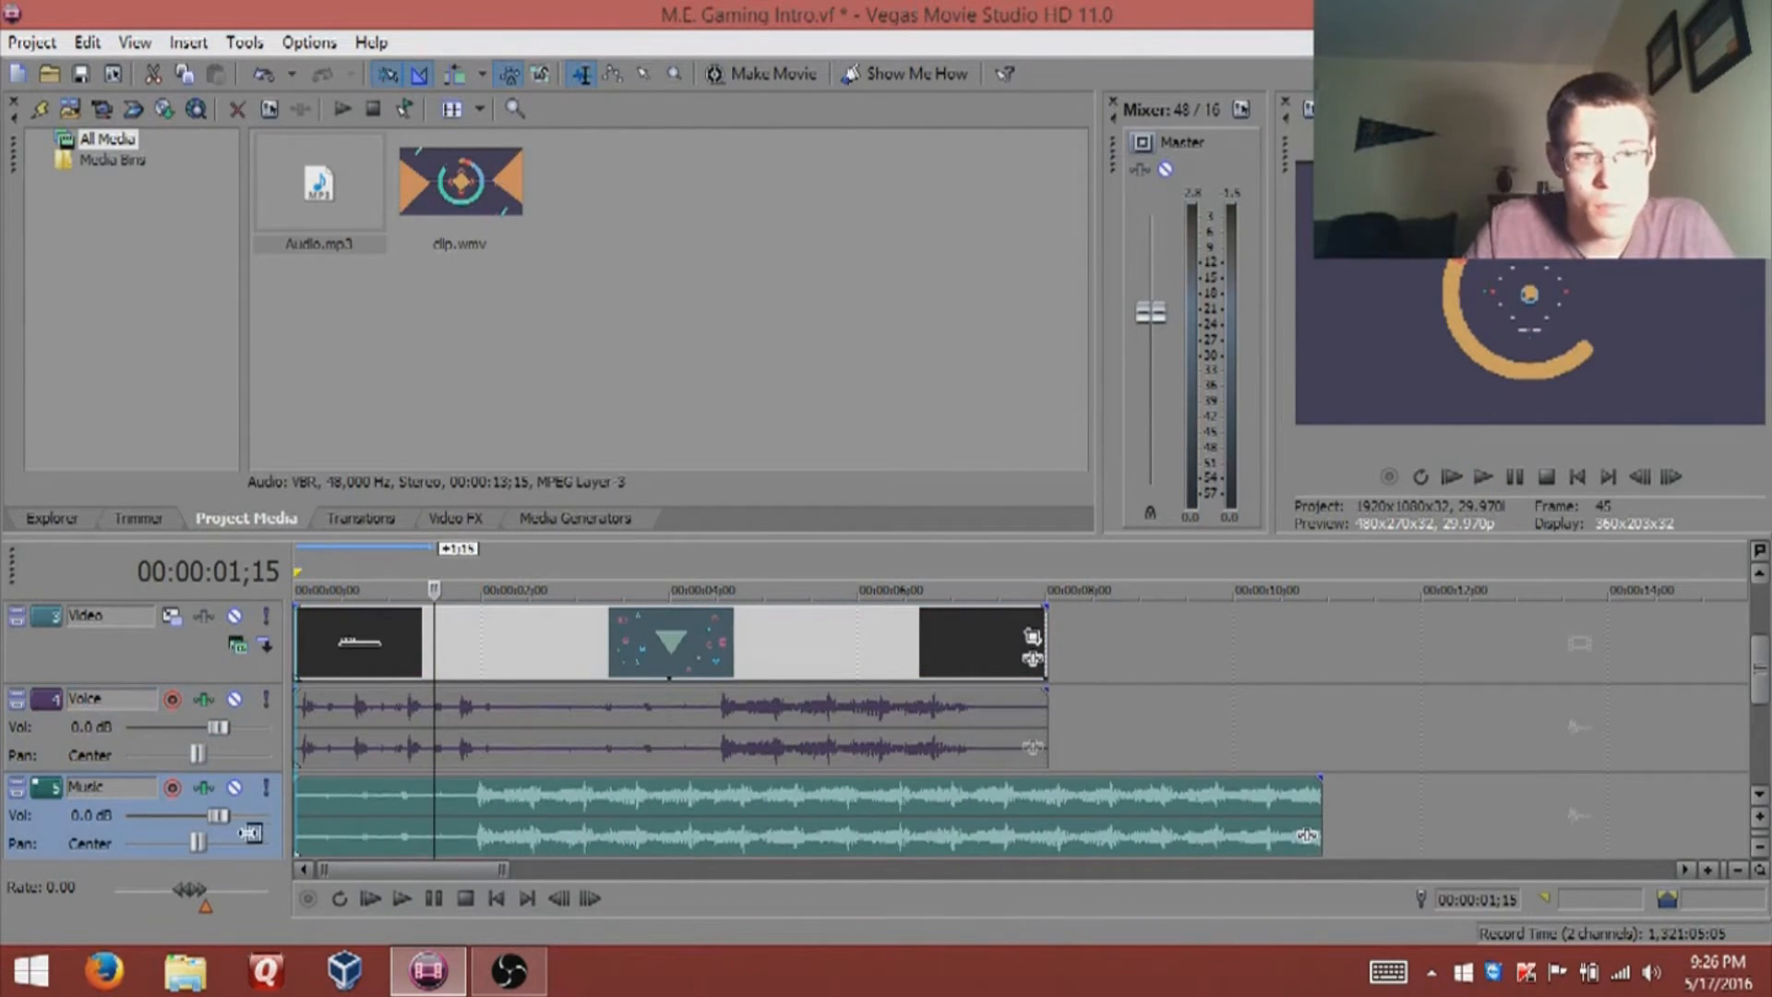
Step: Play the intro from the start to check the music's timing, and save the project
{"action": "left_click", "coordinate": [1584, 473]}
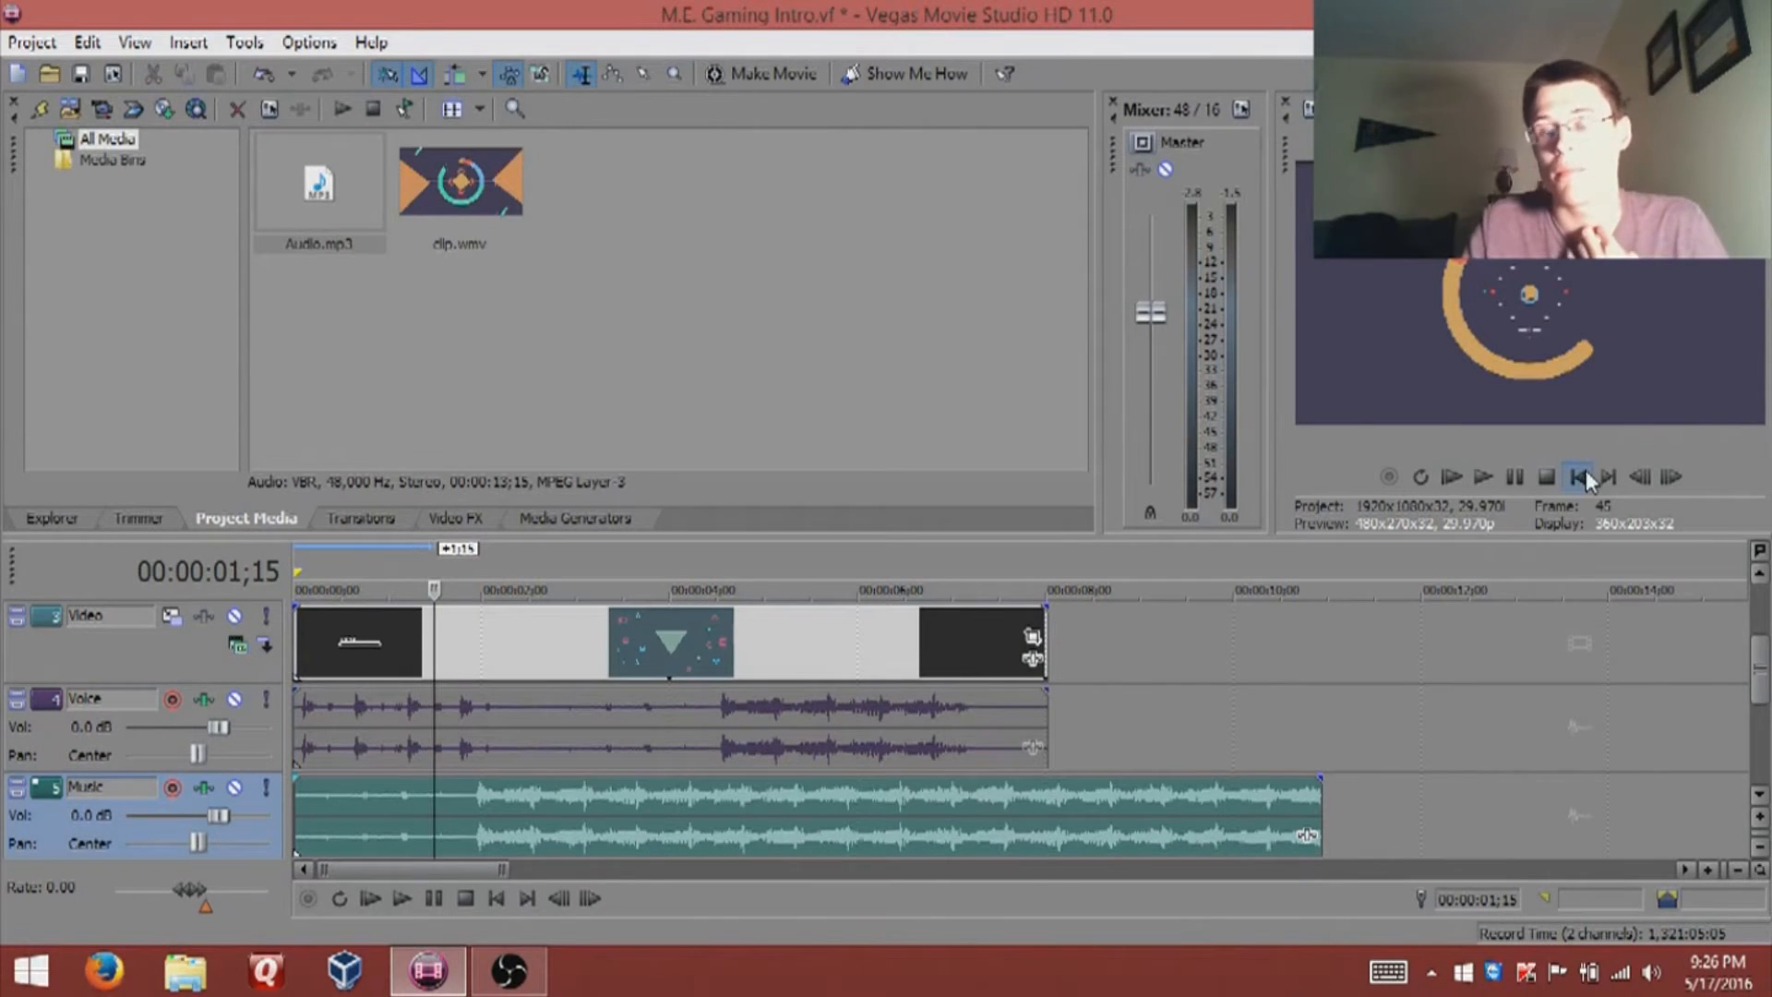
{"action": "key", "text": "space"}
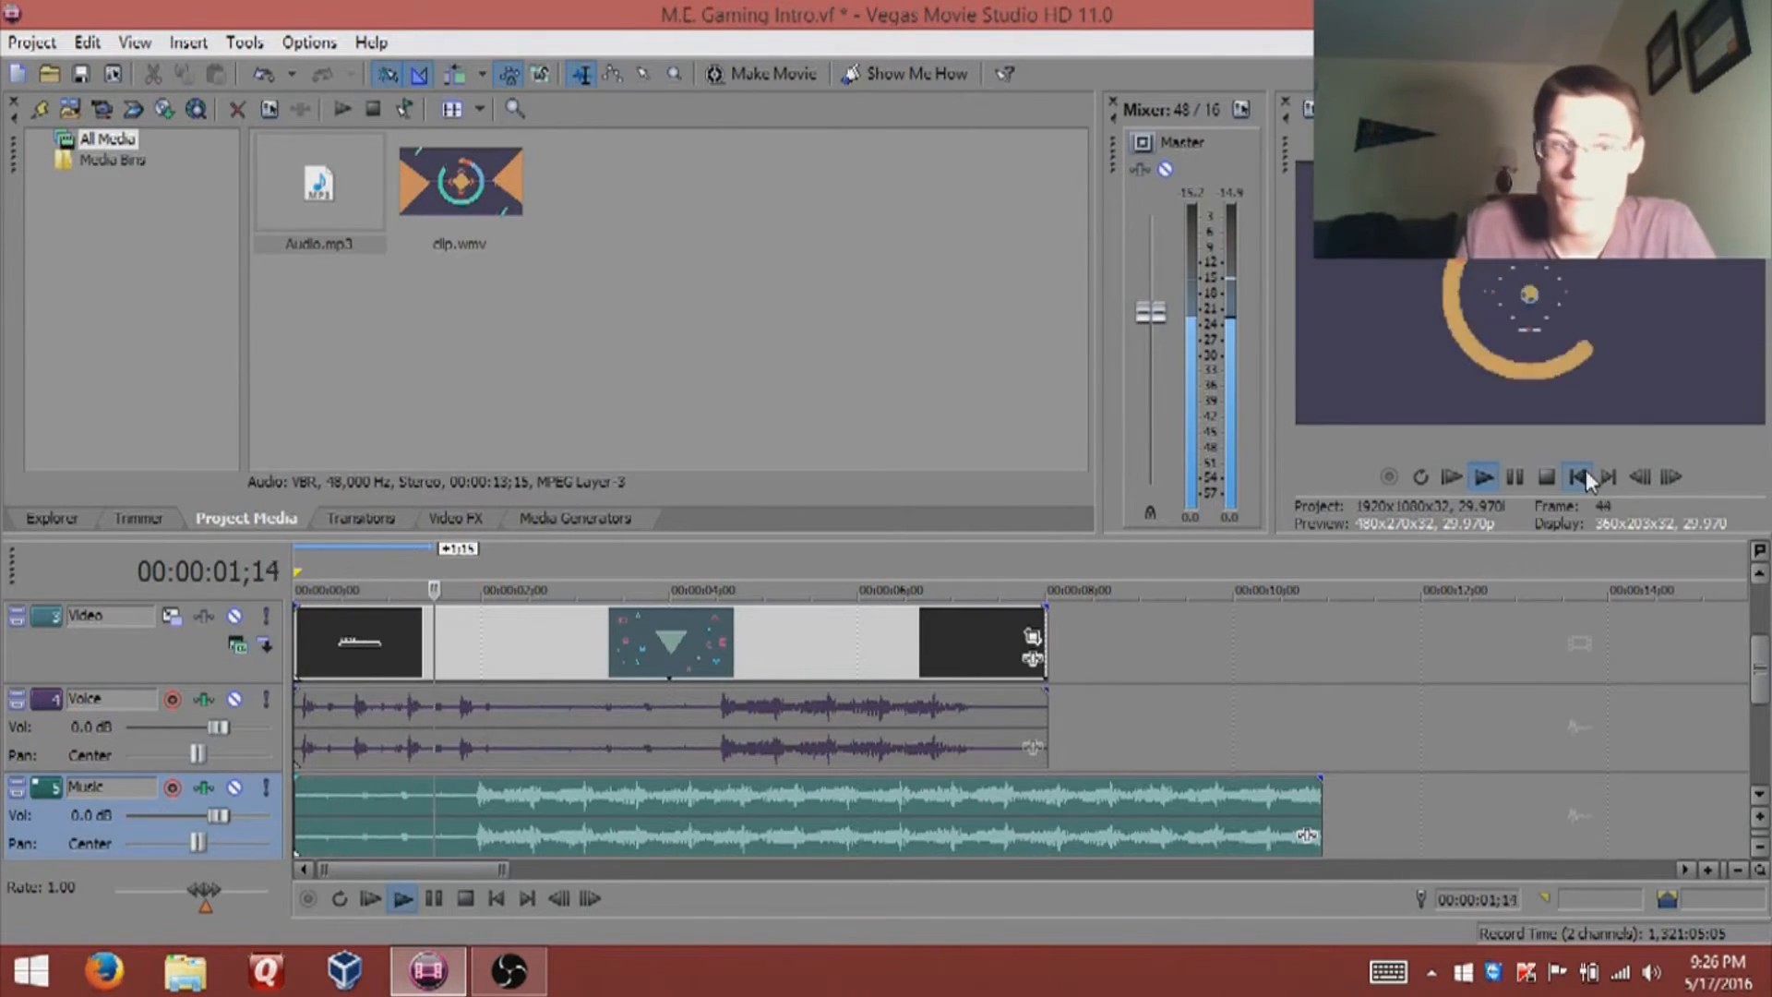
{"action": "left_click", "coordinate": [1586, 472]}
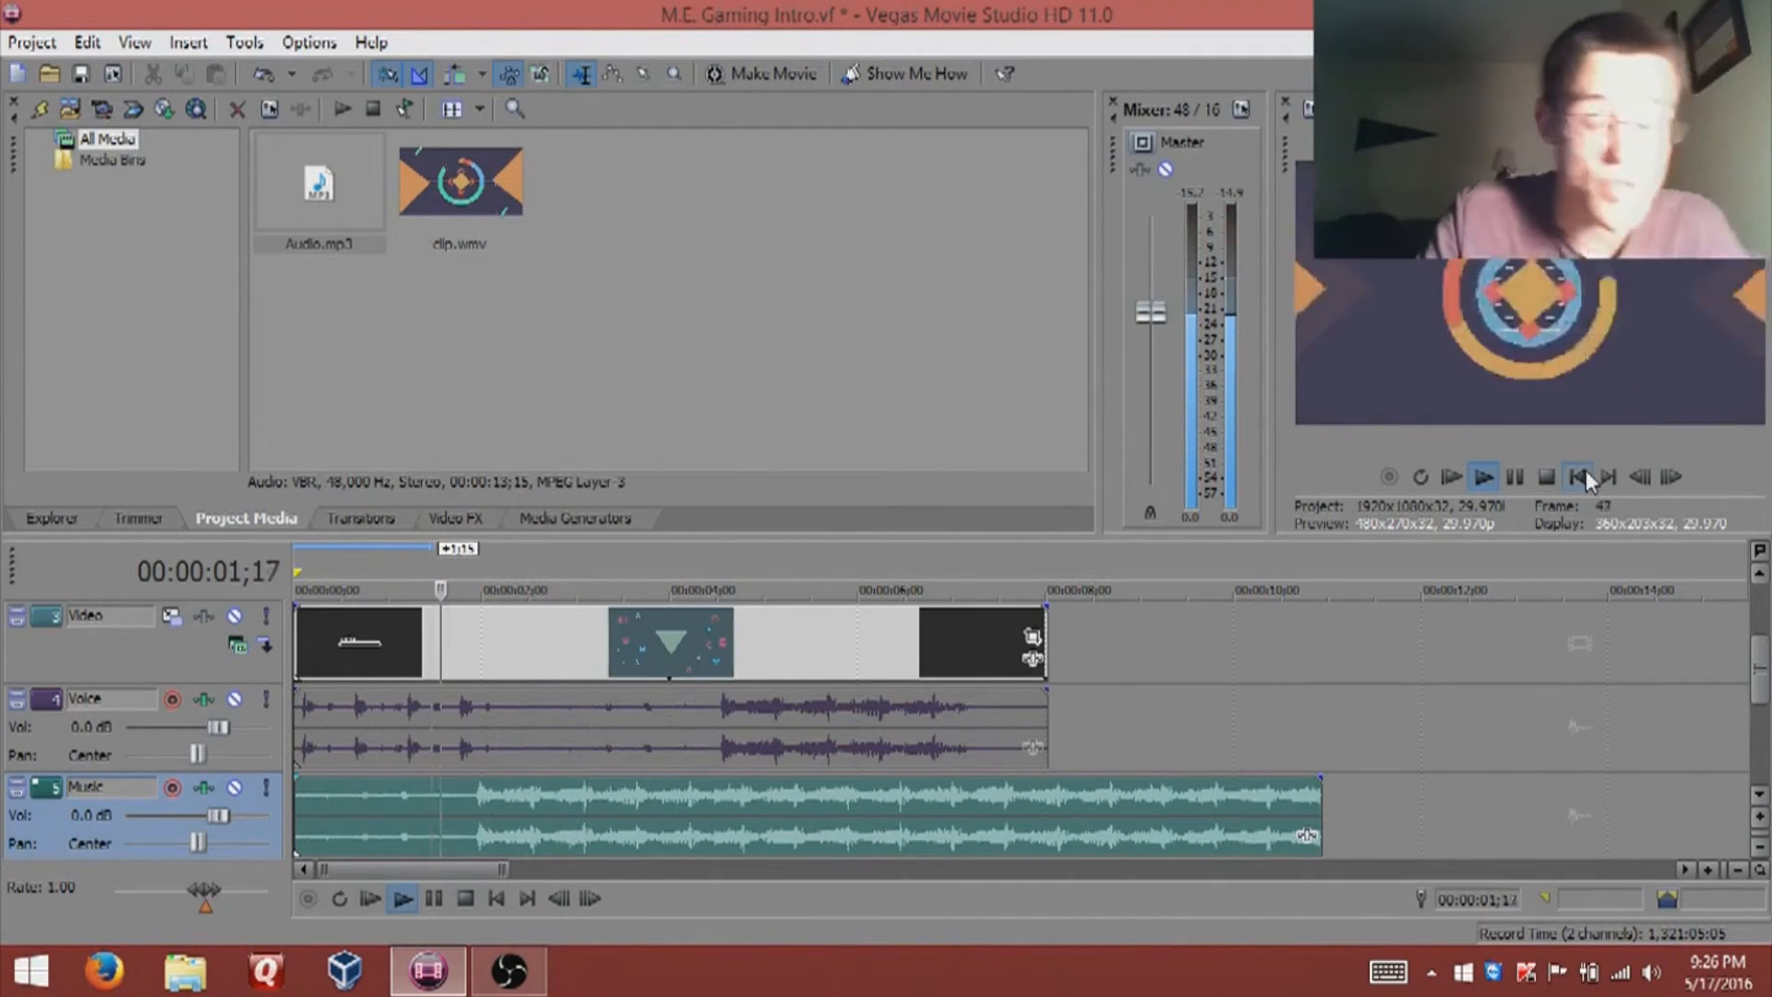
{"action": "key", "text": "space"}
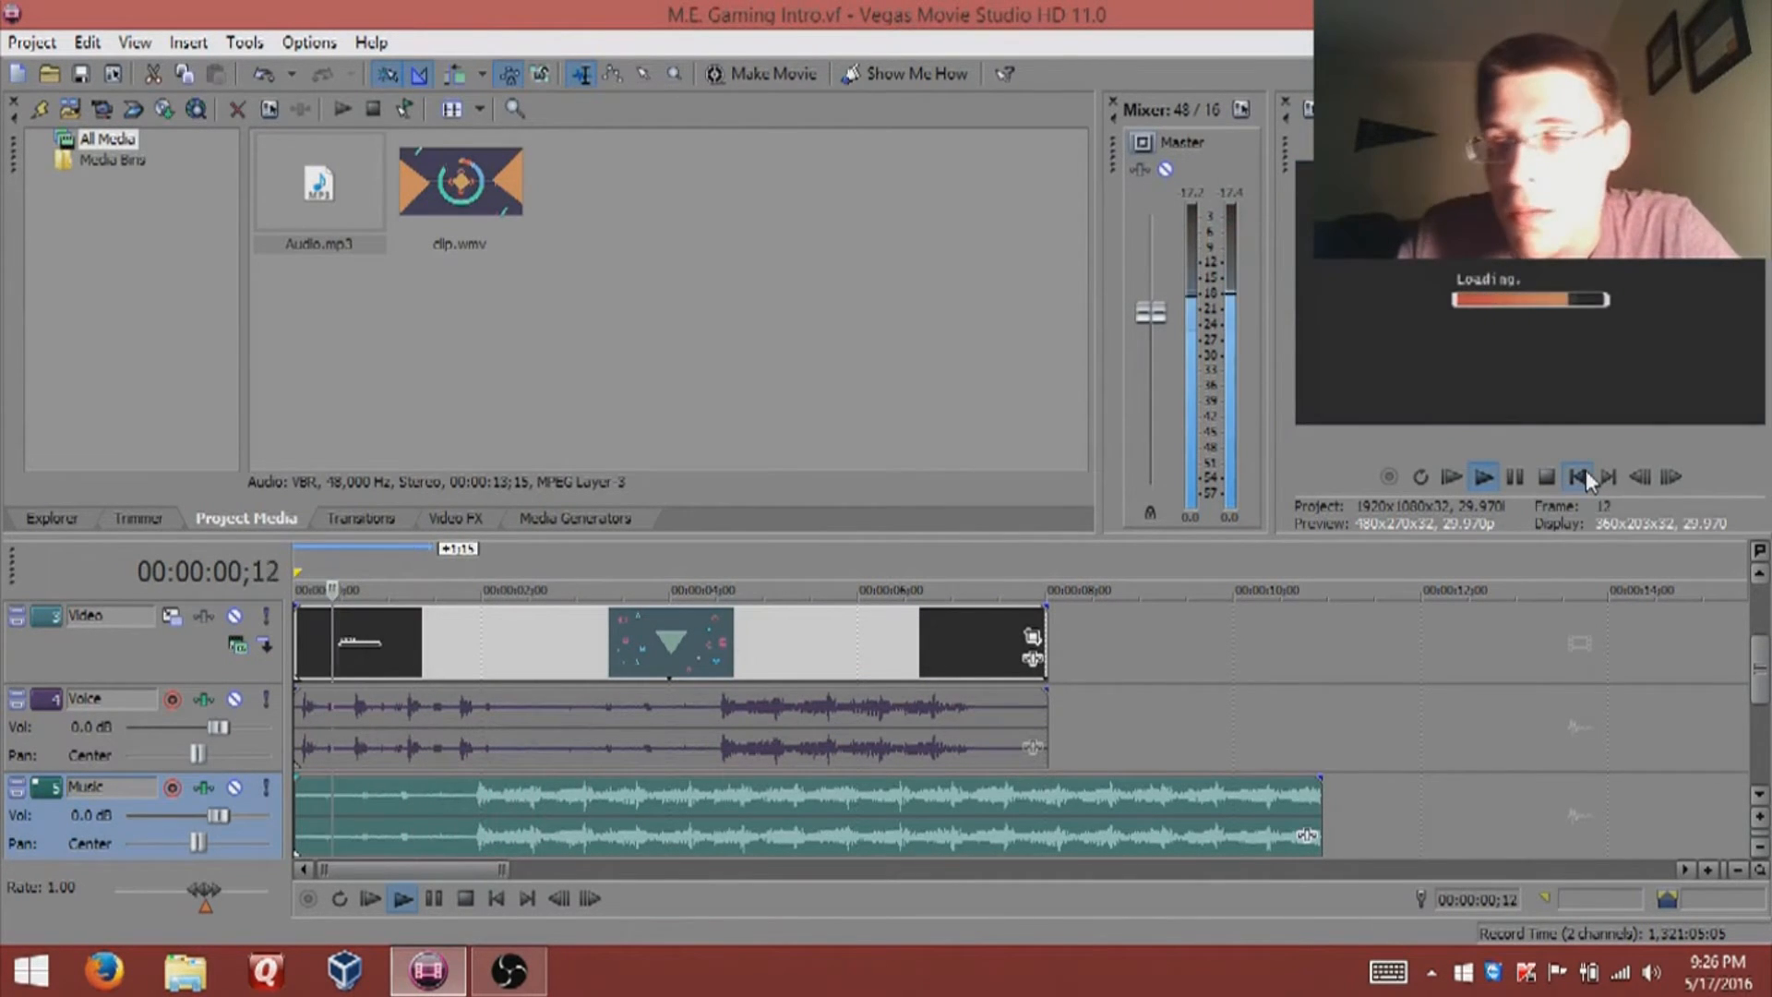
{"action": "key", "text": "space"}
{"action": "left_click", "coordinate": [1586, 469]}
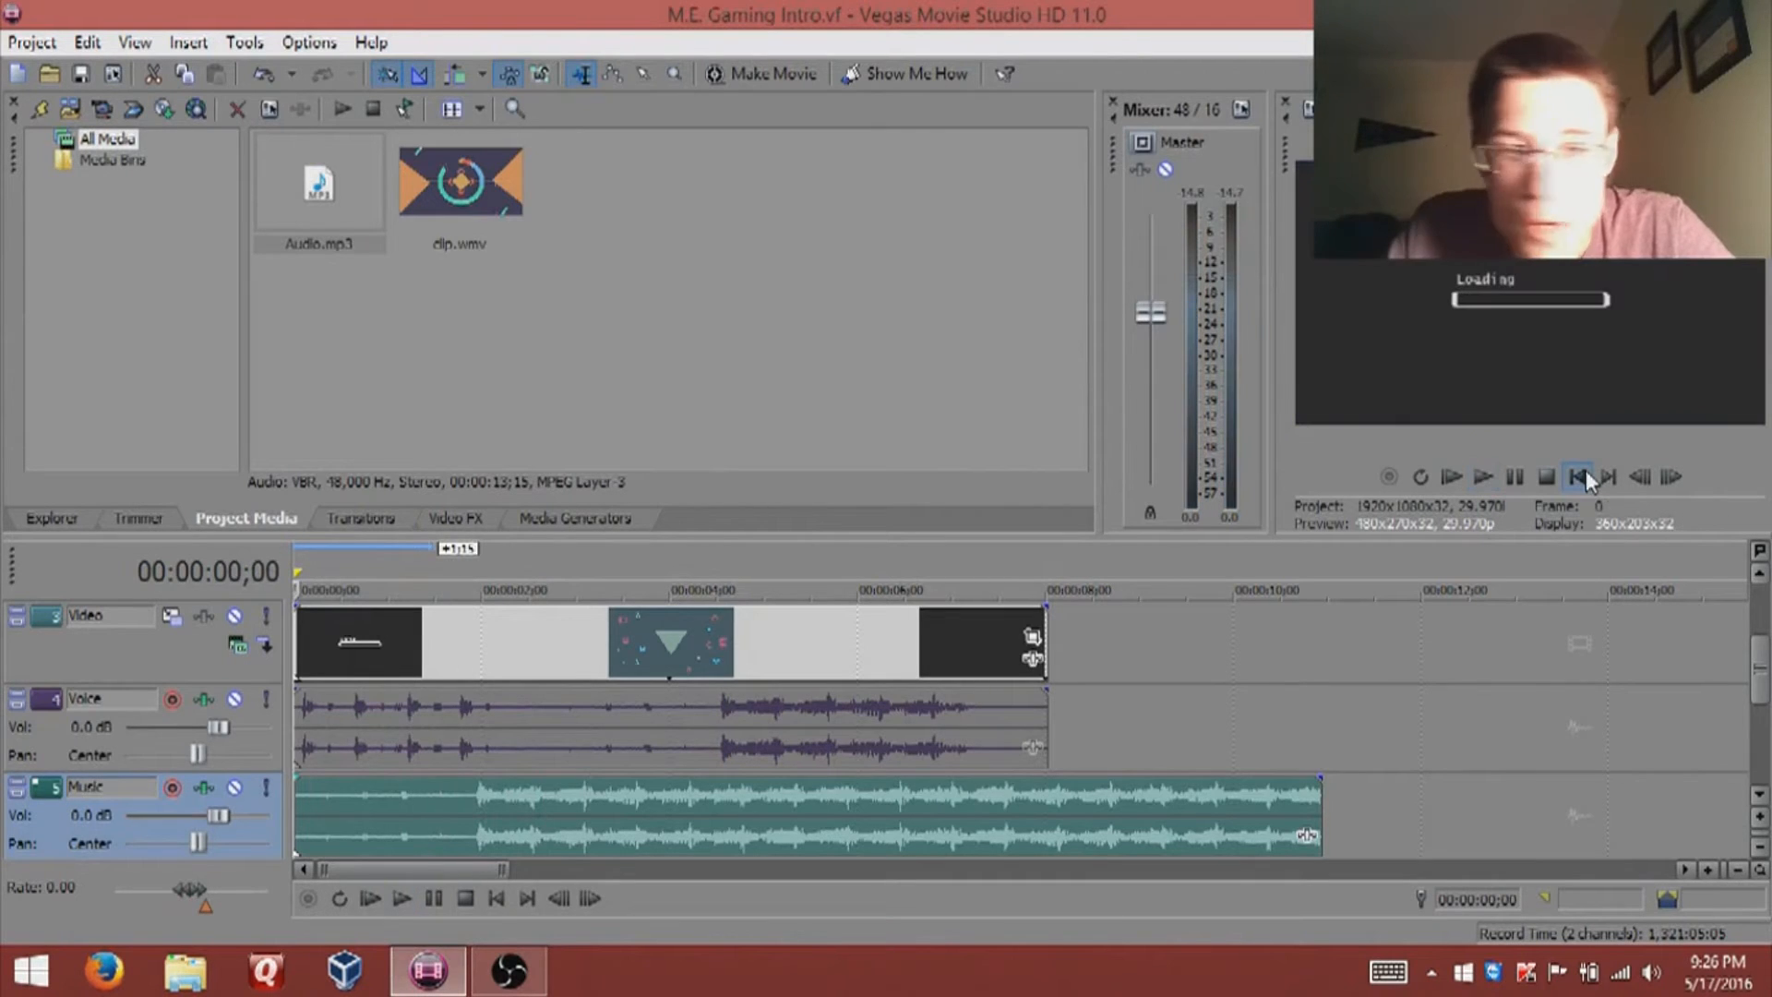
Step: Examine the frames around 00:00:01;15 to compare the circle animation with the music's beat, and return to the timeline's start
{"action": "key", "text": "space"}
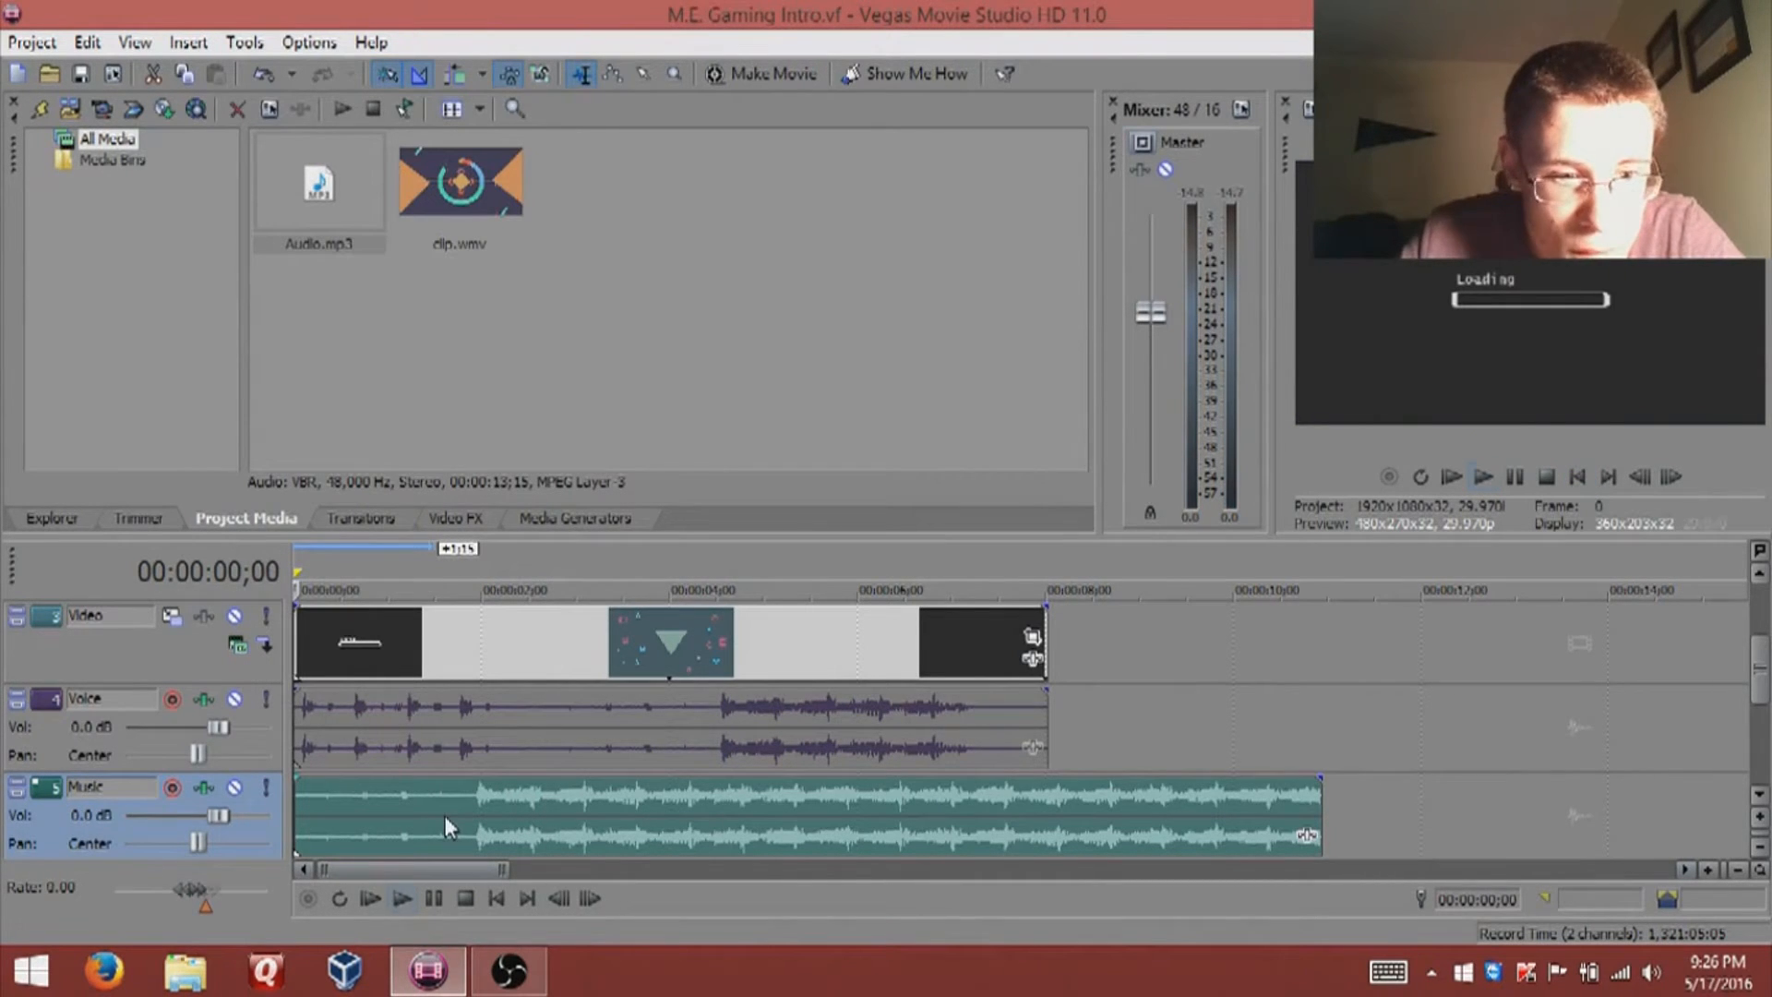
{"action": "key", "text": "Return"}
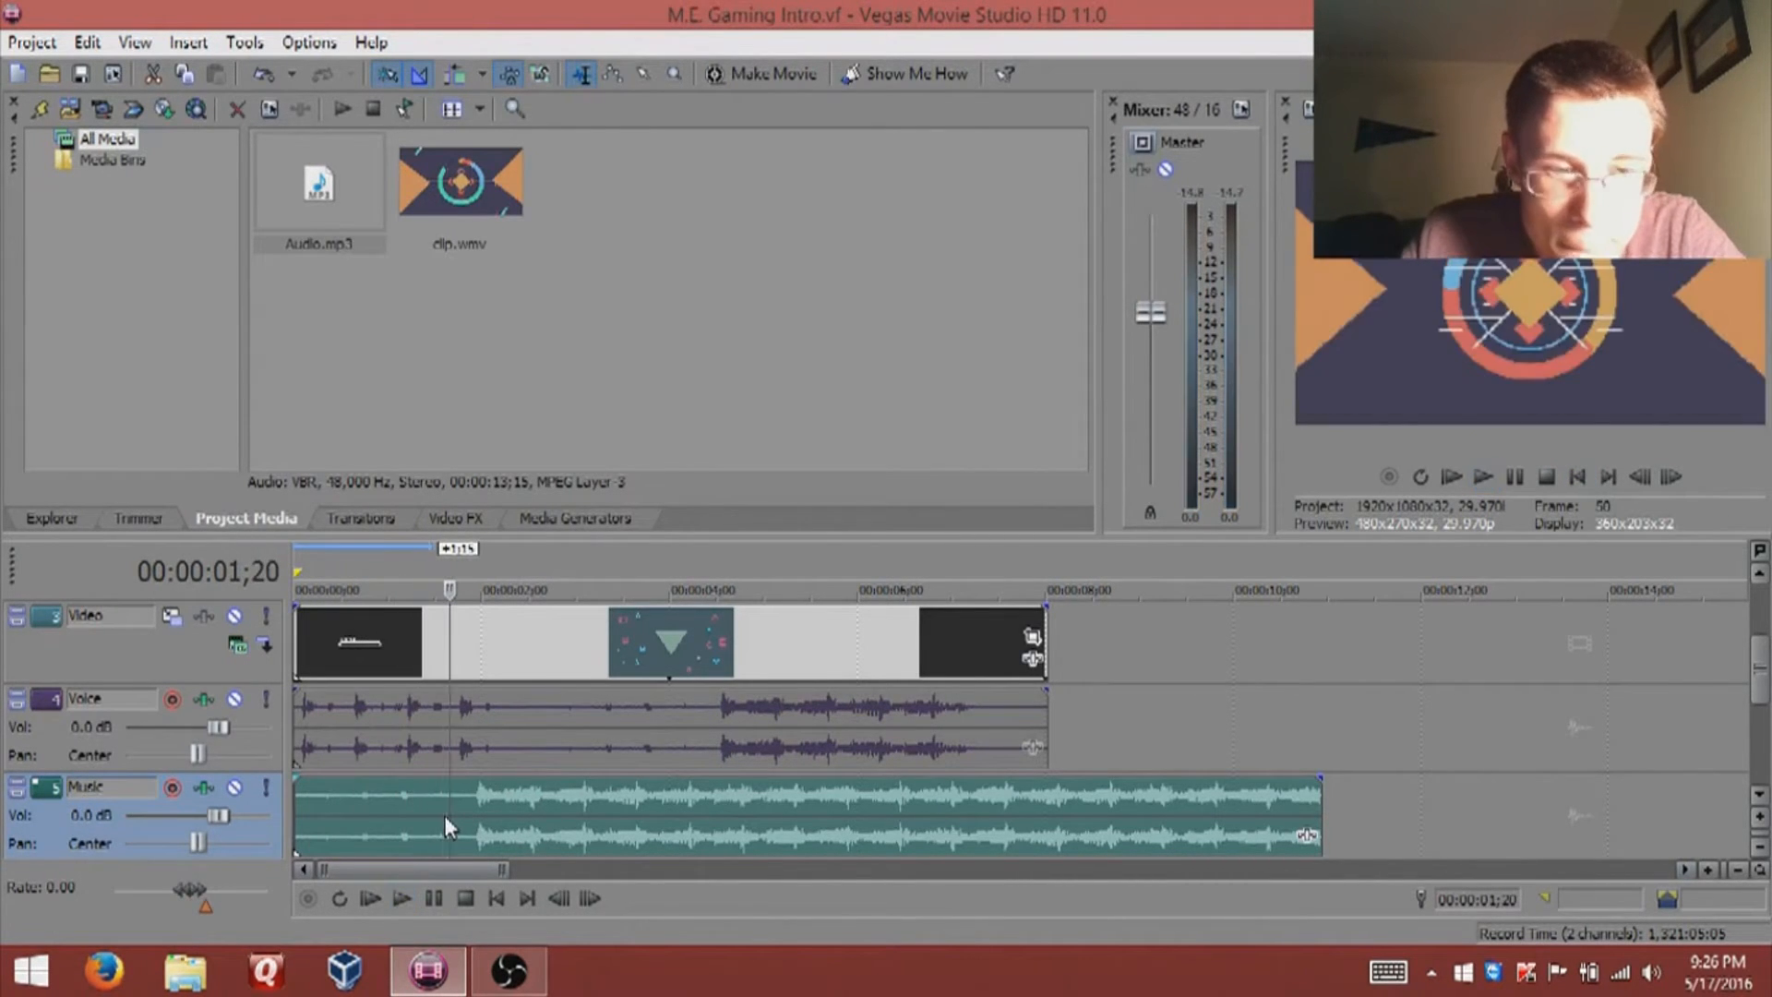
{"action": "key", "text": "Left"}
{"action": "key", "text": "Left"}
{"action": "key", "text": "Left"}
{"action": "key", "text": "Left"}
{"action": "key", "text": "Left"}
{"action": "key", "text": "Left"}
{"action": "key", "text": "Left"}
{"action": "key", "text": "Left"}
{"action": "key", "text": "Left"}
{"action": "key", "text": "Left"}
{"action": "key", "text": "Left"}
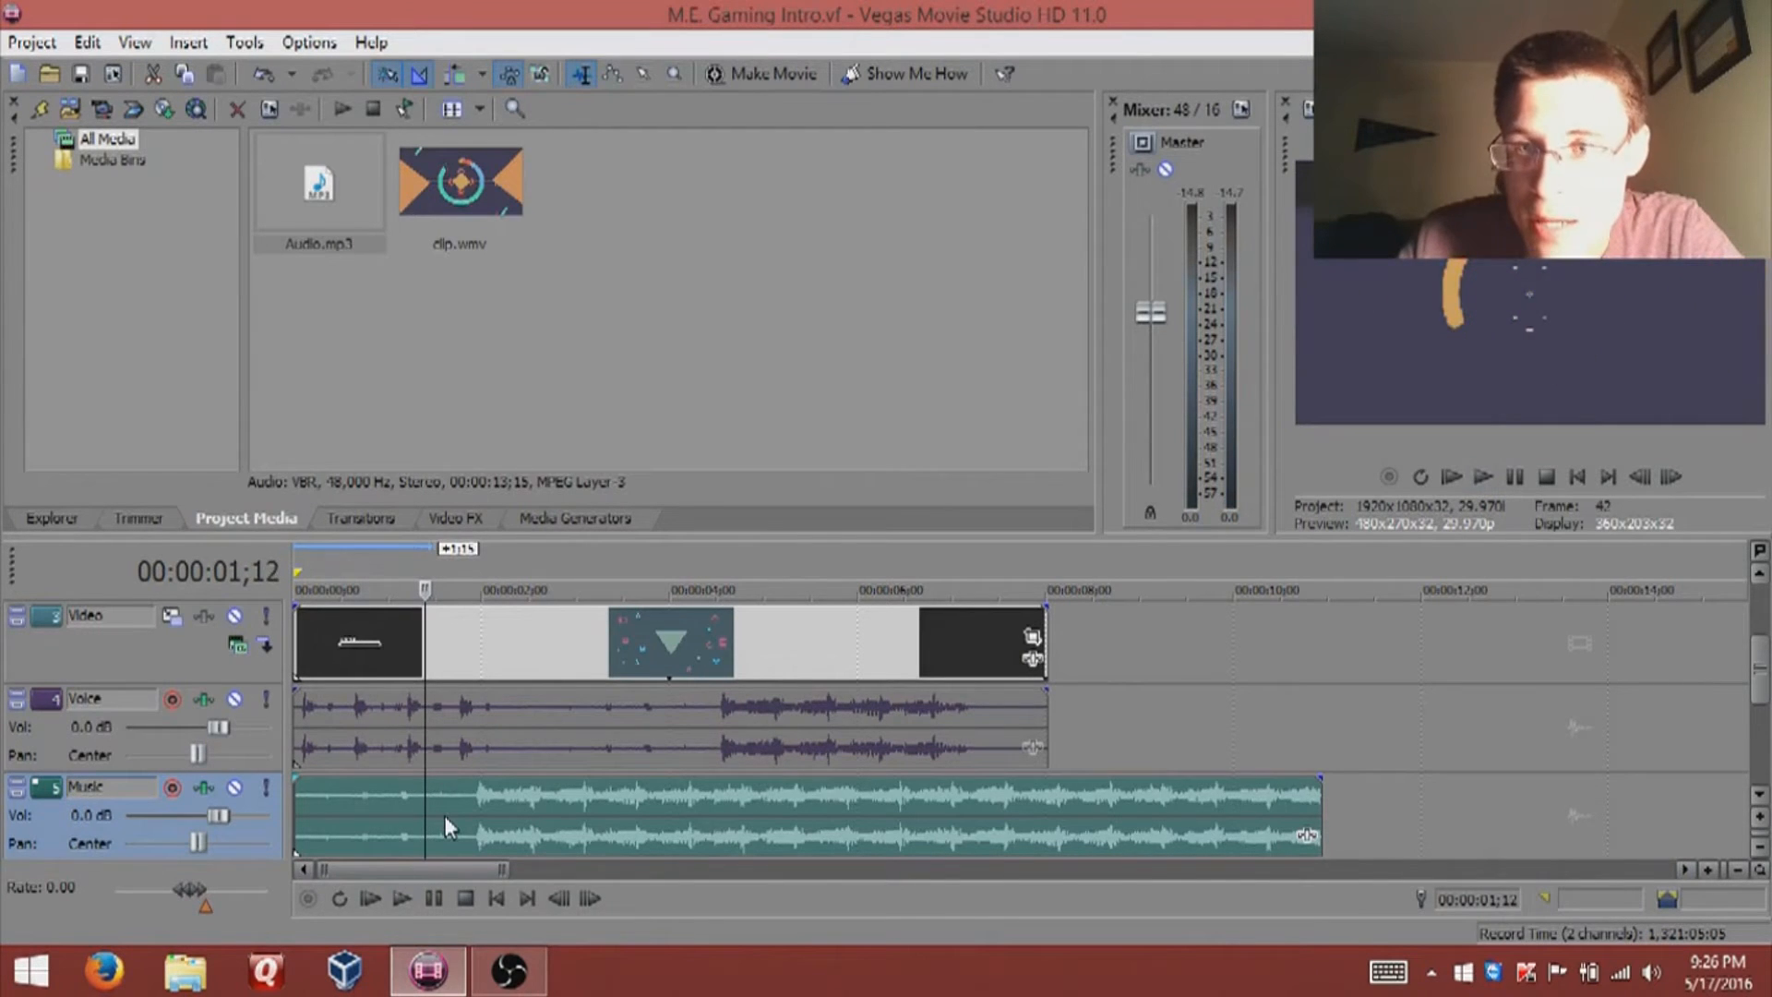
{"action": "key", "text": "Right"}
{"action": "key", "text": "Right"}
{"action": "key", "text": "Right"}
{"action": "key", "text": "Right"}
{"action": "key", "text": "Right"}
{"action": "key", "text": "Right"}
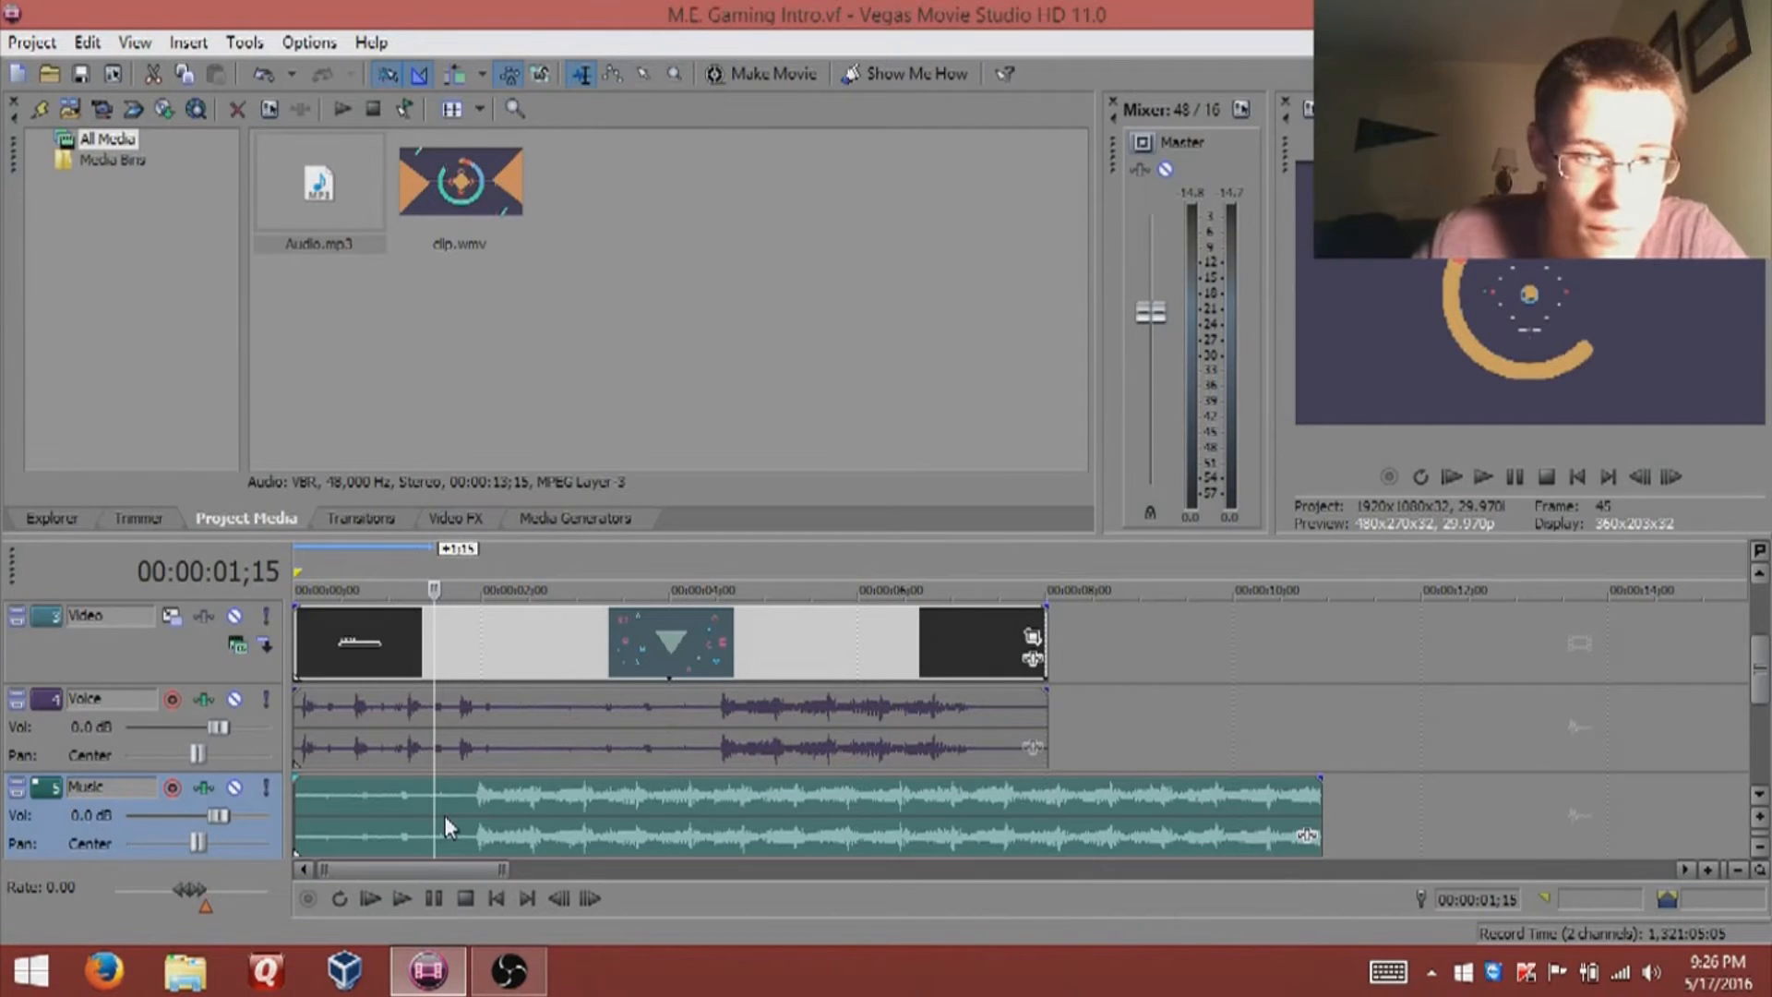
{"action": "key", "text": "Home"}
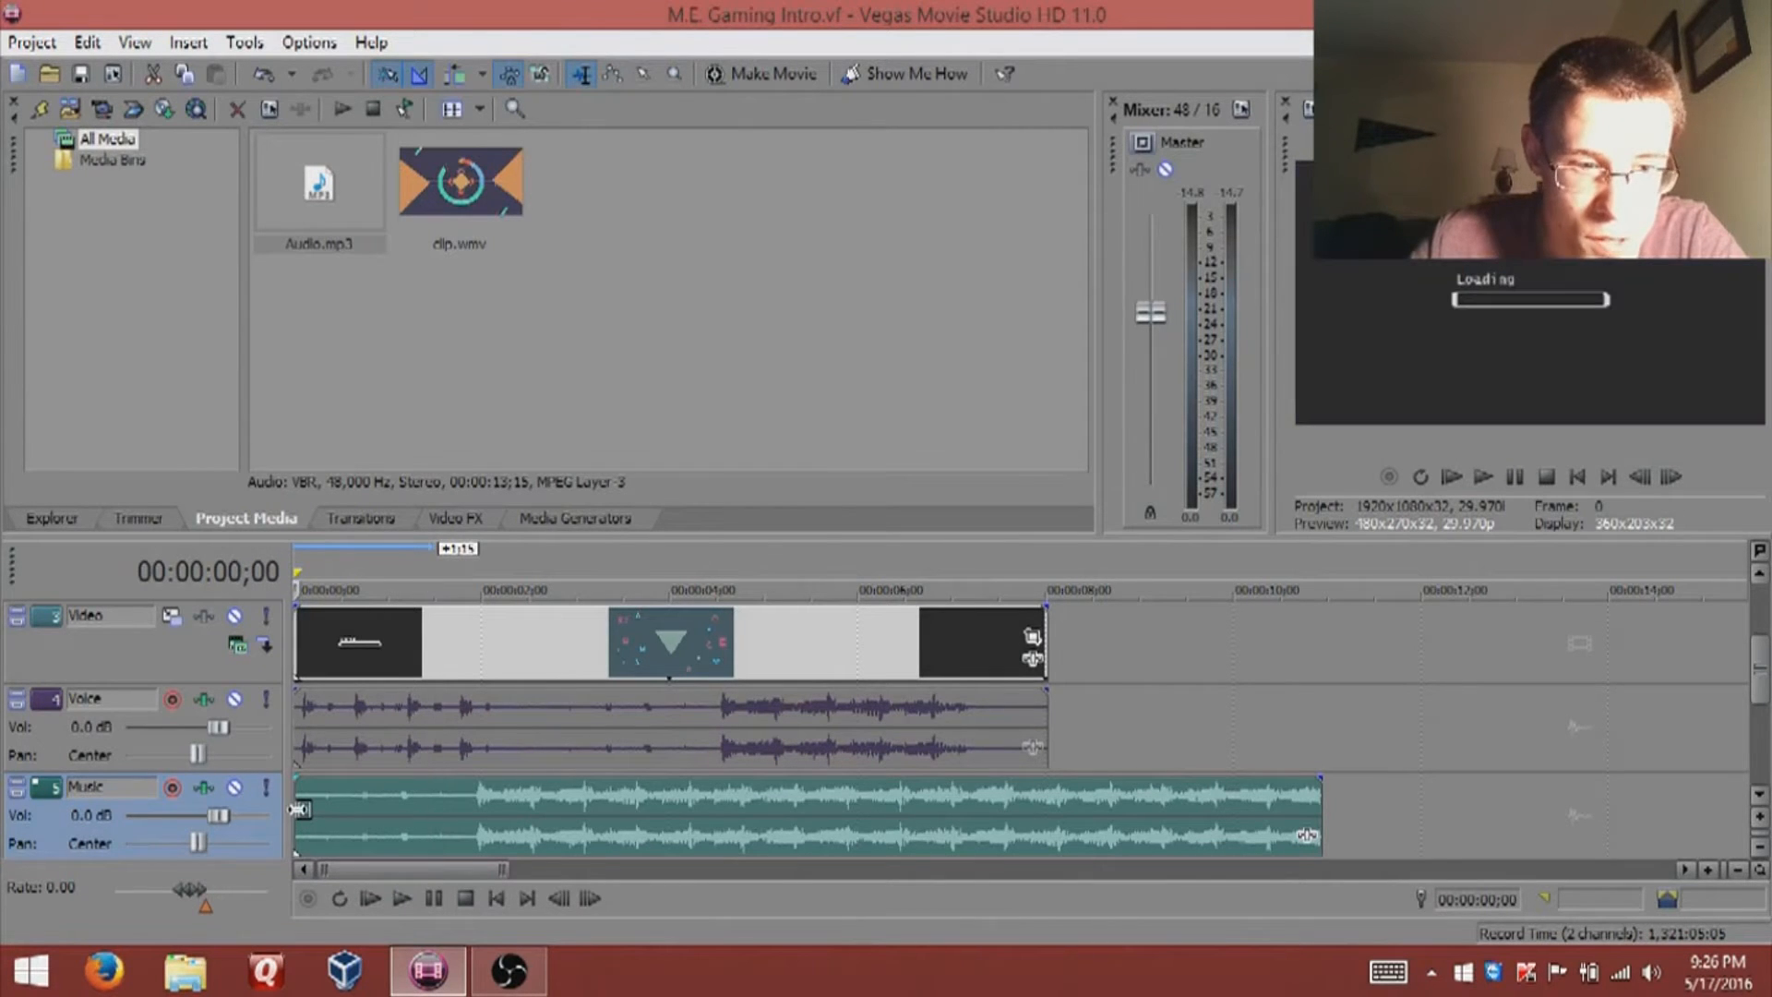
Step: Split the music at 00:00:01;16 and delete the portion before the split
{"action": "left_click_drag", "start_coordinate": [301, 810], "coordinate": [424, 807]}
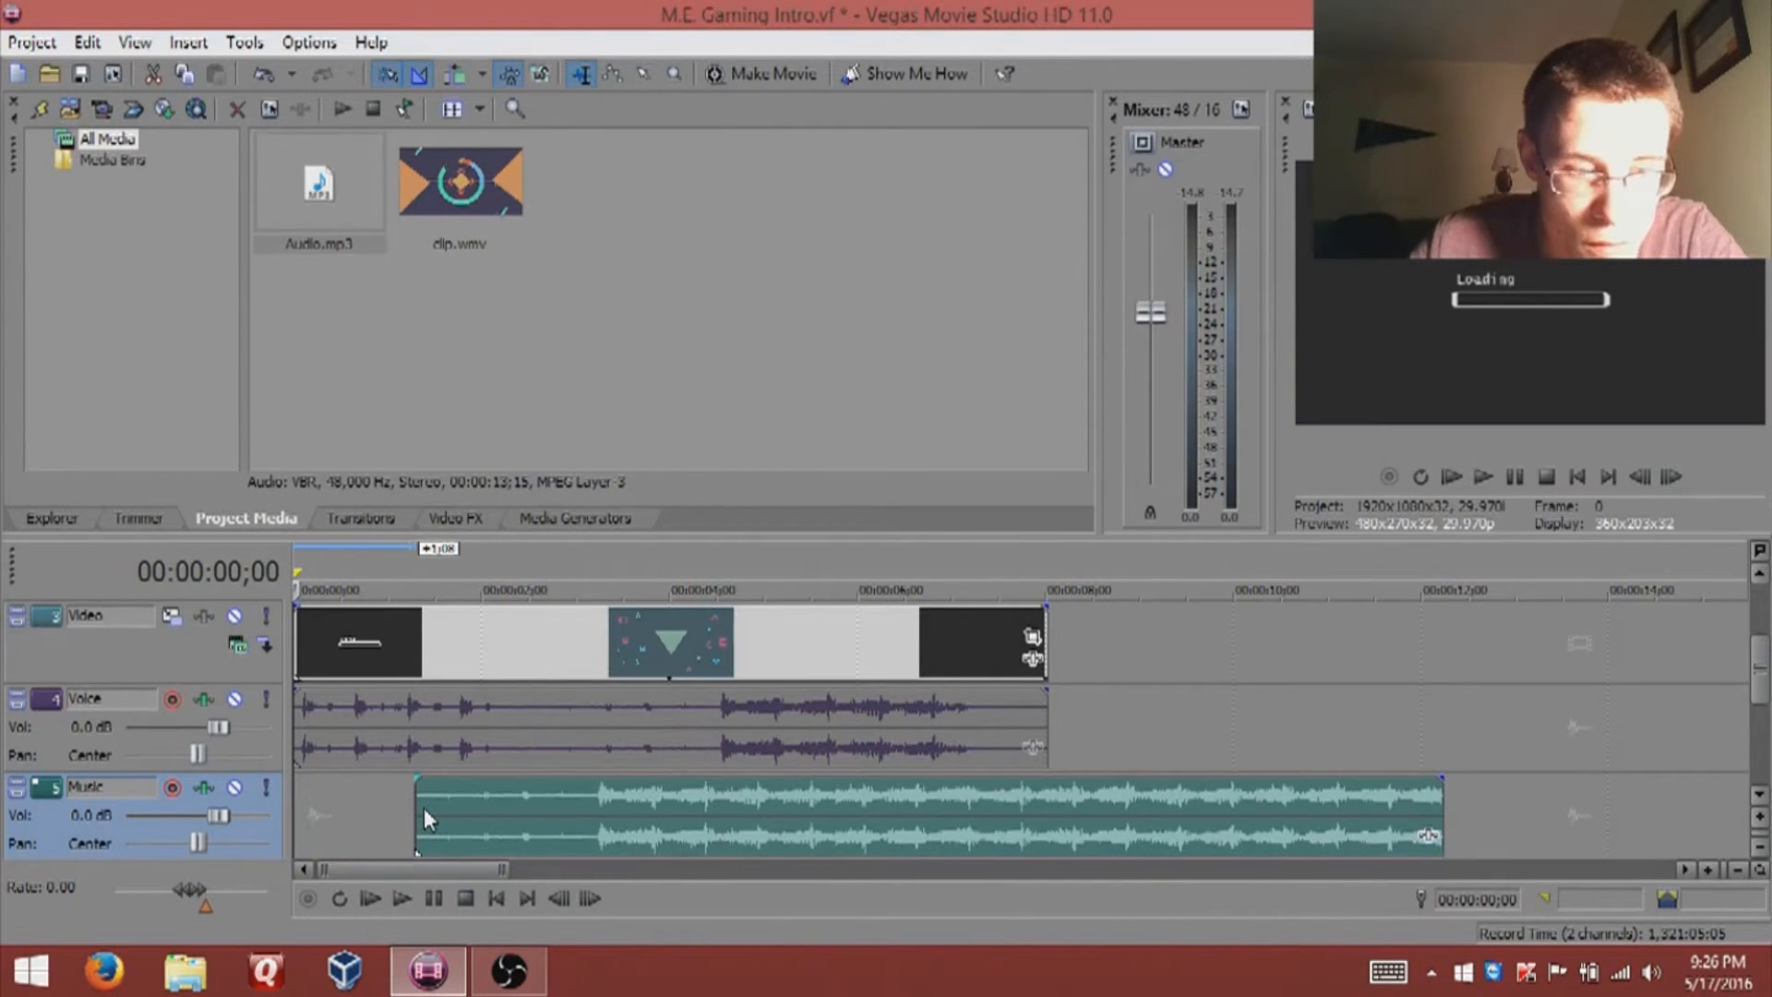
{"action": "key", "text": "ctrl+z"}
{"action": "left_click", "coordinate": [424, 806]}
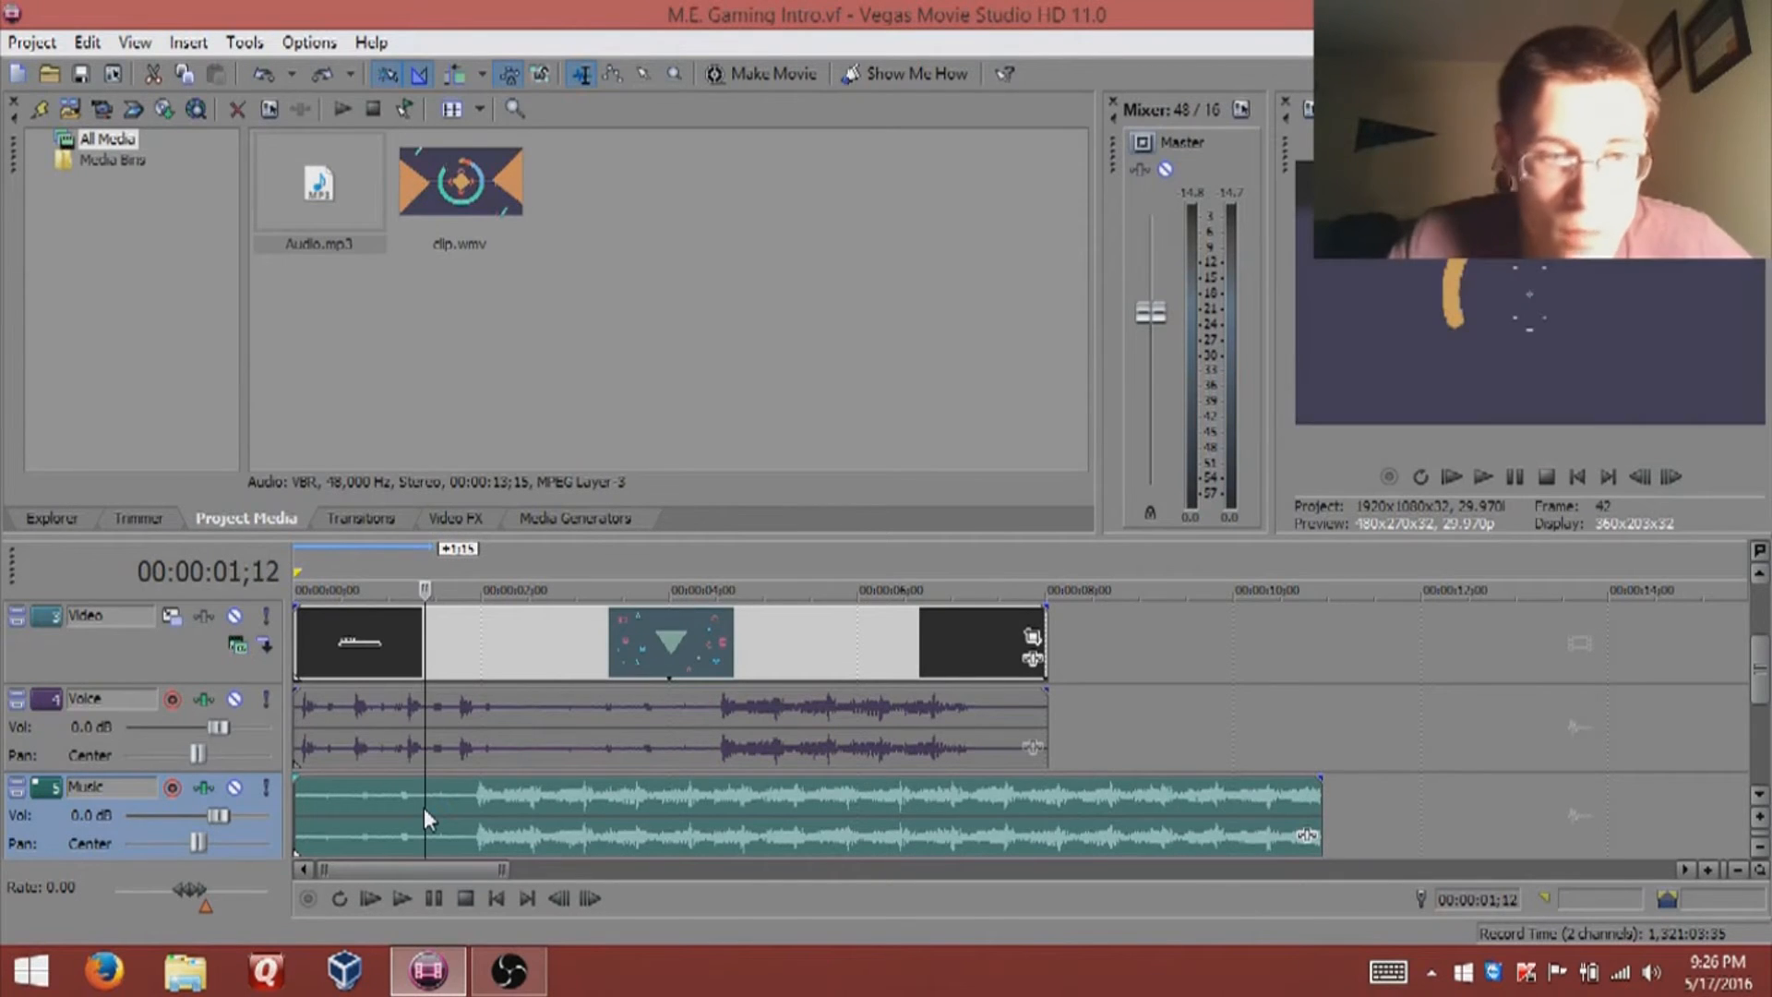
{"action": "key", "text": "Right"}
{"action": "key", "text": "Right"}
{"action": "key", "text": "Right"}
{"action": "key", "text": "Right"}
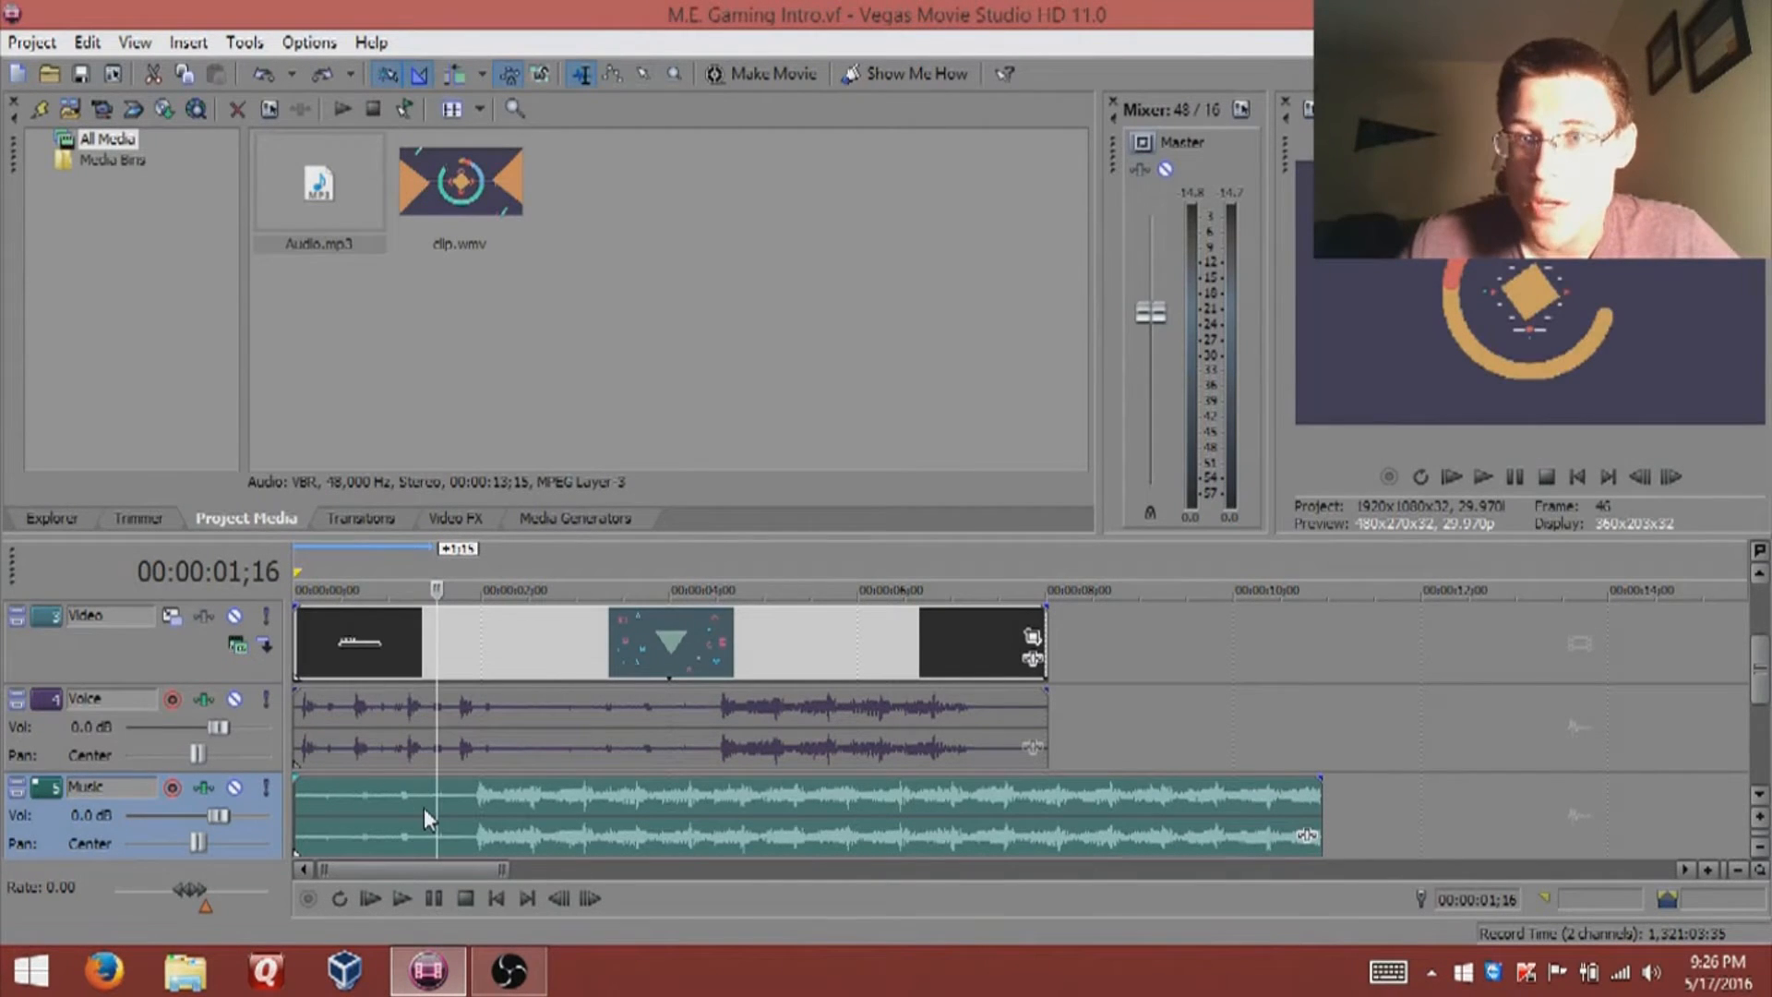
{"action": "key", "text": "s"}
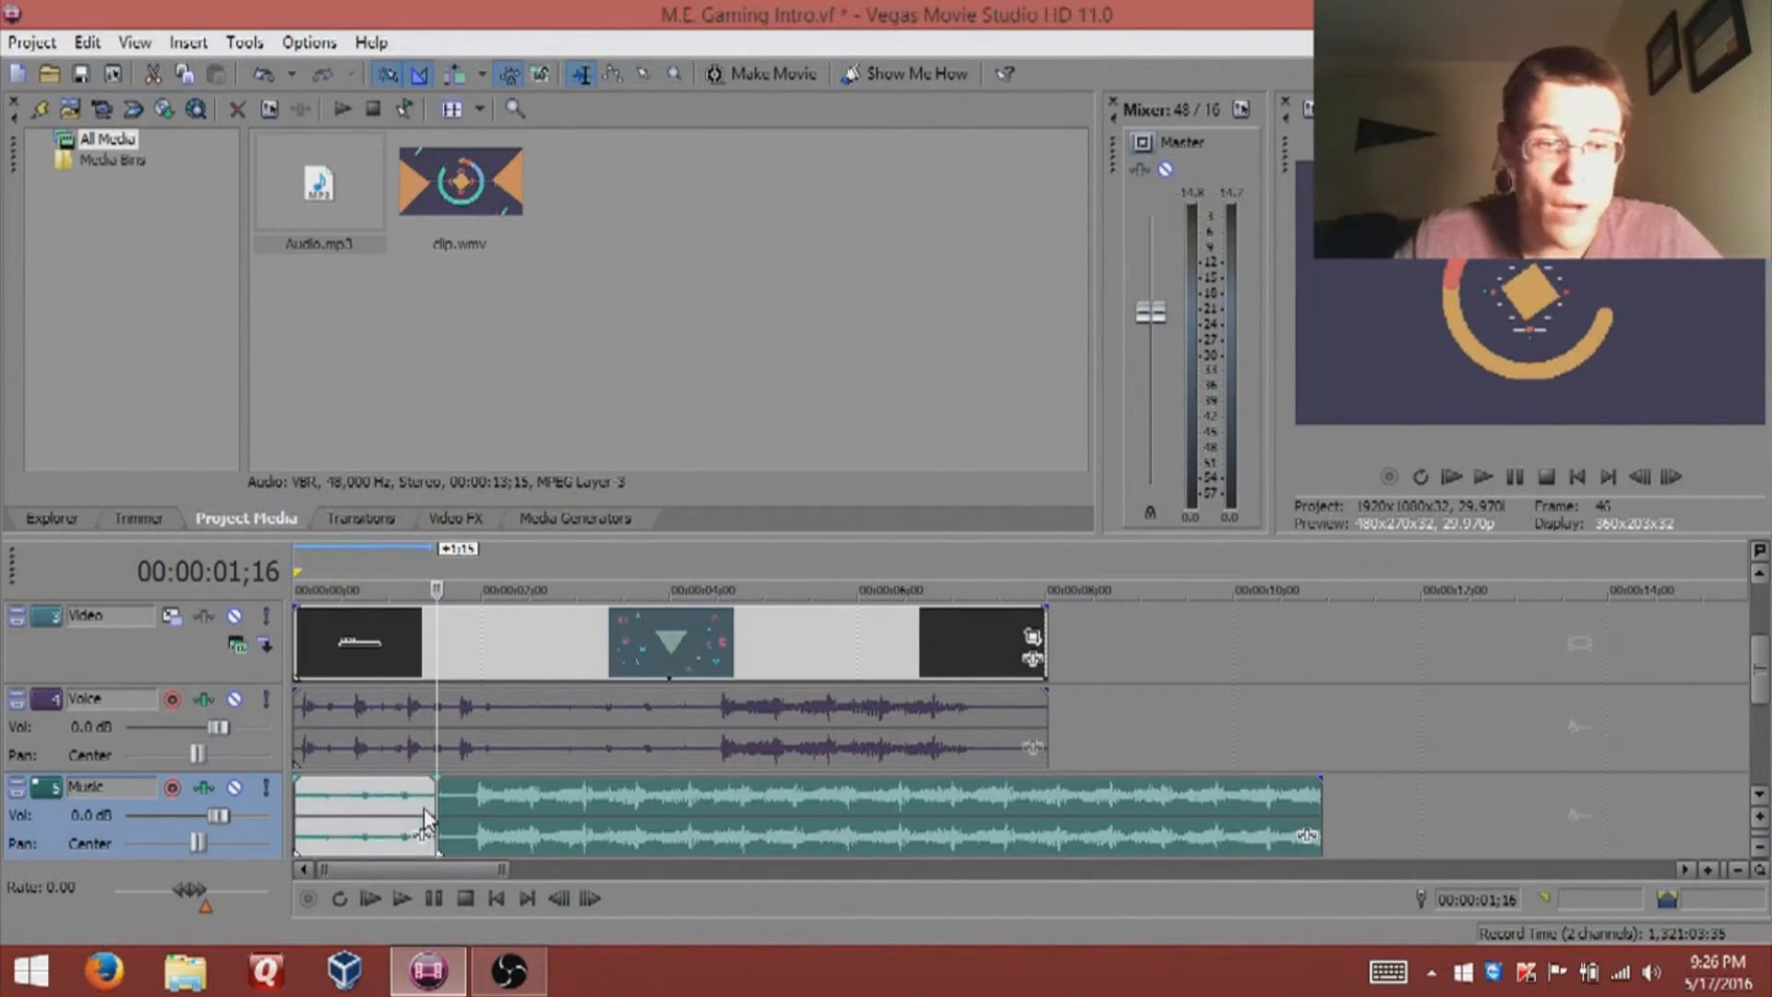
{"action": "left_click", "coordinate": [358, 809]}
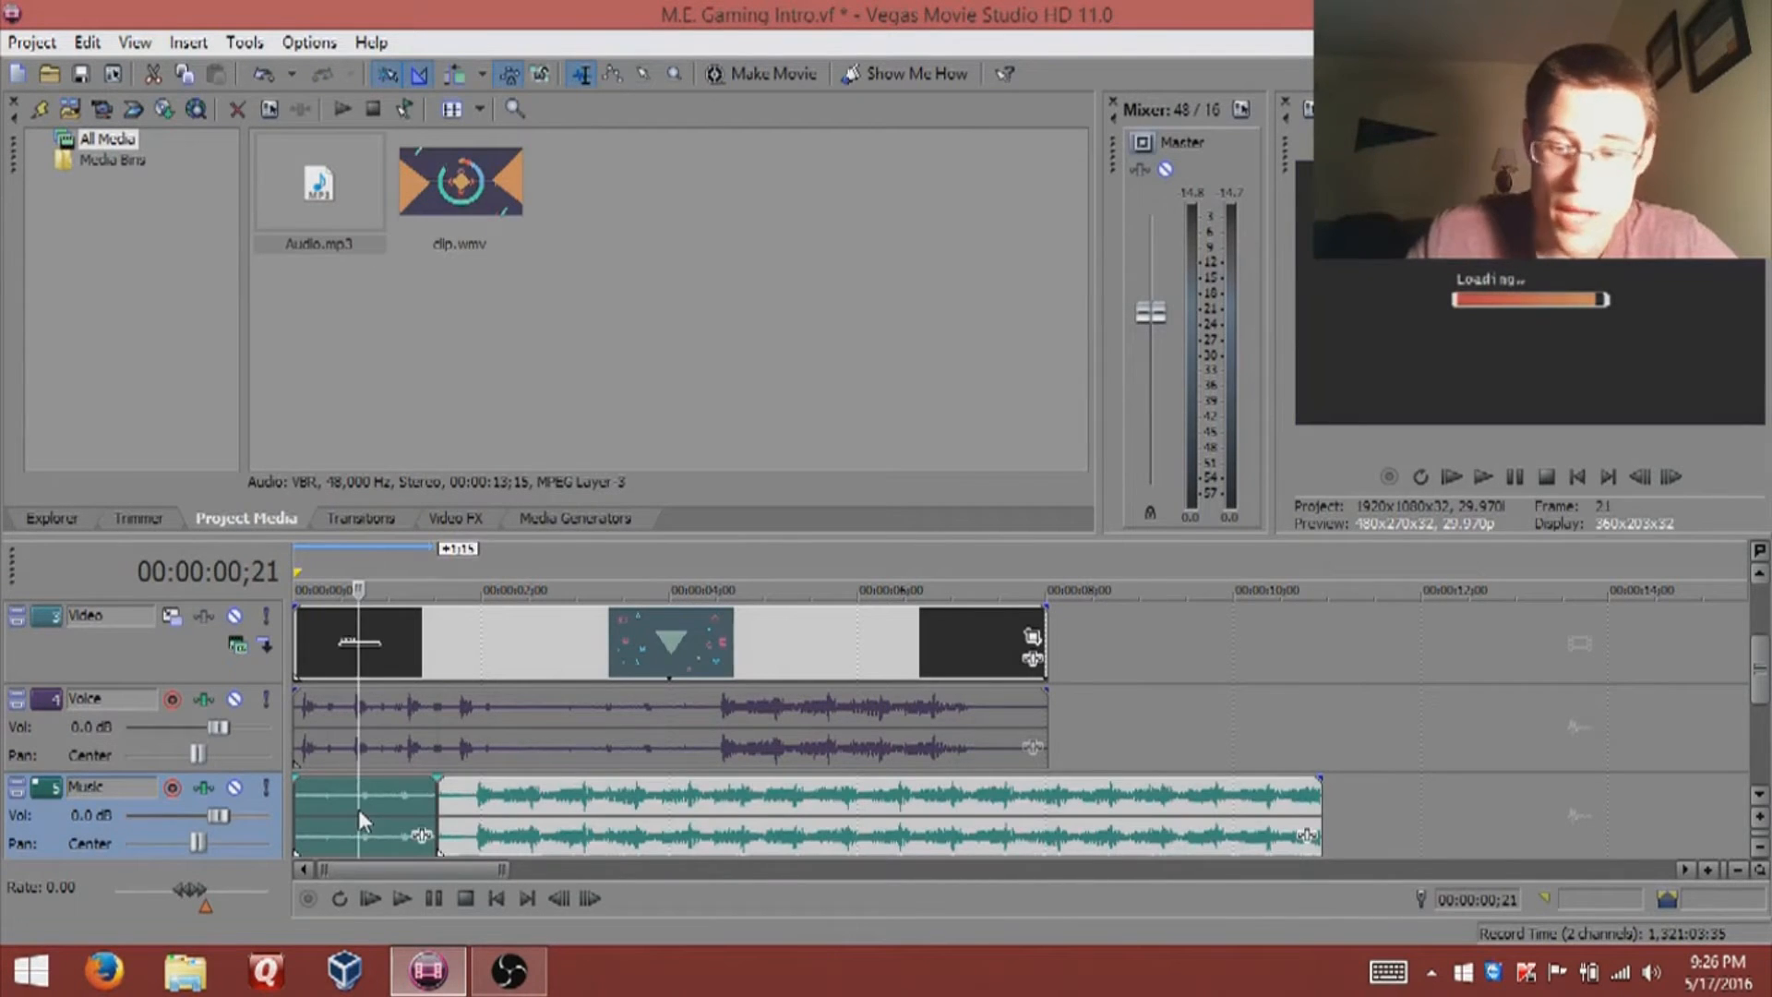
{"action": "key", "text": "Delete"}
Step: Shift the music earlier so its main beat lines up with 00:00:01;16, and extend its beginning back to the timeline's start
{"action": "left_click", "coordinate": [445, 818]}
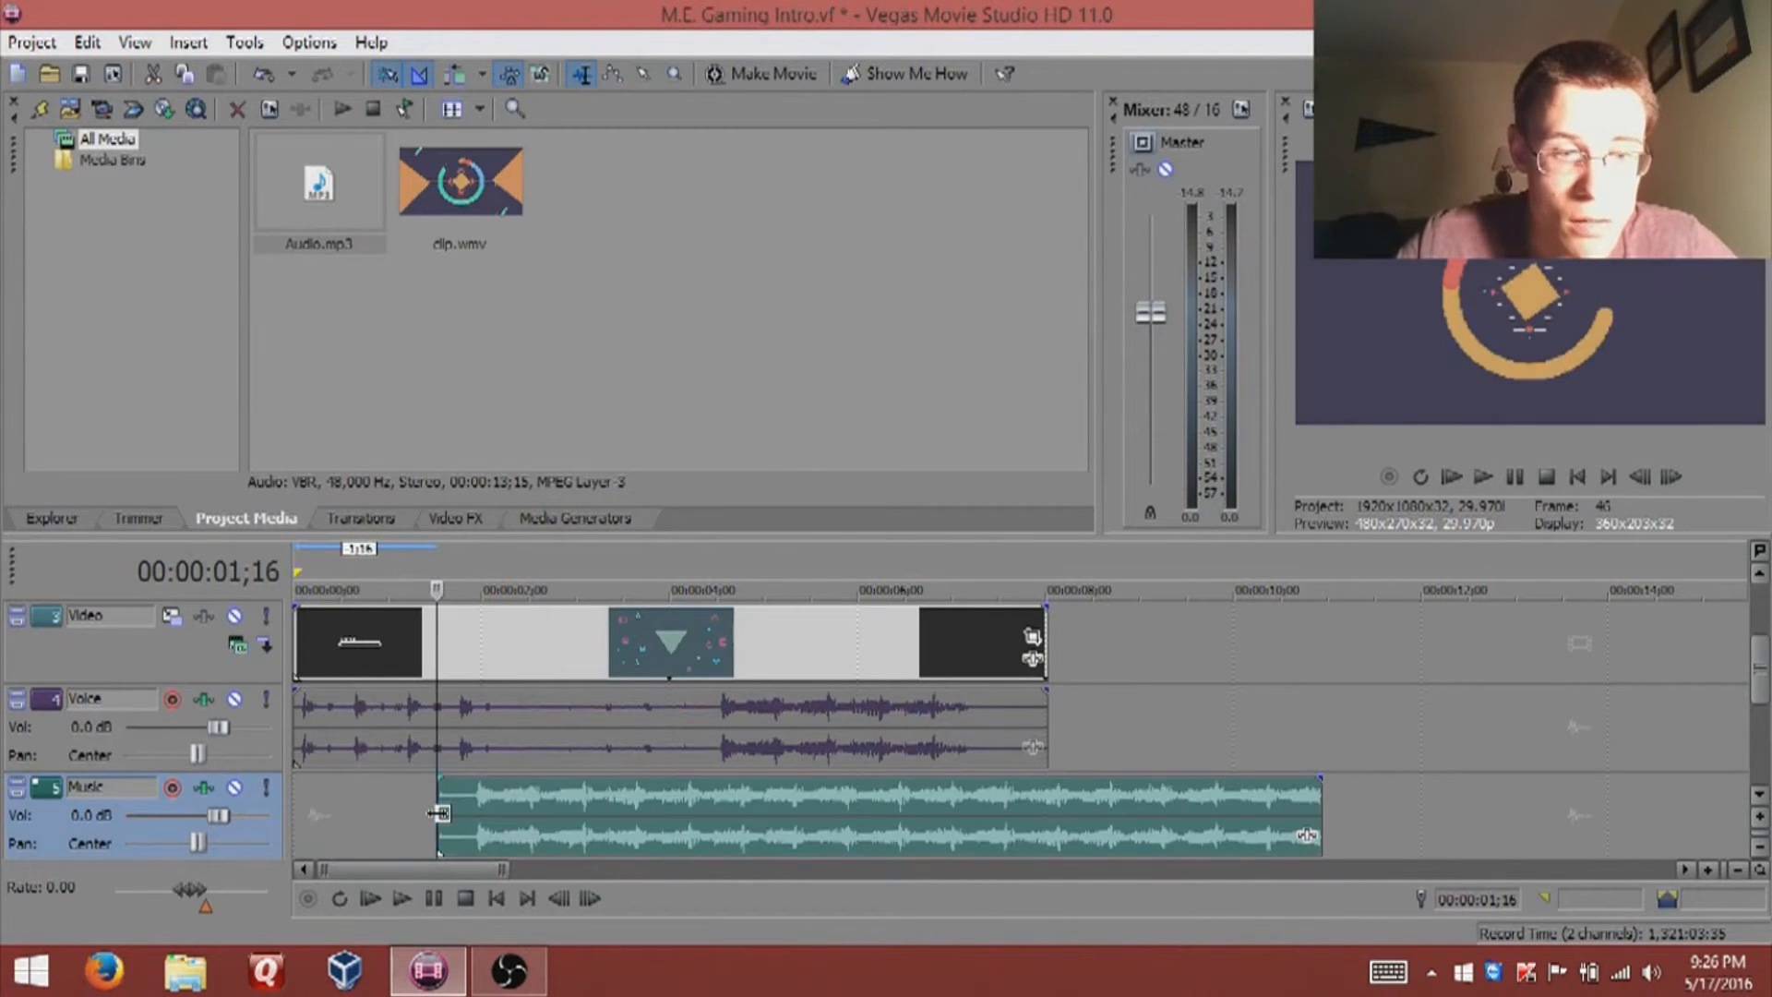
{"action": "left_click_drag", "start_coordinate": [469, 814], "coordinate": [422, 814]}
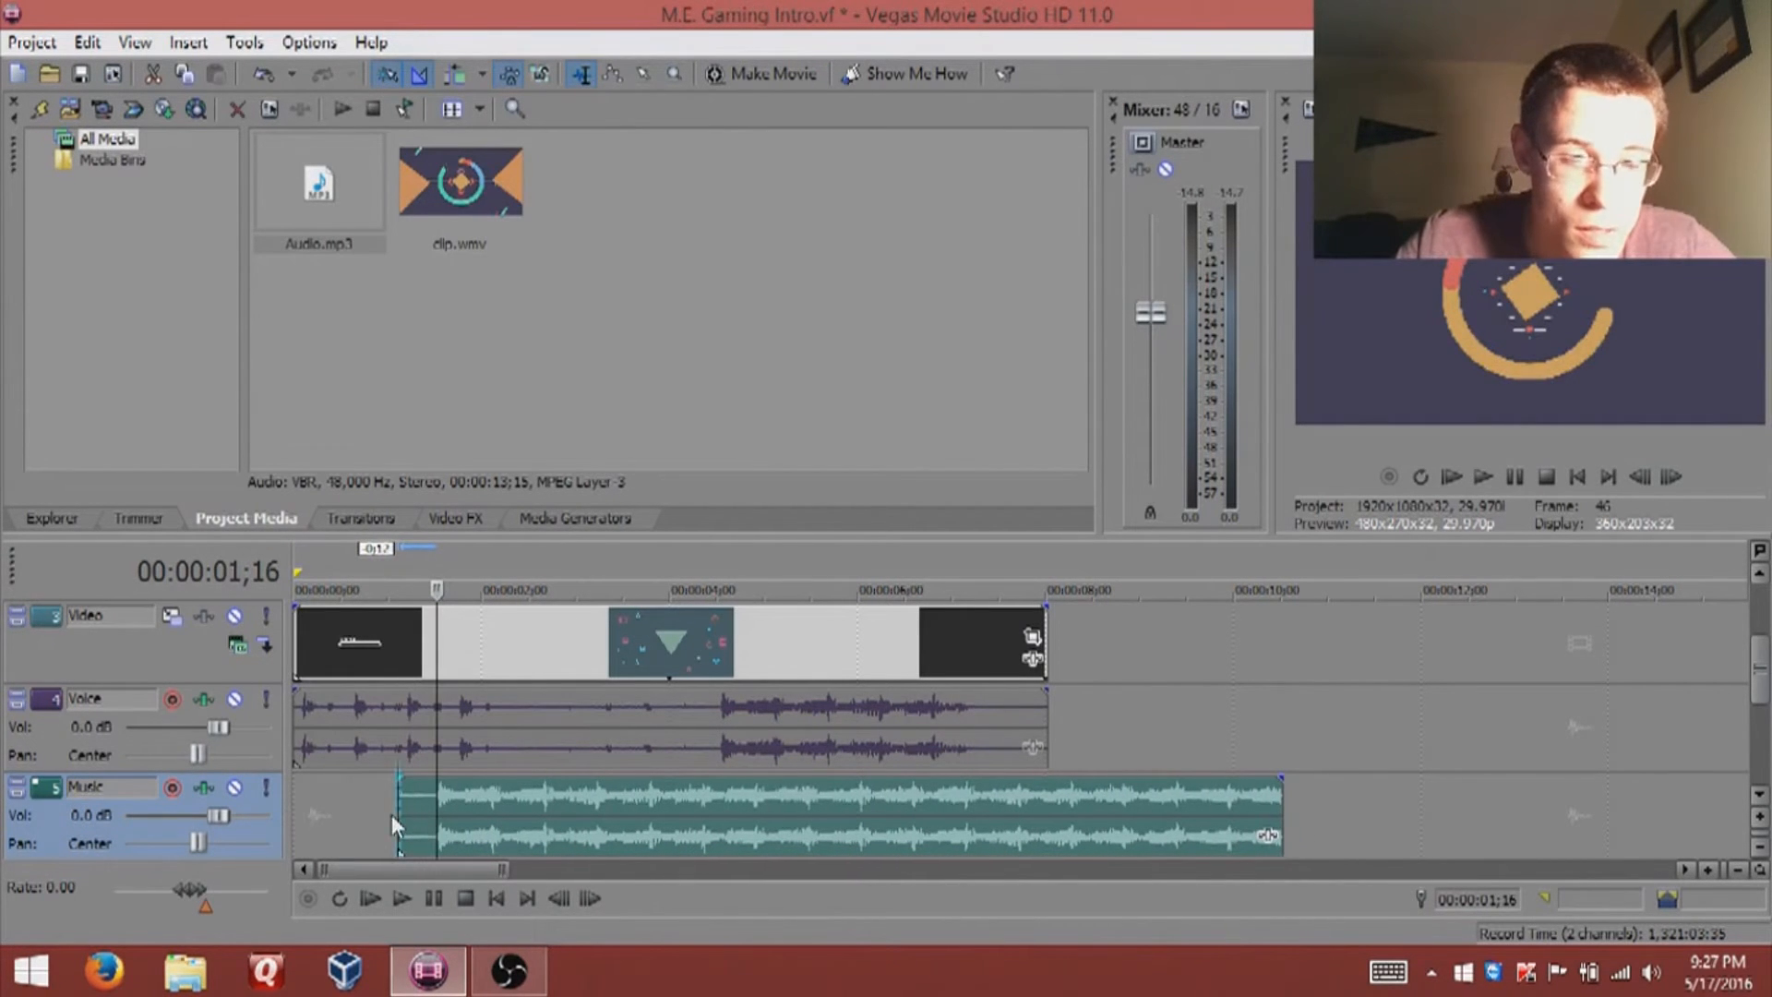
{"action": "double_click", "coordinate": [391, 814]}
{"action": "left_click_drag", "start_coordinate": [399, 818], "coordinate": [296, 818]}
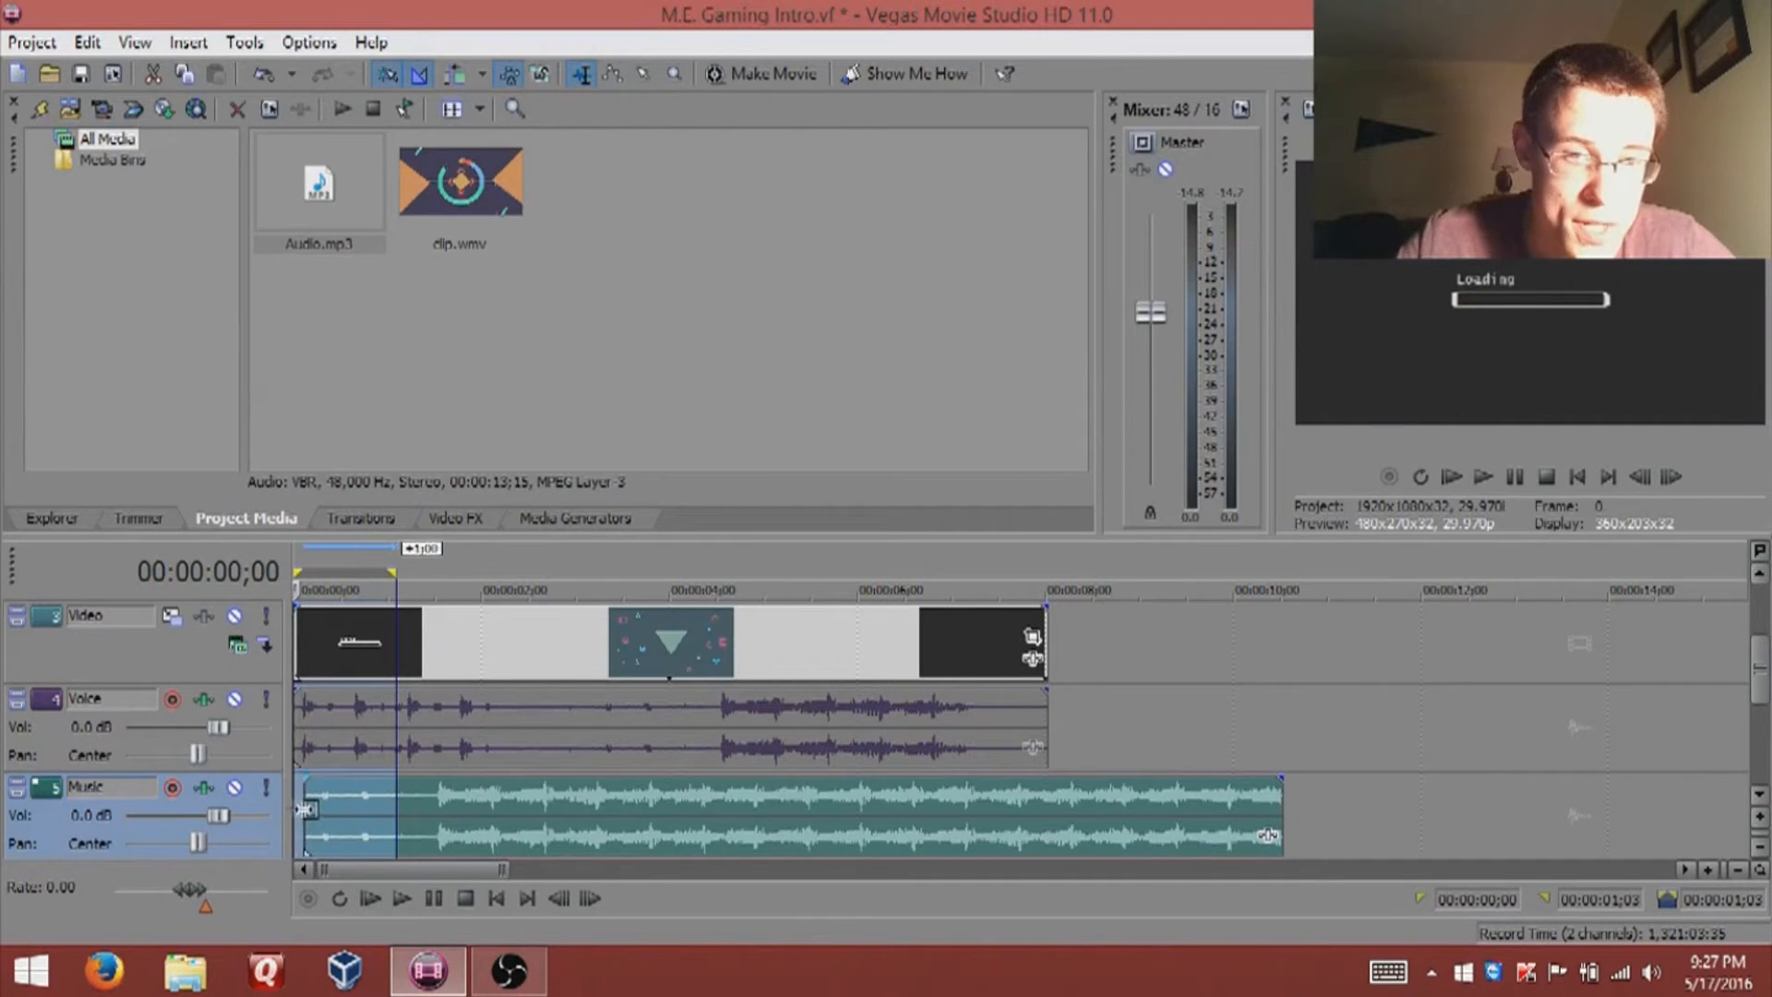
Step: Play the intro from the beginning to check the realigned music against the animation
{"action": "left_click", "coordinate": [1580, 476]}
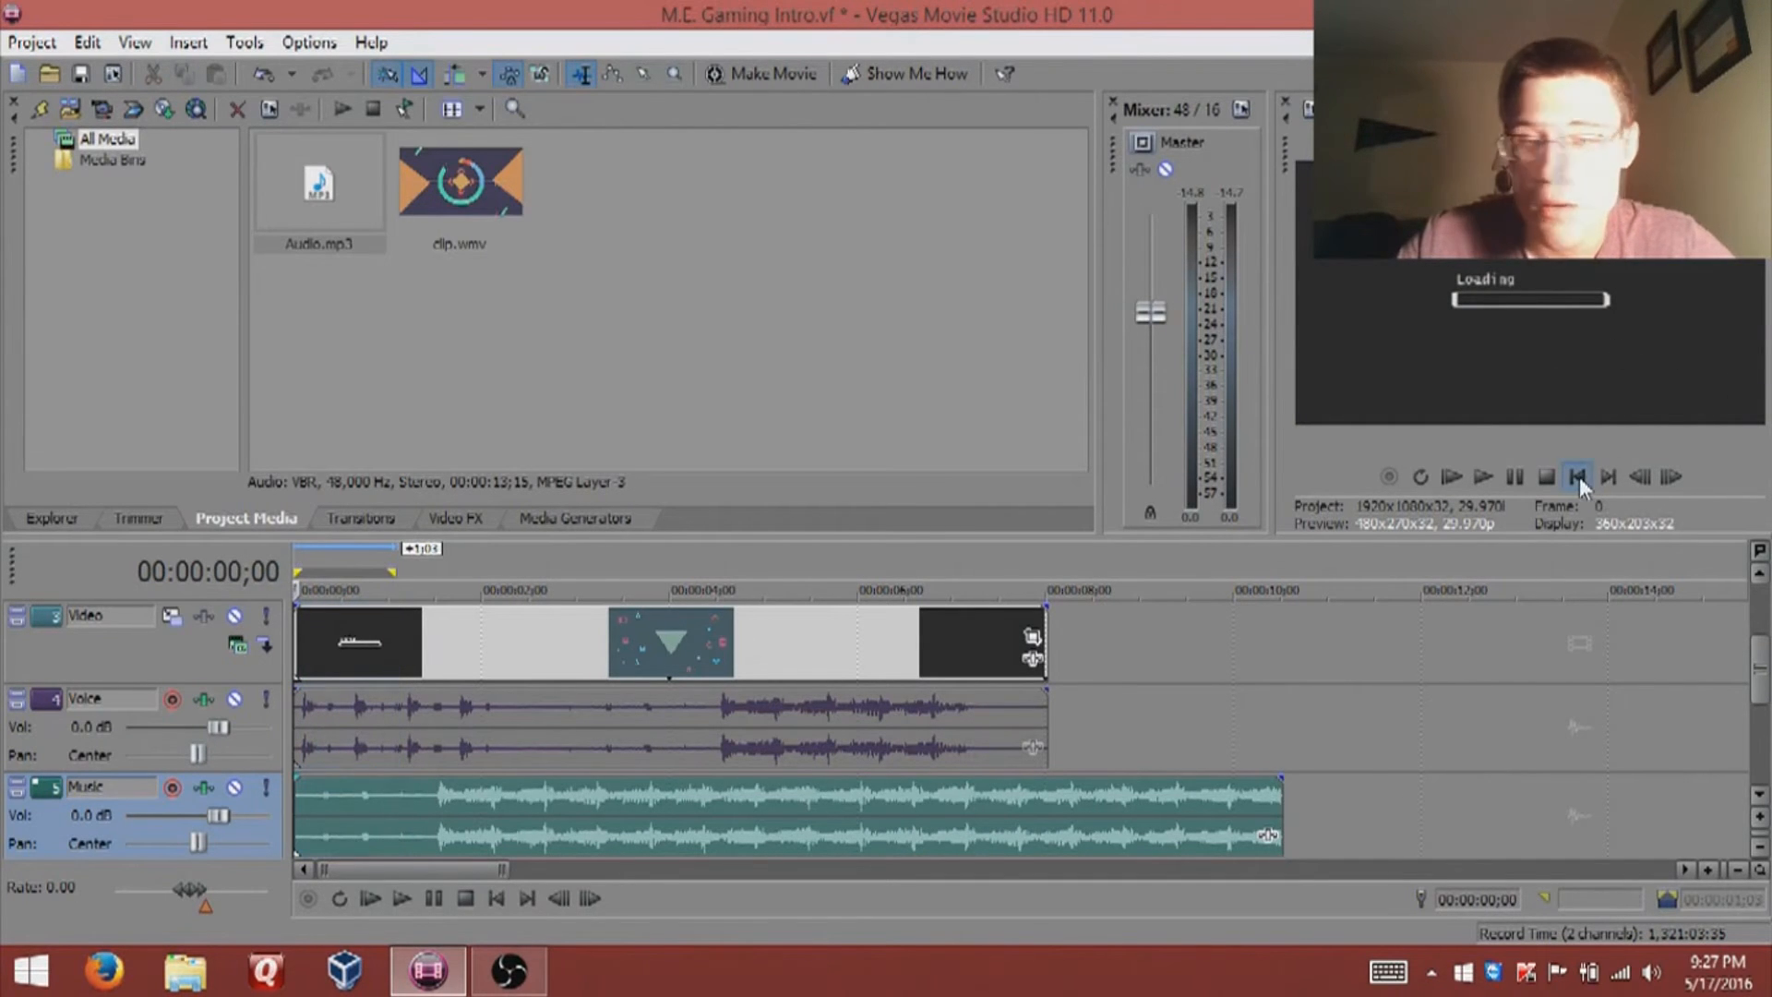
{"action": "key", "text": "space"}
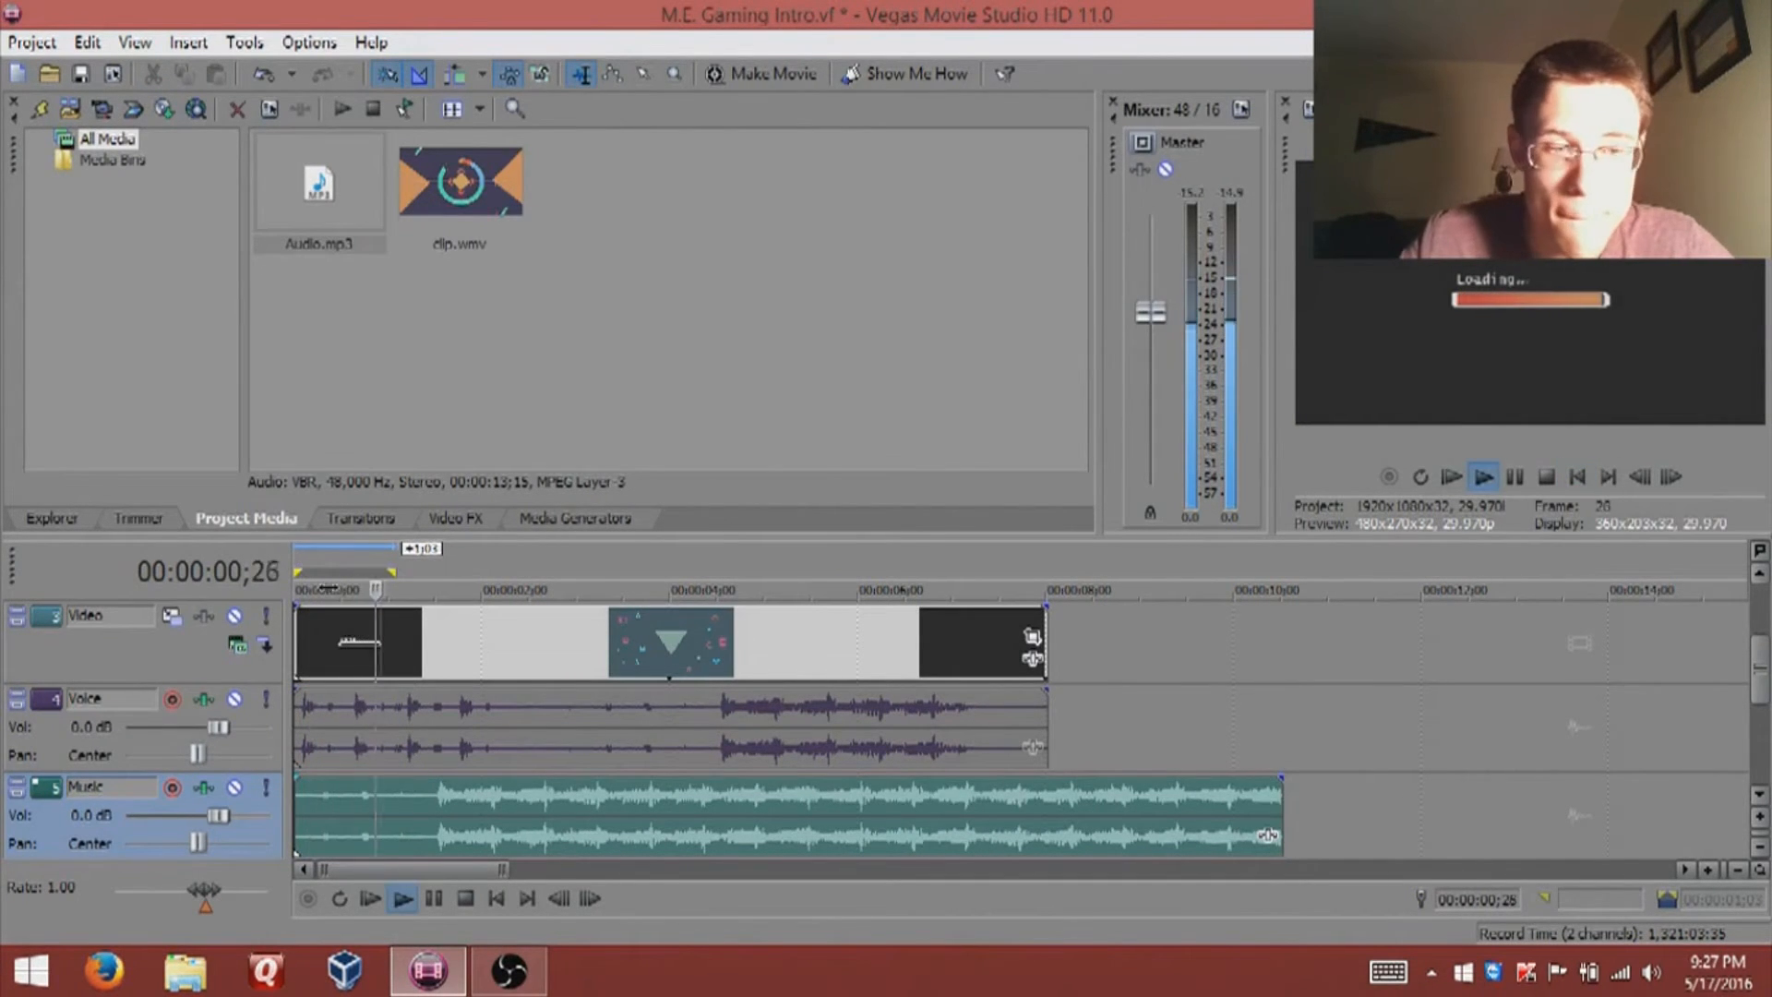
{"action": "key", "text": "space"}
{"action": "key", "text": "space"}
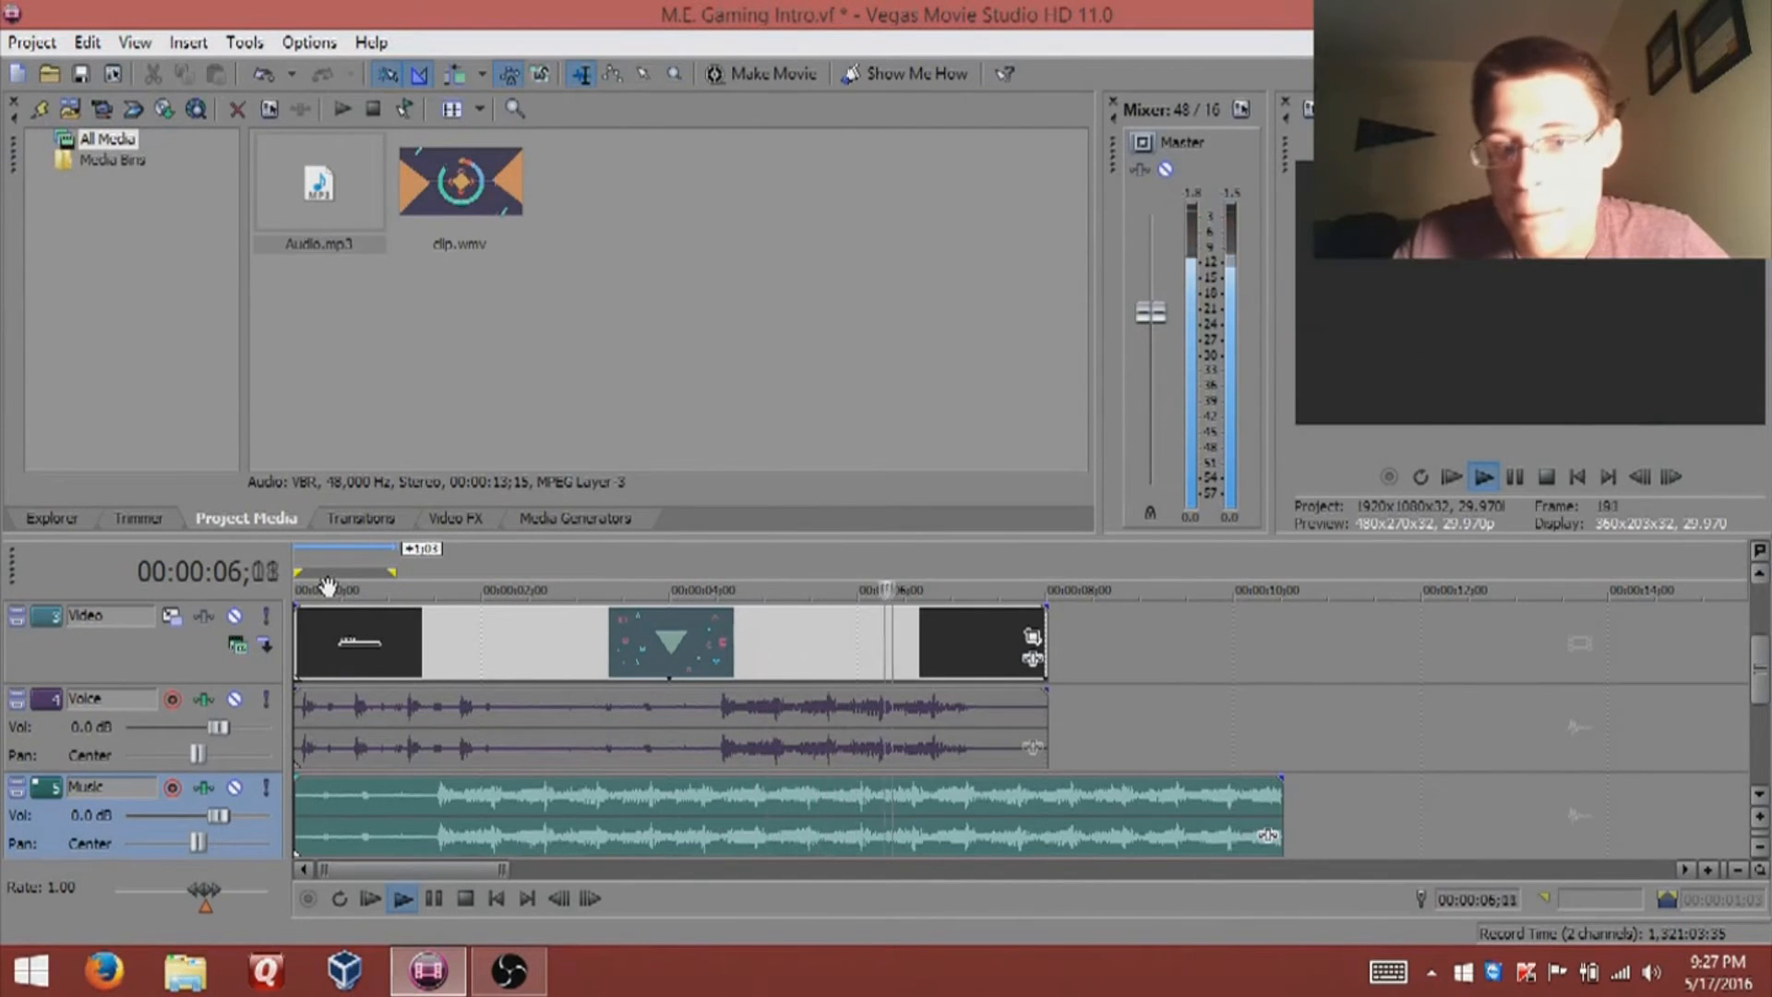
{"action": "key", "text": "space"}
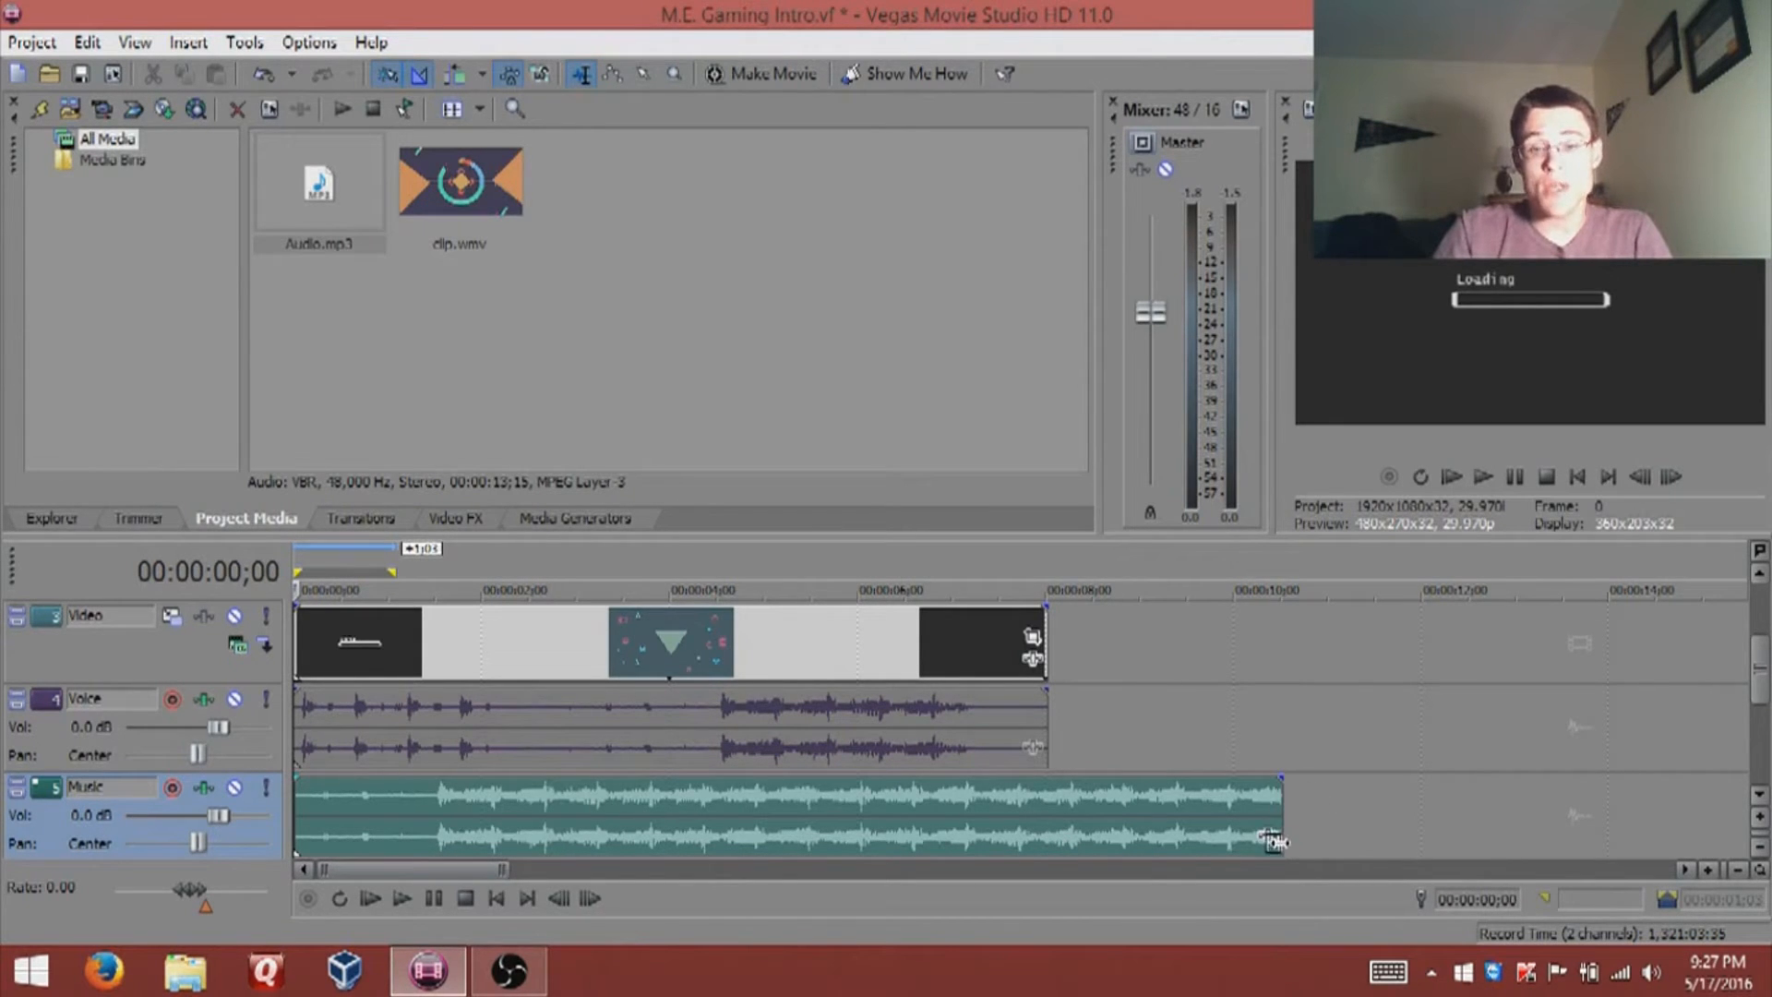
Step: Trim the music's end to the end of the video clip and fade it out from about 00:00:06;12
{"action": "left_click_drag", "start_coordinate": [1274, 832], "coordinate": [1046, 831]}
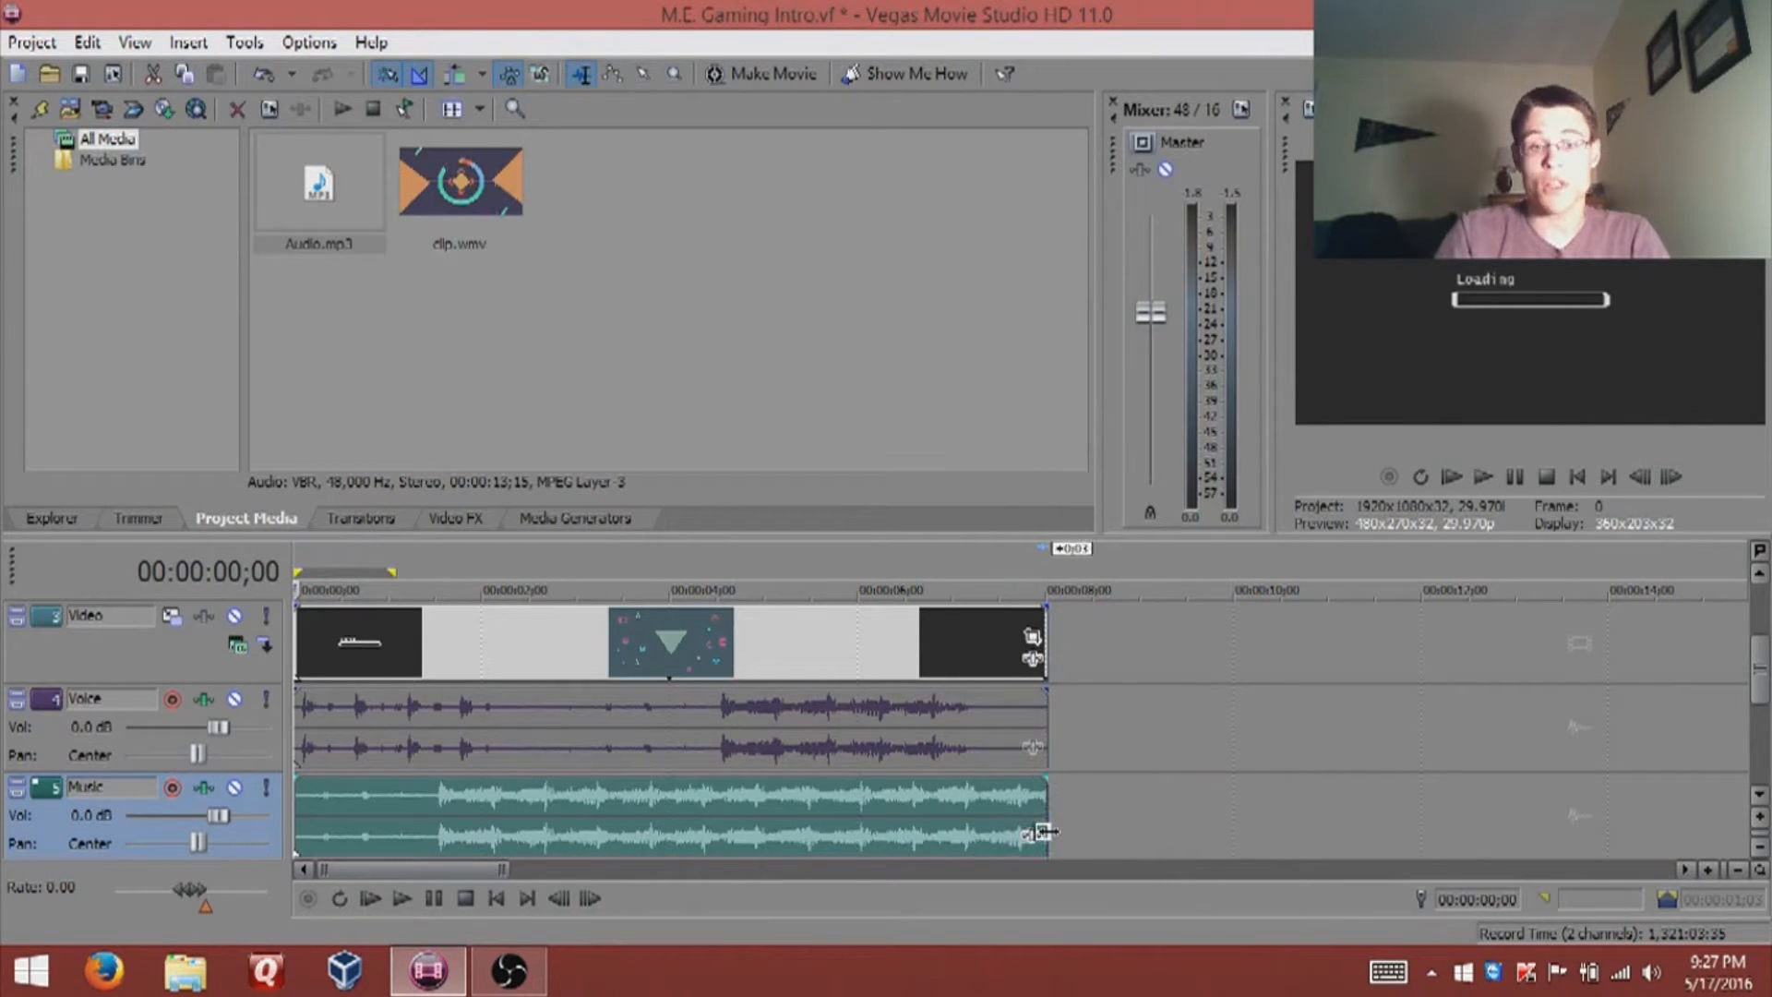
{"action": "left_click", "coordinate": [867, 640]}
{"action": "left_click", "coordinate": [845, 741], "text": "ctrl"}
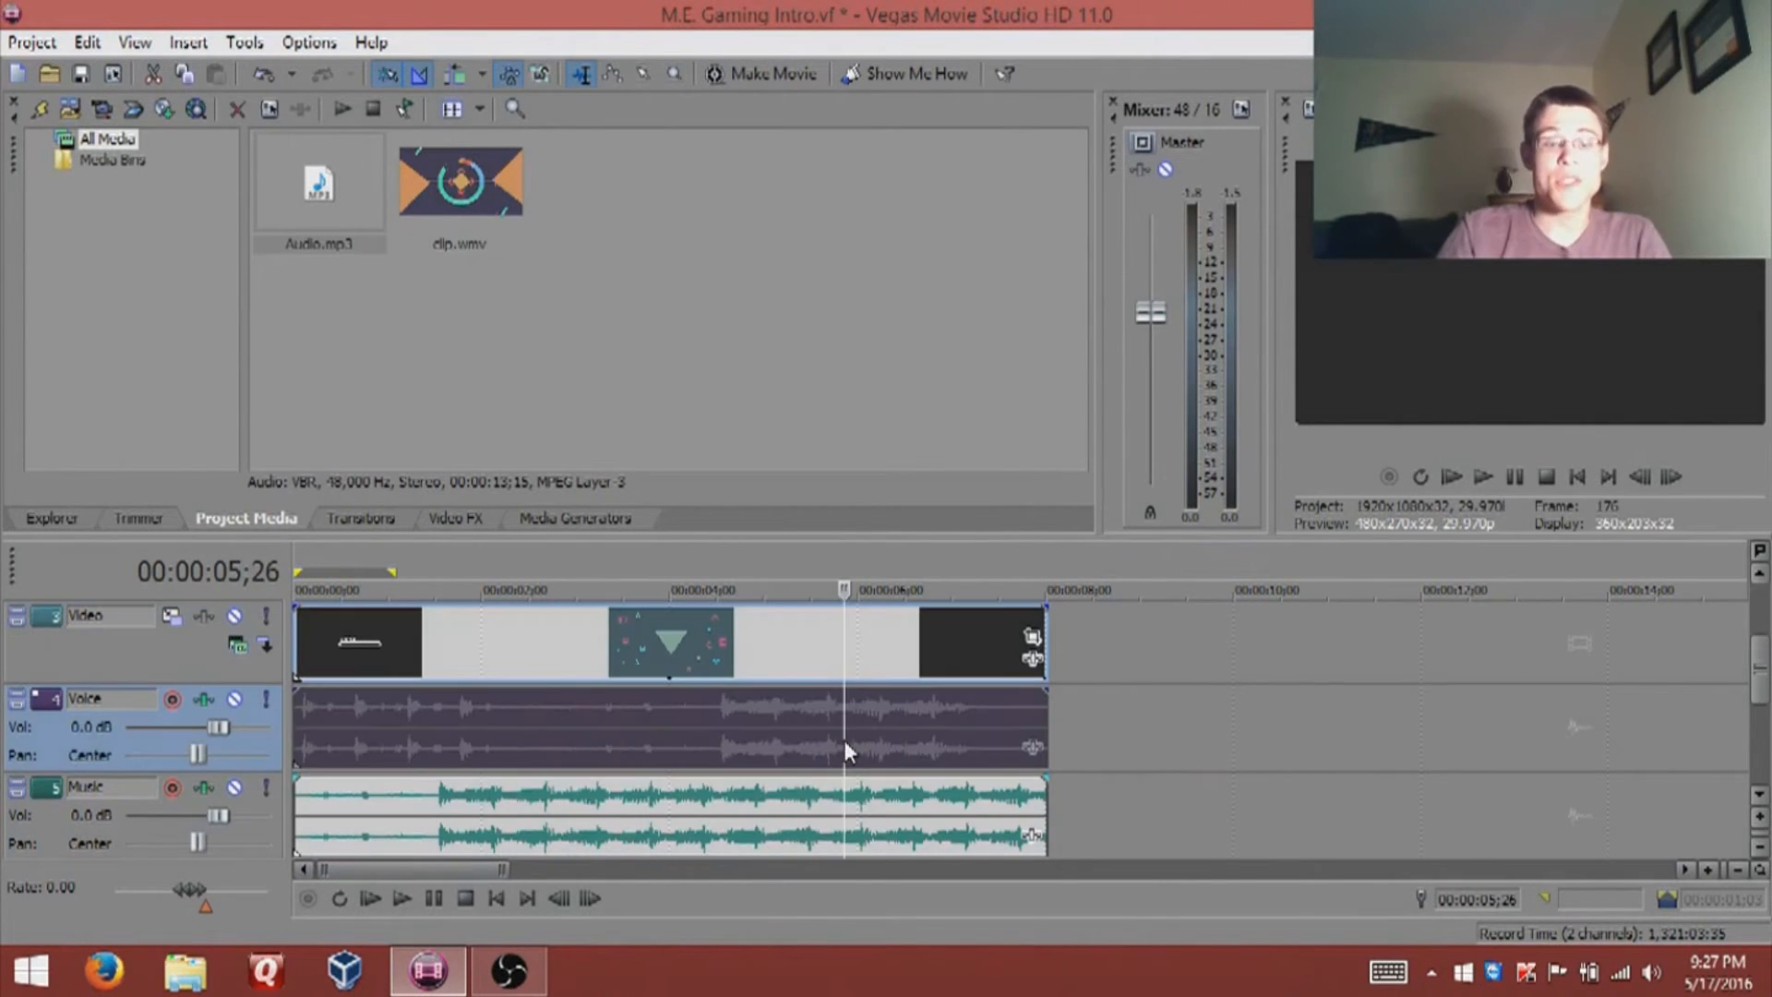
{"action": "left_click", "coordinate": [800, 663], "text": "ctrl"}
{"action": "key", "text": "space"}
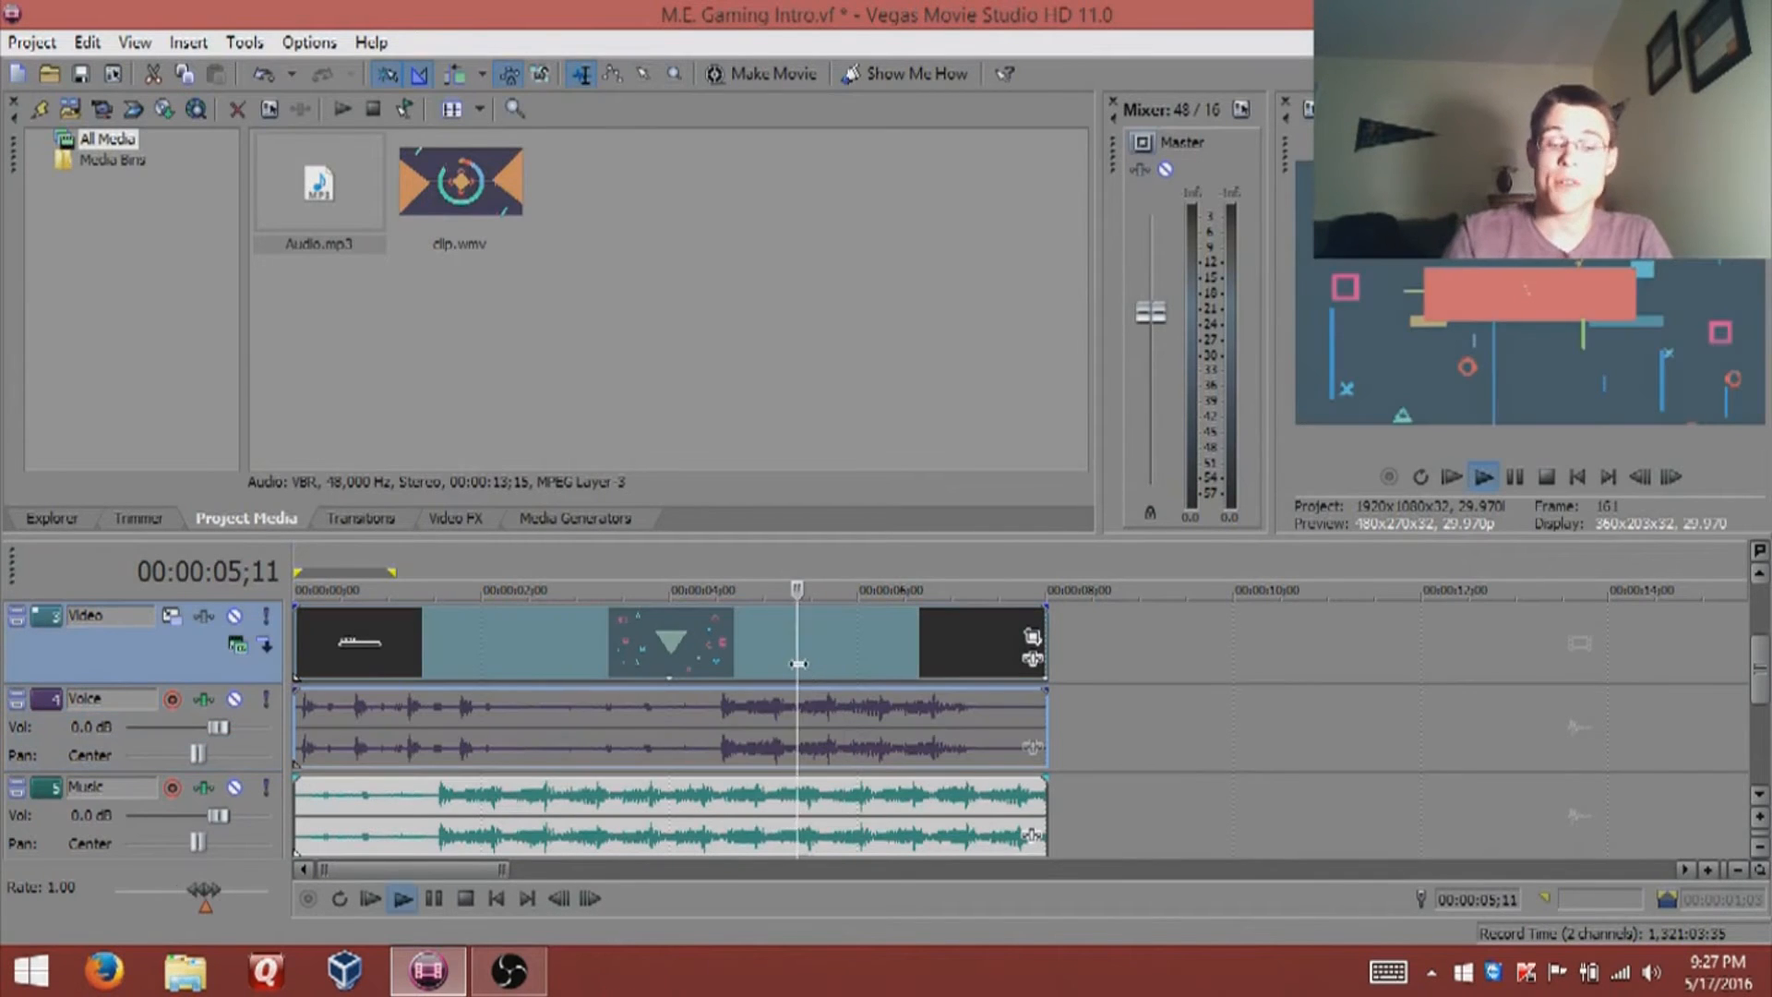
{"action": "key", "text": "Return"}
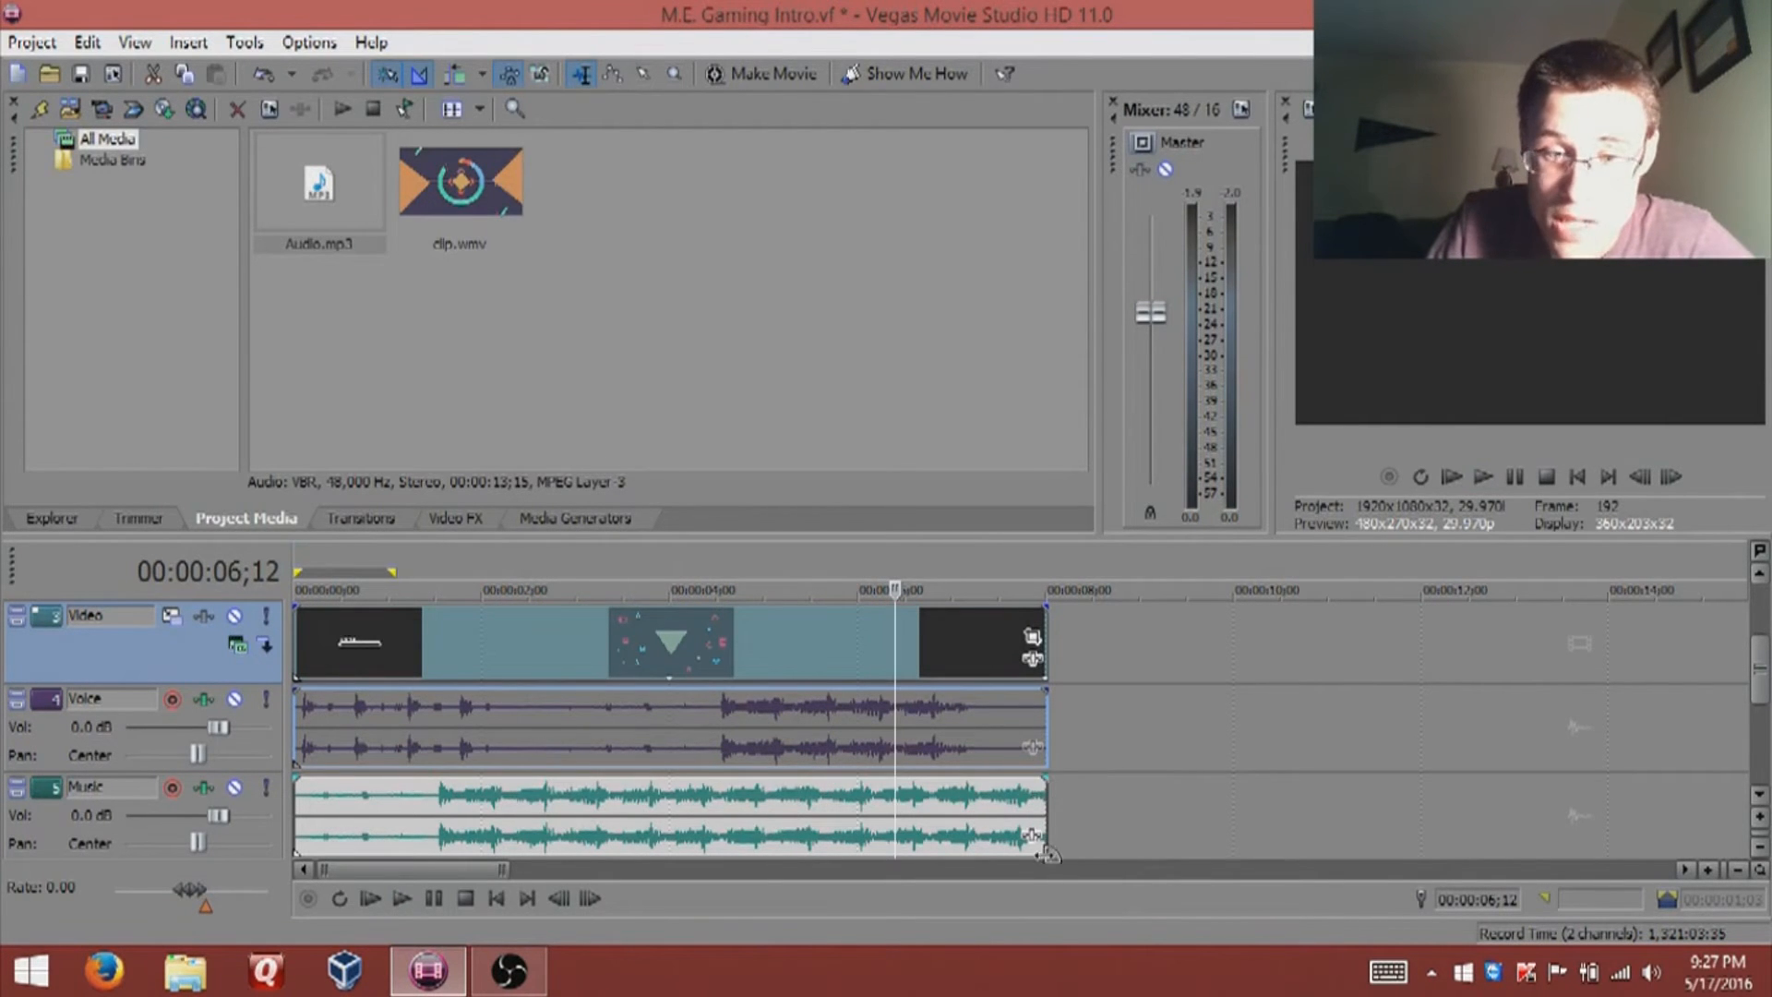
{"action": "left_click_drag", "start_coordinate": [1041, 842], "coordinate": [900, 854]}
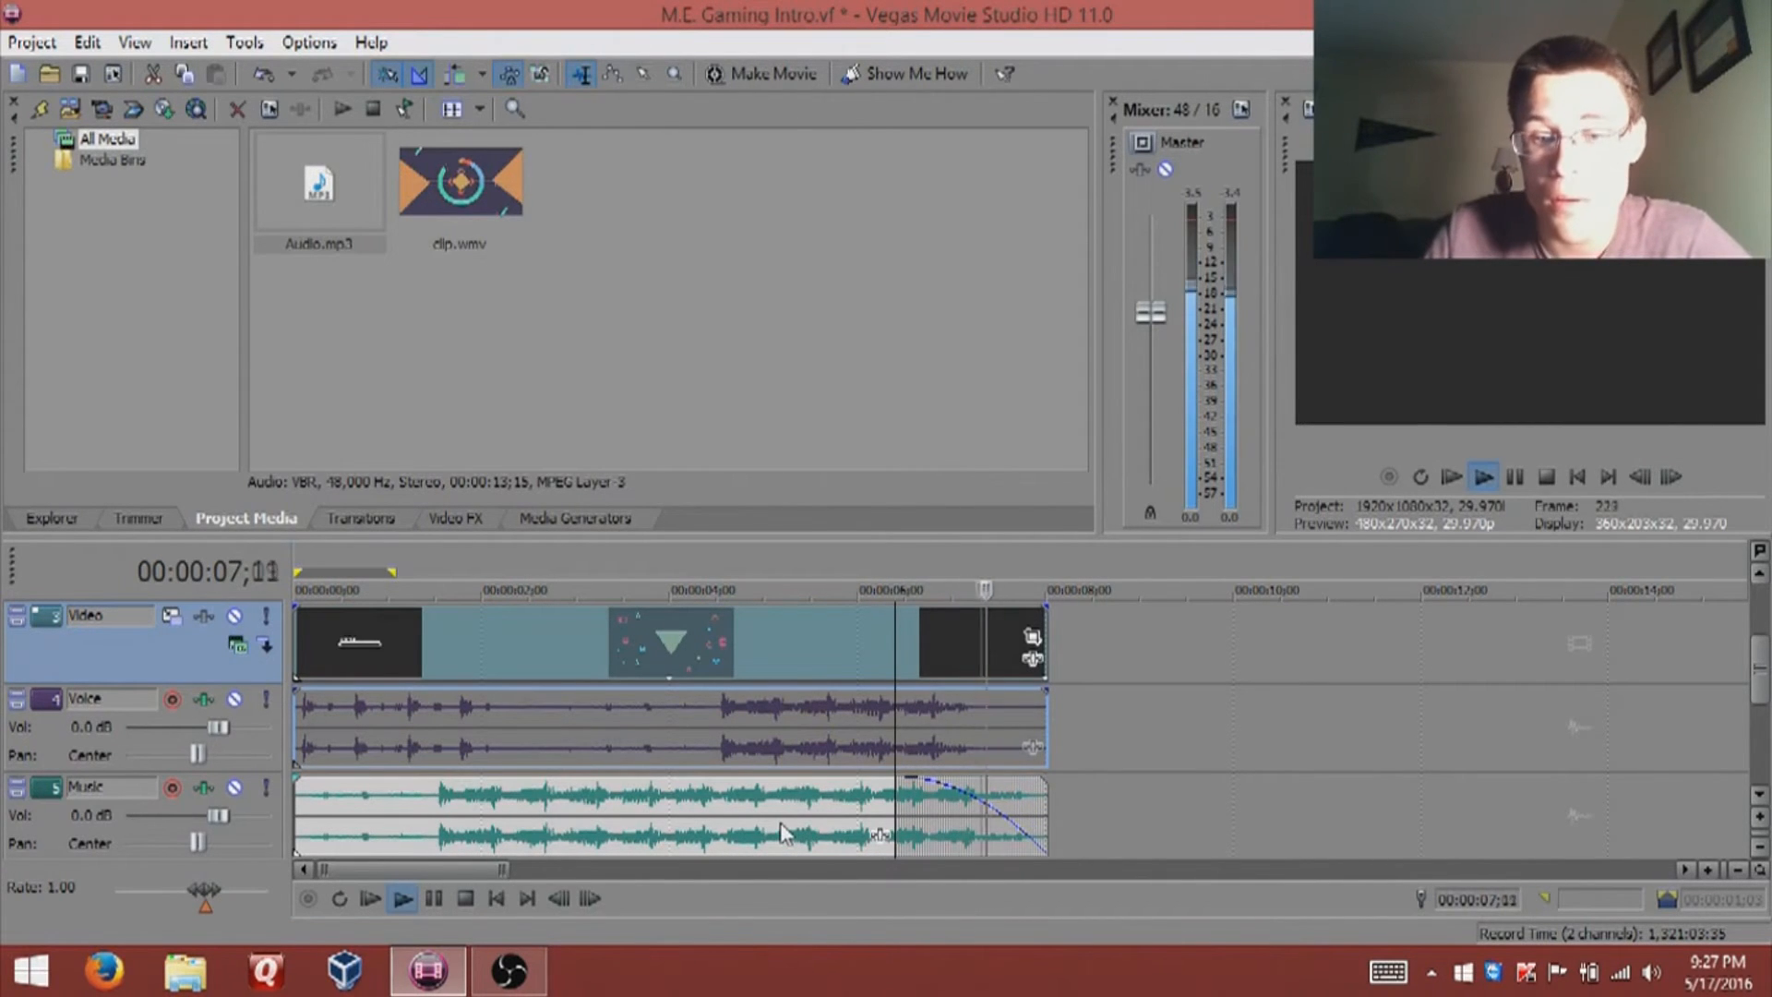
Step: Save the project and play it from about 00:00:01;27 to check the music's fade-out
{"action": "left_click", "coordinate": [473, 805]}
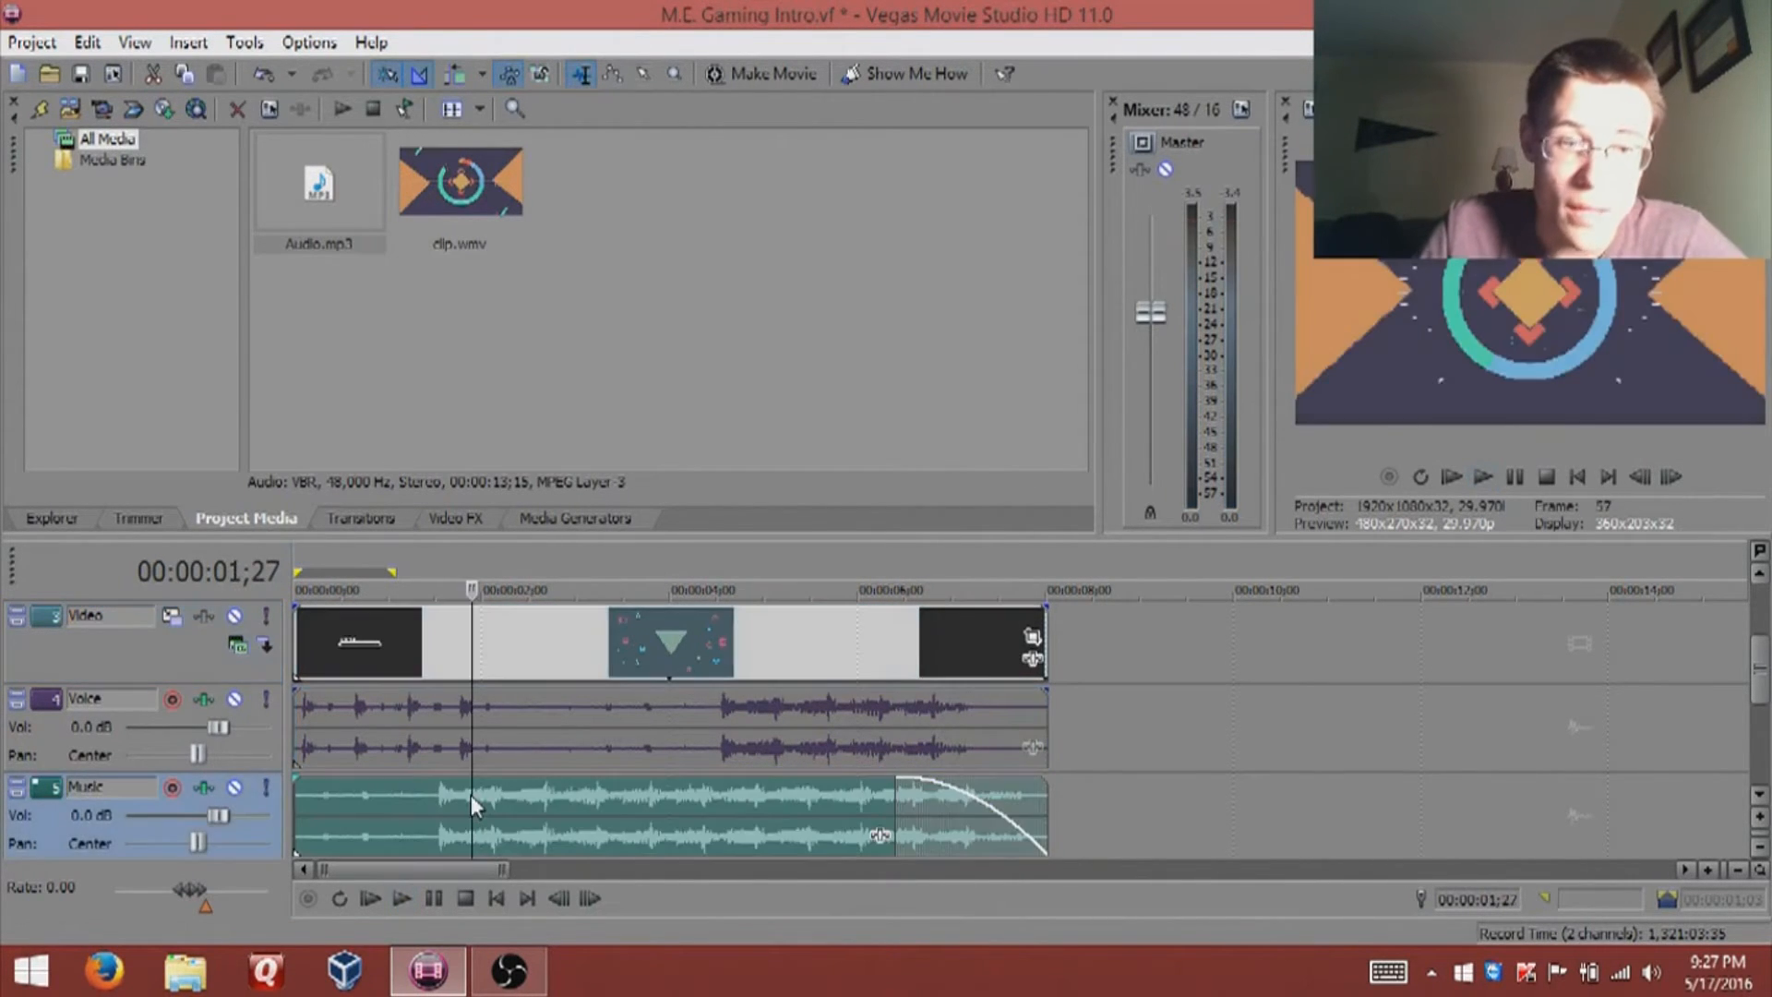
{"action": "key", "text": "ctrl+s"}
{"action": "key", "text": "space"}
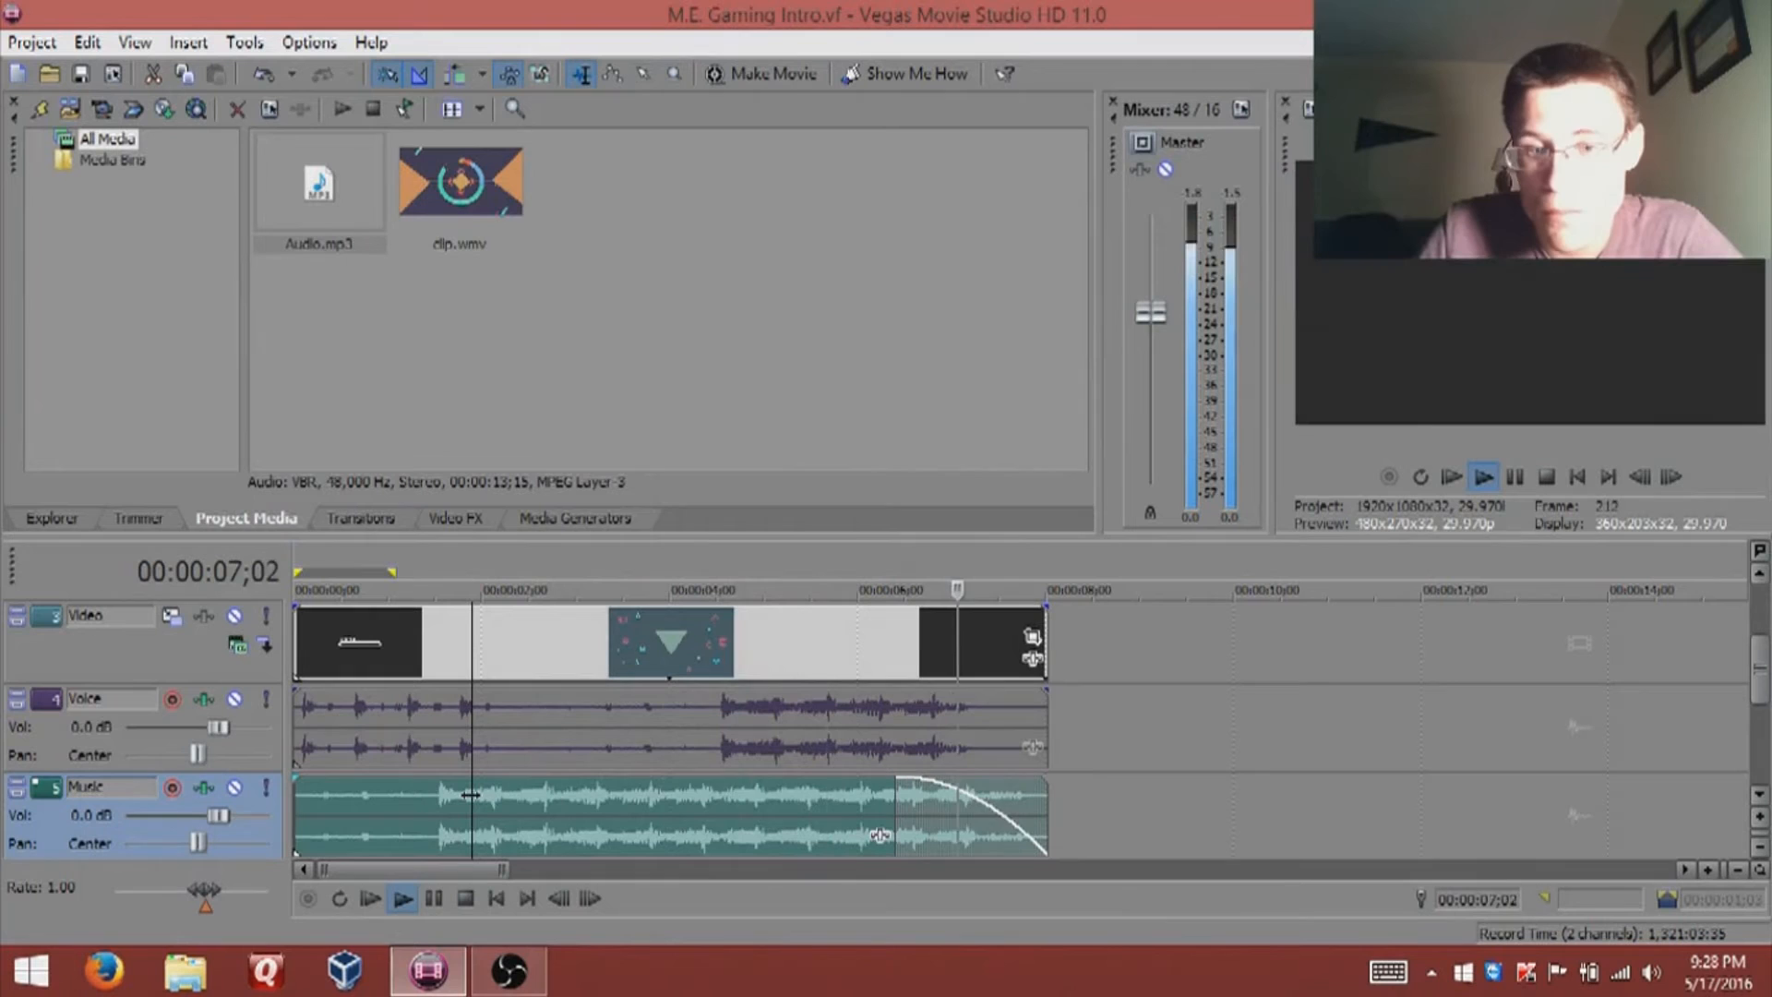
{"action": "key", "text": "Return"}
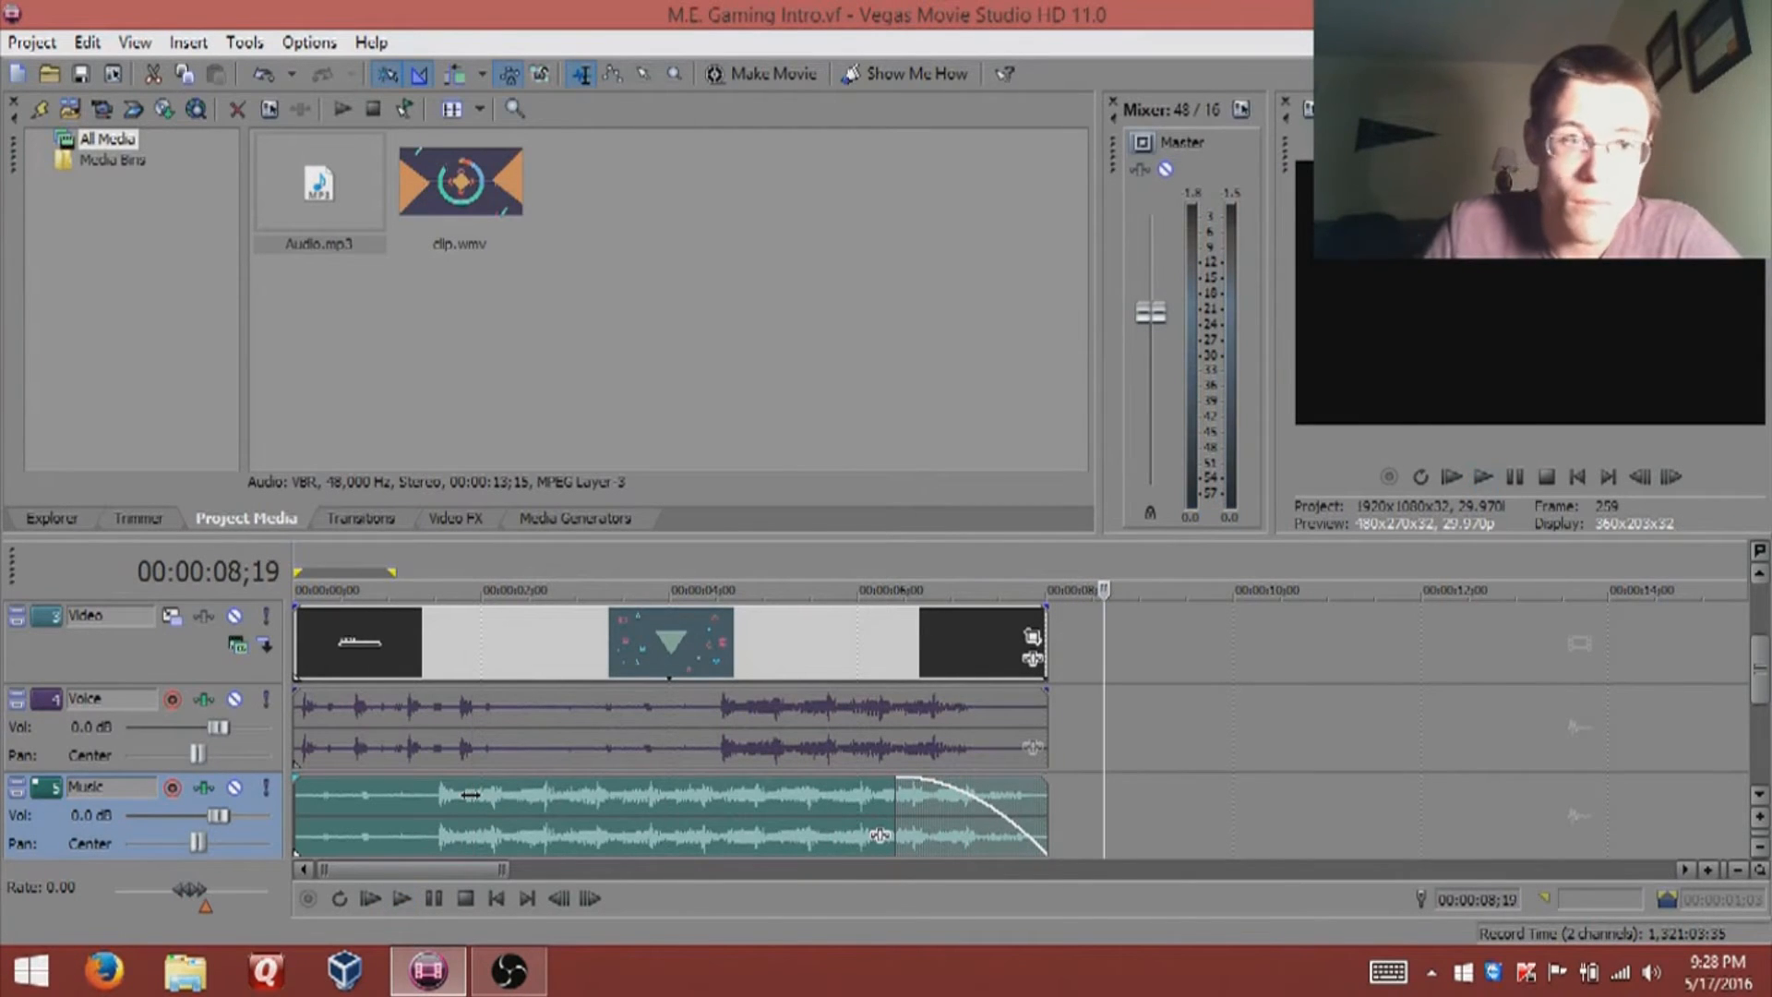
Step: Play the intro with the Text track in view to examine where the animation leaves room for a title
{"action": "left_click_drag", "start_coordinate": [1765, 693], "coordinate": [1765, 651]}
{"action": "left_click", "coordinate": [540, 729]}
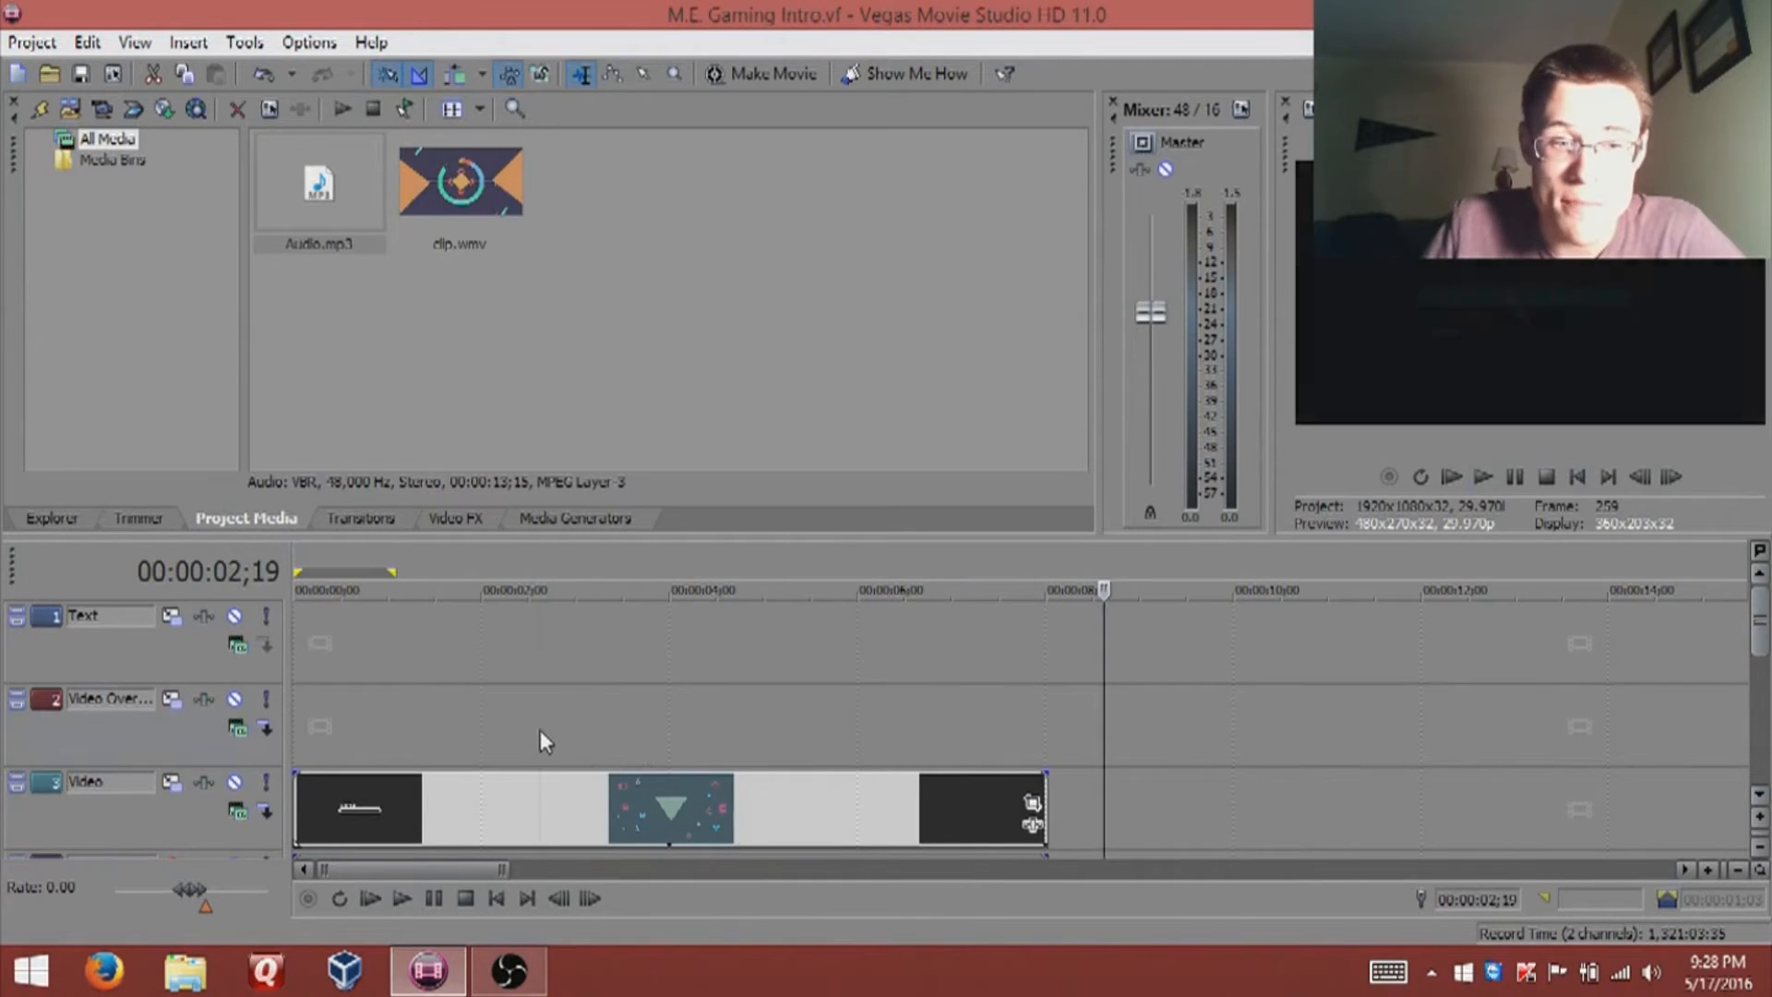
{"action": "key", "text": "space"}
{"action": "key", "text": "space"}
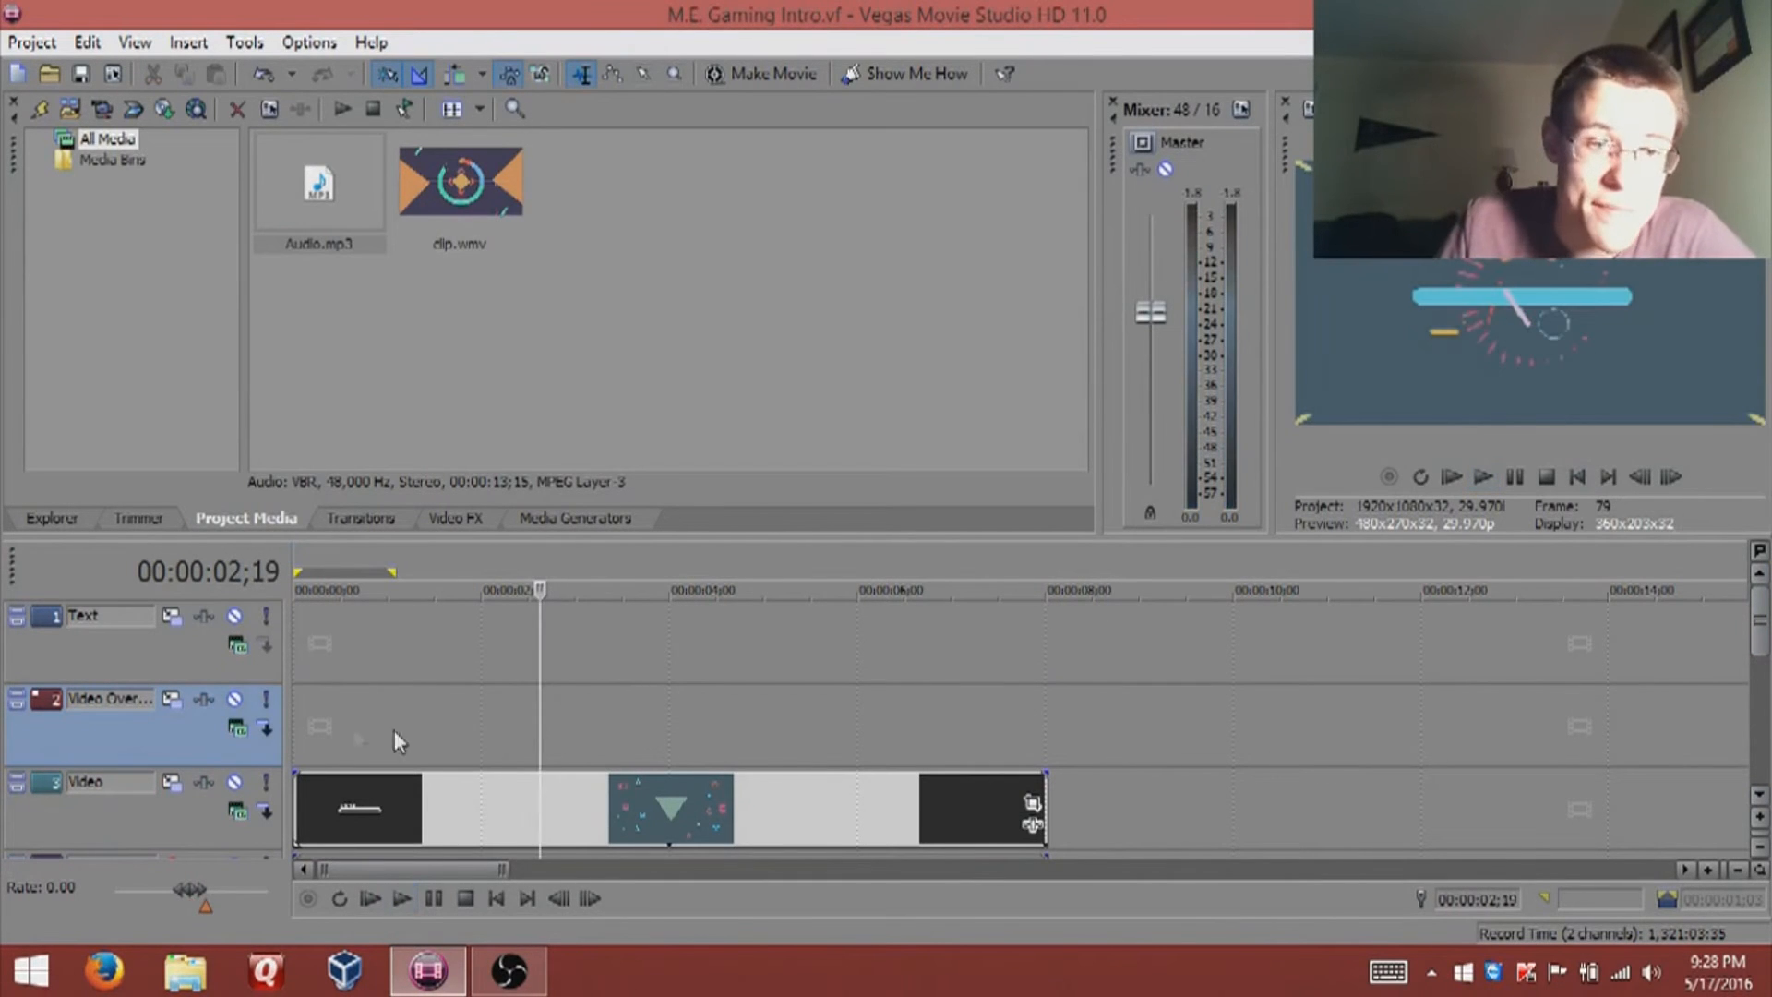
{"action": "left_click", "coordinate": [1577, 476]}
{"action": "left_click", "coordinate": [1485, 478]}
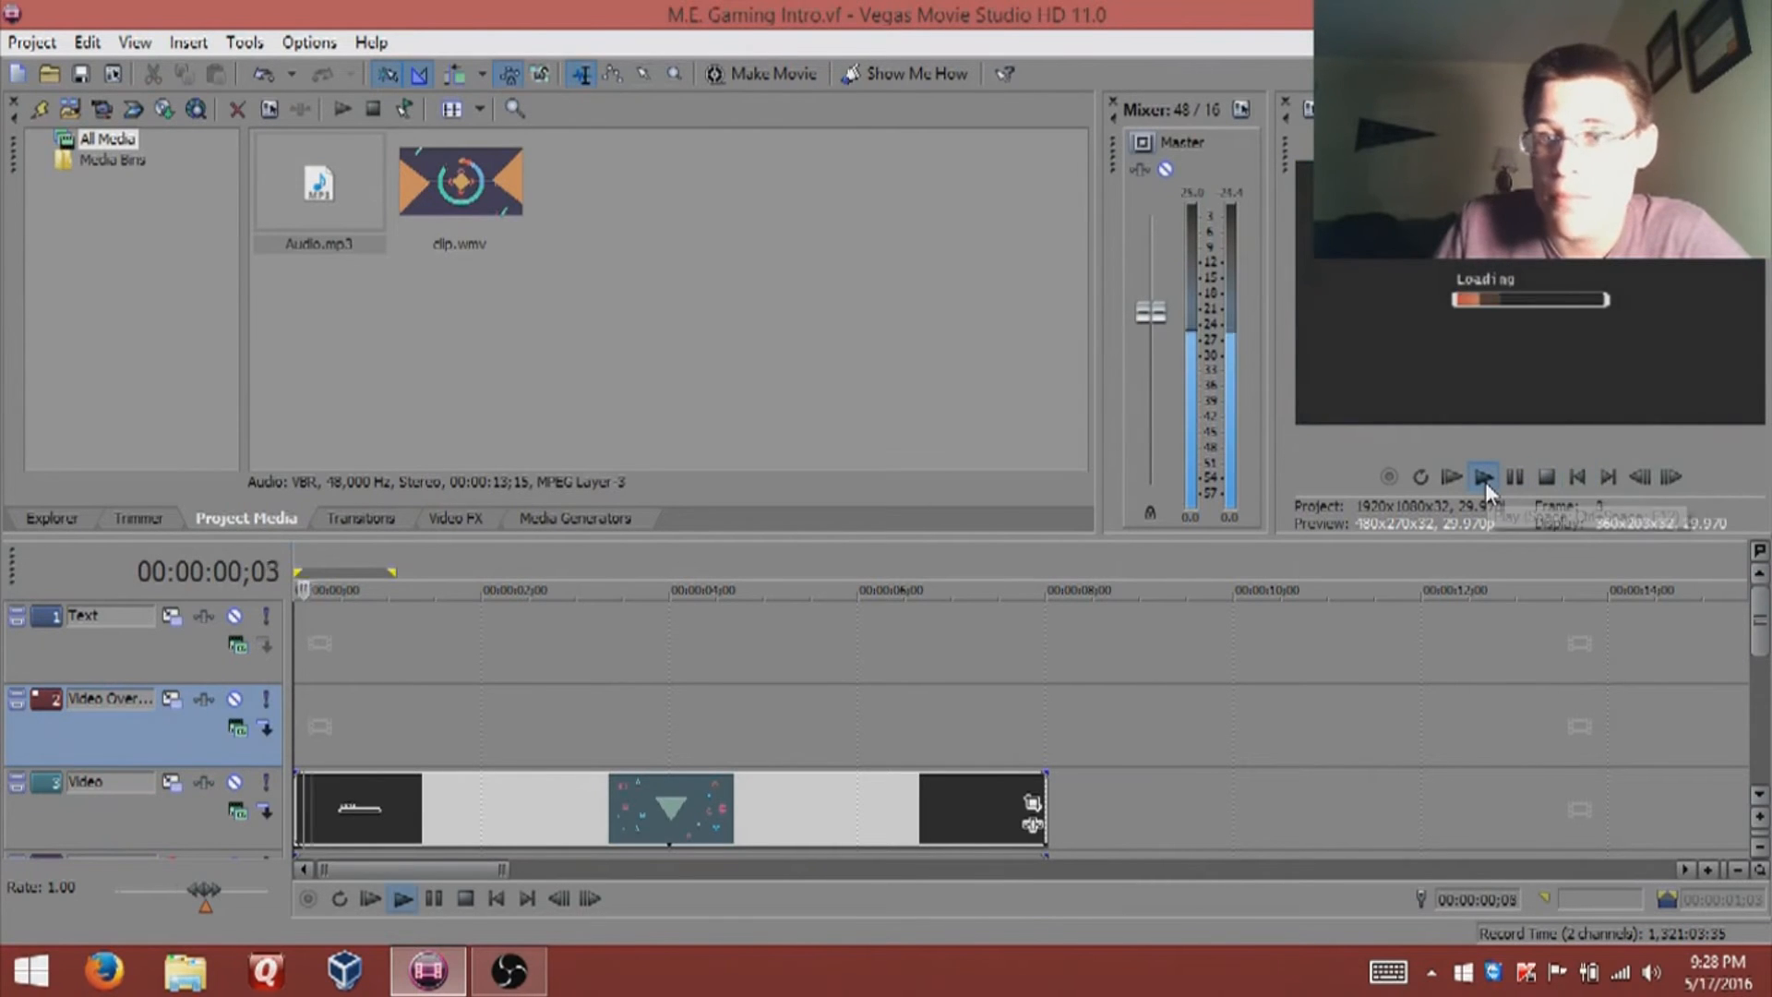
{"action": "left_click", "coordinate": [1548, 476]}
{"action": "left_click", "coordinate": [377, 696]}
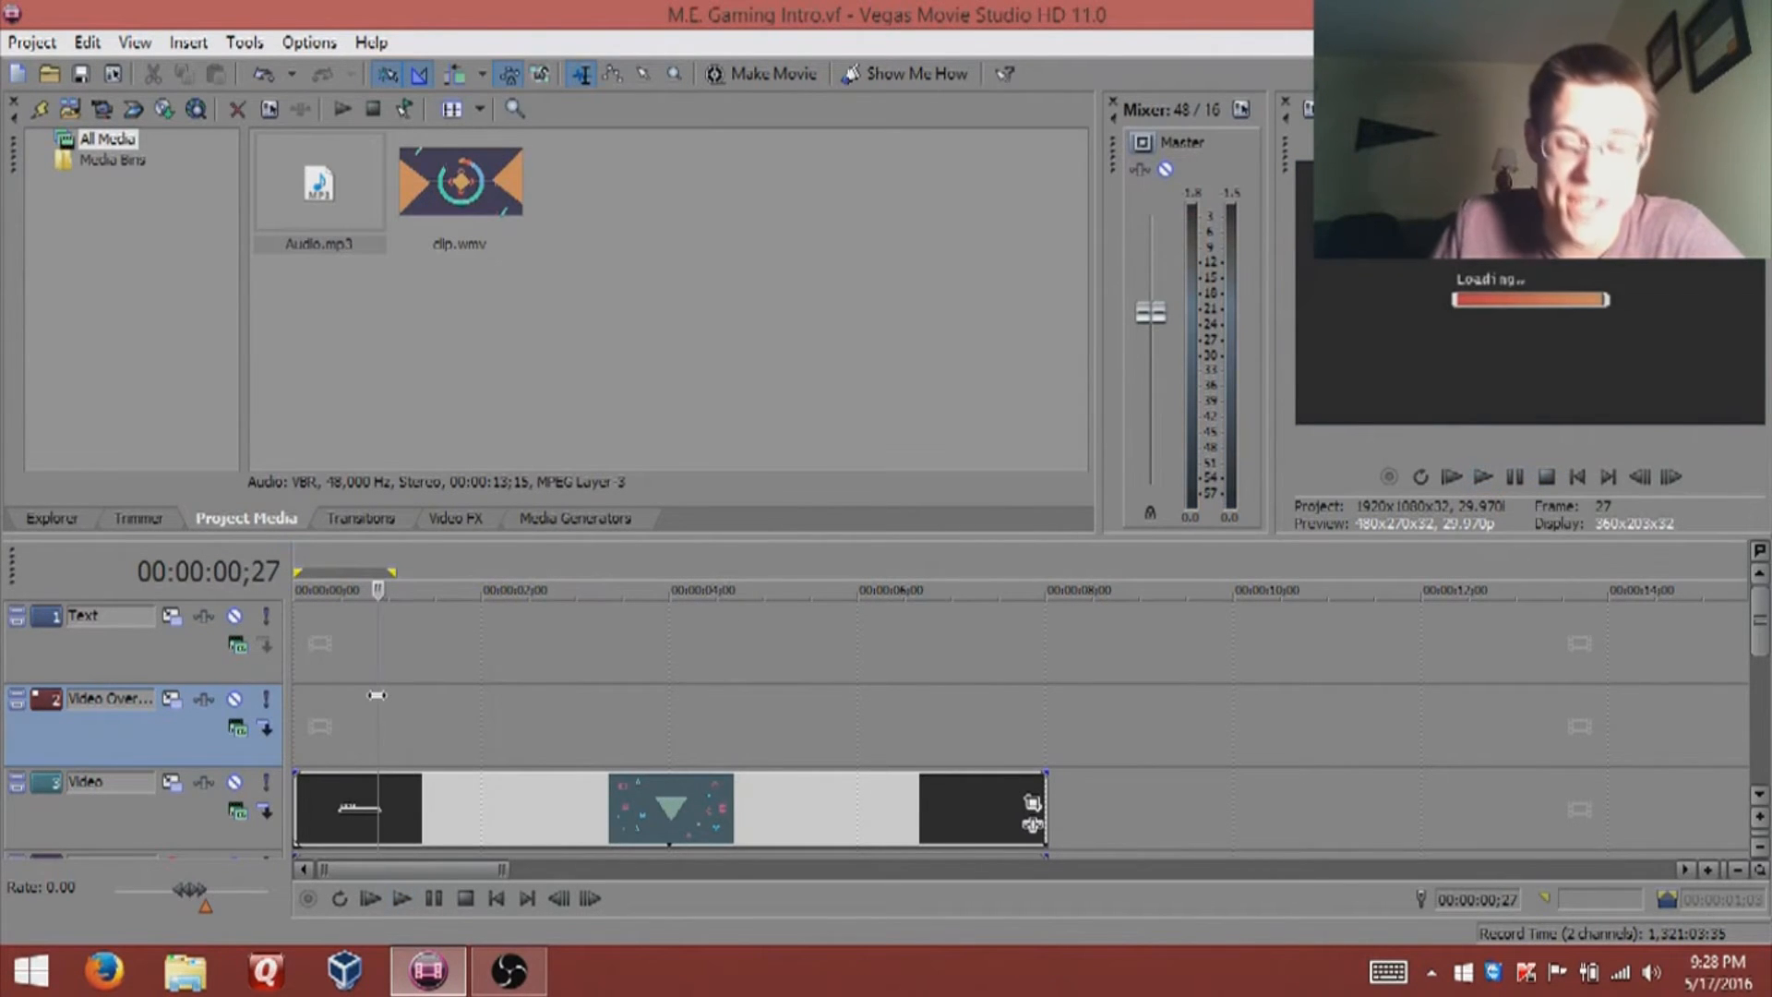
{"action": "key", "text": "space"}
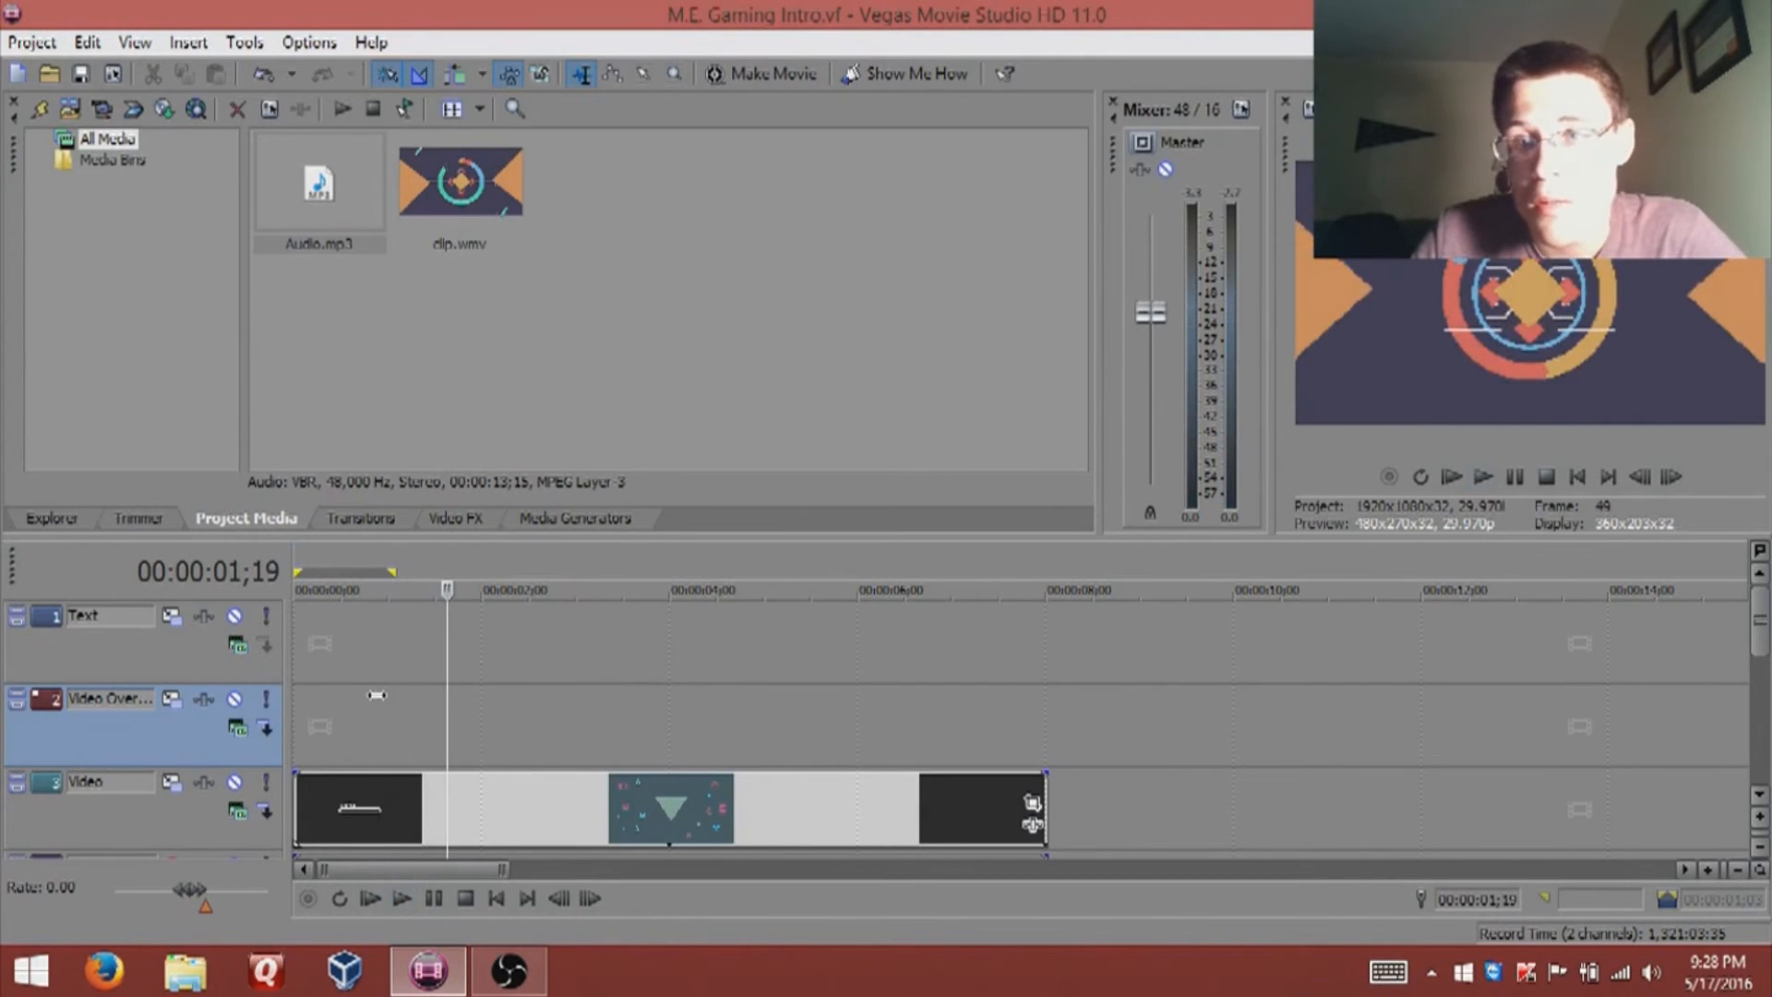
{"action": "key", "text": "space"}
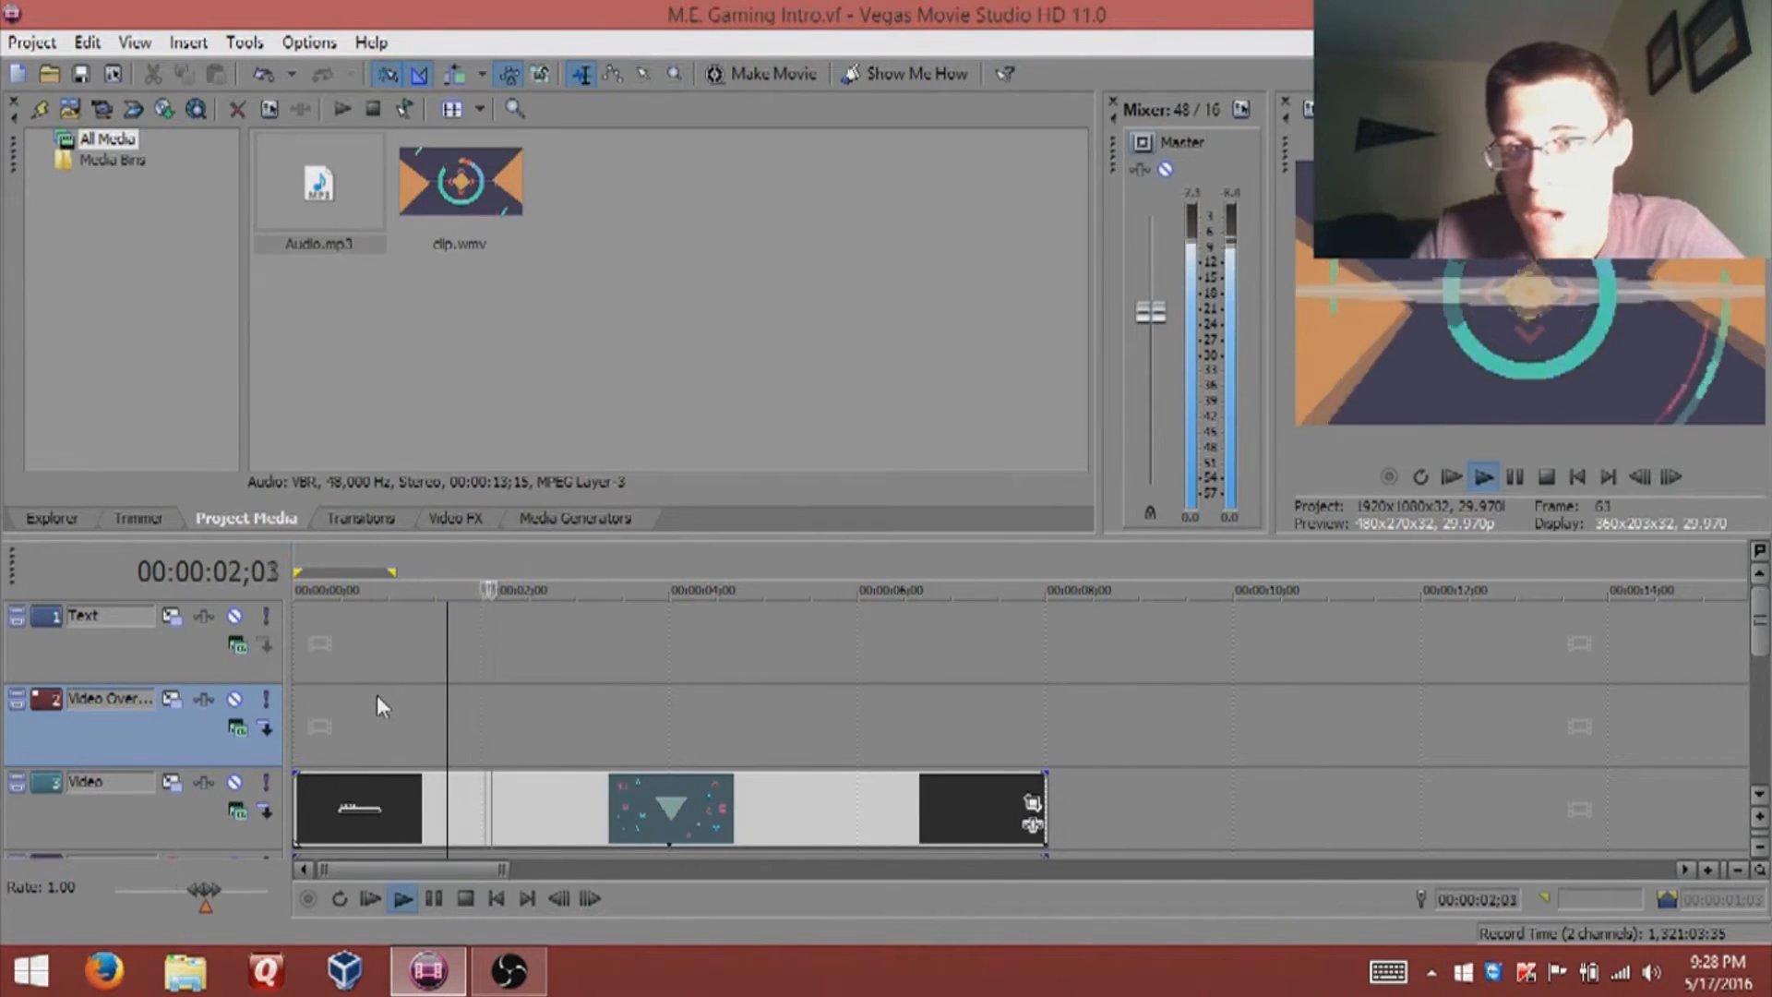
{"action": "key", "text": "Return"}
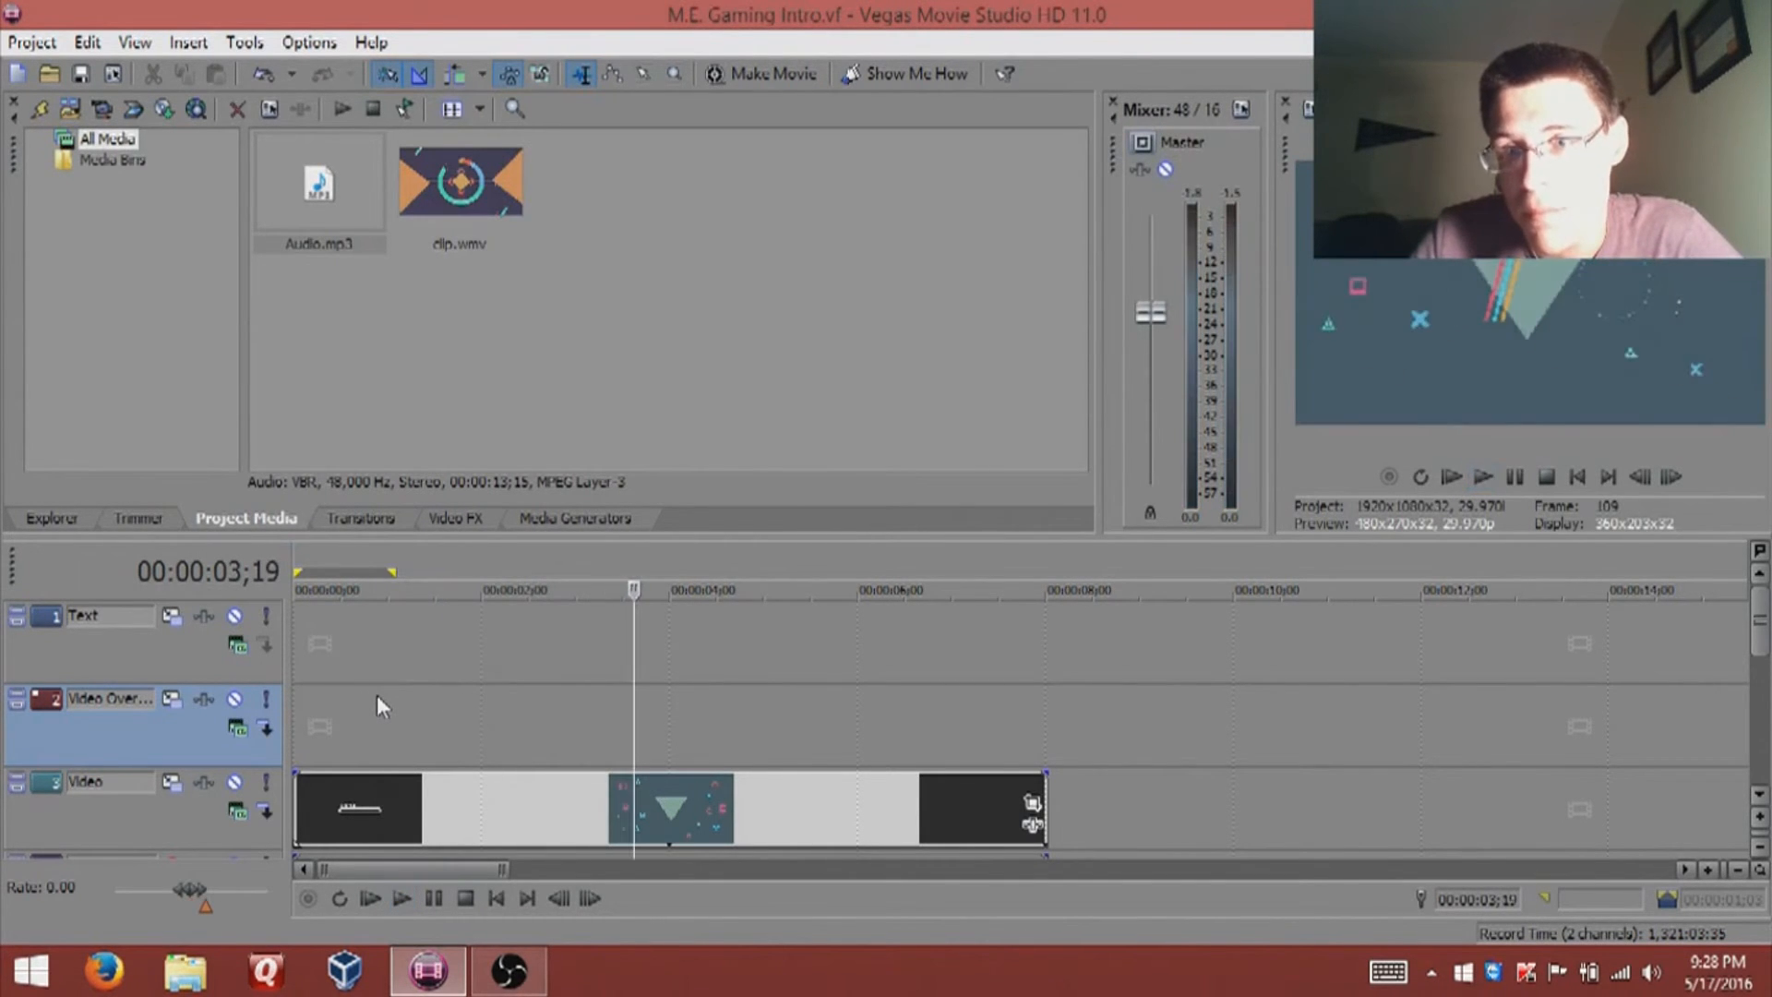
{"action": "key", "text": "space"}
{"action": "key", "text": "space"}
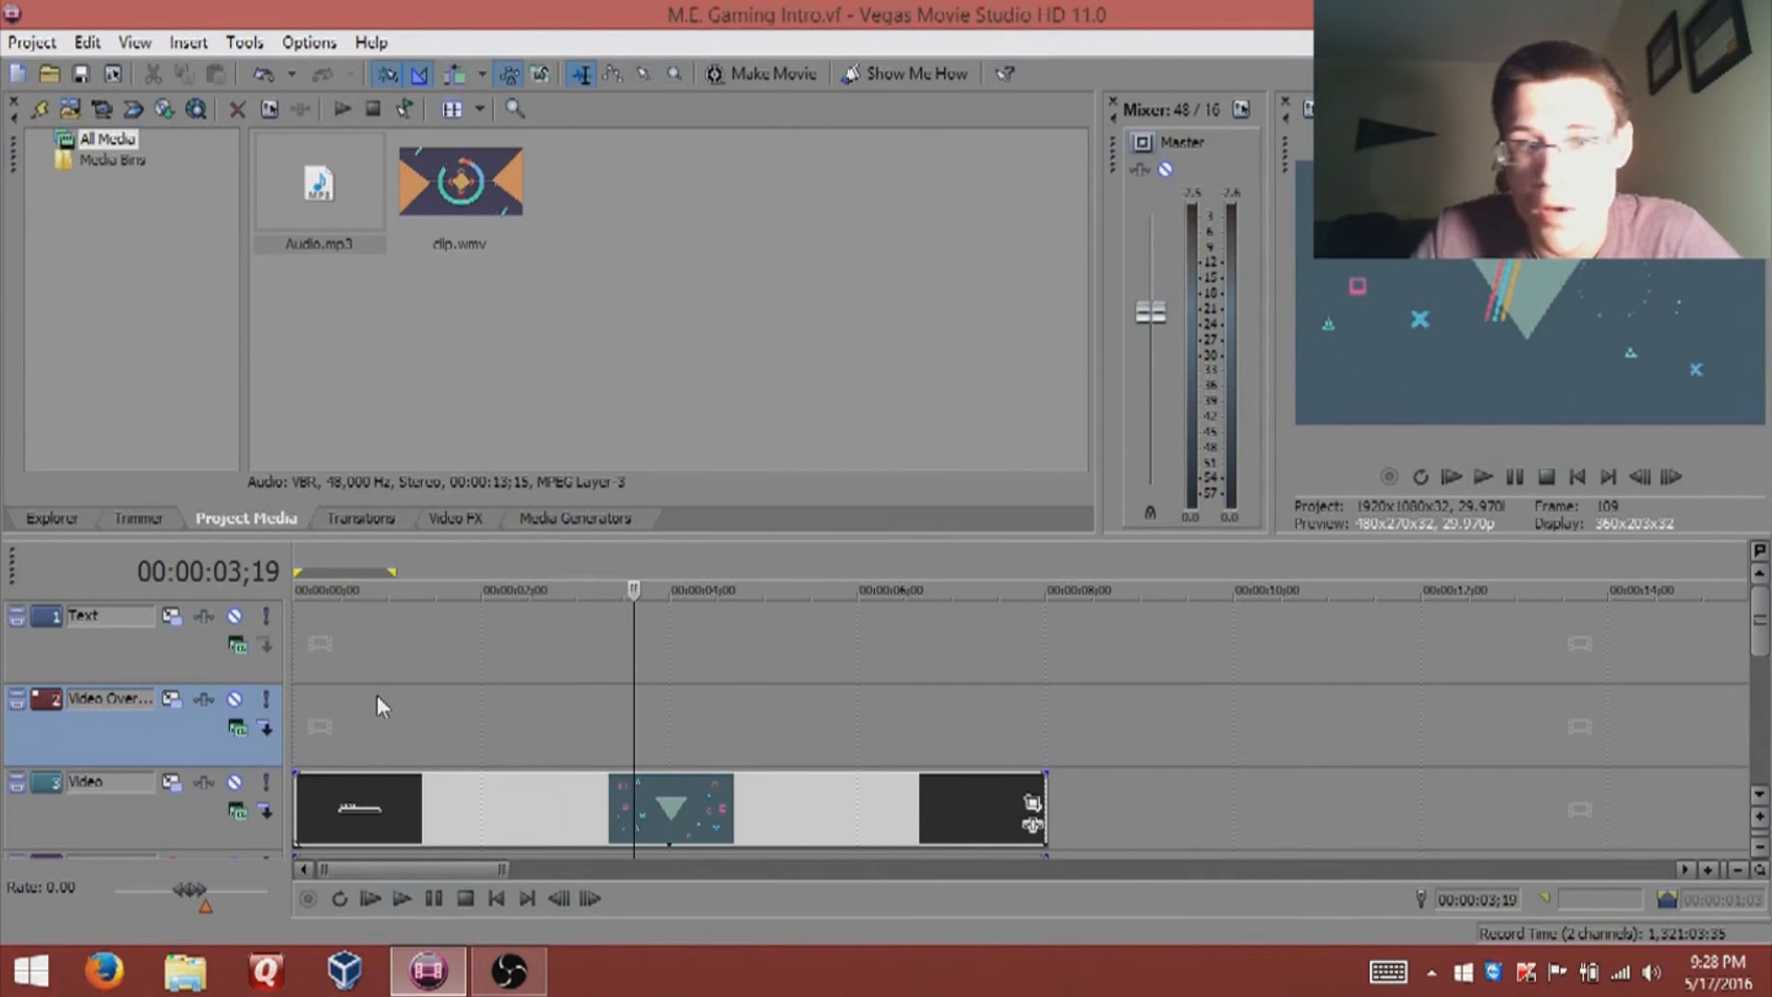
Step: Step through the frames around the triangle animation and place the playhead at 00:00:03;20
{"action": "left_click", "coordinate": [617, 674]}
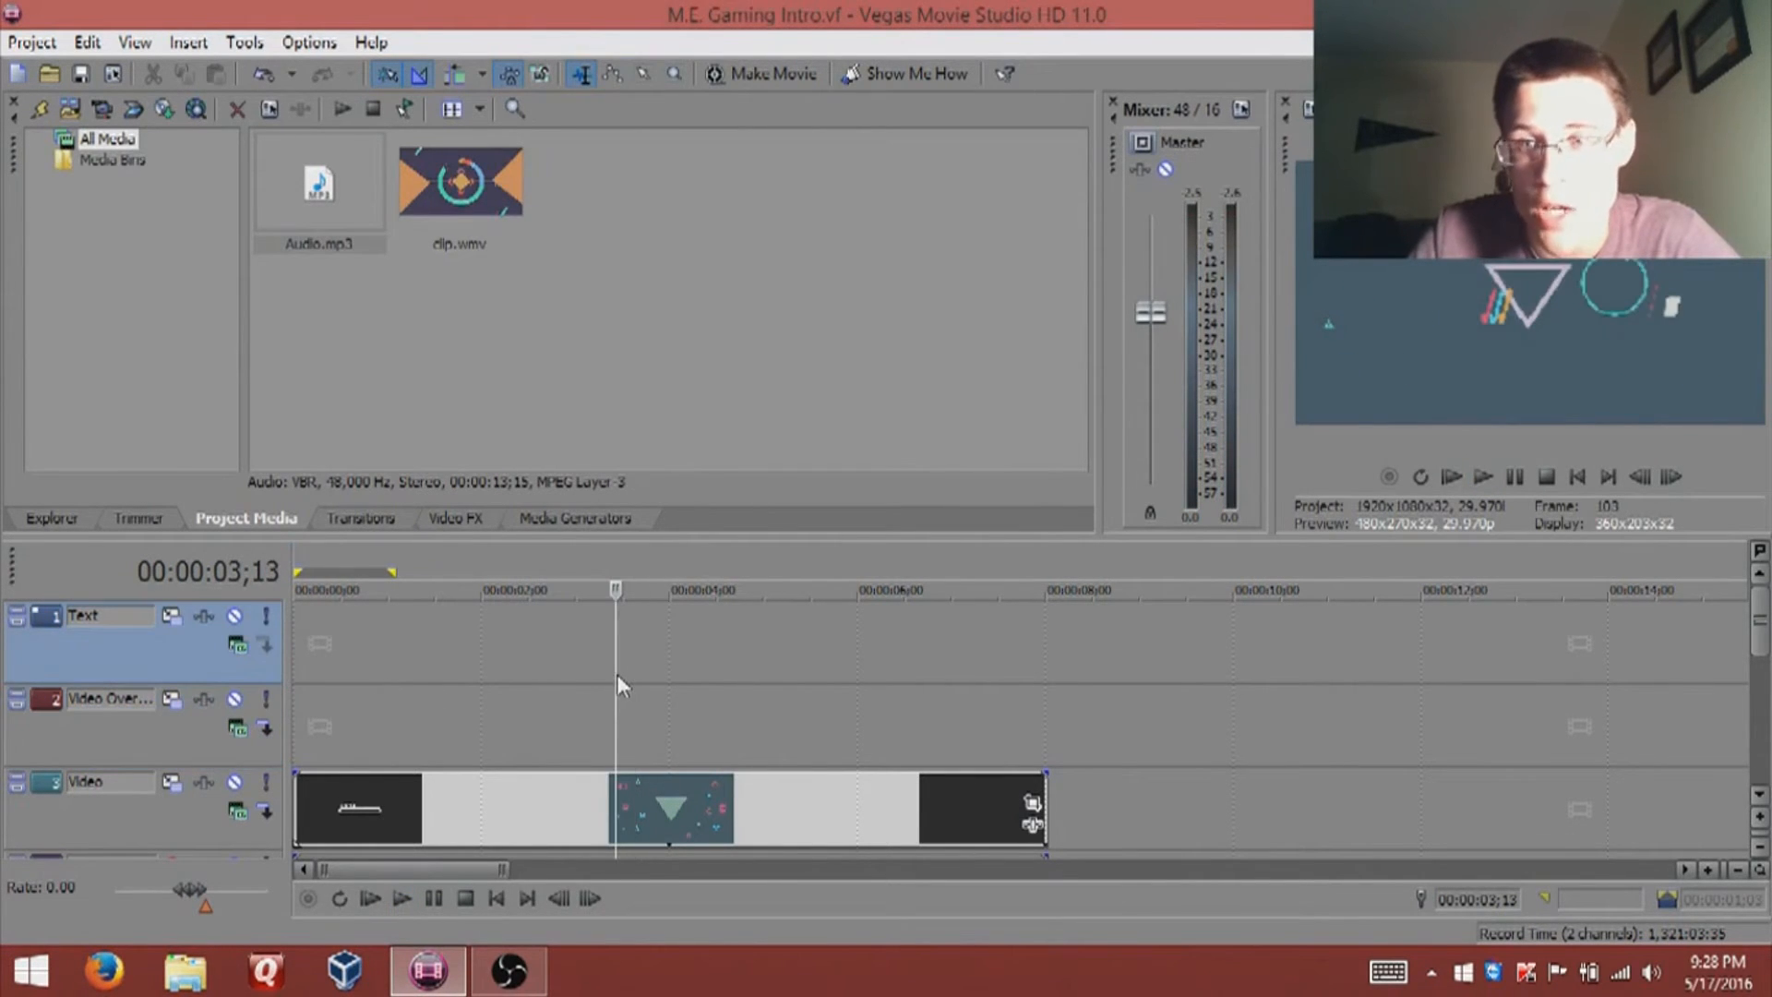
{"action": "key", "text": "space"}
{"action": "key", "text": "Return"}
{"action": "key", "text": "Left"}
{"action": "key", "text": "Left"}
{"action": "key", "text": "Left"}
{"action": "key", "text": "Left"}
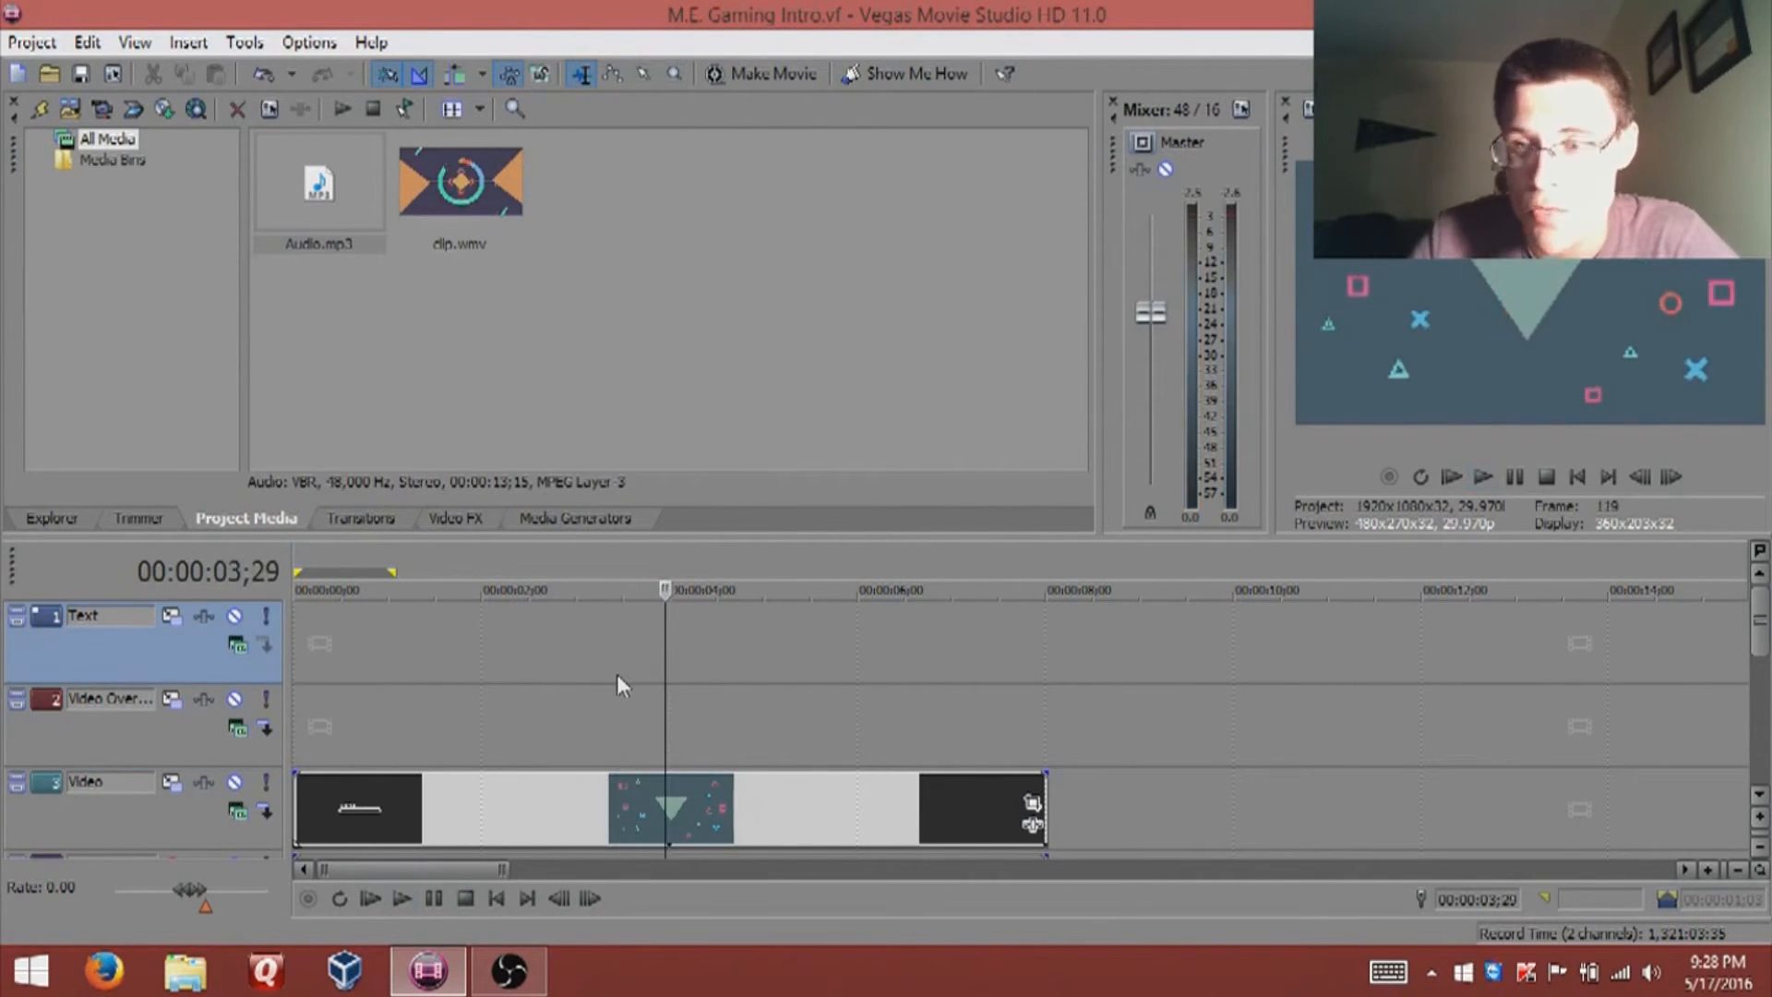
{"action": "key", "text": "Left"}
{"action": "key", "text": "Left"}
{"action": "key", "text": "Left"}
{"action": "key", "text": "Left"}
{"action": "key", "text": "Left"}
{"action": "key", "text": "Left"}
{"action": "key", "text": "Left"}
{"action": "key", "text": "Left"}
{"action": "key", "text": "Left"}
{"action": "key", "text": "Left"}
{"action": "key", "text": "Left"}
{"action": "key", "text": "Left"}
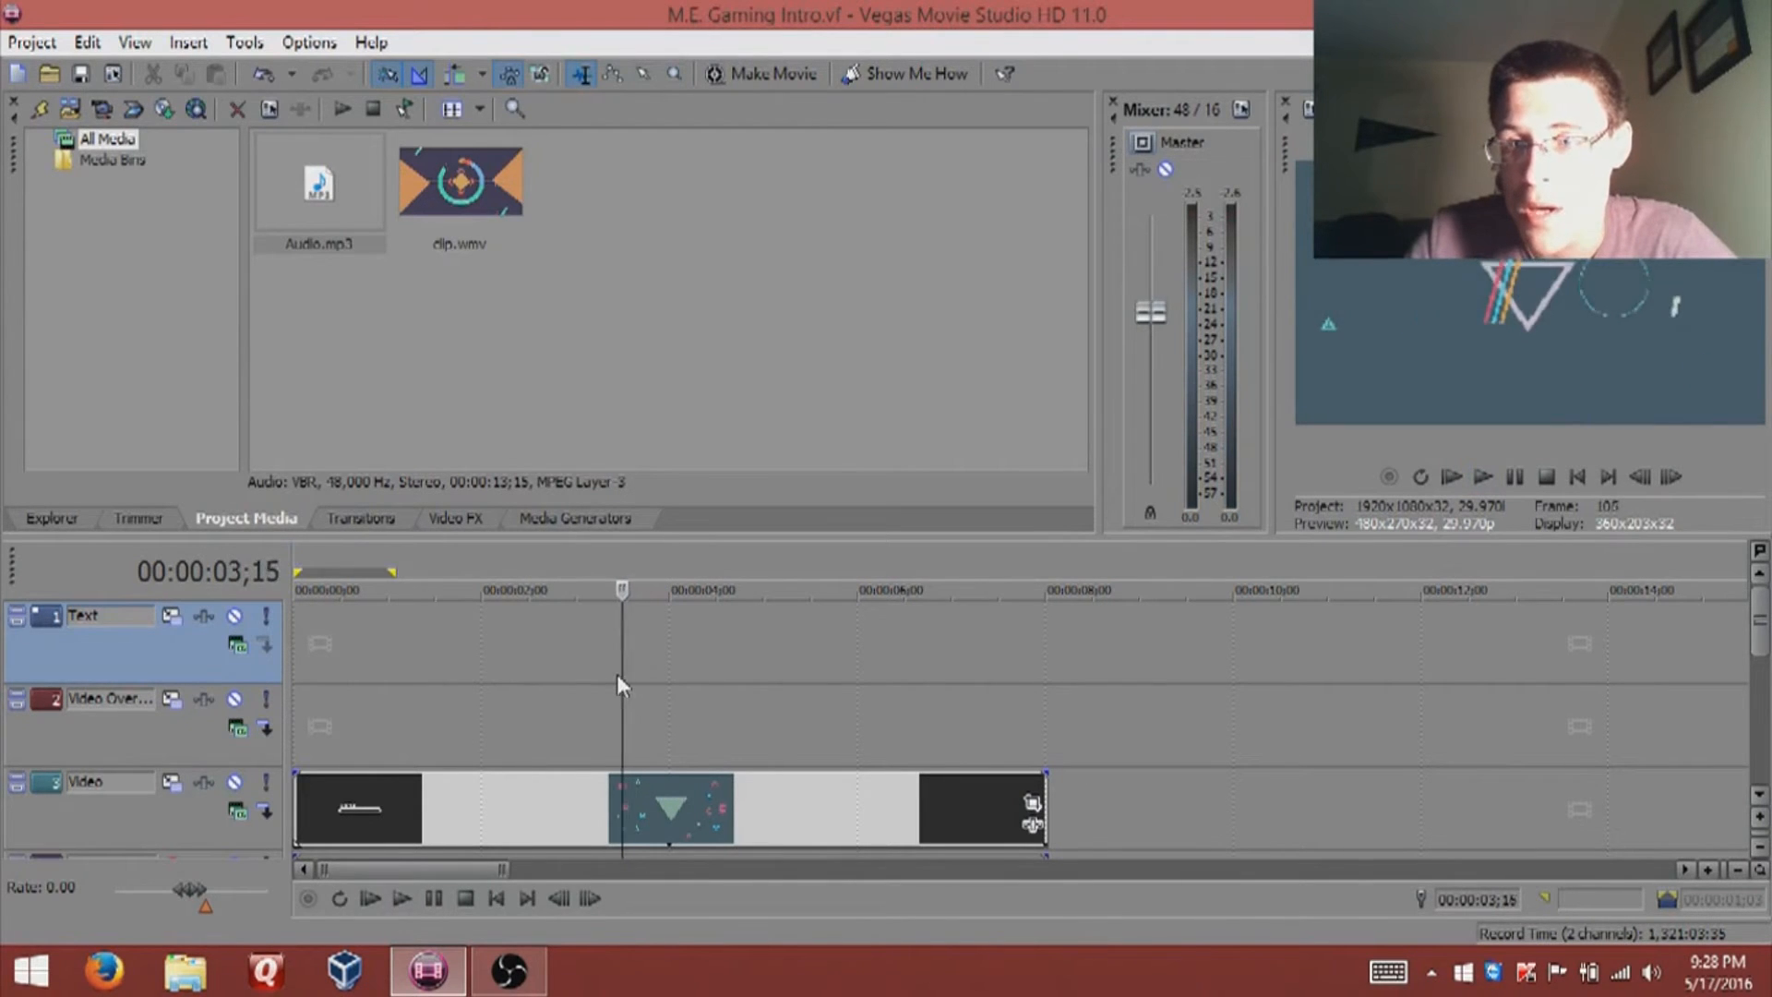
{"action": "key", "text": "Right"}
{"action": "key", "text": "Right"}
{"action": "key", "text": "Right"}
{"action": "key", "text": "Right"}
{"action": "key", "text": "Right"}
{"action": "key", "text": "Right"}
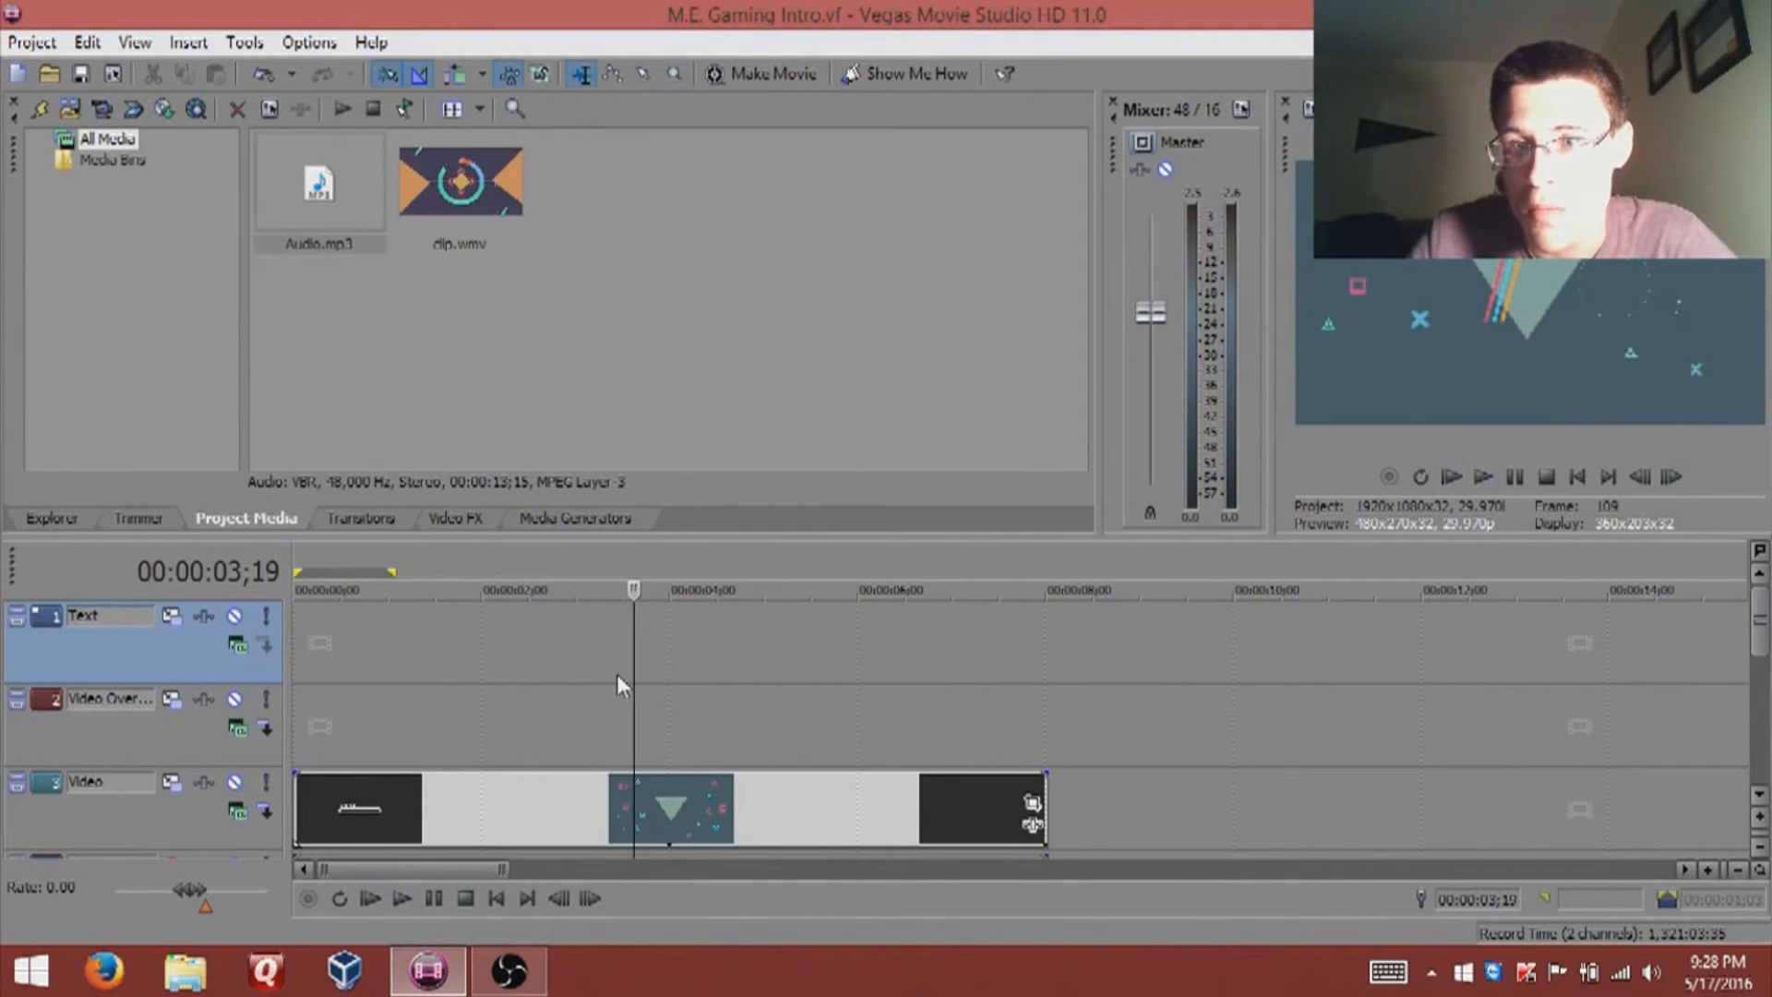
{"action": "key", "text": "Right"}
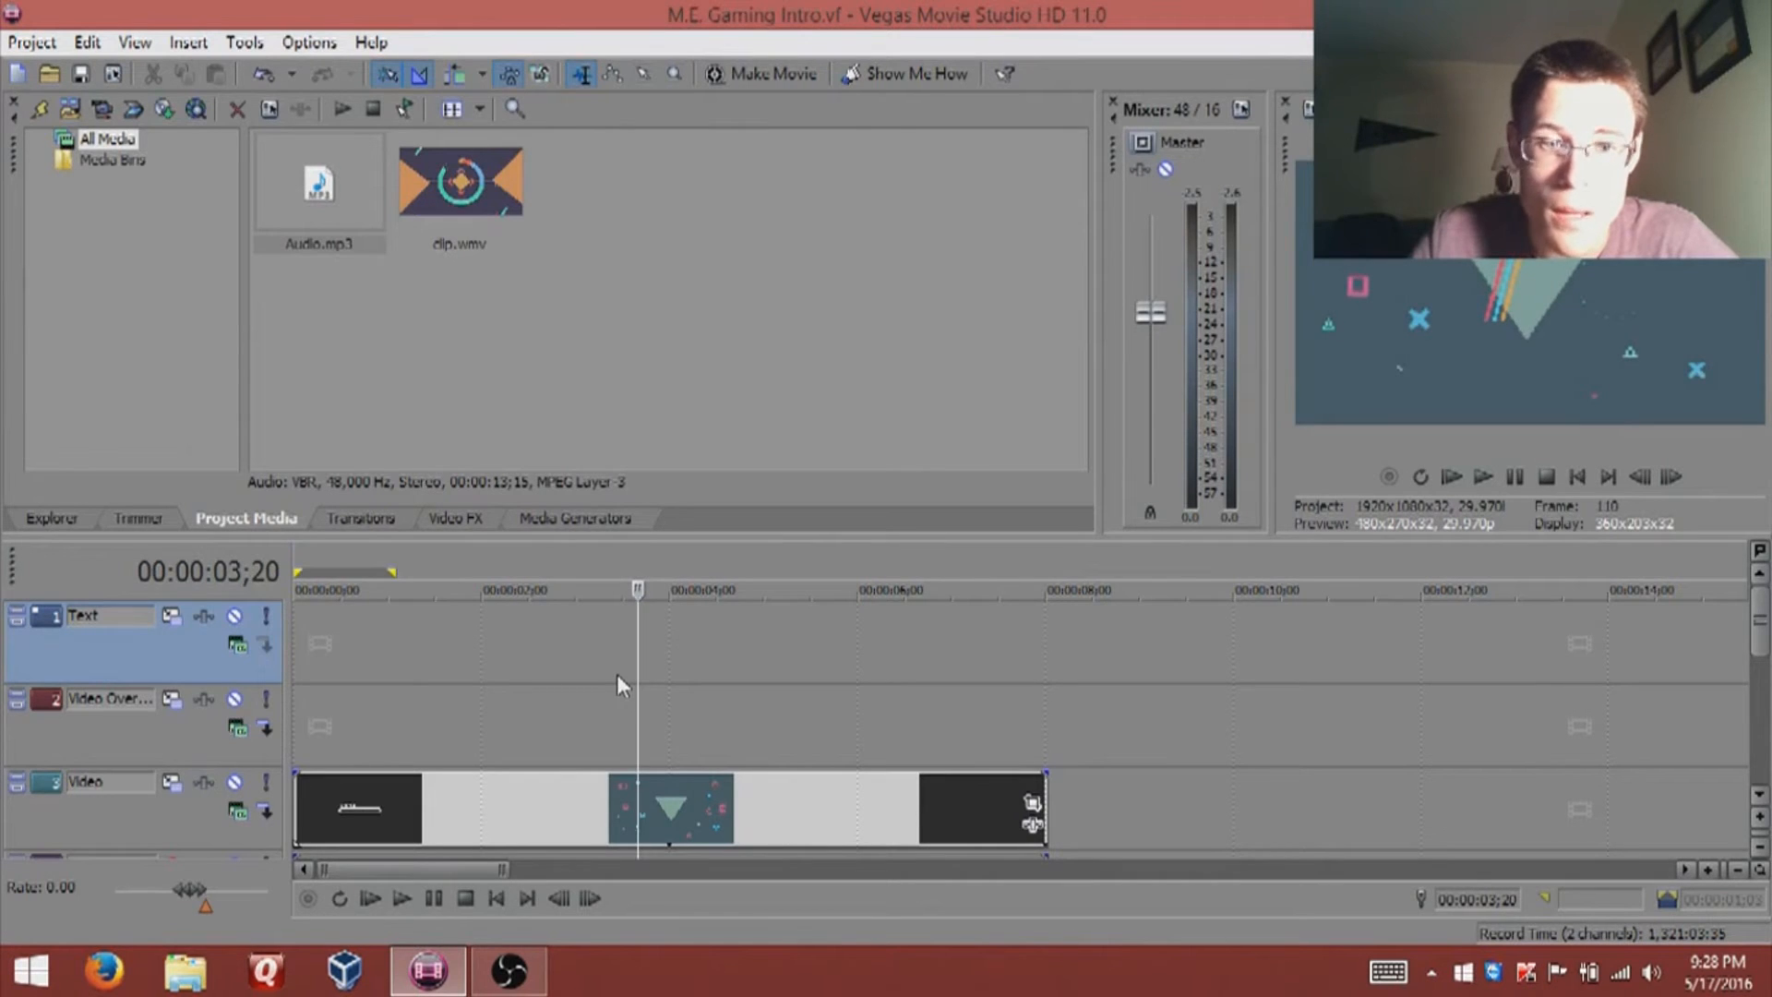
Step: Add a default Titles & Text event to the Text track, starting at 00:00:03;20
{"action": "left_click", "coordinate": [585, 515]}
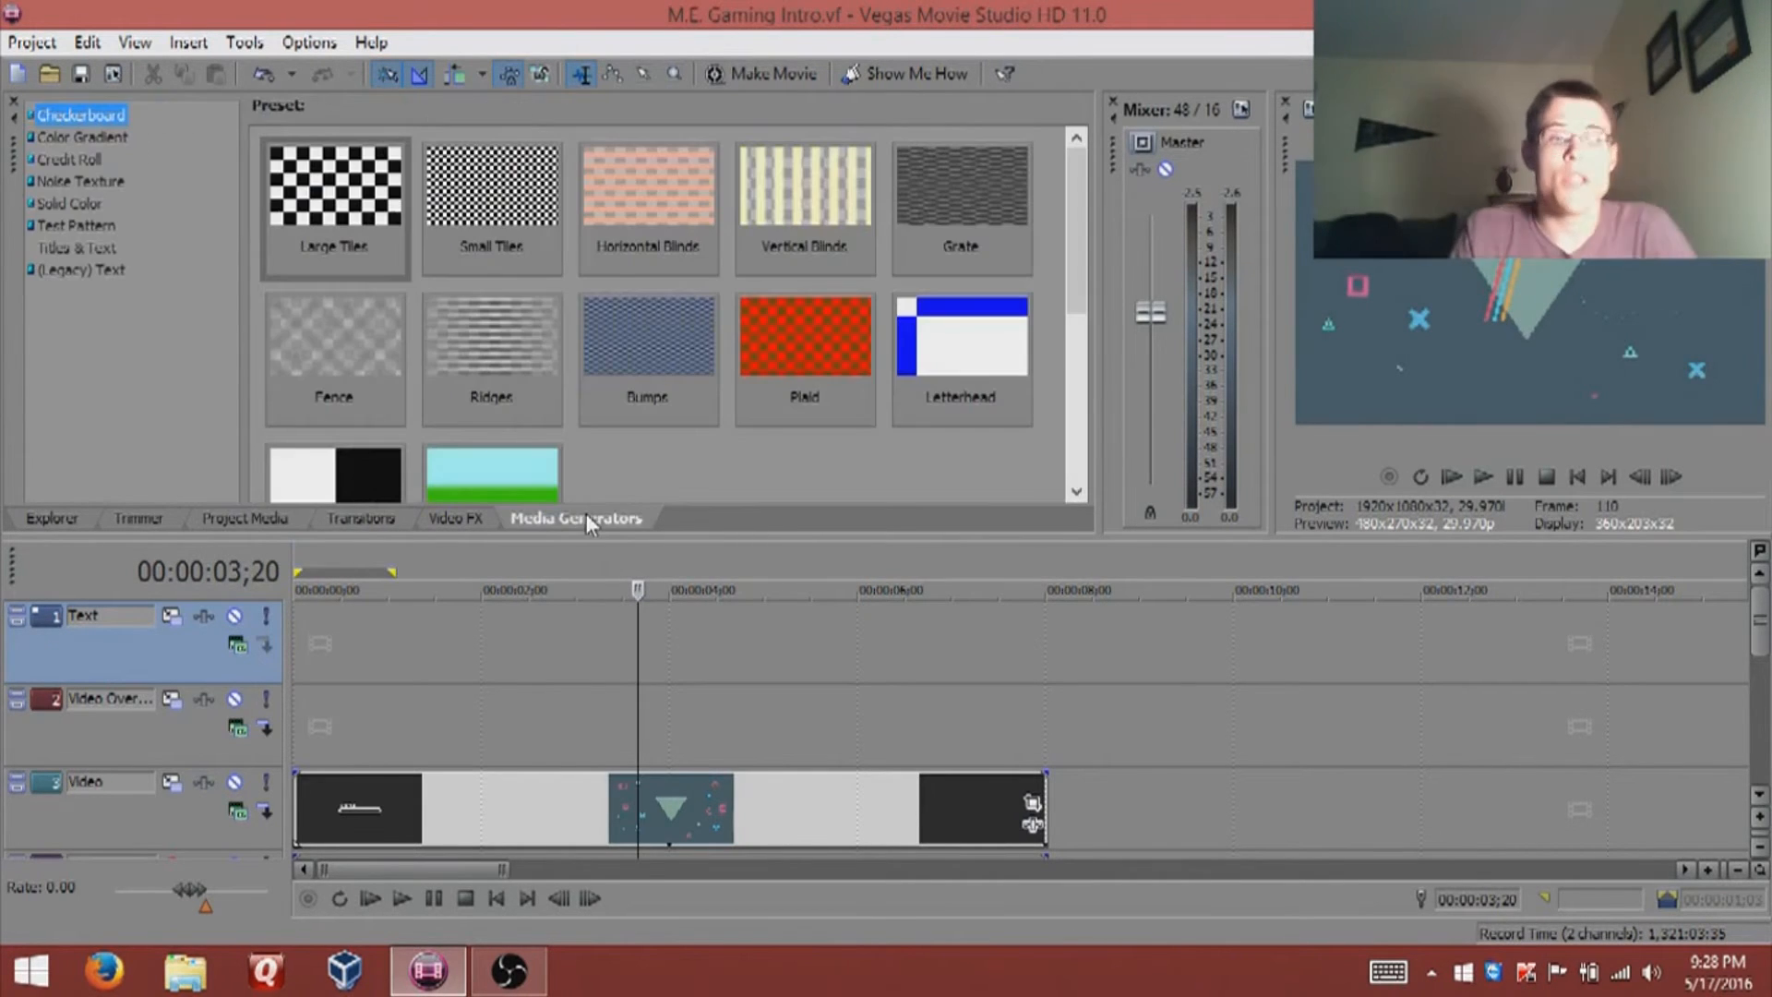
{"action": "left_click", "coordinate": [91, 243]}
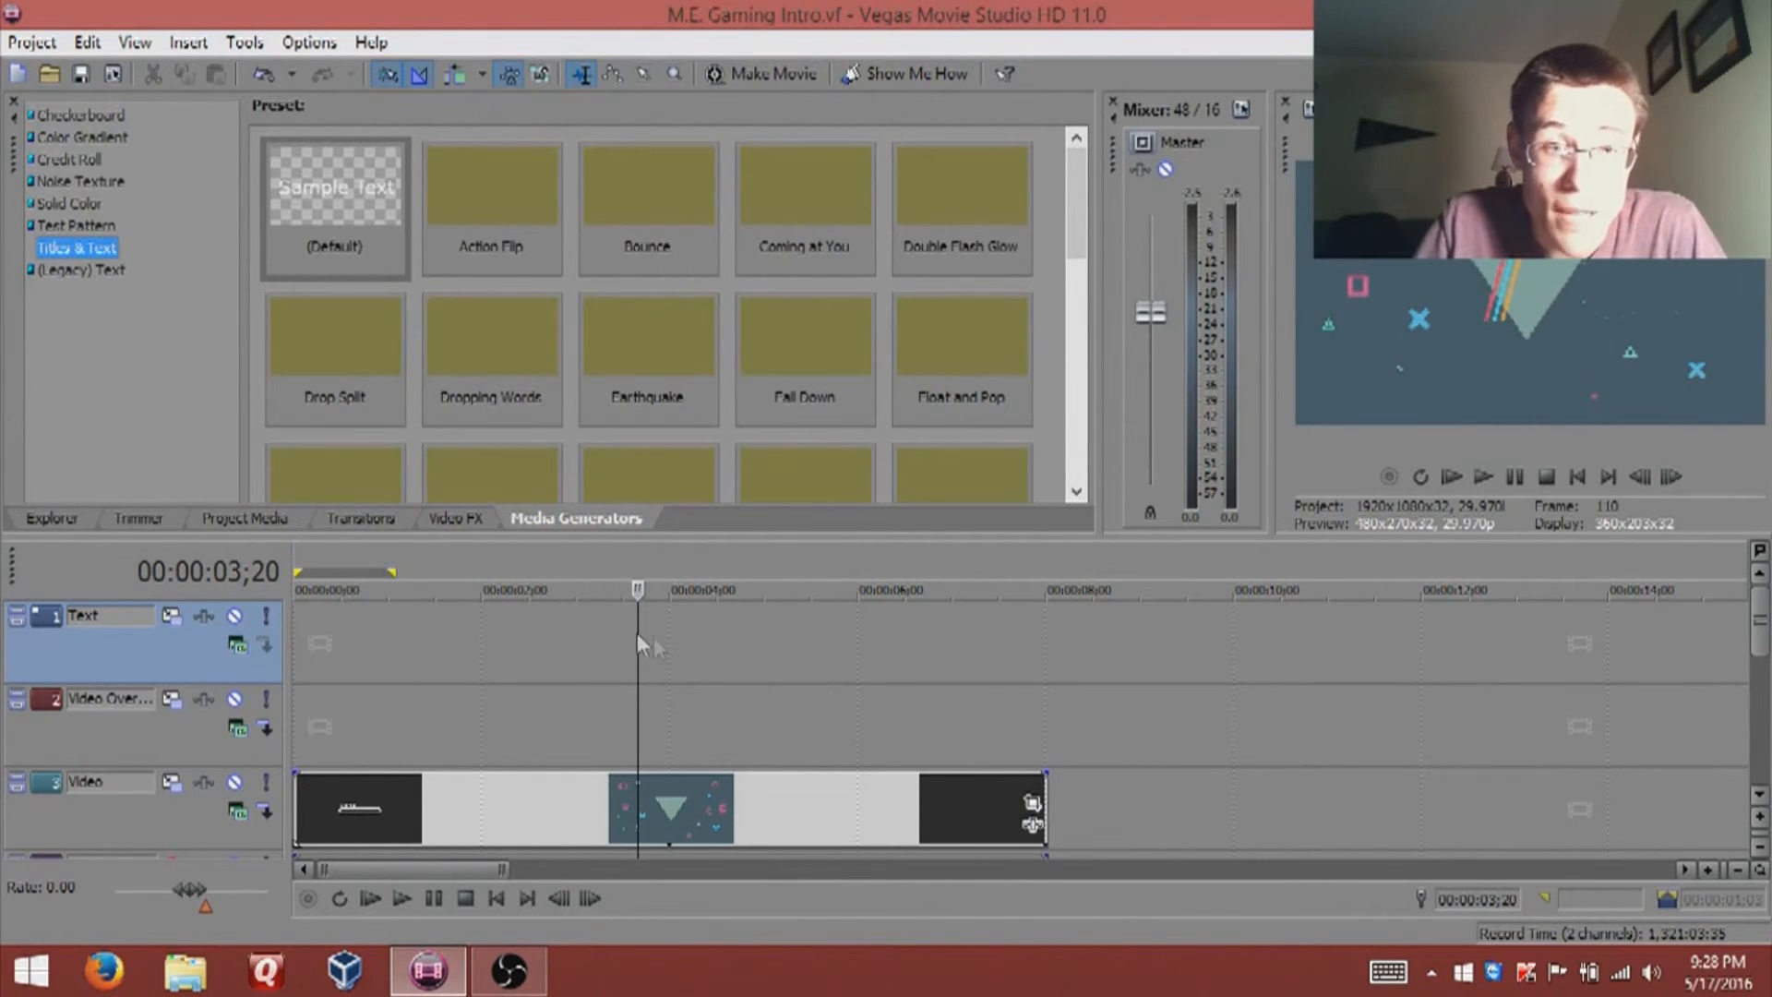
{"action": "left_click_drag", "start_coordinate": [735, 482], "coordinate": [646, 651]}
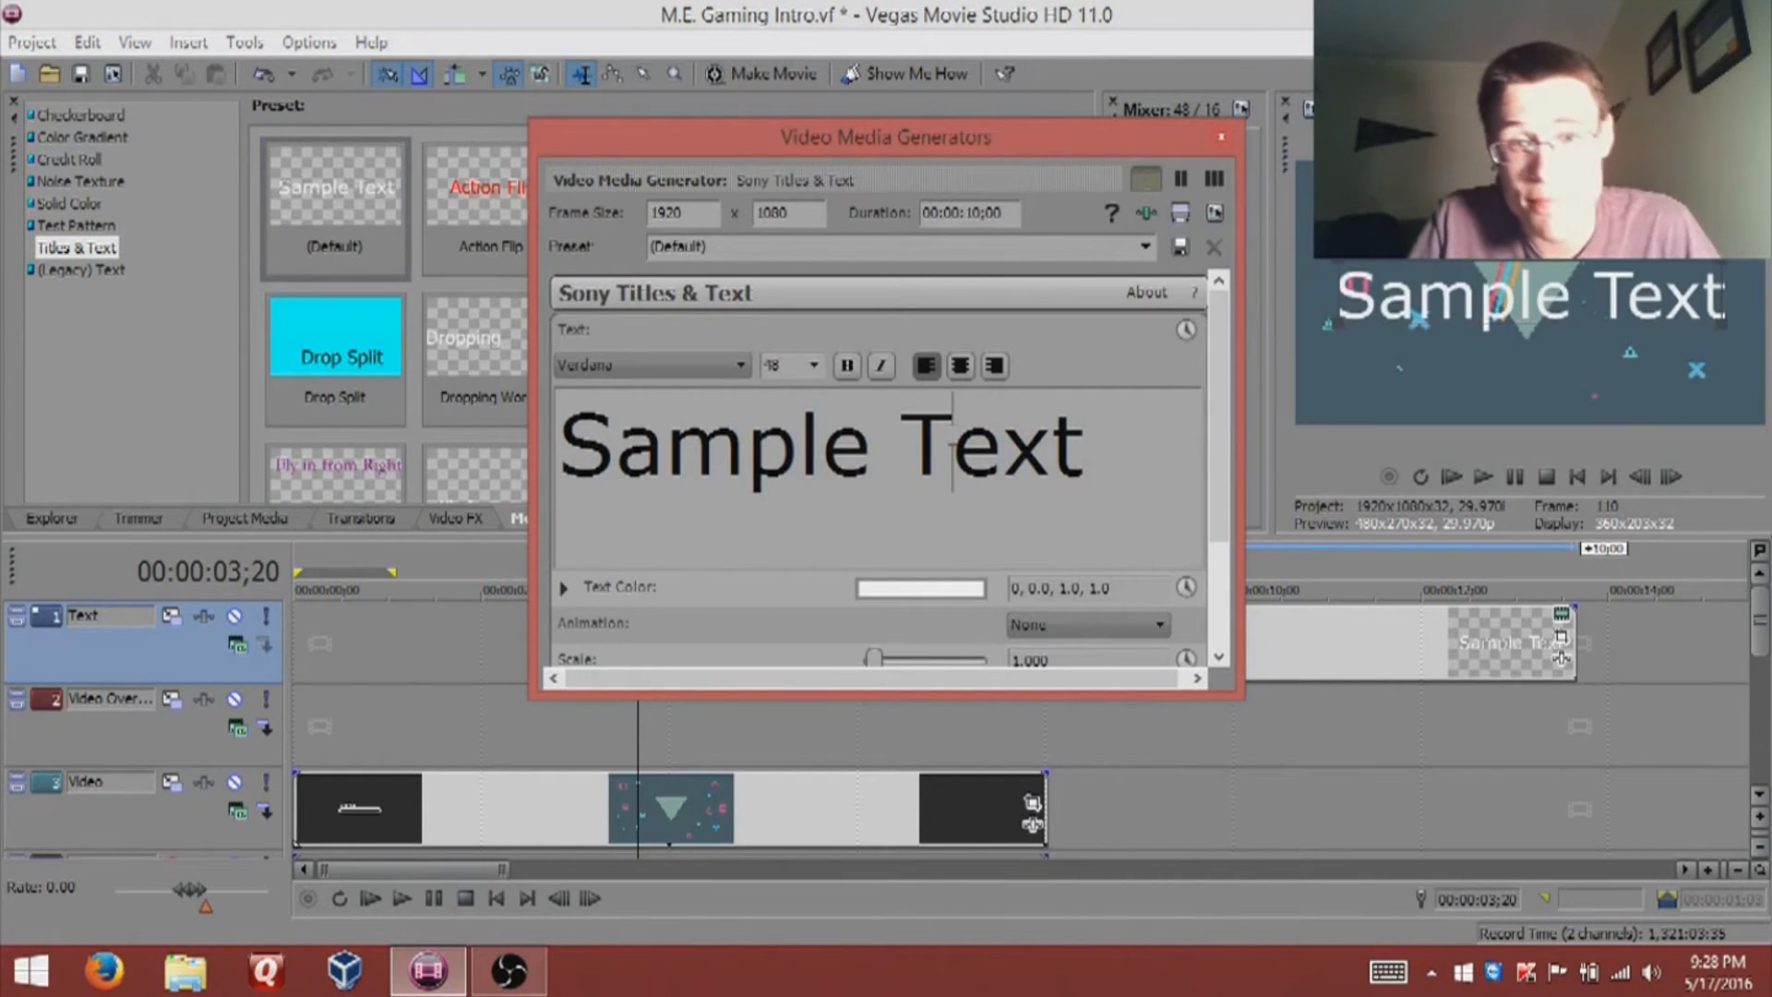
Step: Replace the sample text with "Myrtle Entertainment" and, below a blank line, "Gaming"
{"action": "key", "text": "ctrl+a"}
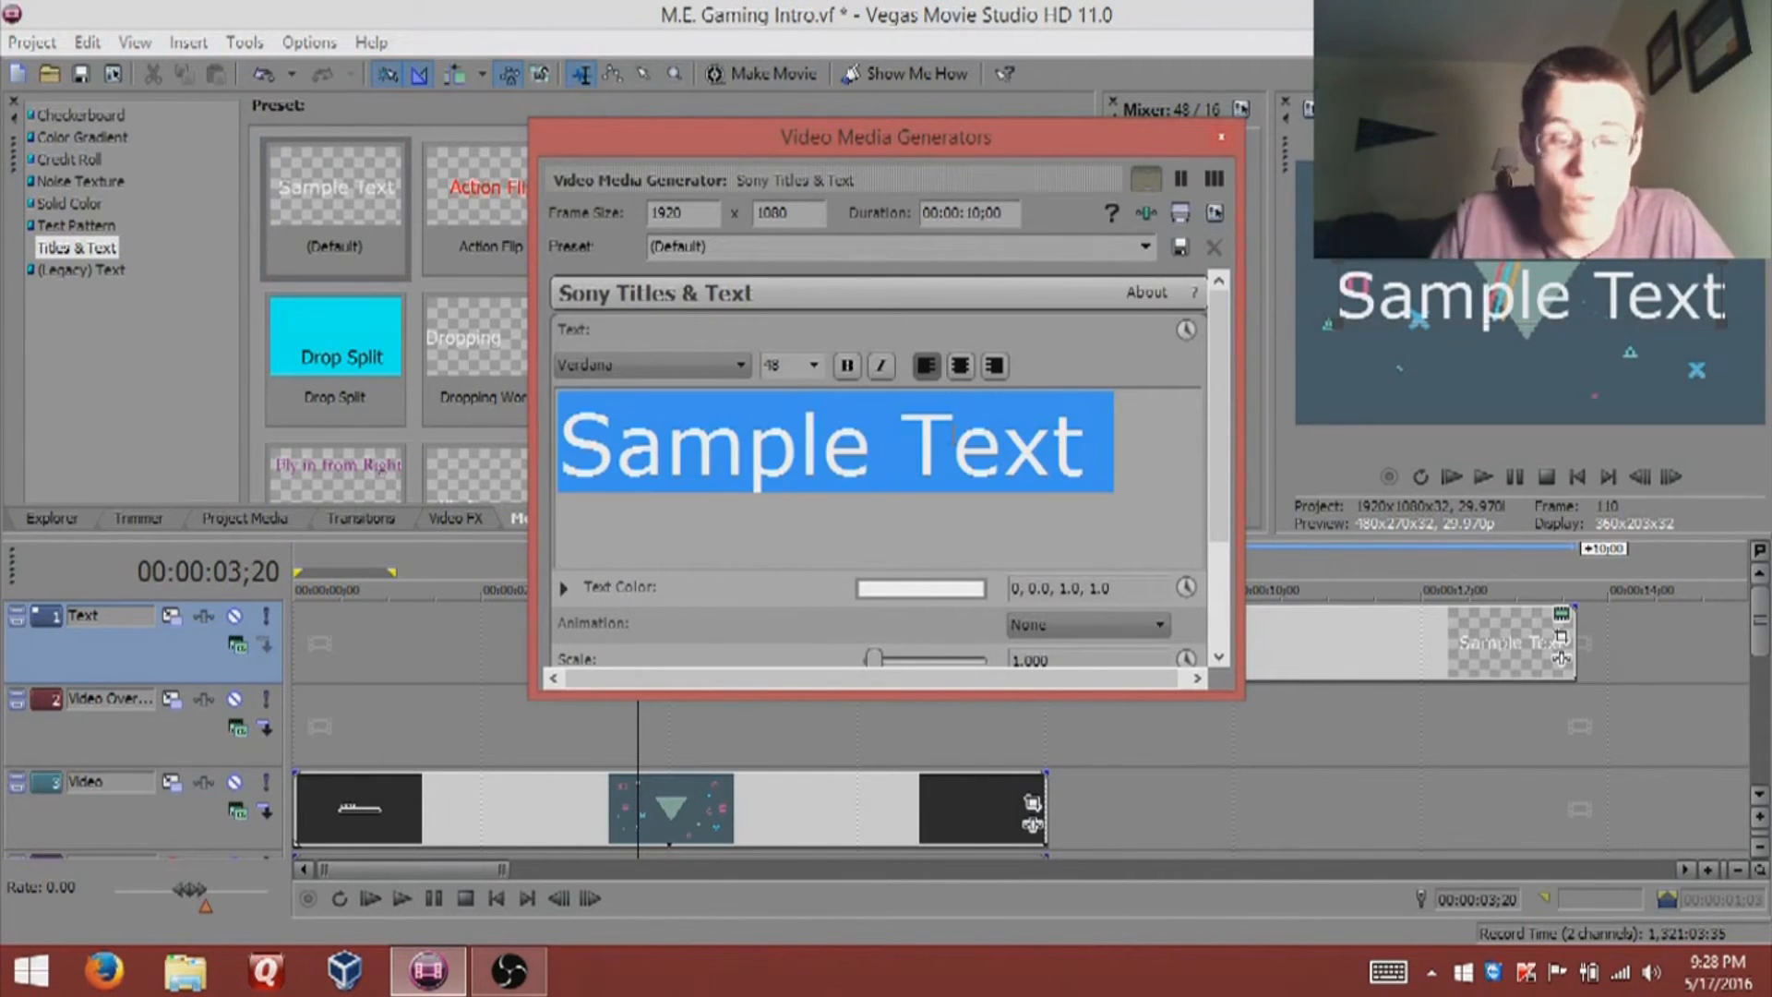
{"action": "type", "text": "Myrtle En"}
{"action": "type", "text": "tertainment"}
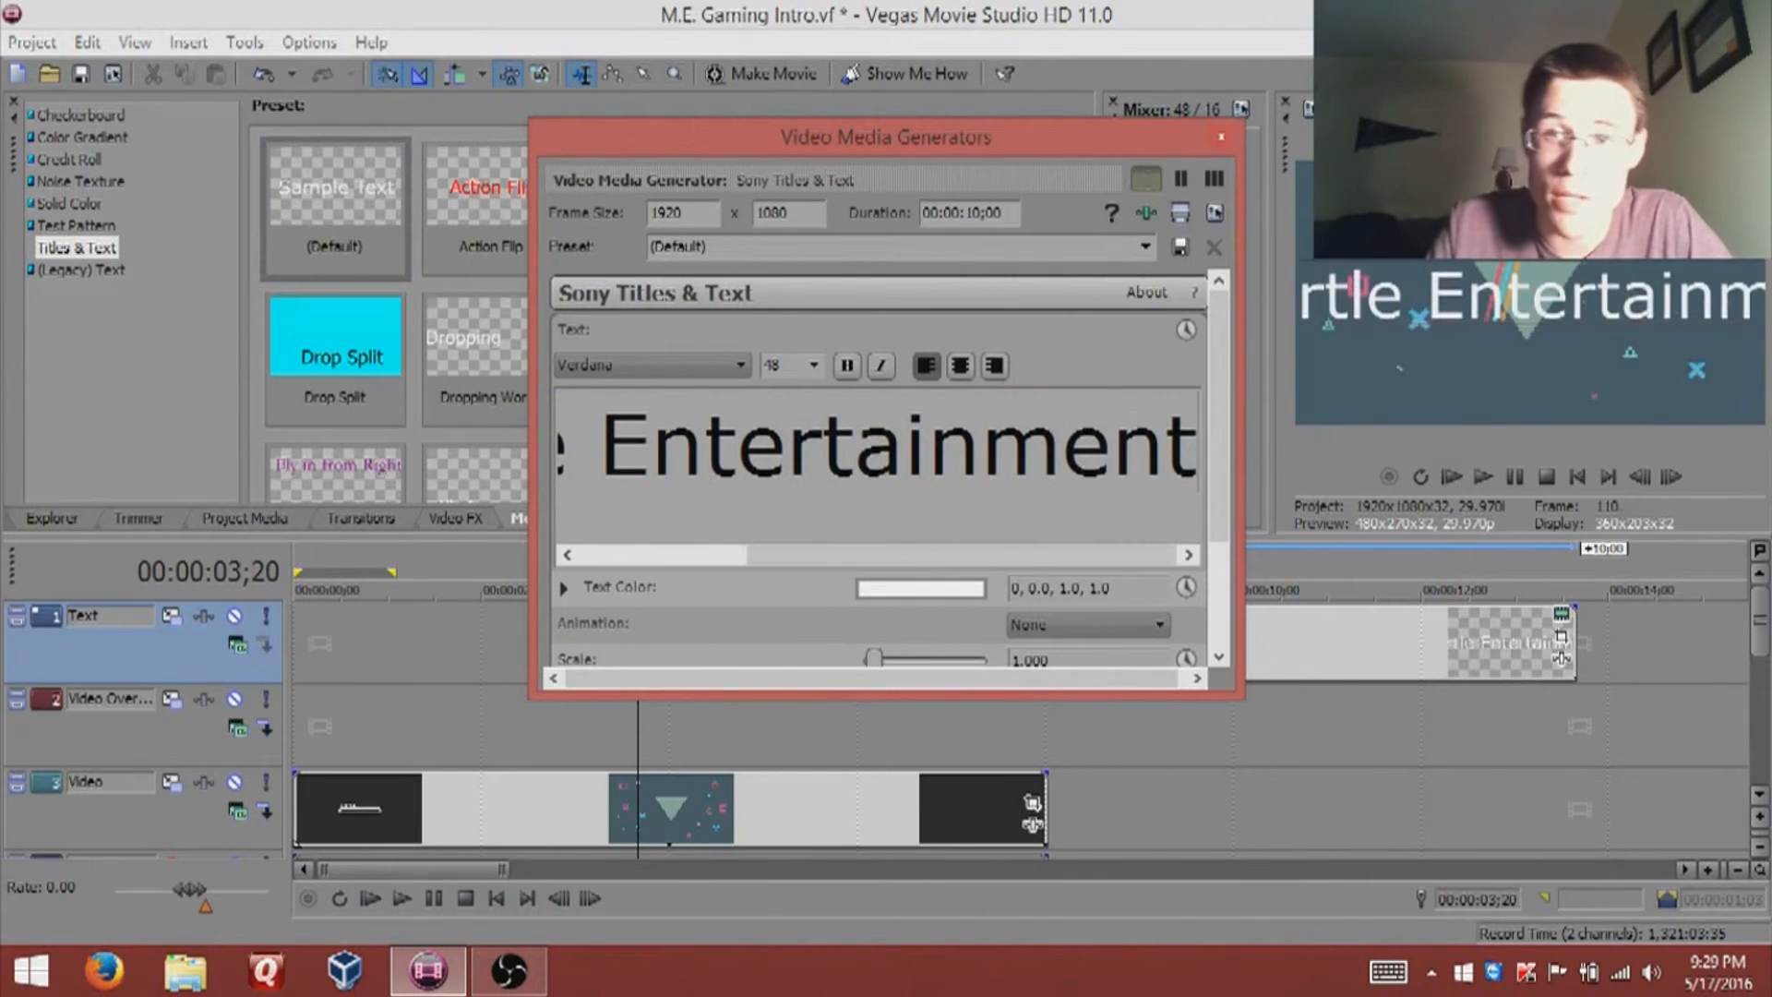
{"action": "key", "text": "Return"}
{"action": "type", "text": "Gaming"}
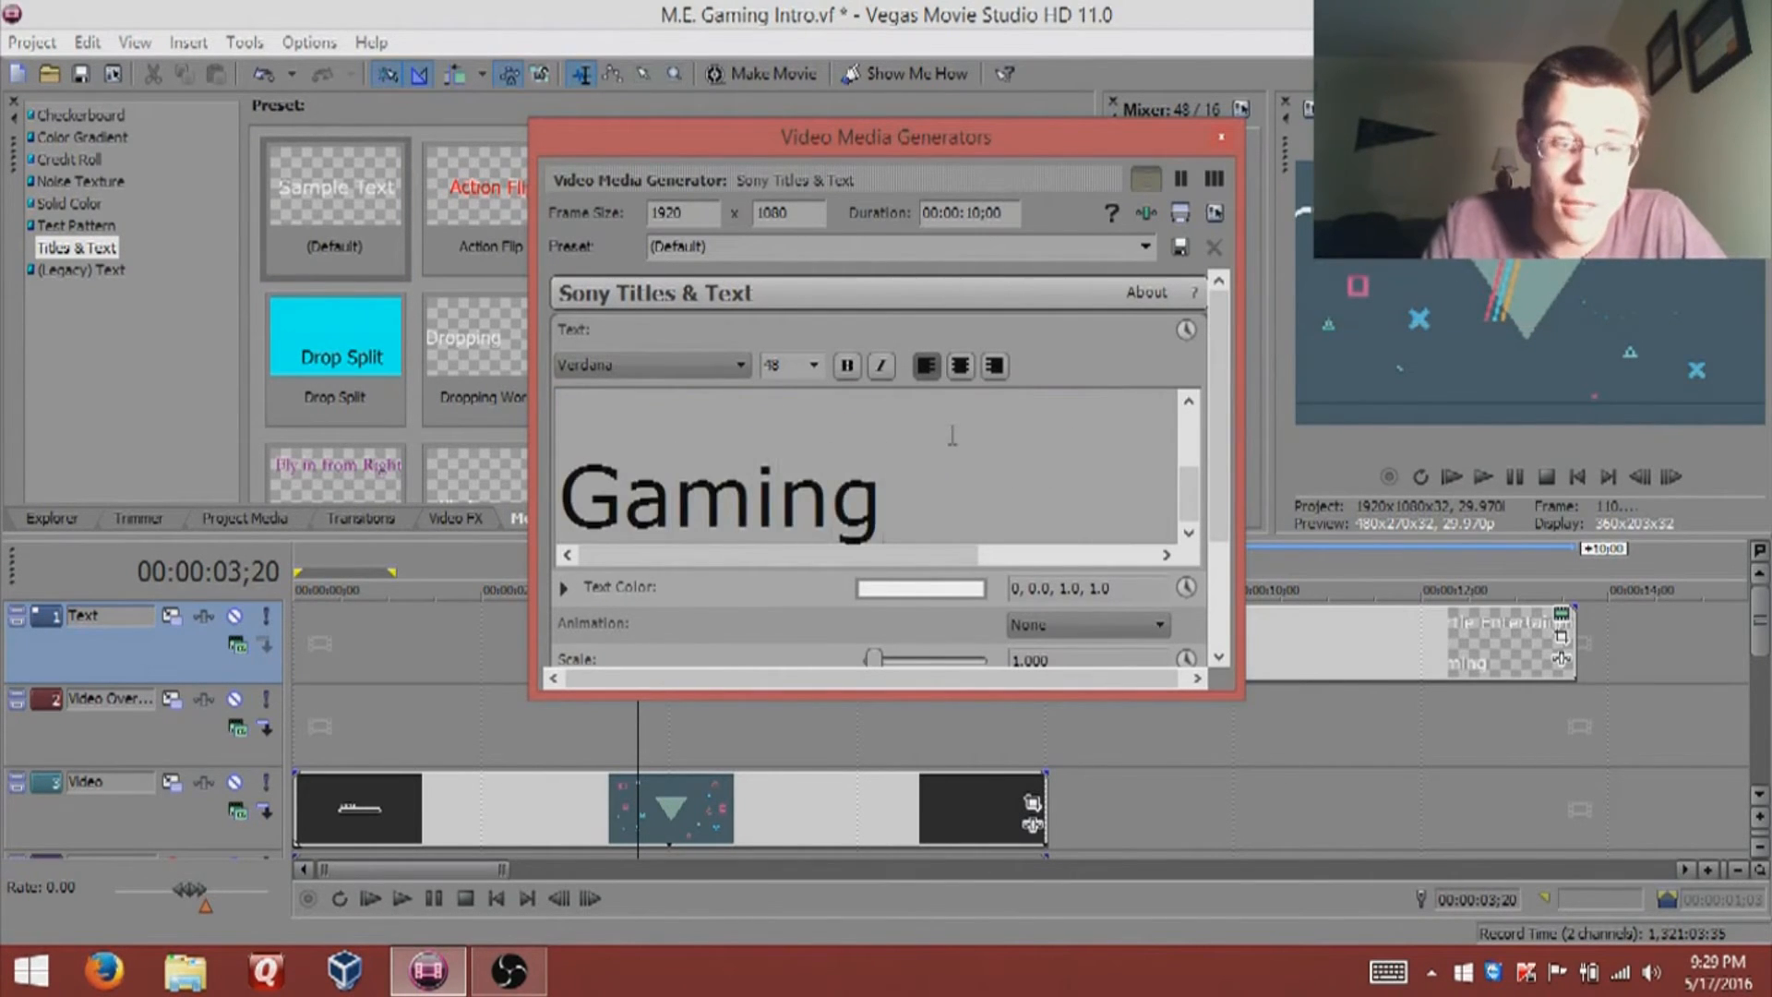
Step: Center all of the title text and reduce its font size to 20
{"action": "key", "text": "ctrl+a"}
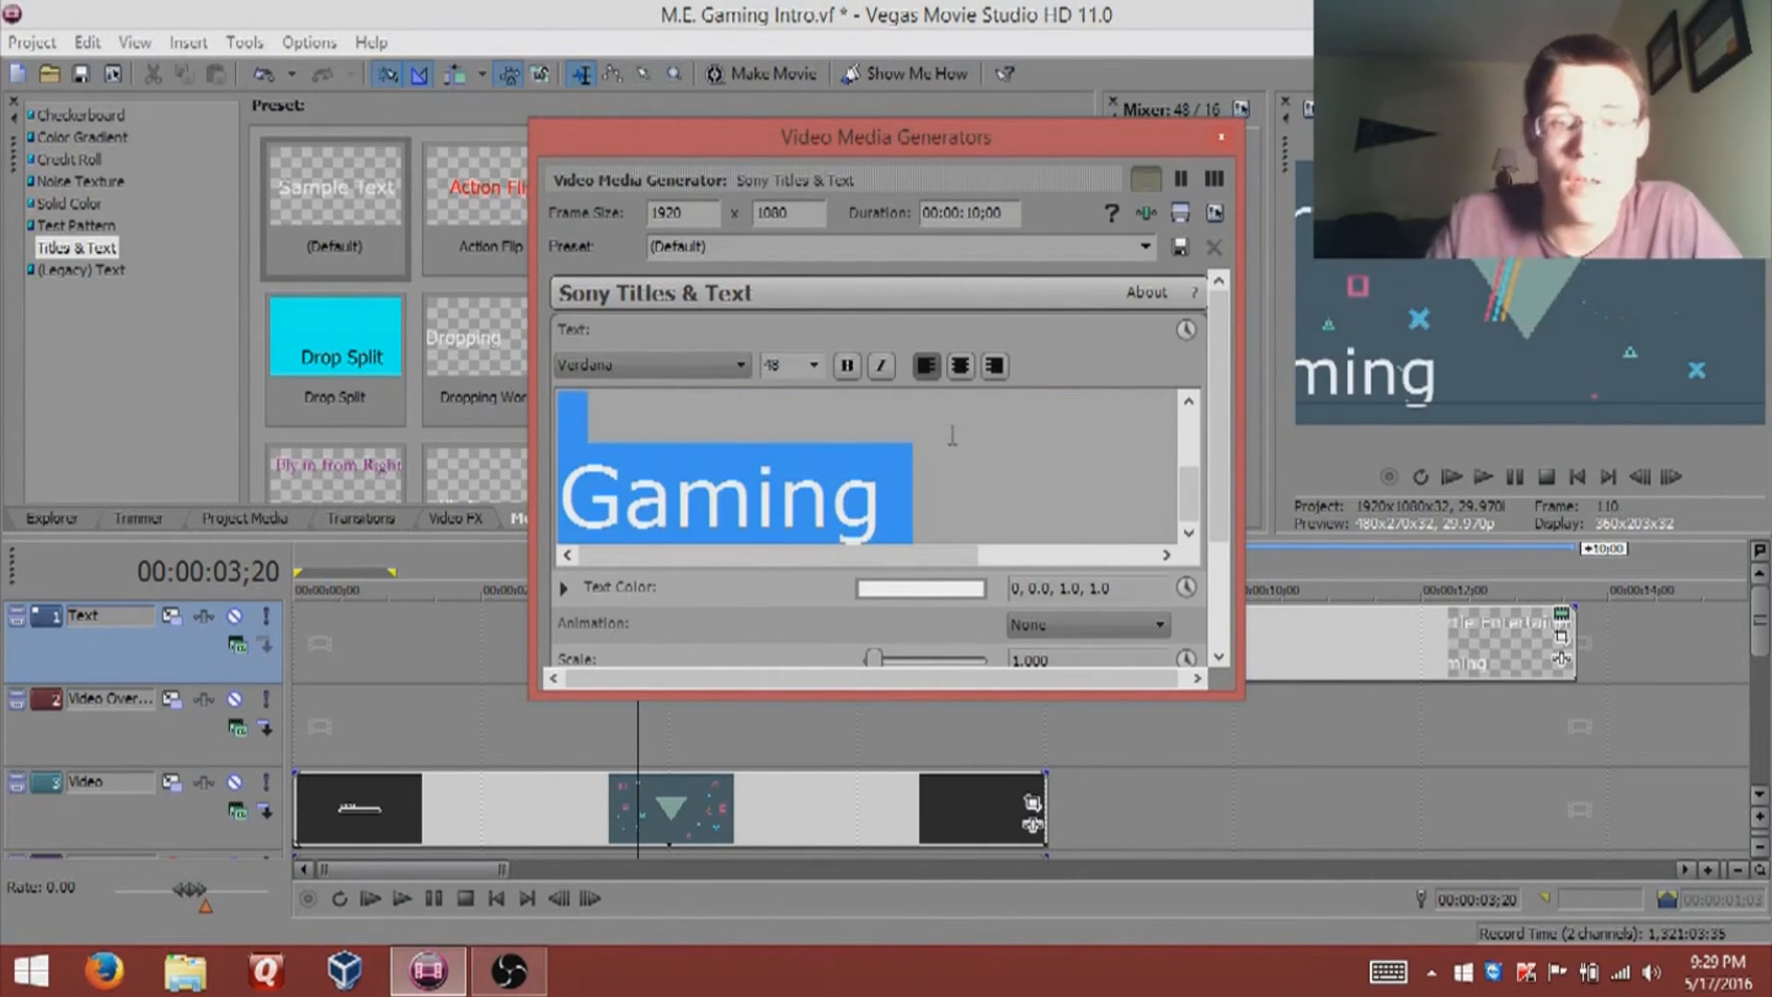
{"action": "left_click", "coordinate": [958, 367]}
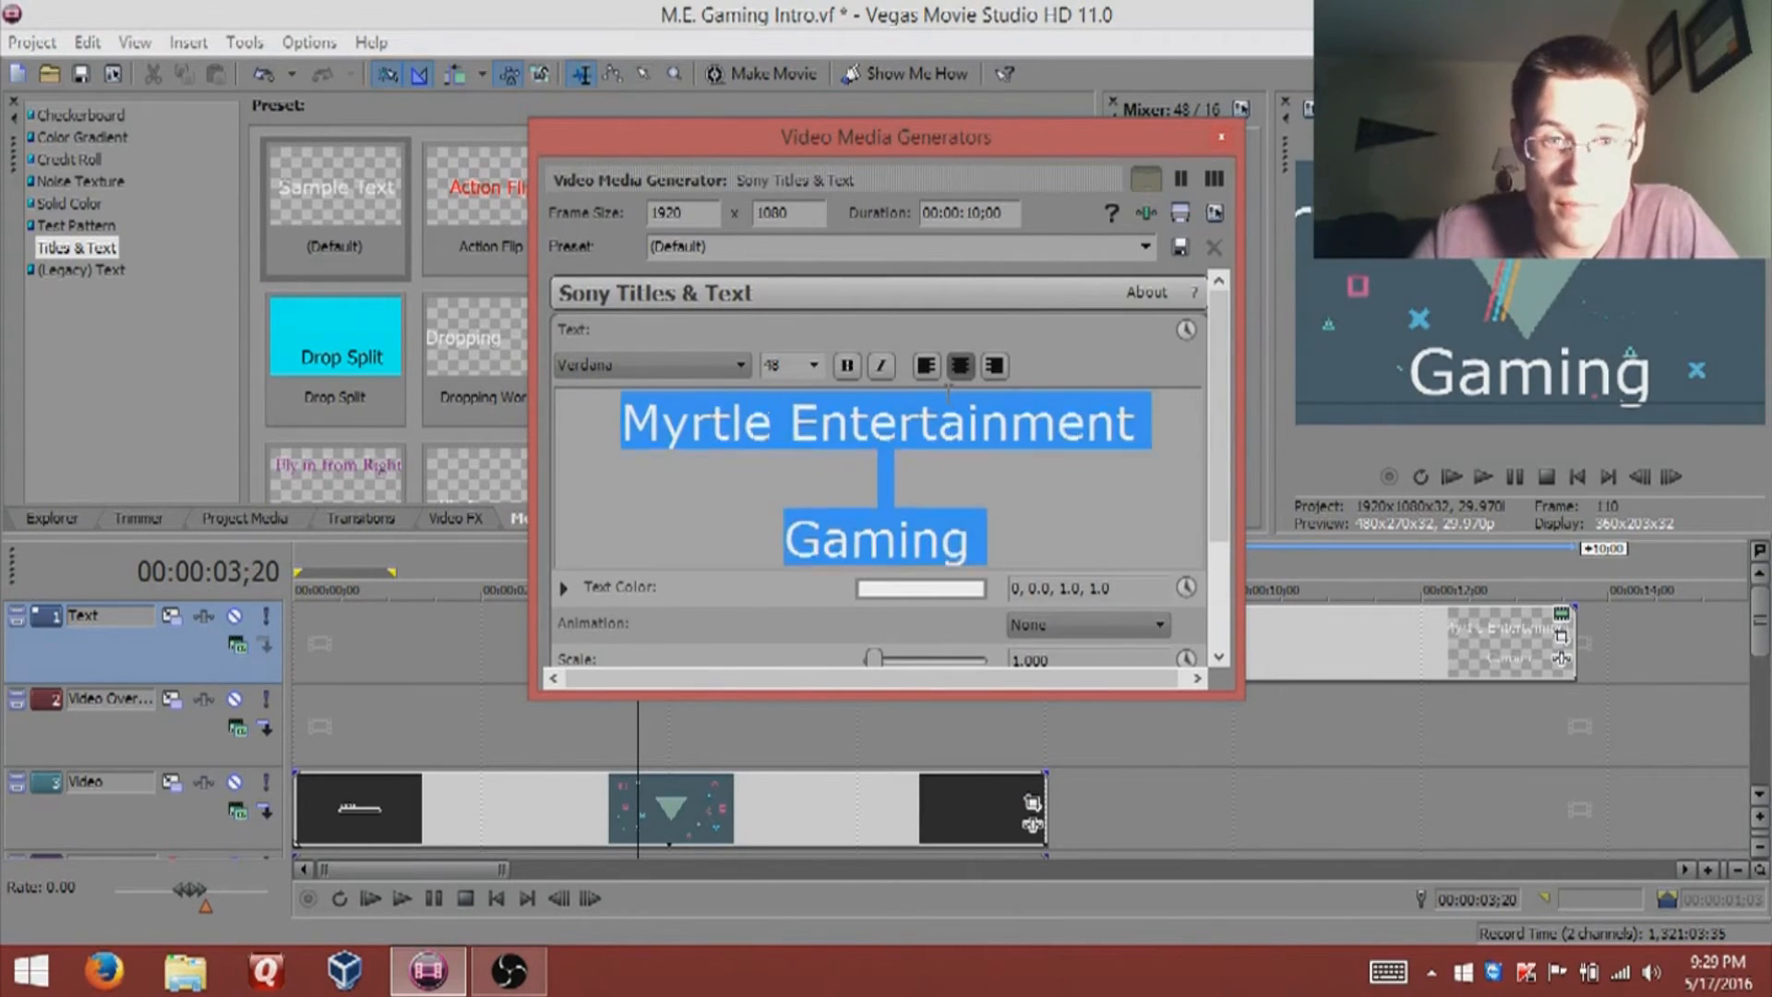
{"action": "scroll", "coordinate": [949, 392], "scroll_direction": "down", "scroll_amount": 3}
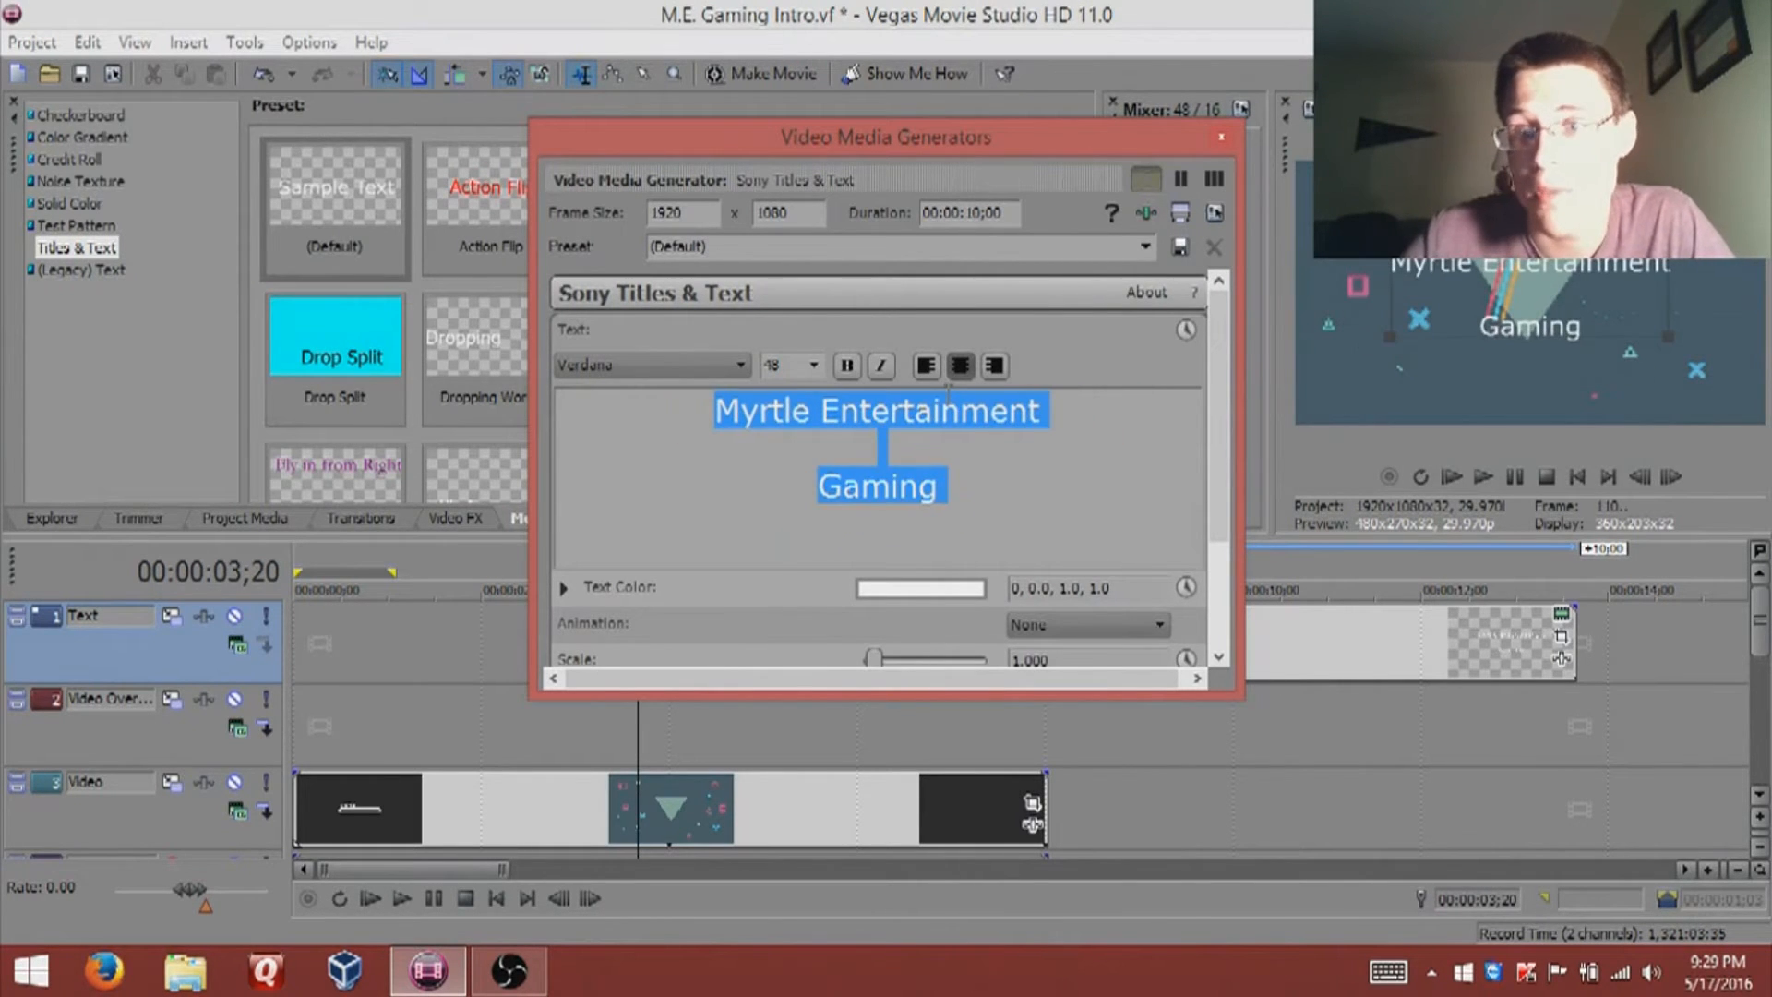
{"action": "scroll", "coordinate": [949, 391], "scroll_direction": "up", "scroll_amount": 2}
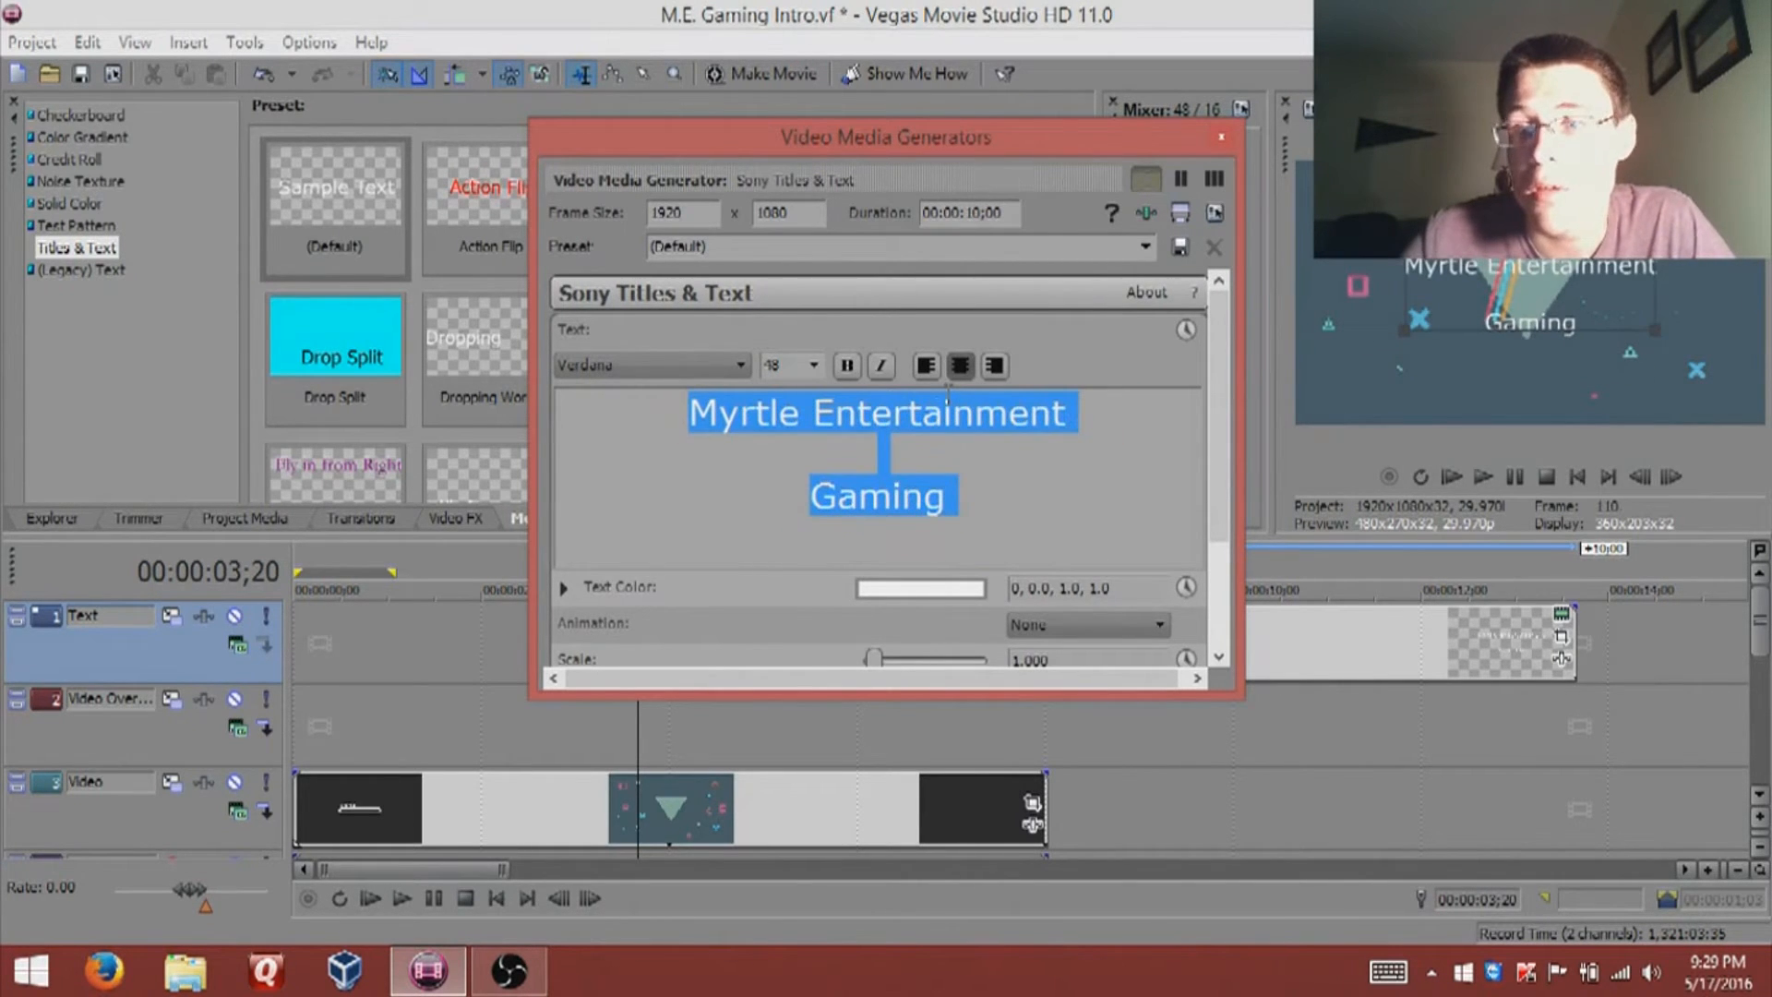
Step: Remove the blank line between "Myrtle Entertainment" and "Gaming" and slightly enlarge the whole title
{"action": "left_click", "coordinate": [919, 438]}
{"action": "key", "text": "BackSpace"}
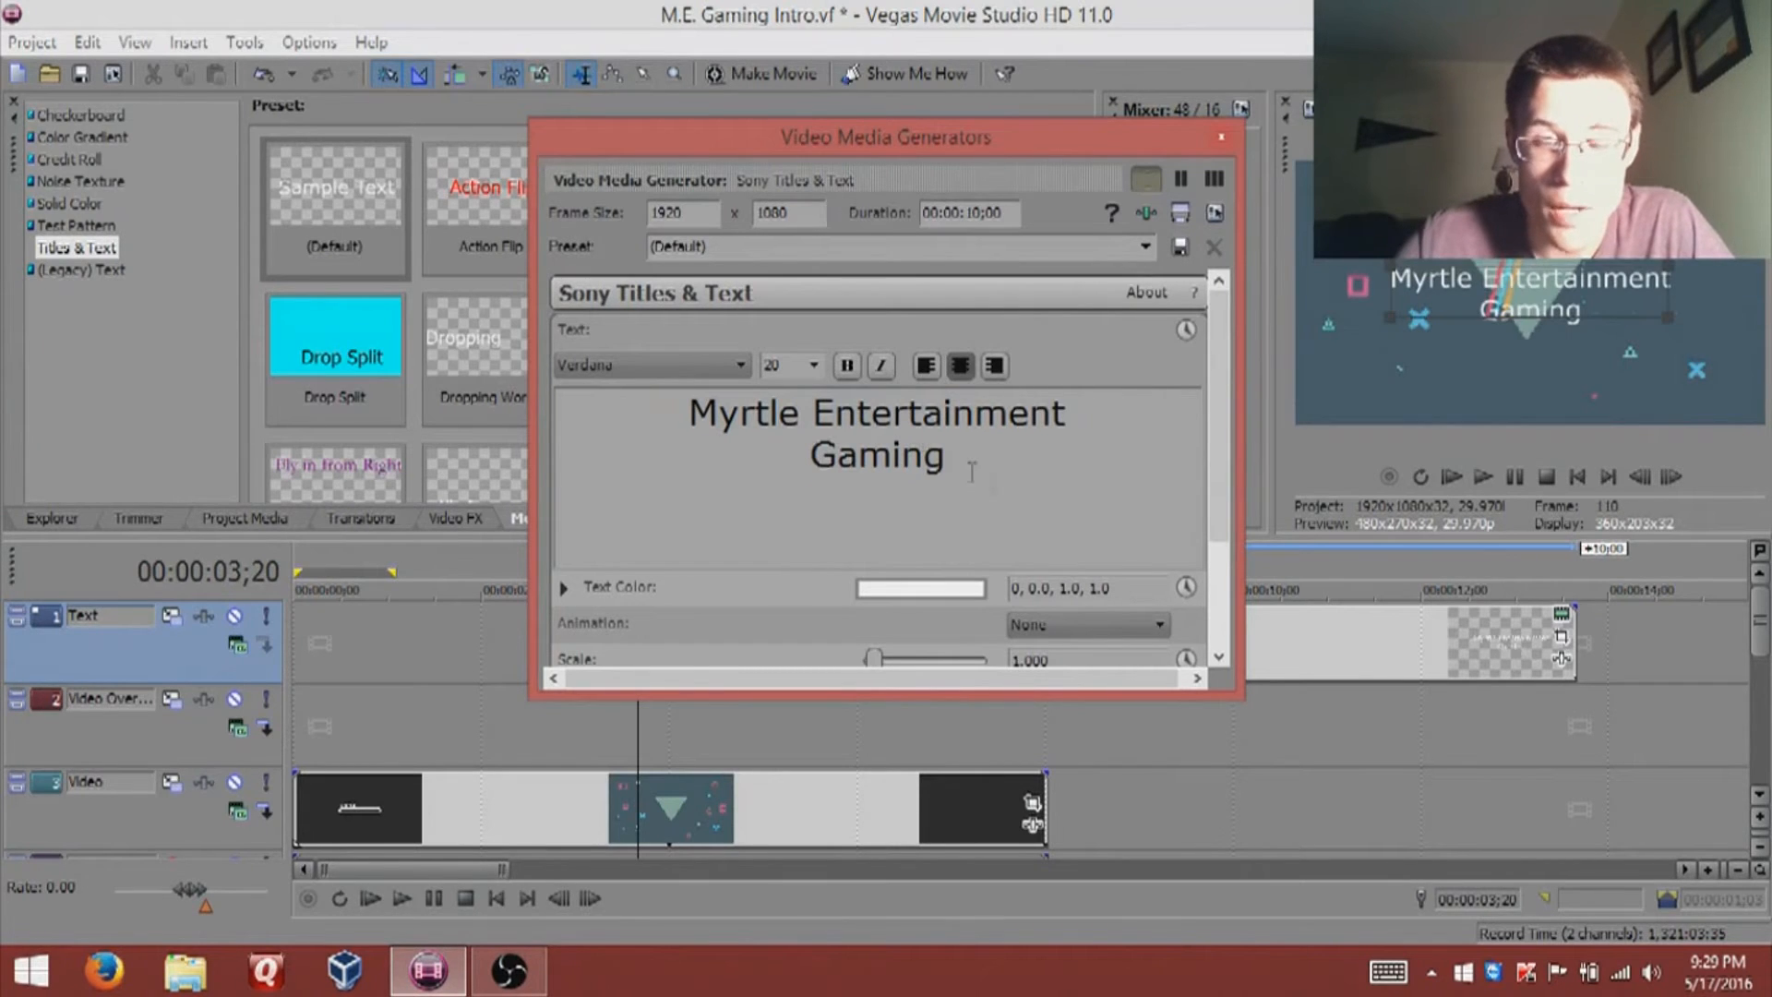
{"action": "key", "text": "ctrl+a"}
{"action": "scroll", "coordinate": [978, 468], "scroll_direction": "up", "scroll_amount": 4}
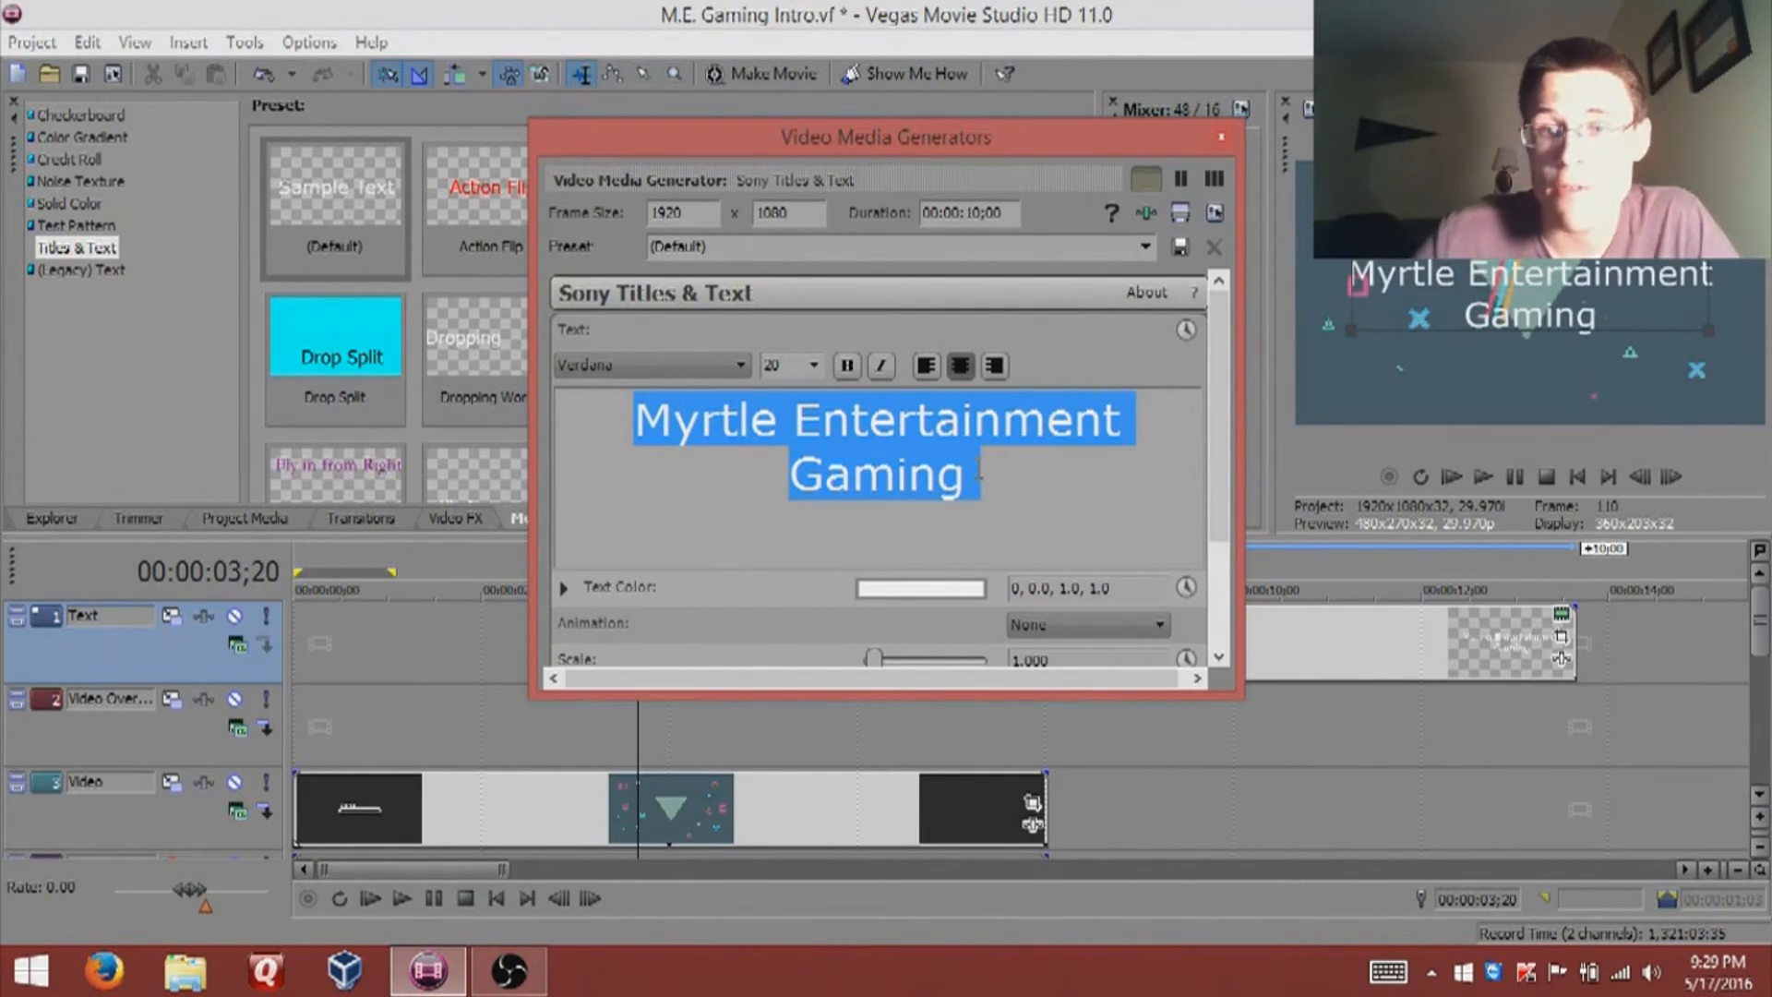
{"action": "scroll", "coordinate": [978, 471], "scroll_direction": "down", "scroll_amount": 1}
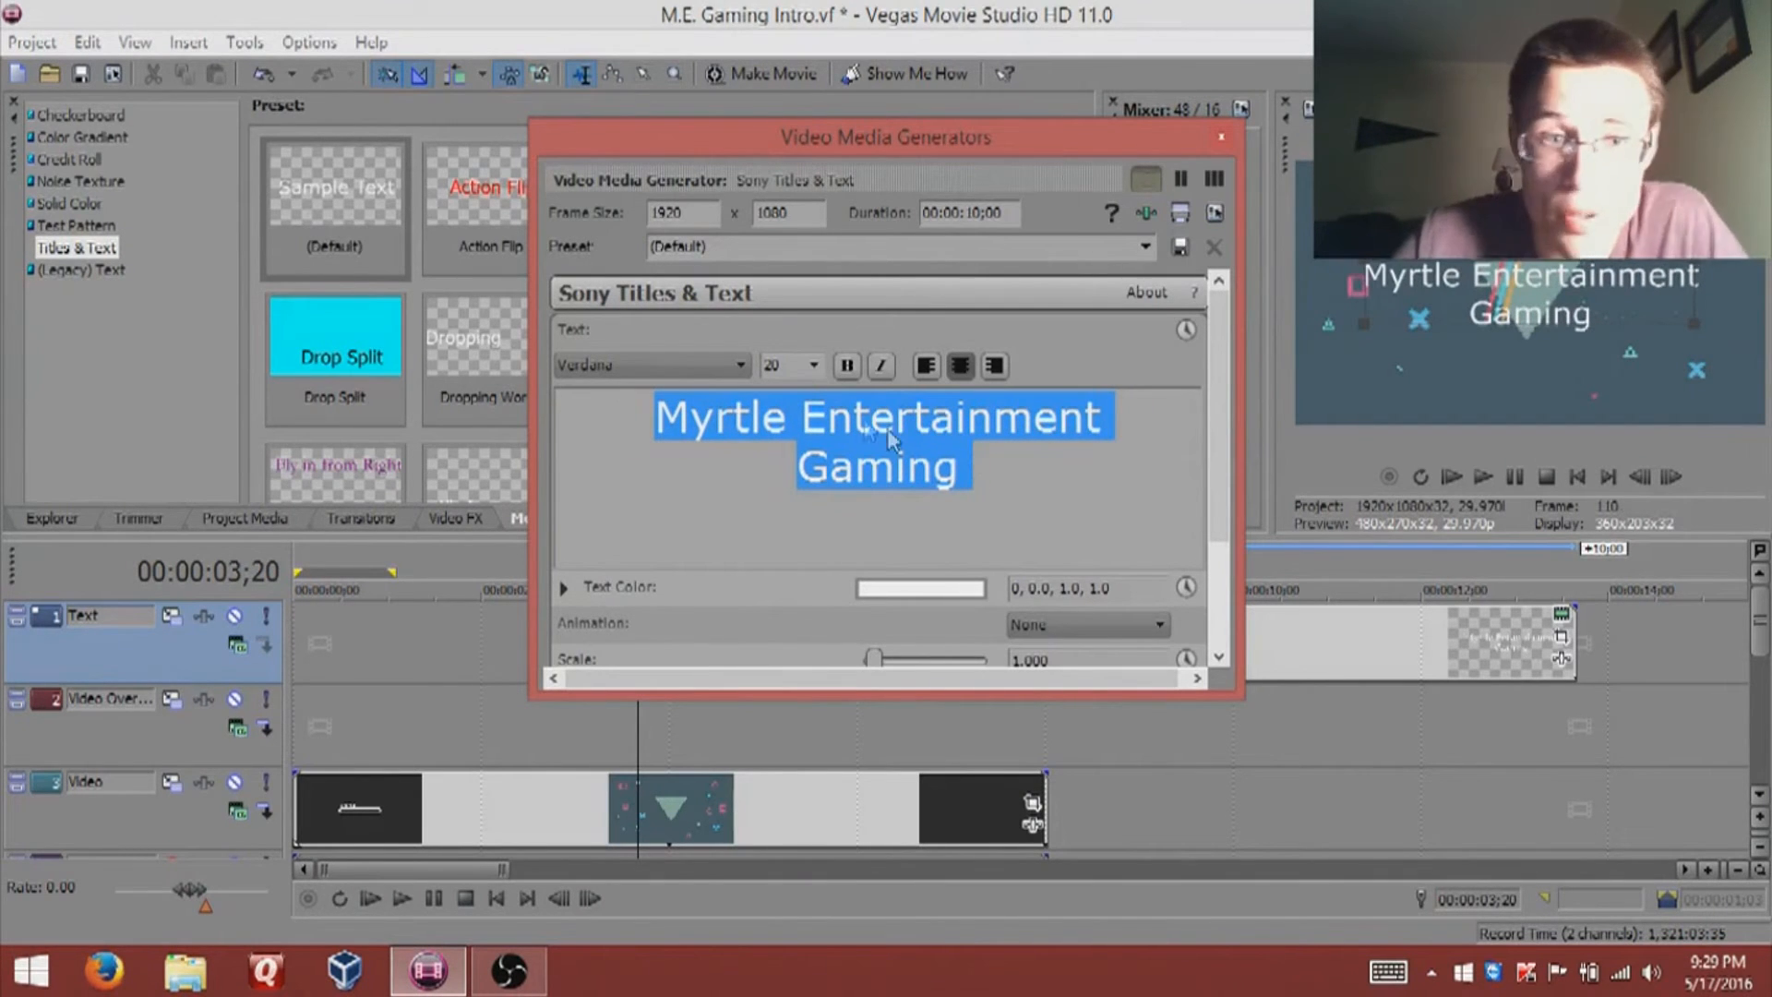
Step: Change the title's font to Digital-7 and set its size to 24
{"action": "left_click", "coordinate": [738, 366]}
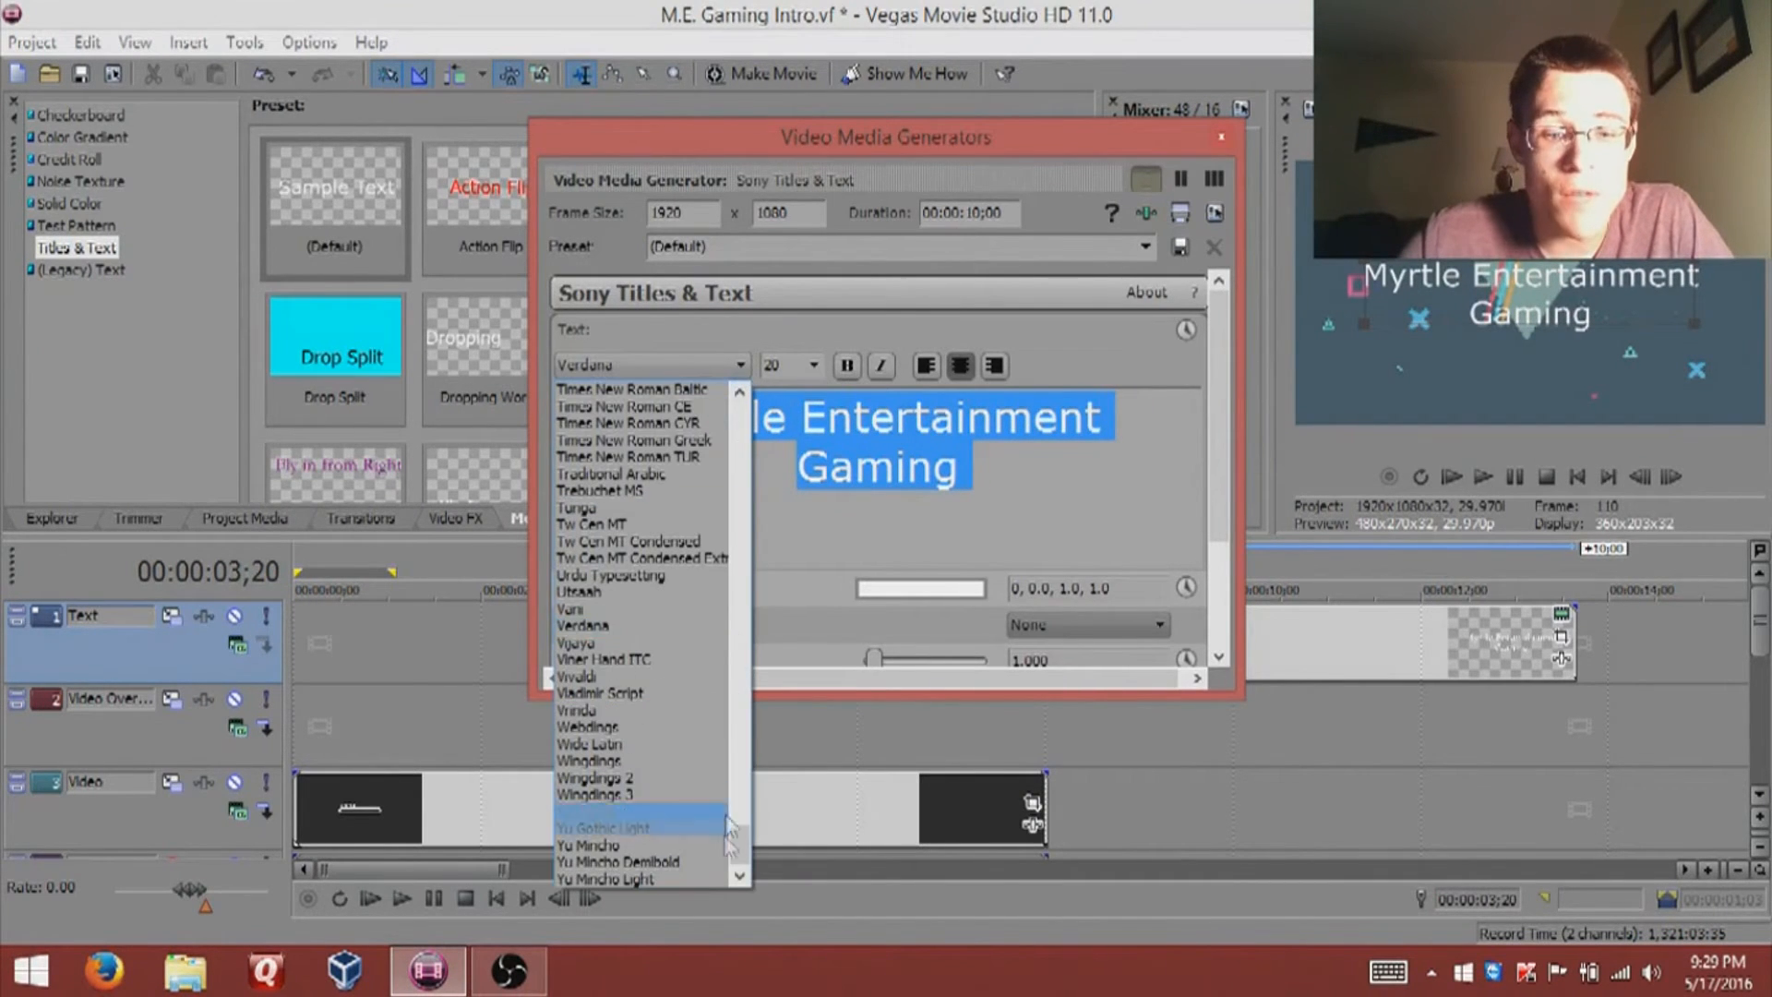
{"action": "left_click_drag", "start_coordinate": [738, 868], "coordinate": [750, 579]}
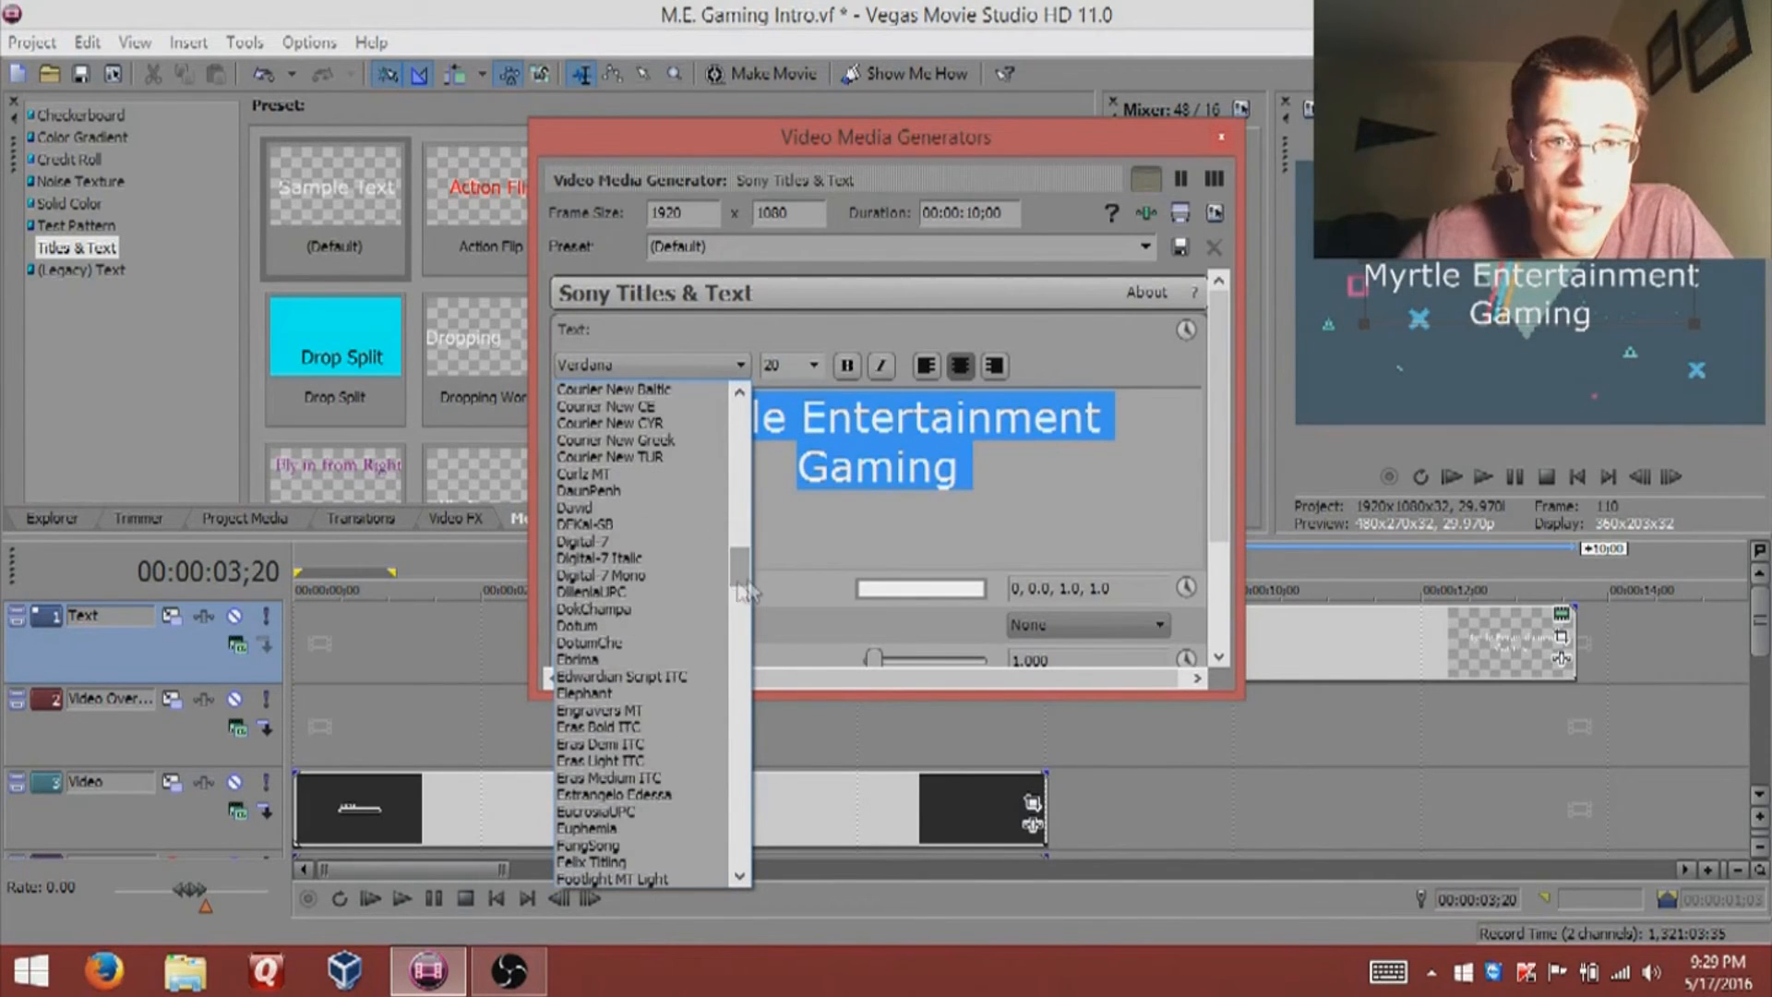
{"action": "left_click", "coordinate": [617, 540]}
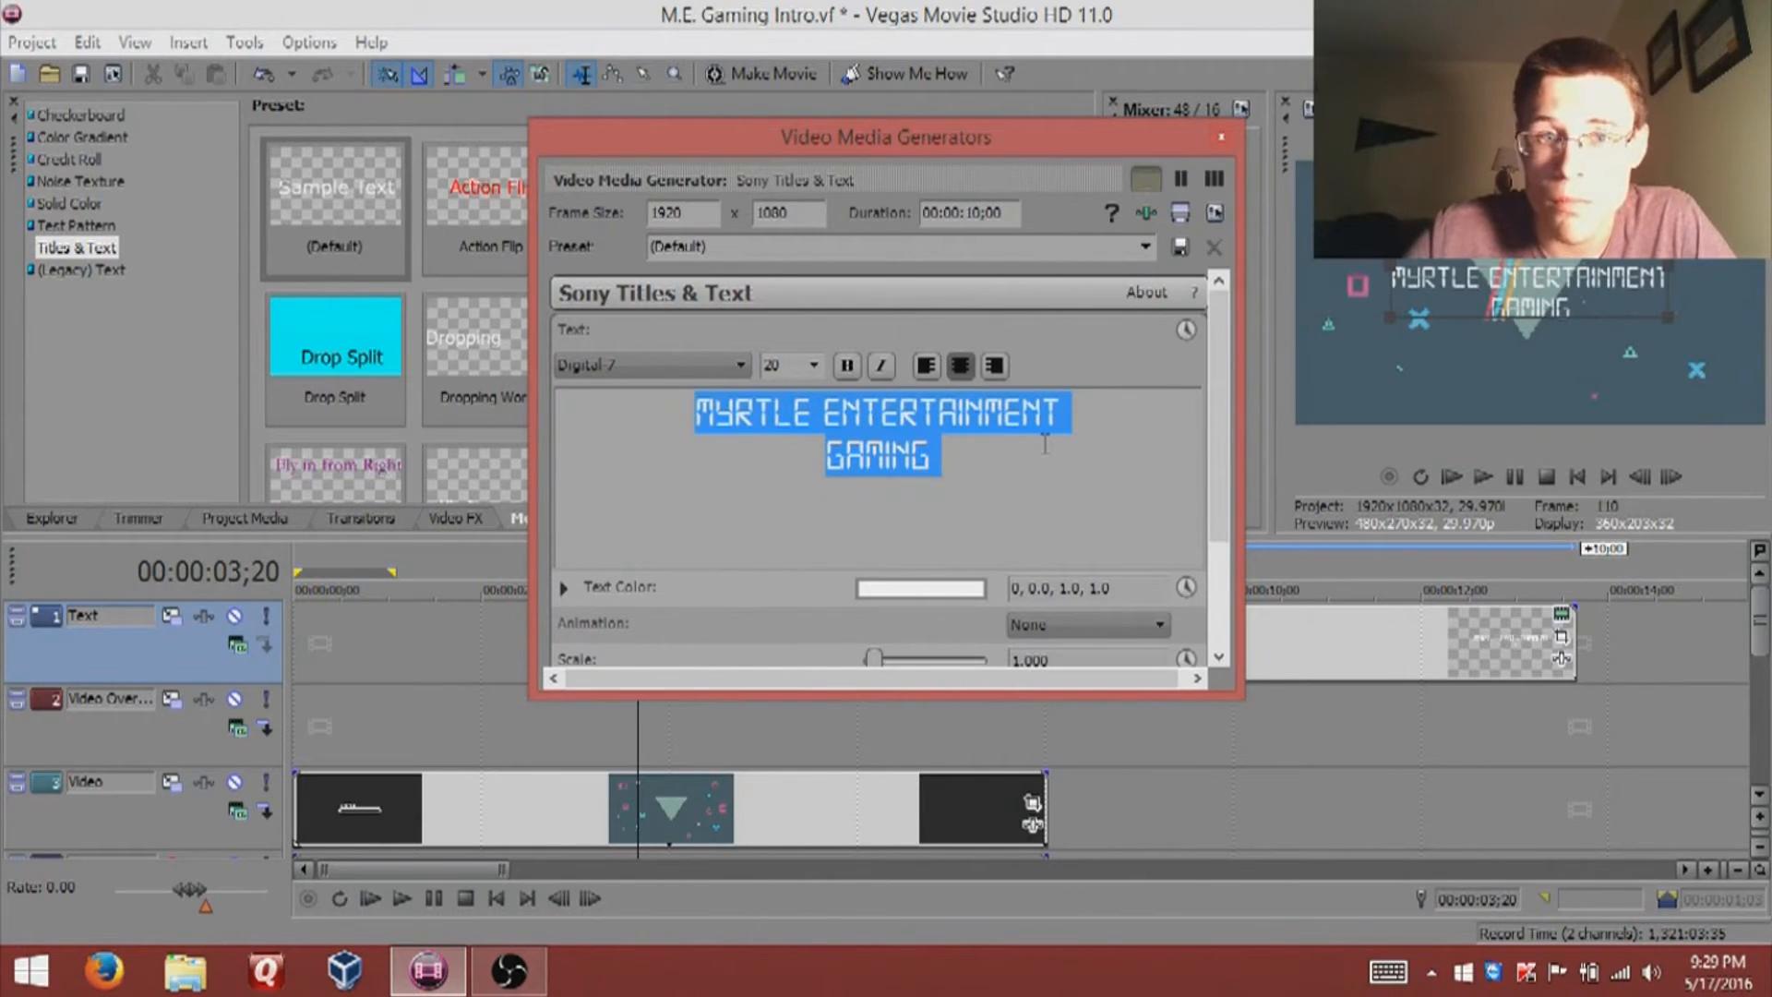
{"action": "scroll", "coordinate": [1045, 443], "scroll_direction": "down", "scroll_amount": 2}
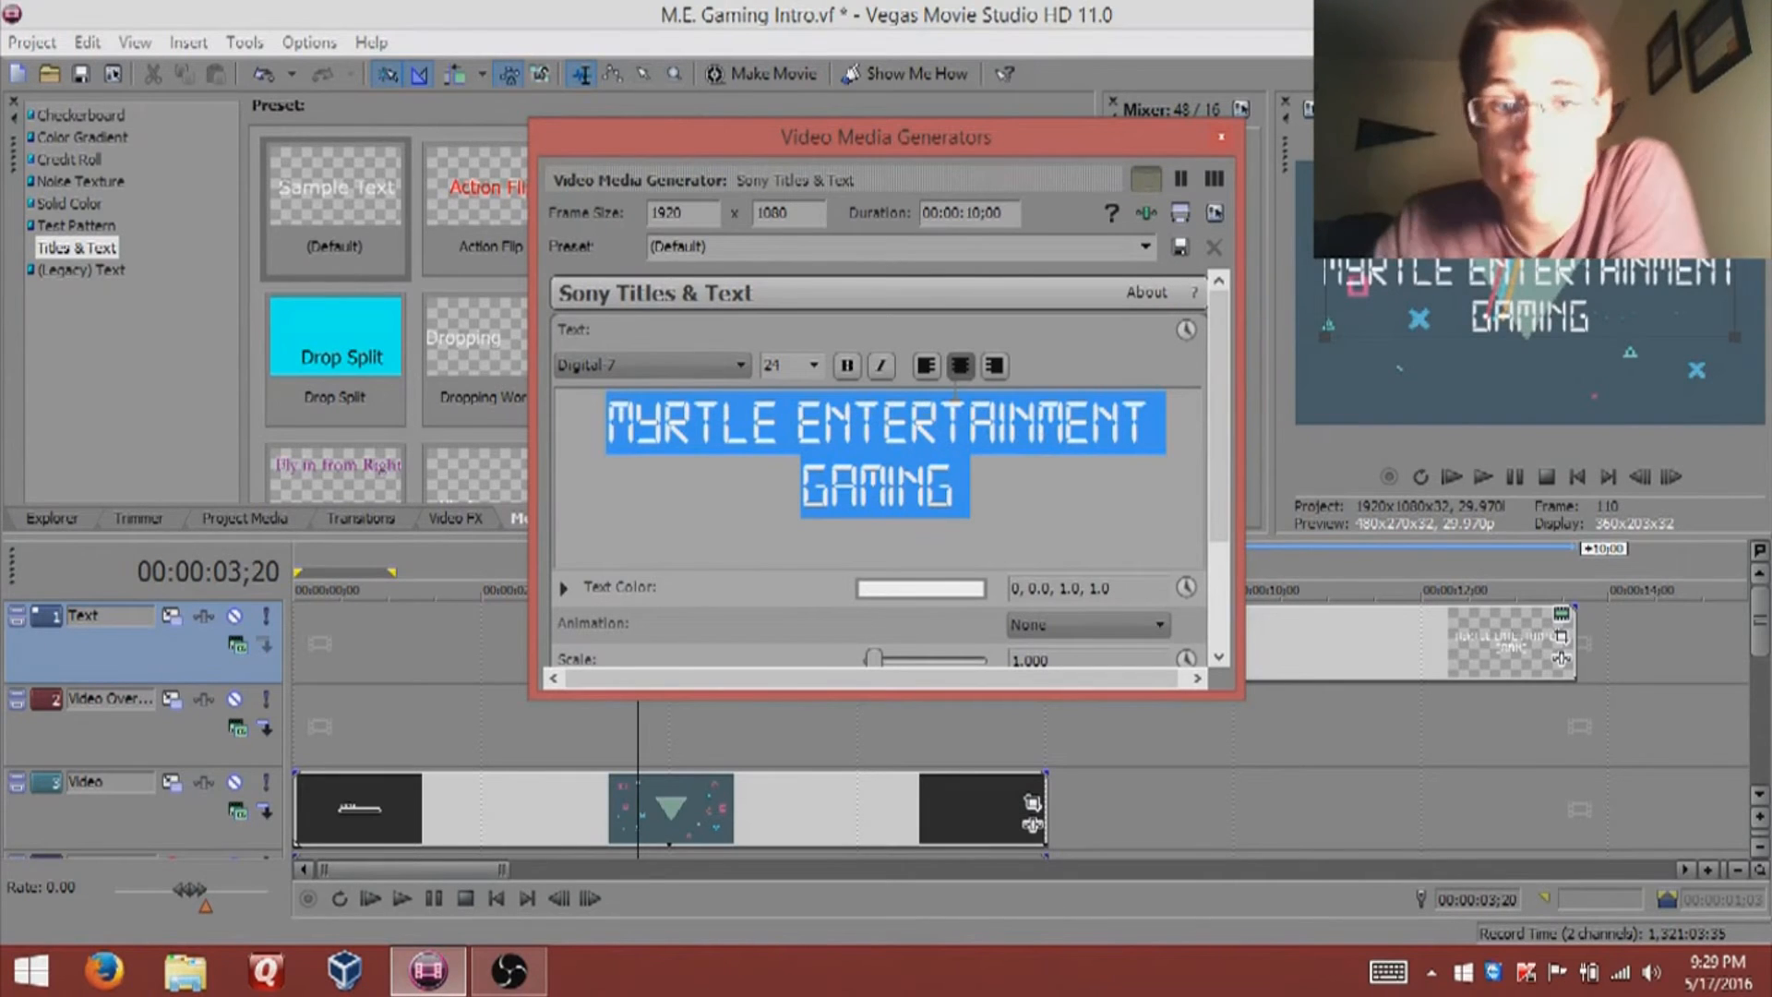
Step: Set the title's text color to a strong pink, HSV 321, 0.95, 0.94, at full opacity
{"action": "left_click", "coordinate": [933, 589]}
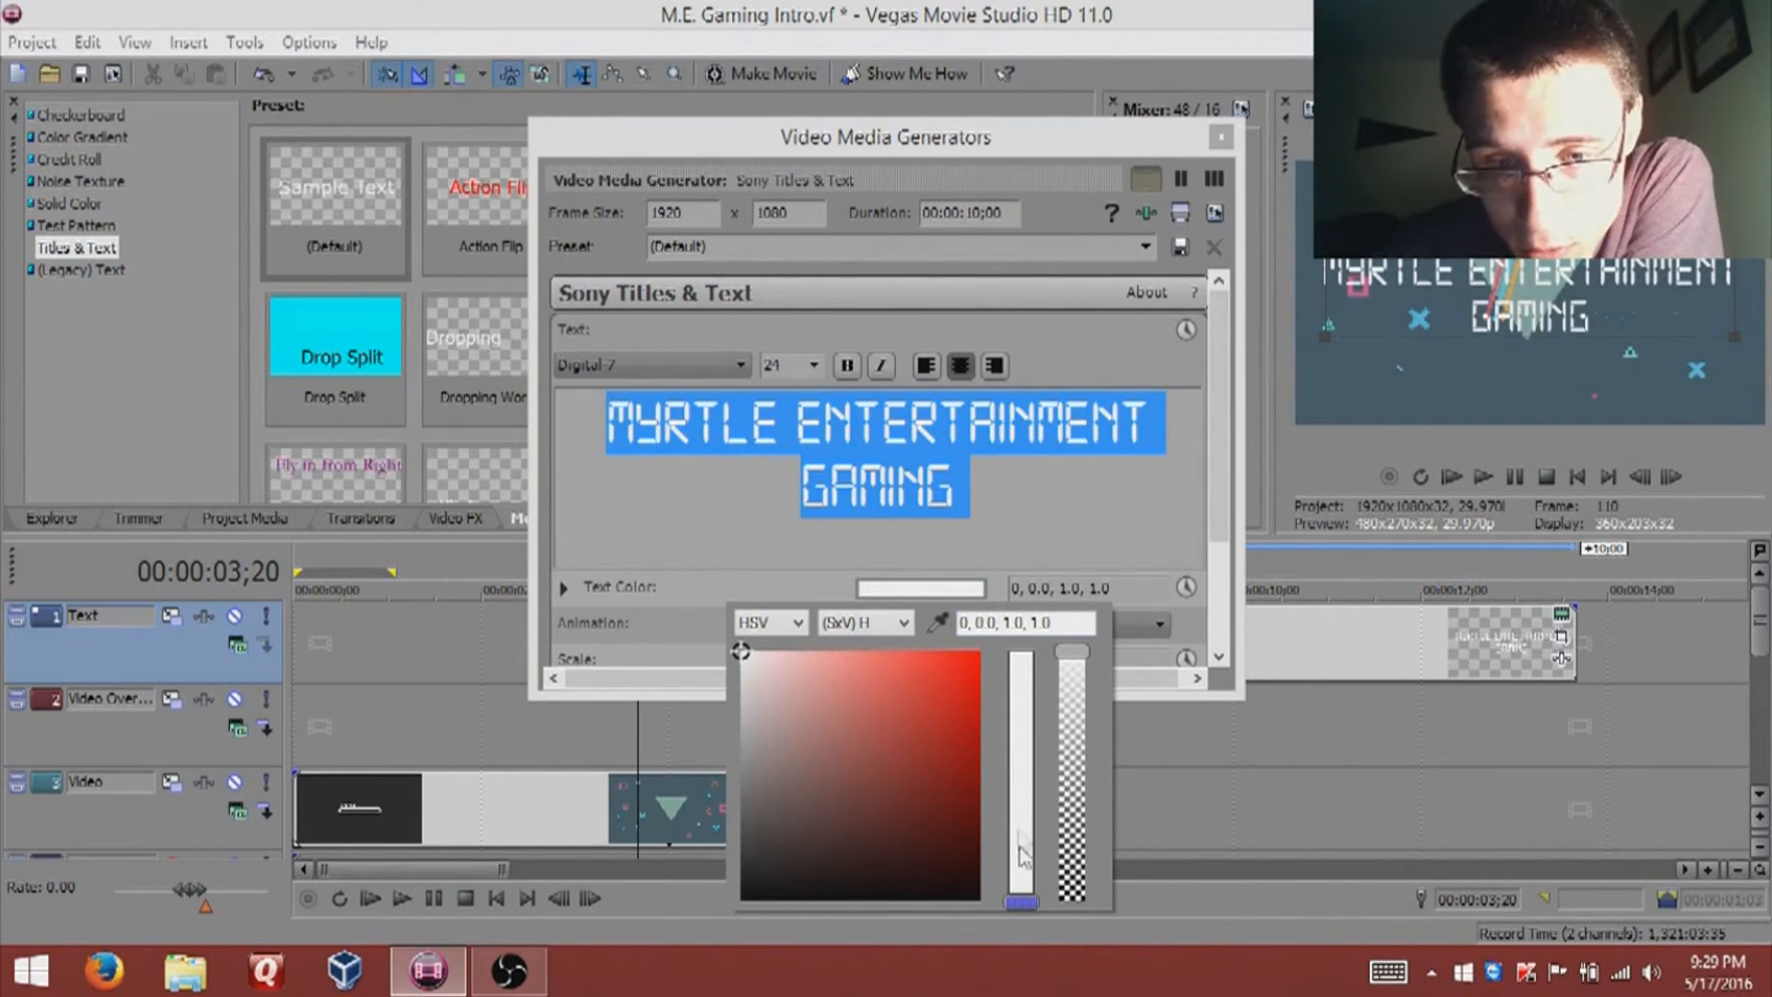
{"action": "left_click", "coordinate": [1026, 665]}
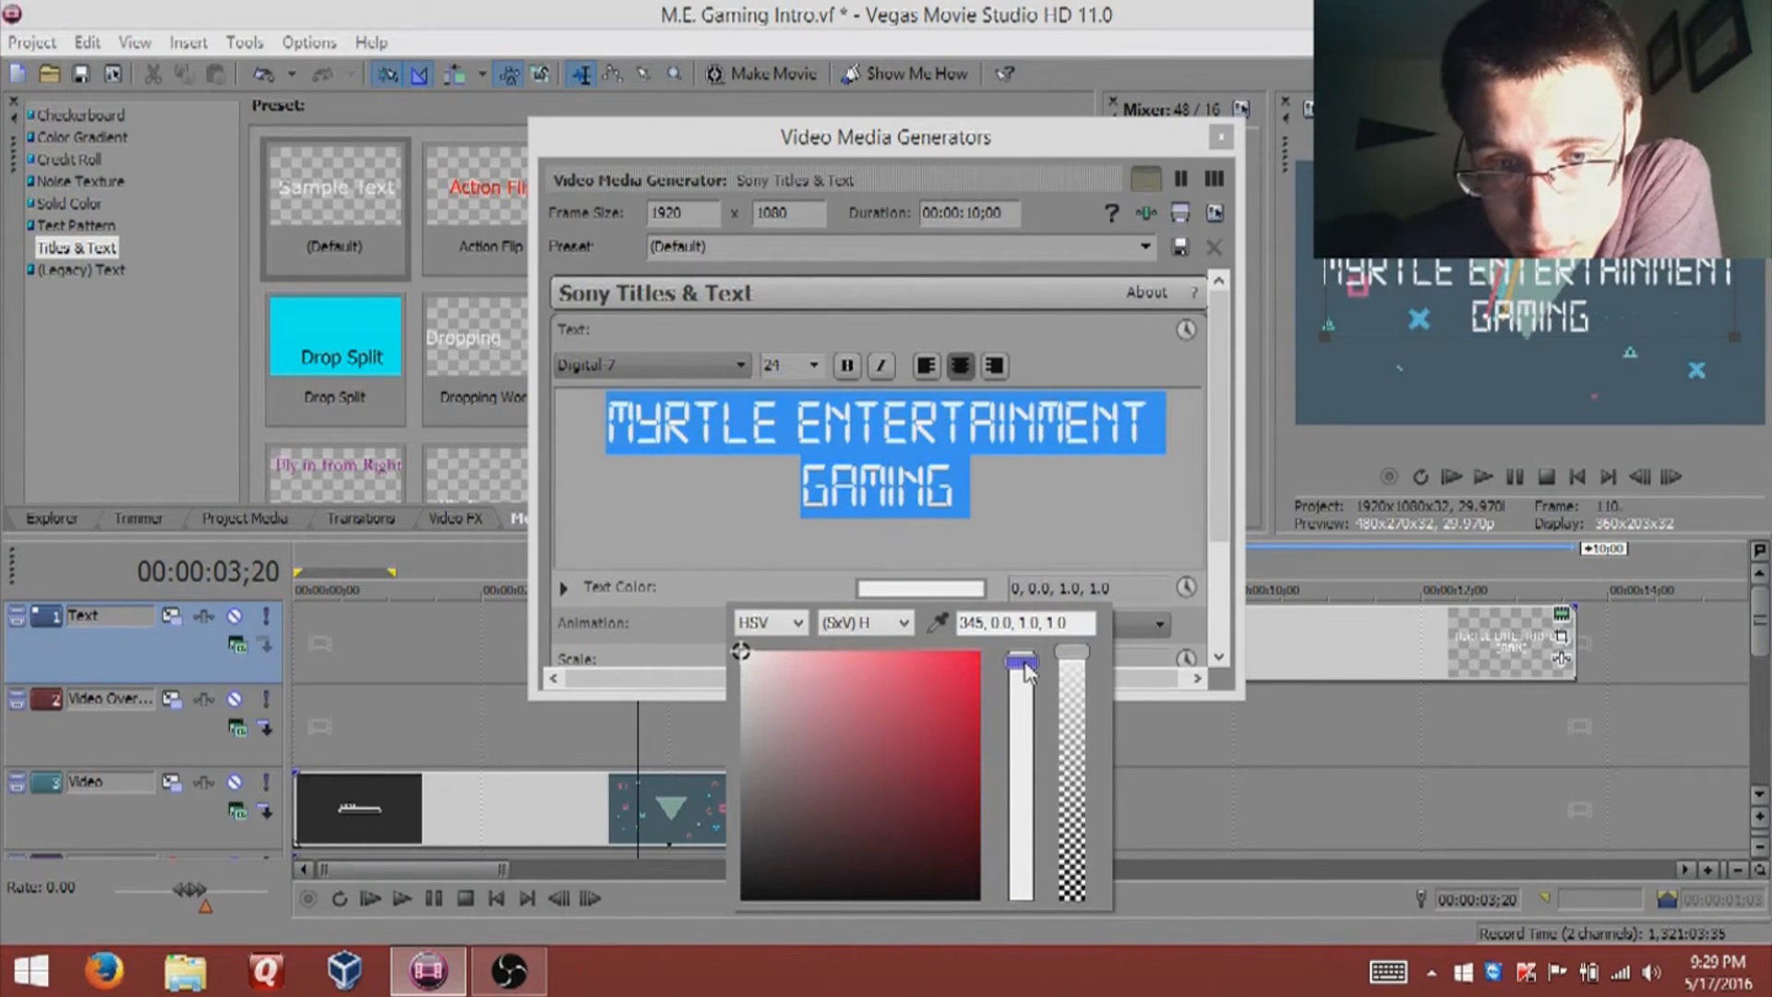
{"action": "left_click_drag", "start_coordinate": [1025, 663], "coordinate": [1025, 673]}
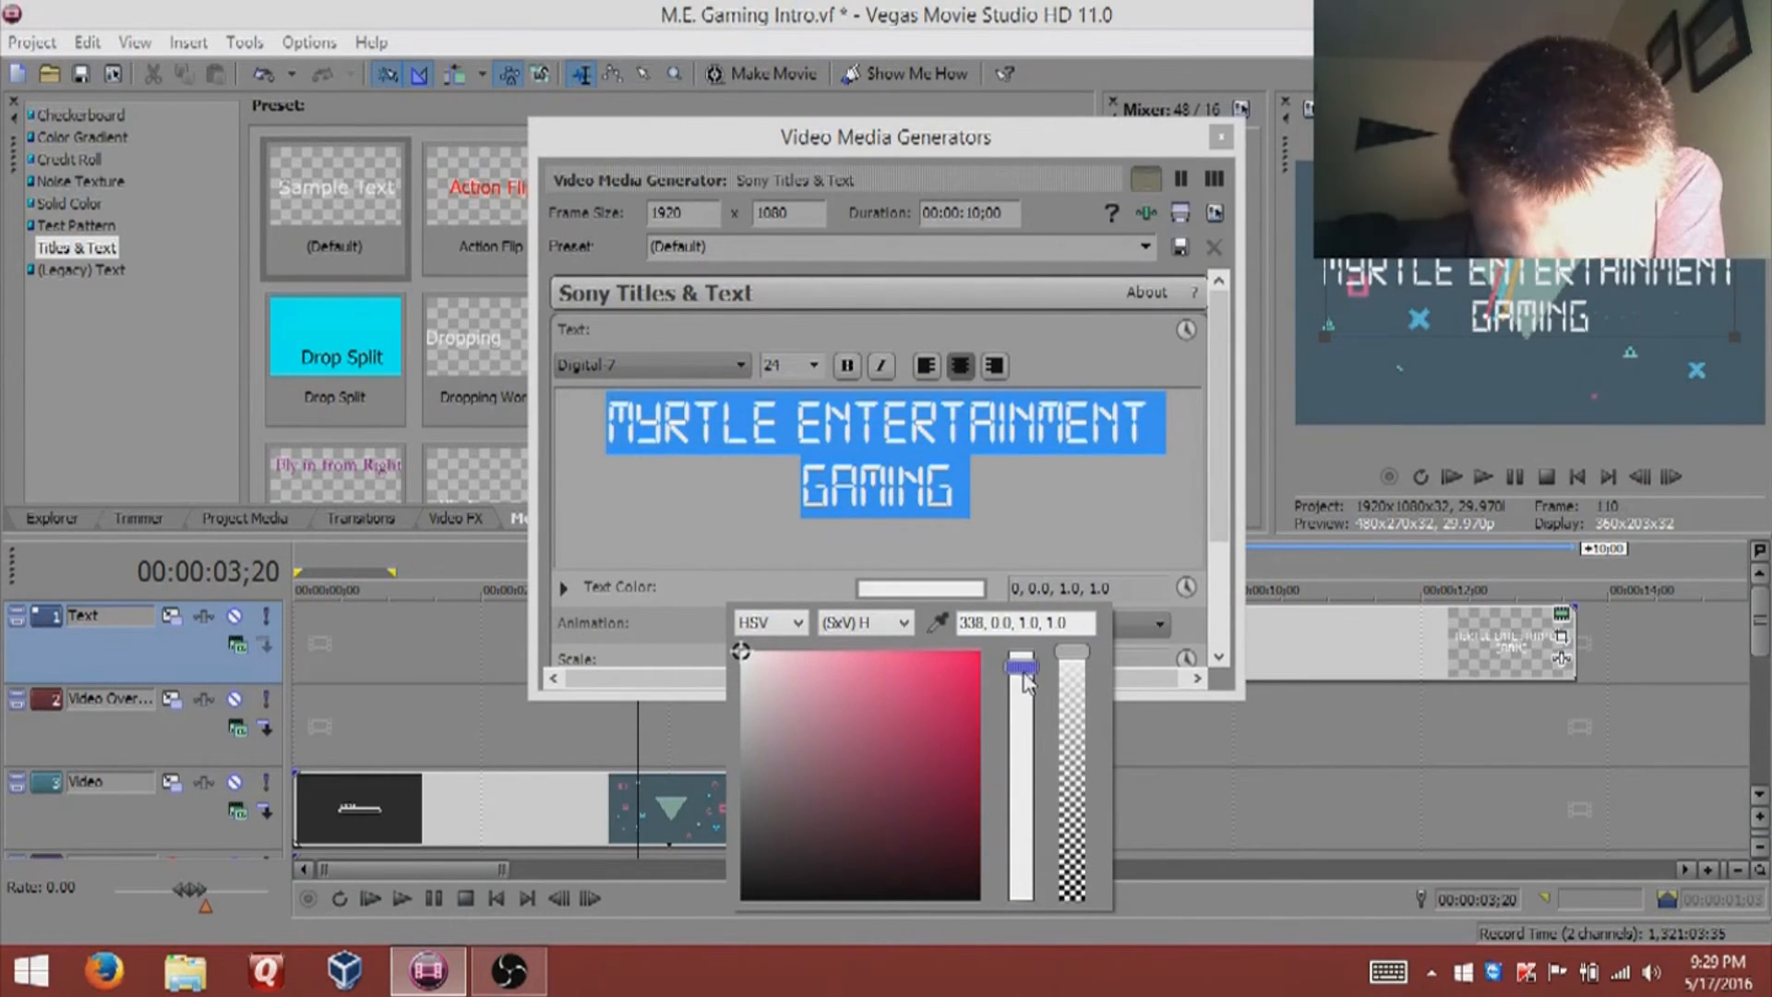
{"action": "left_click", "coordinate": [972, 673]}
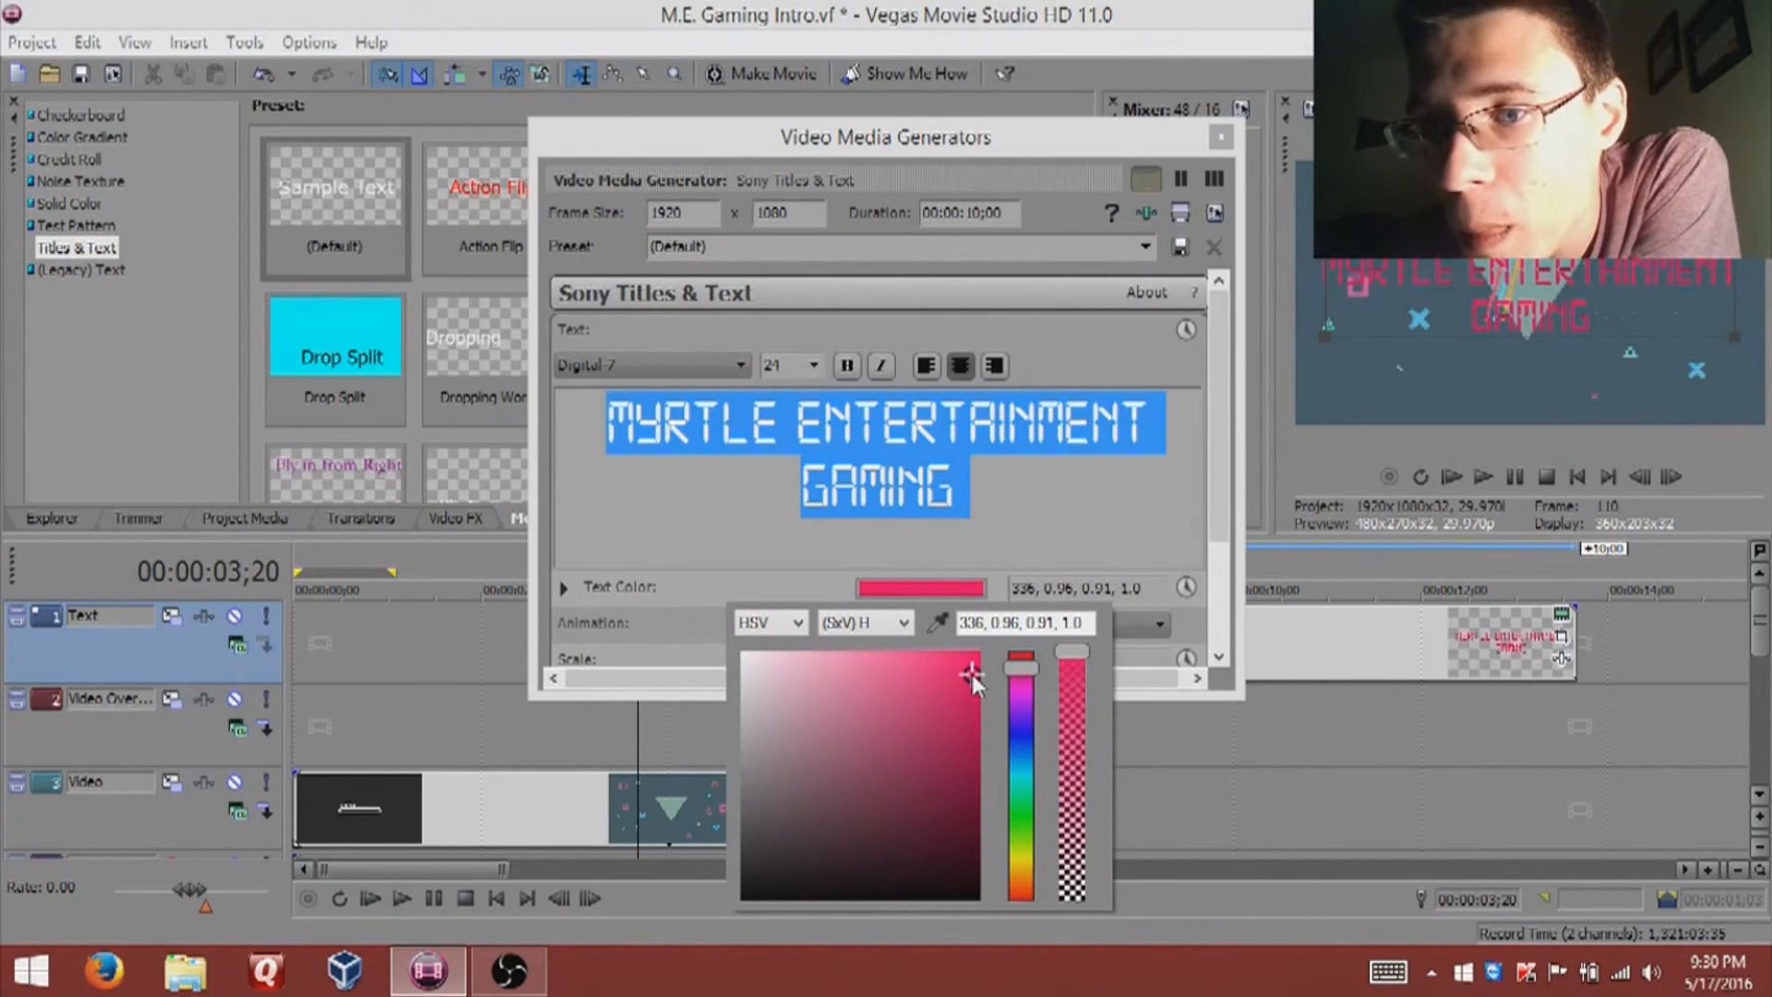
{"action": "left_click_drag", "start_coordinate": [972, 674], "coordinate": [965, 666]}
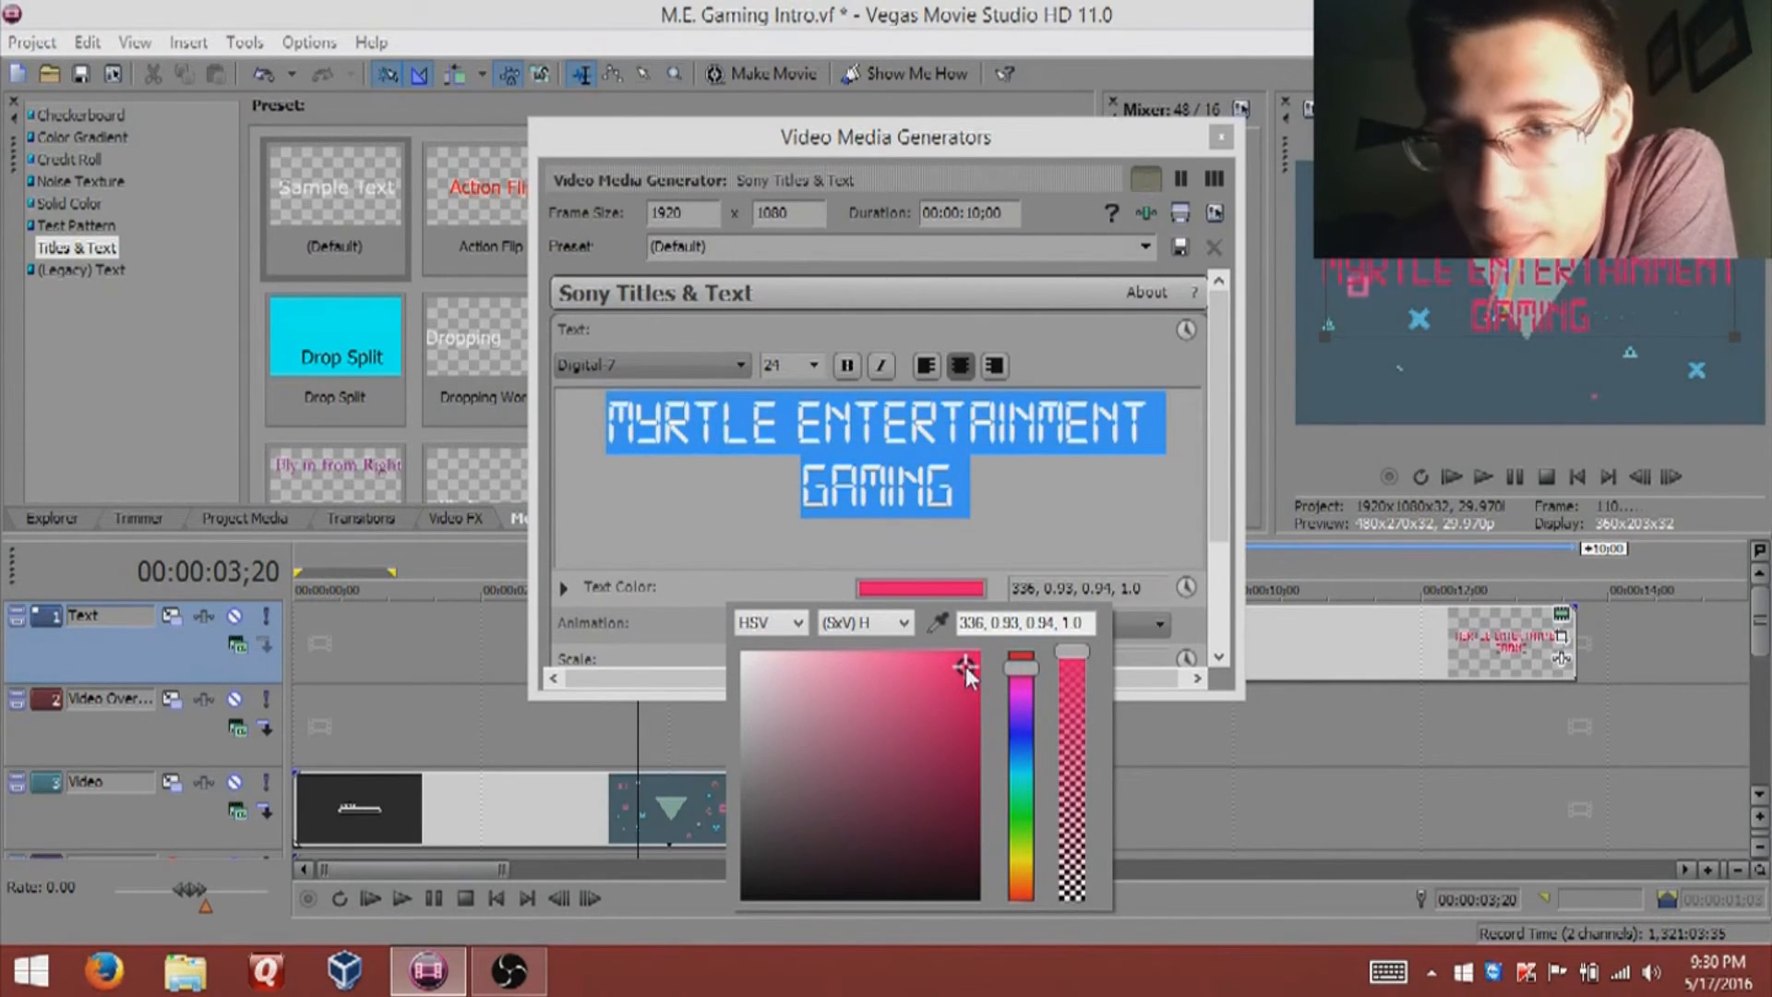
{"action": "left_click_drag", "start_coordinate": [964, 668], "coordinate": [916, 662]}
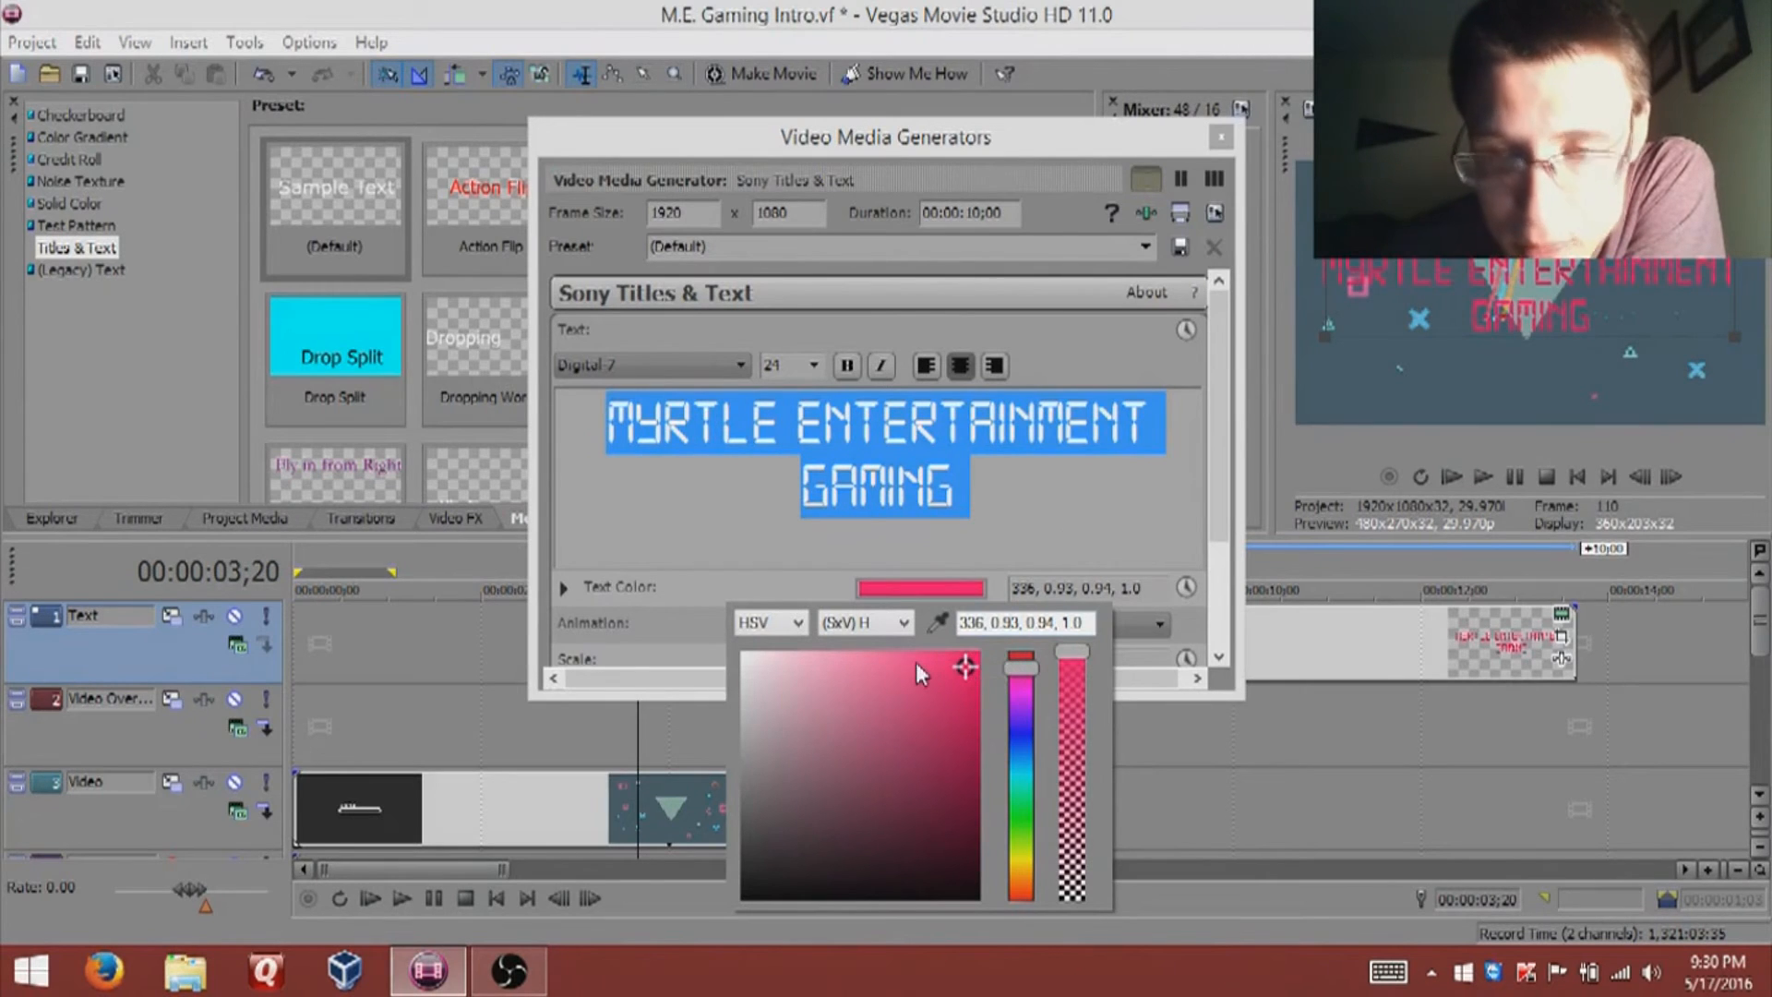
{"action": "left_click_drag", "start_coordinate": [916, 662], "coordinate": [928, 663]}
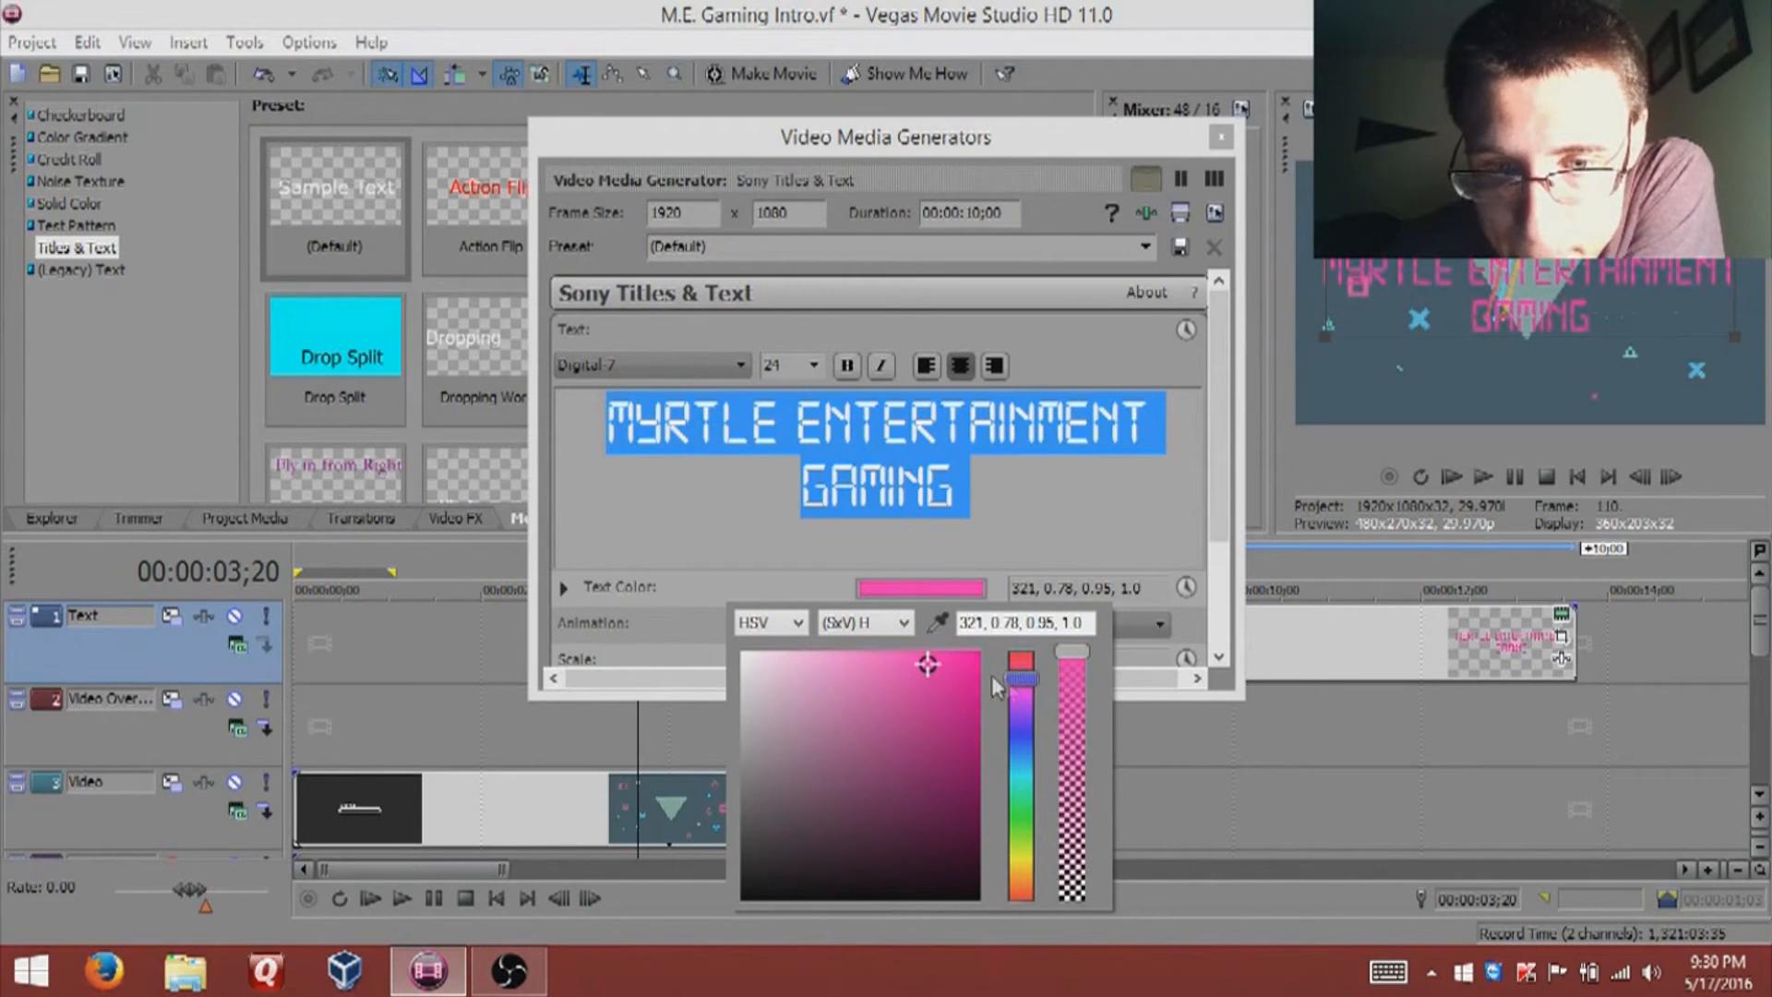
{"action": "left_click", "coordinate": [968, 666]}
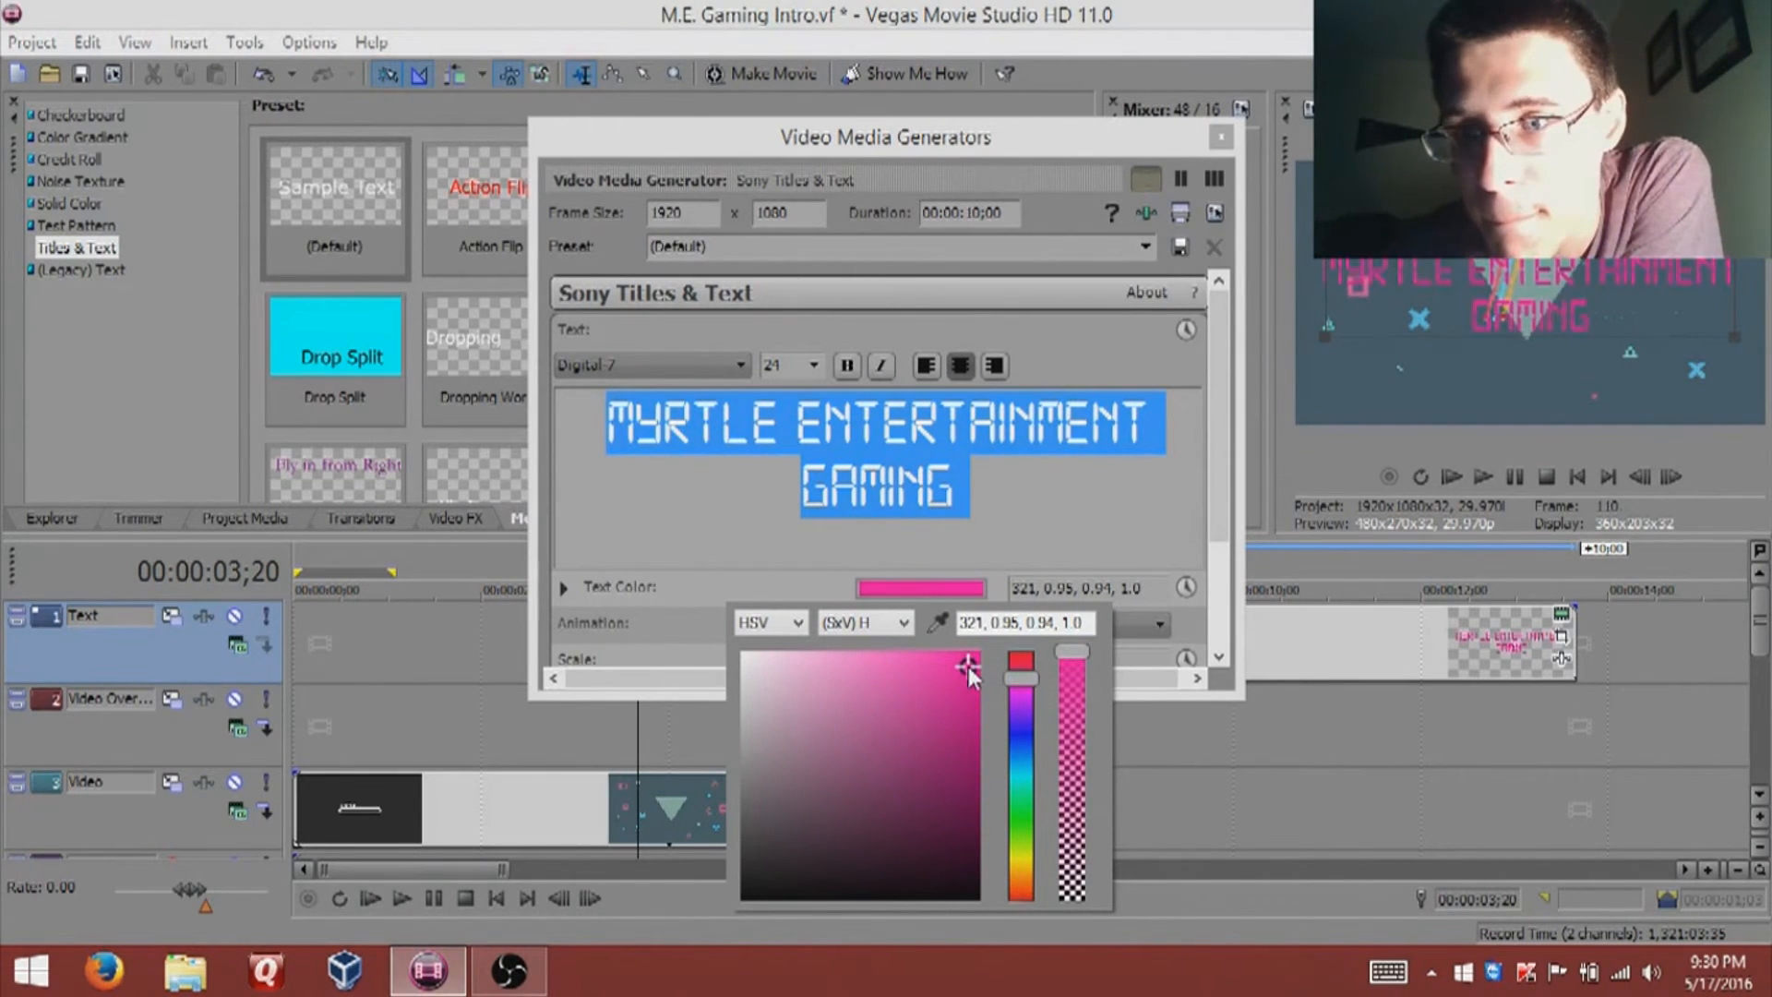
{"action": "left_click", "coordinate": [1065, 512]}
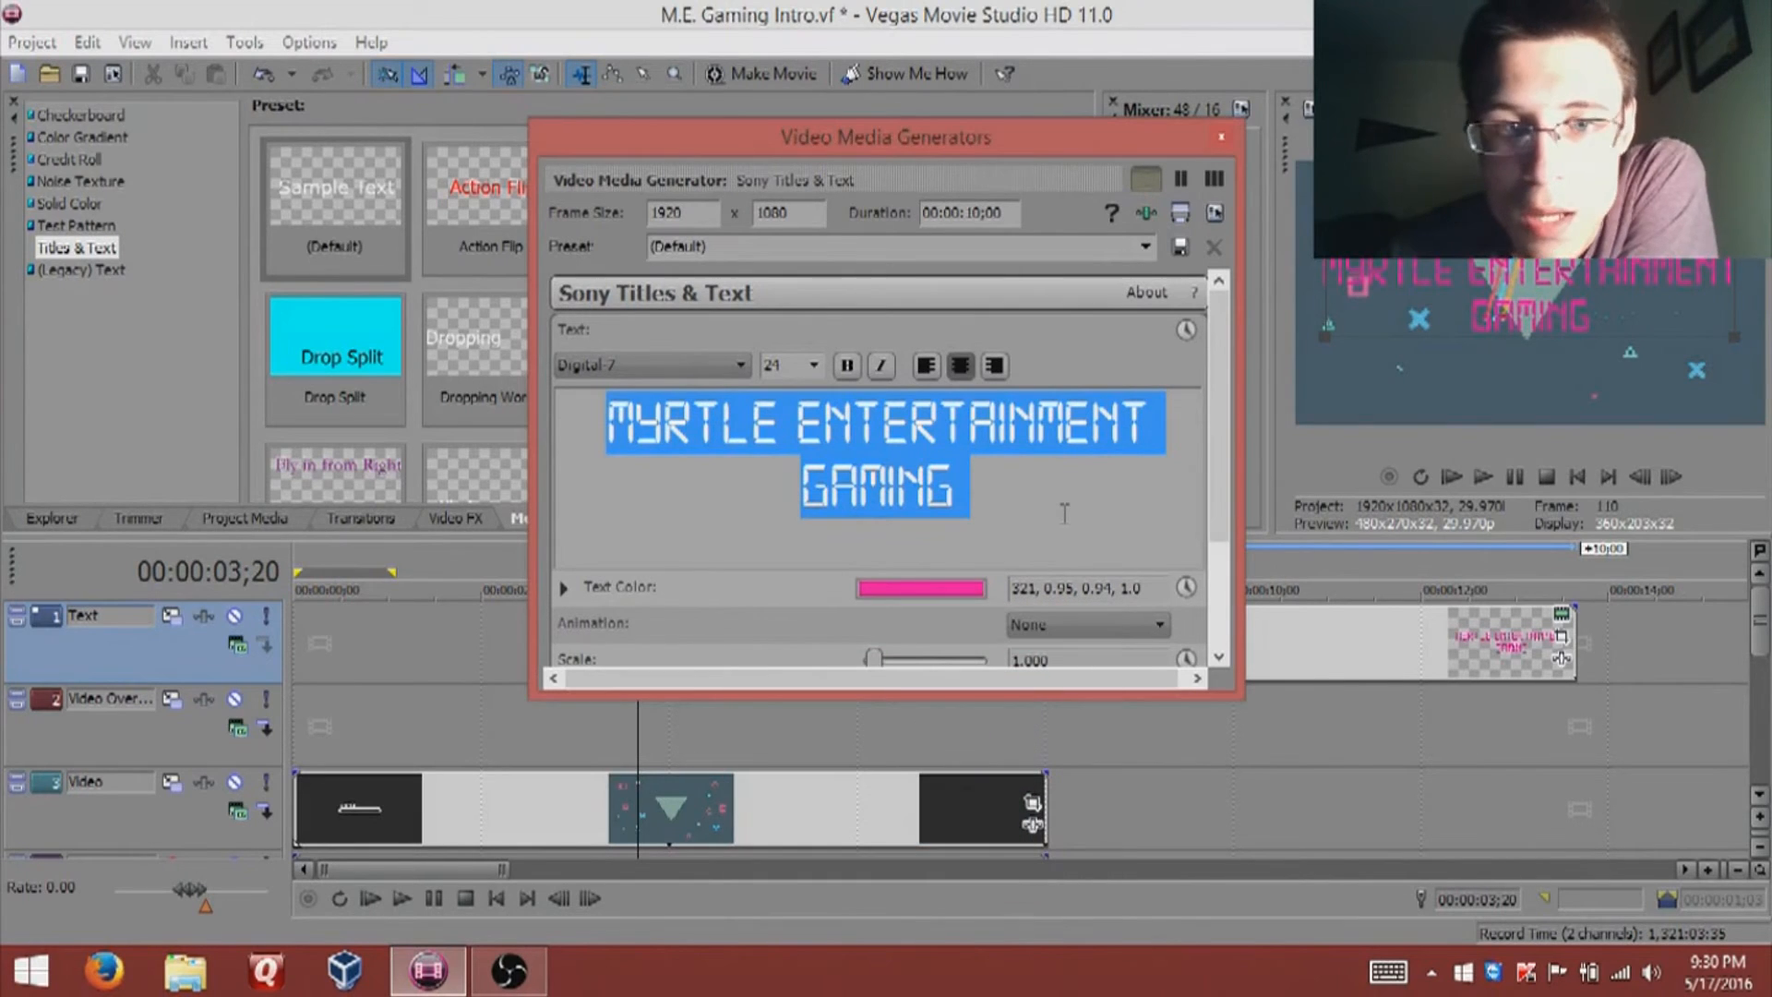
Step: Give the title a near-black outline (HSV 0, 0.04, 0.09) with a width of 6.842 and close the title settings
{"action": "left_click_drag", "start_coordinate": [1216, 491], "coordinate": [1220, 611]}
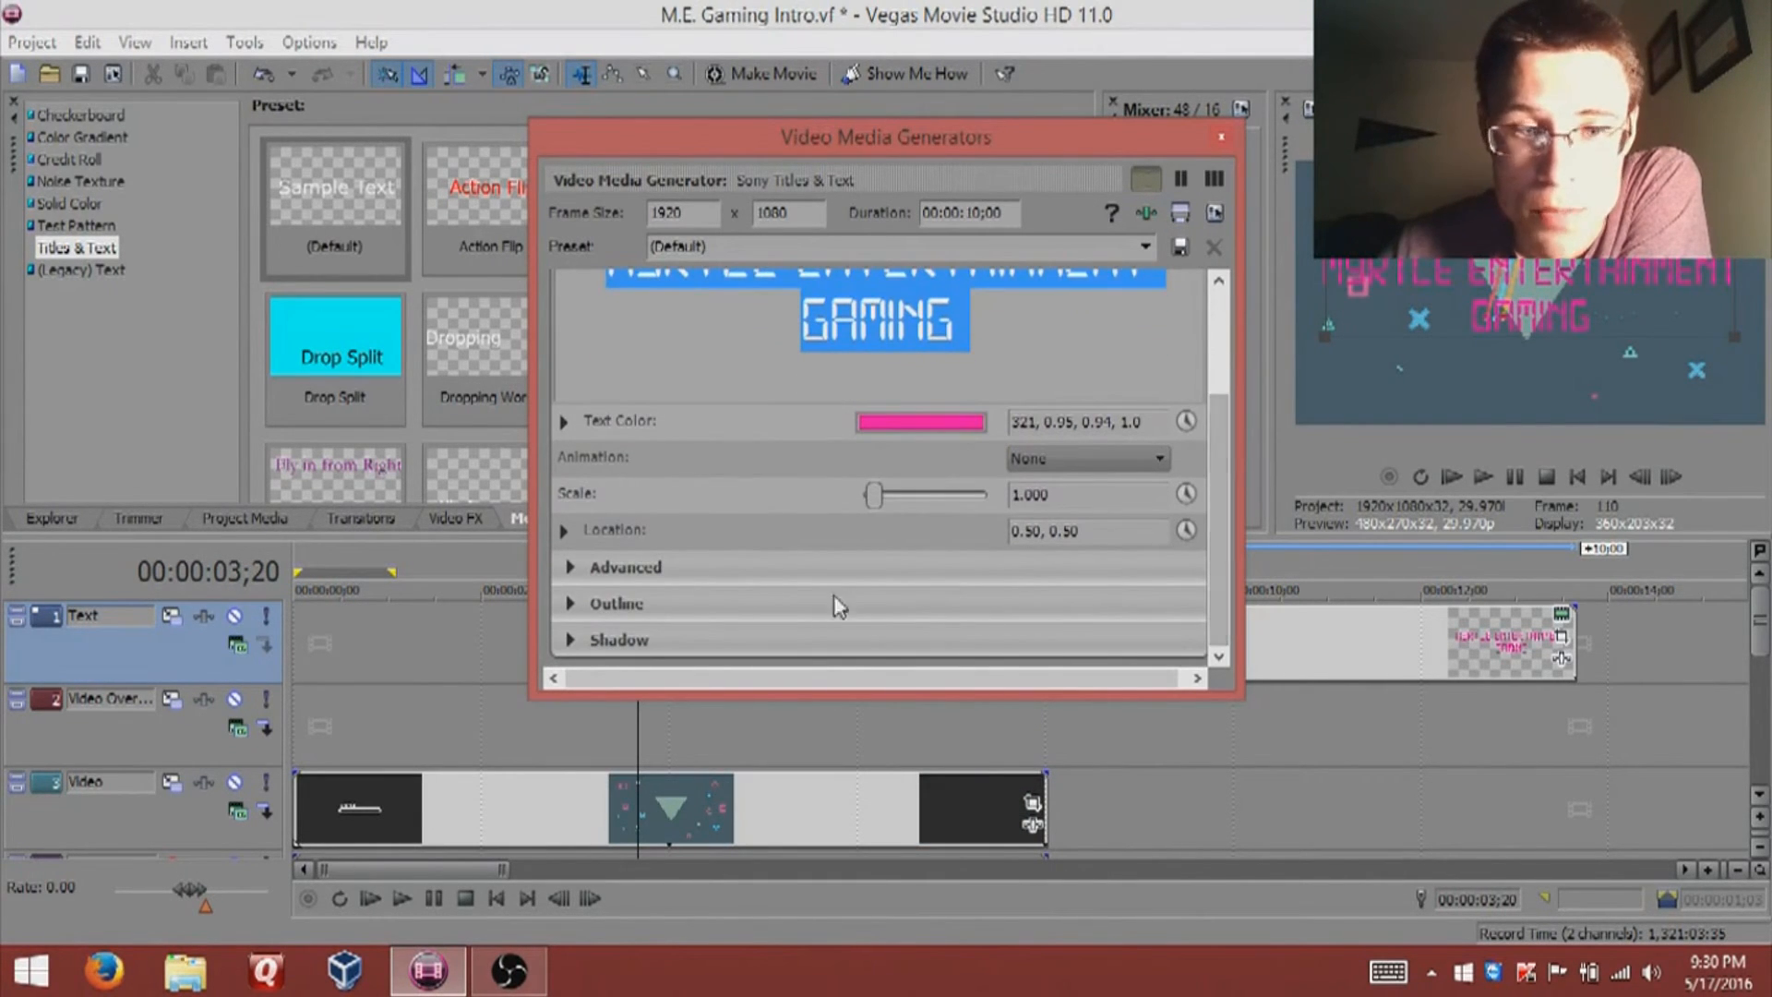
{"action": "left_click", "coordinate": [569, 606]}
{"action": "left_click_drag", "start_coordinate": [864, 646], "coordinate": [1034, 644]}
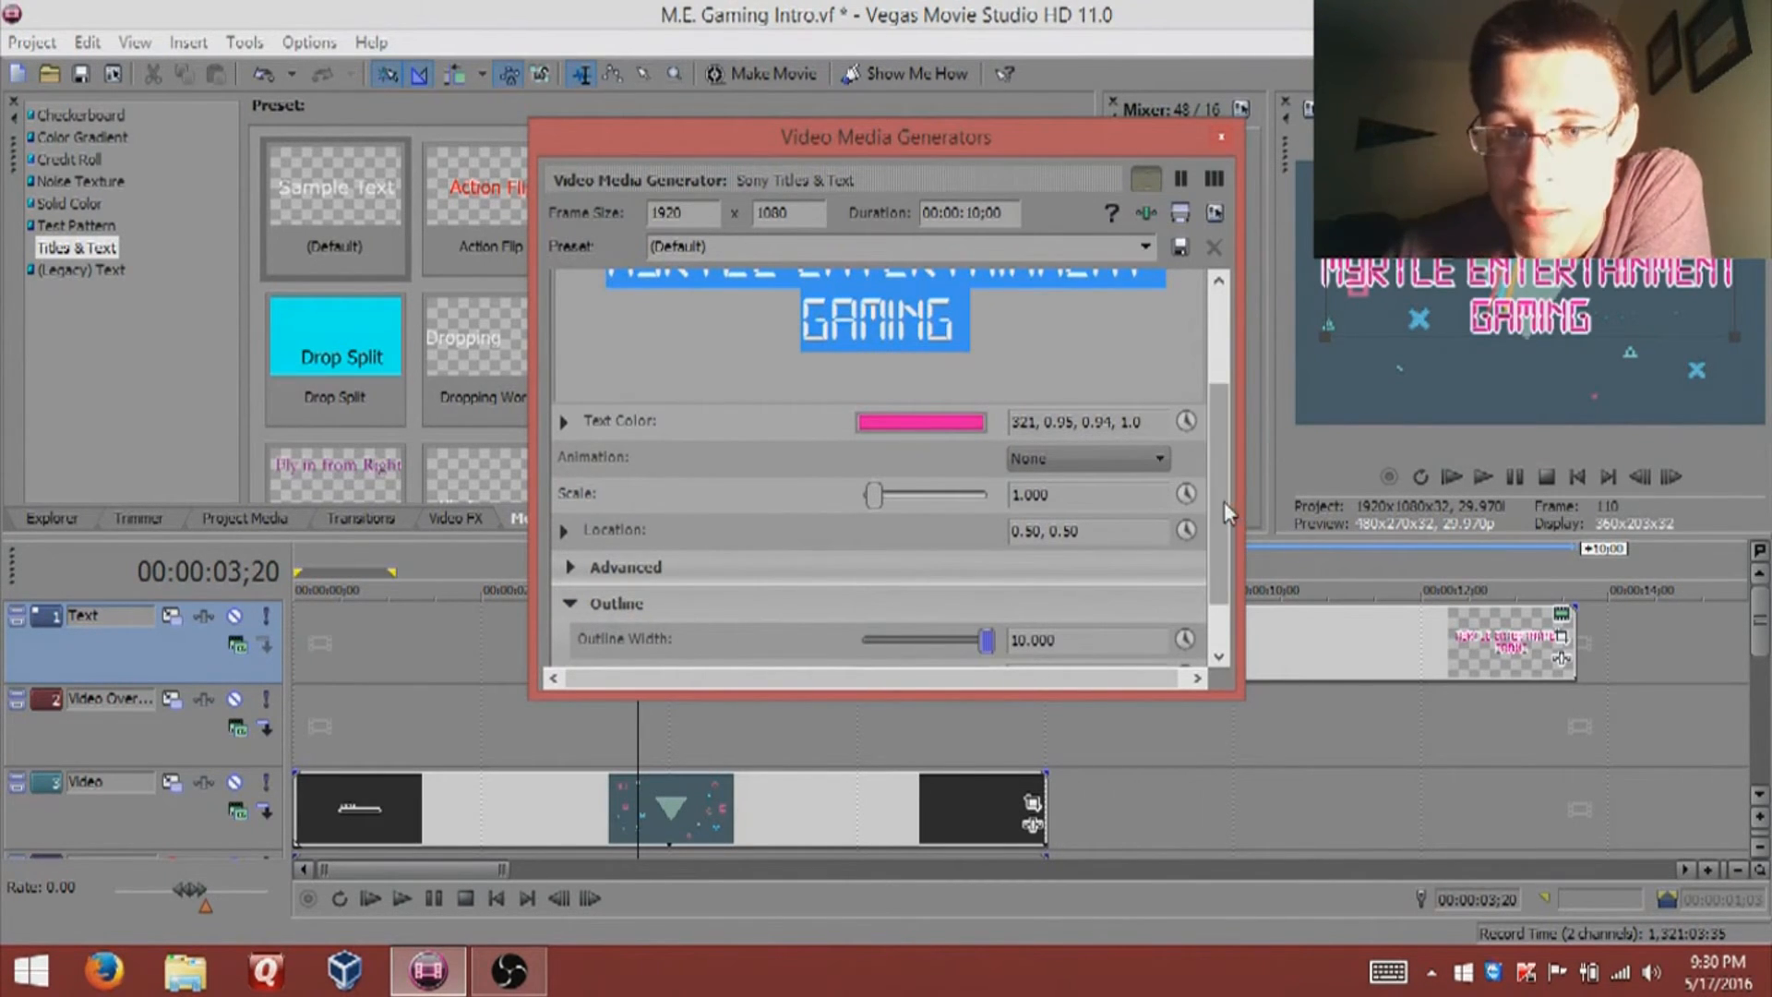
{"action": "scroll", "coordinate": [1223, 513], "scroll_direction": "down", "scroll_amount": 2}
{"action": "left_click", "coordinate": [941, 602]}
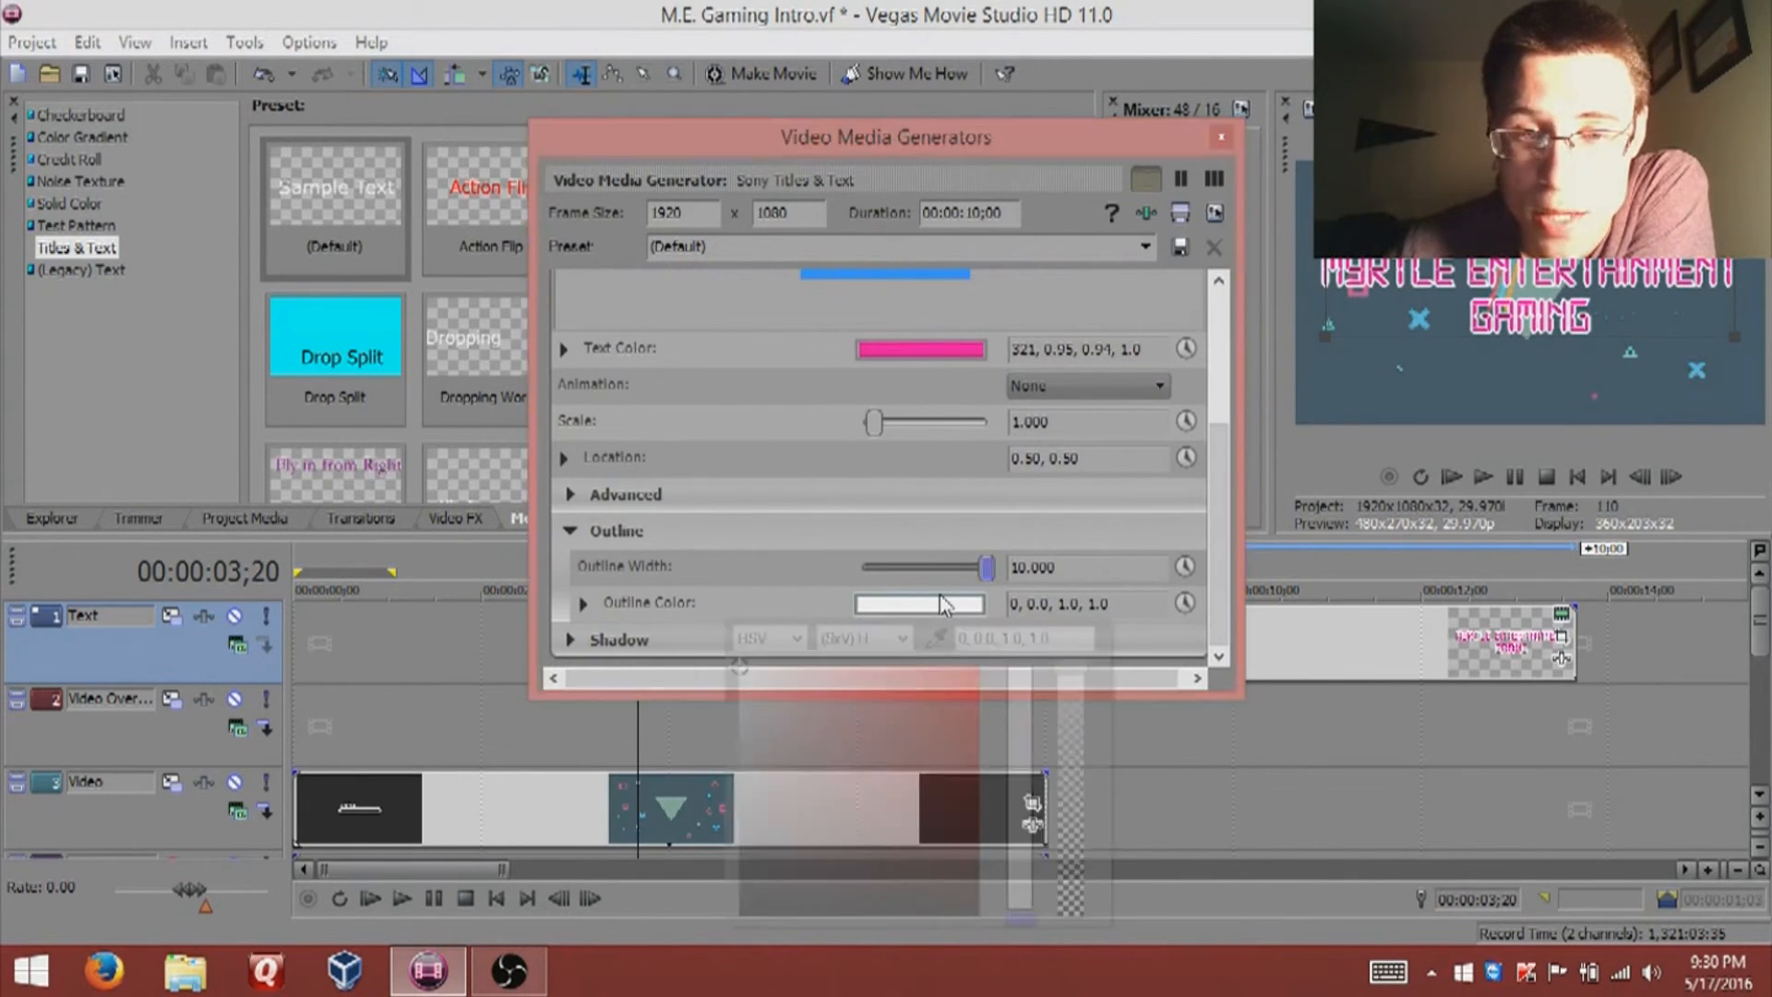
{"action": "mouse_move", "coordinate": [744, 872]}
{"action": "left_mouse_down"}
{"action": "mouse_move", "coordinate": [739, 928]}
{"action": "mouse_move", "coordinate": [750, 894]}
{"action": "left_mouse_up"}
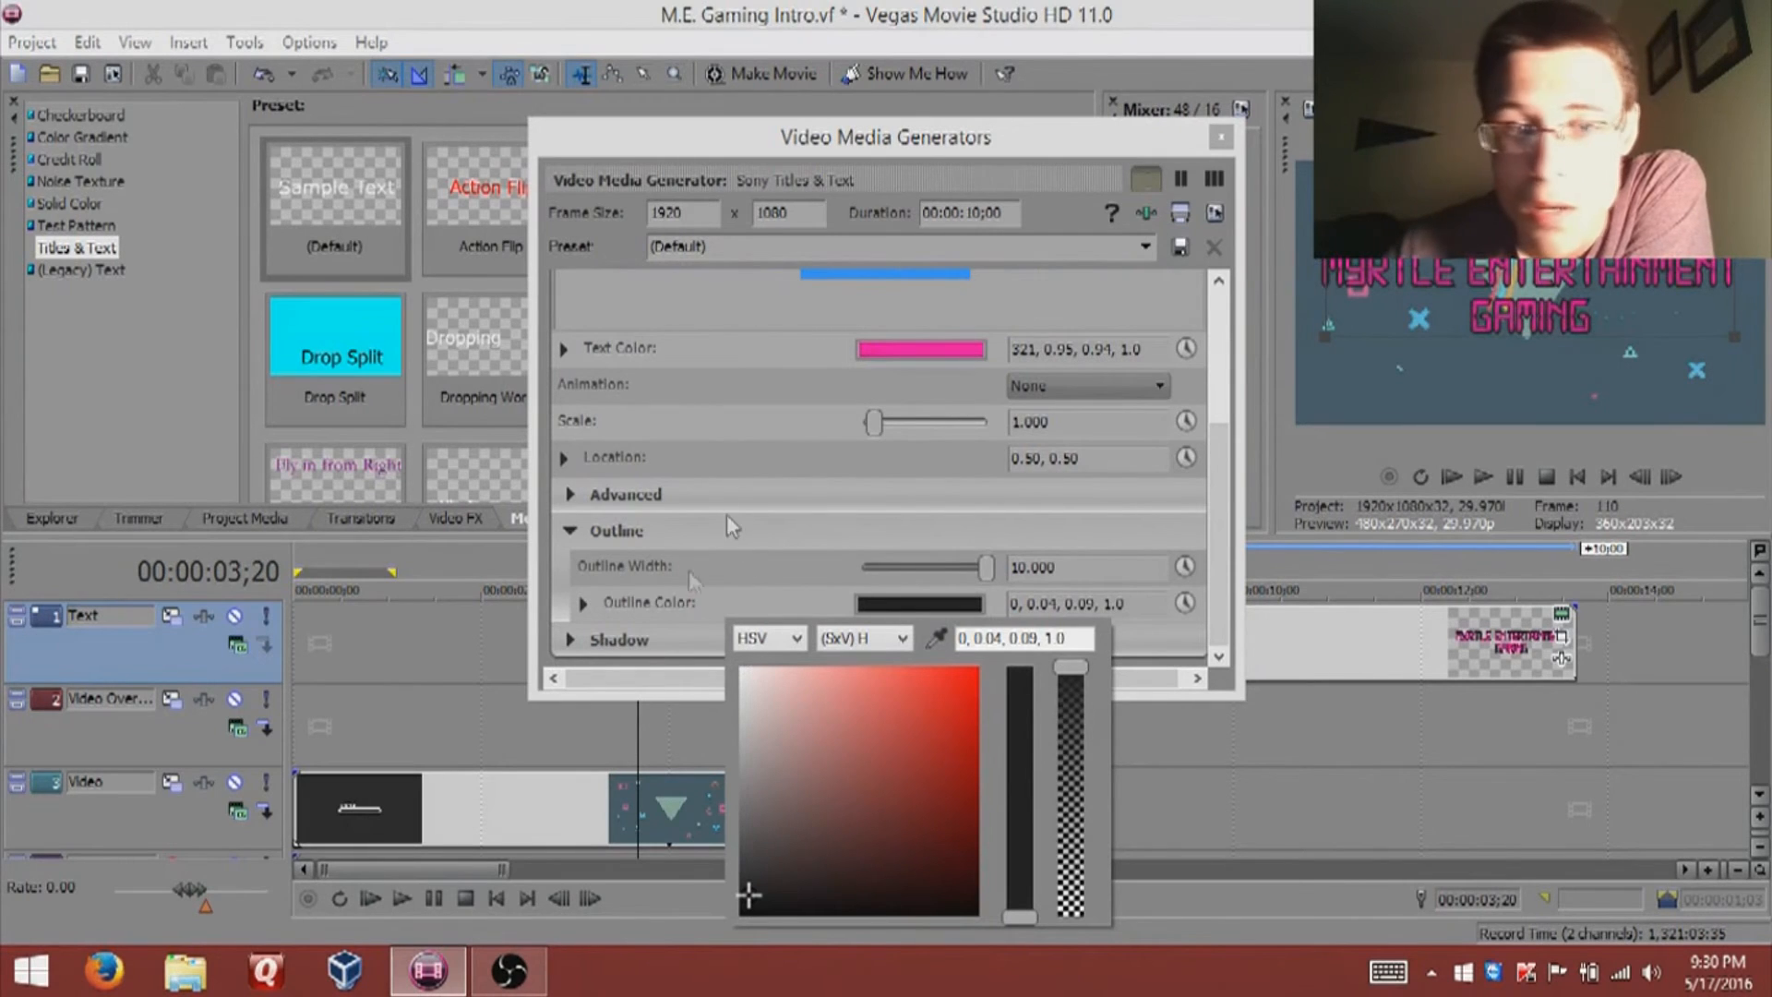
{"action": "left_click", "coordinate": [989, 570]}
{"action": "left_click_drag", "start_coordinate": [988, 571], "coordinate": [952, 574]}
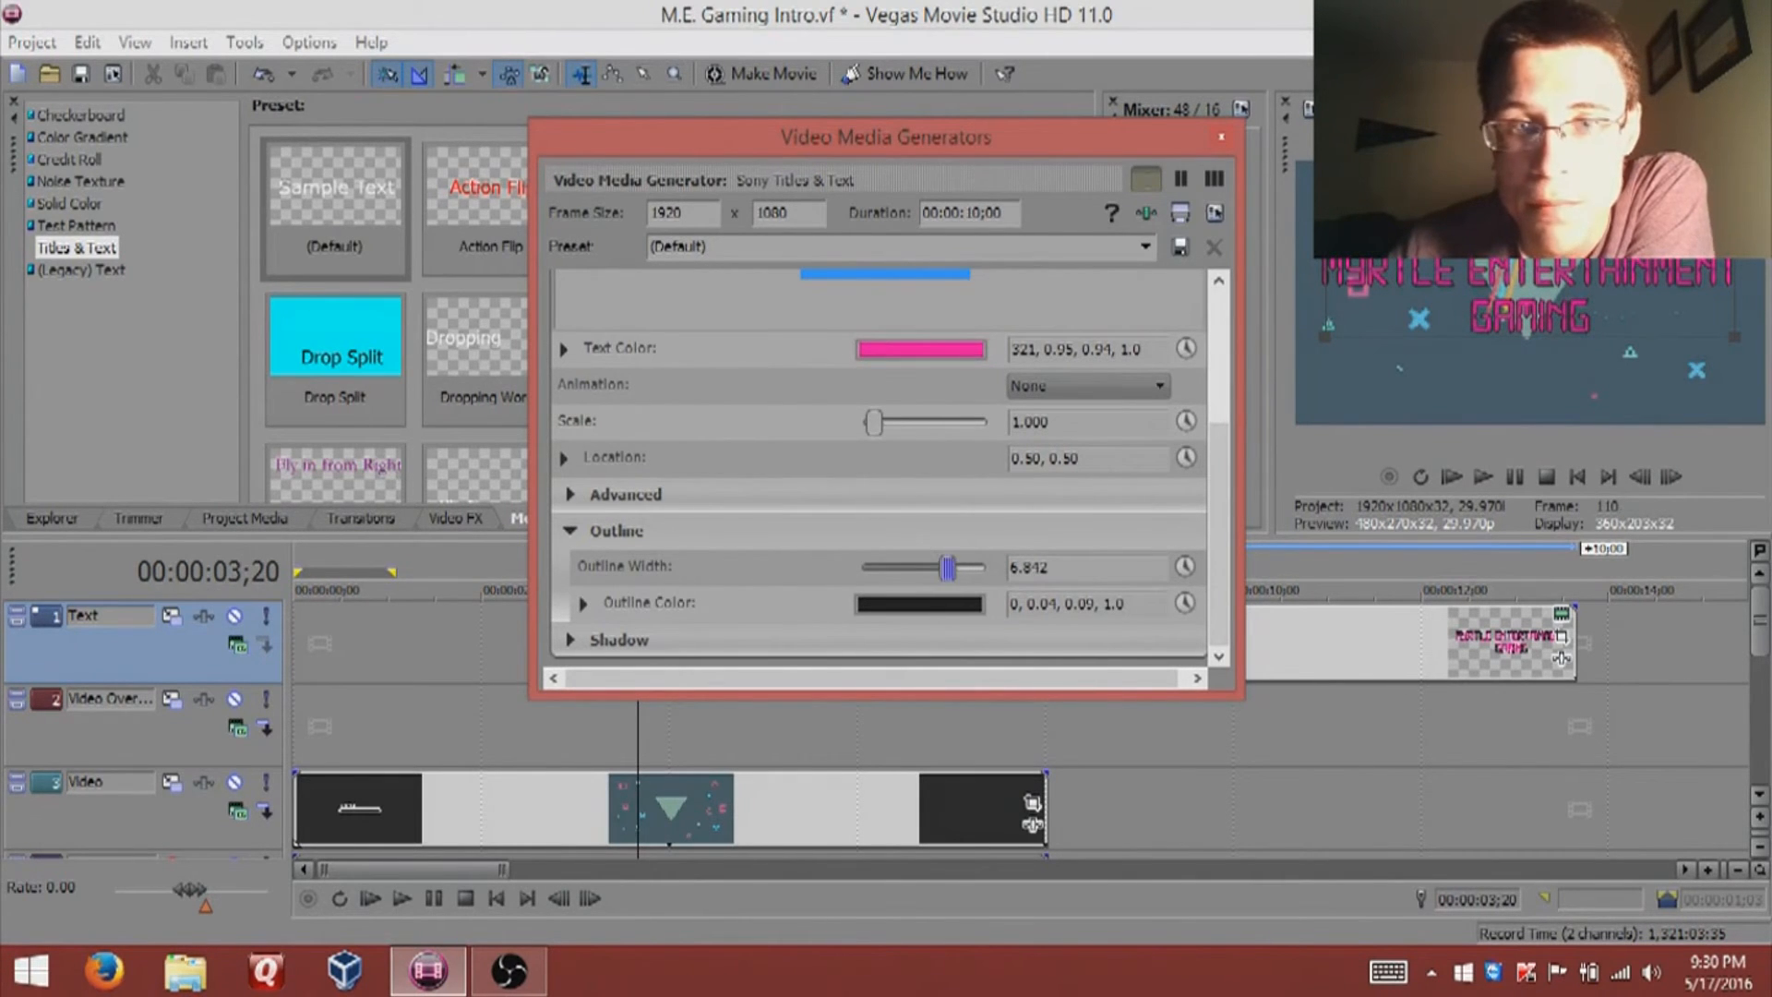
{"action": "left_click", "coordinate": [1225, 140]}
Step: Save the project and play the intro from the beginning to about 00:00:05;12 to check the title
{"action": "key", "text": "ctrl+s"}
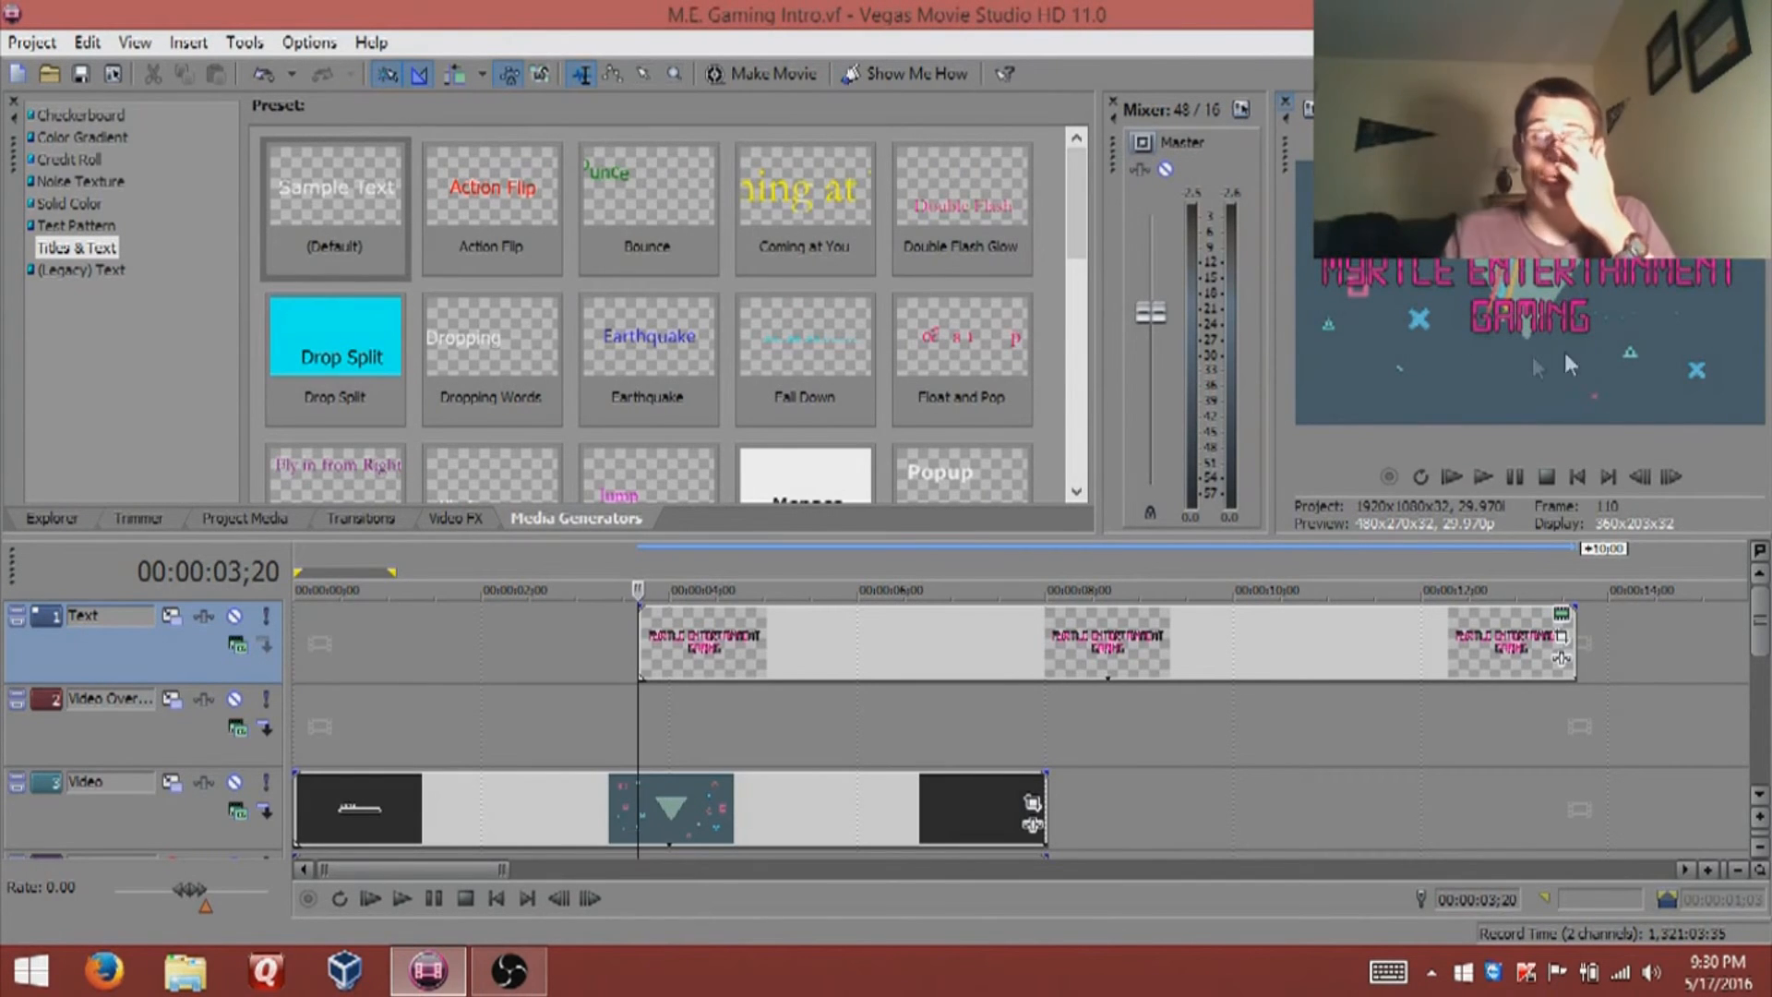
{"action": "left_click", "coordinate": [1584, 470]}
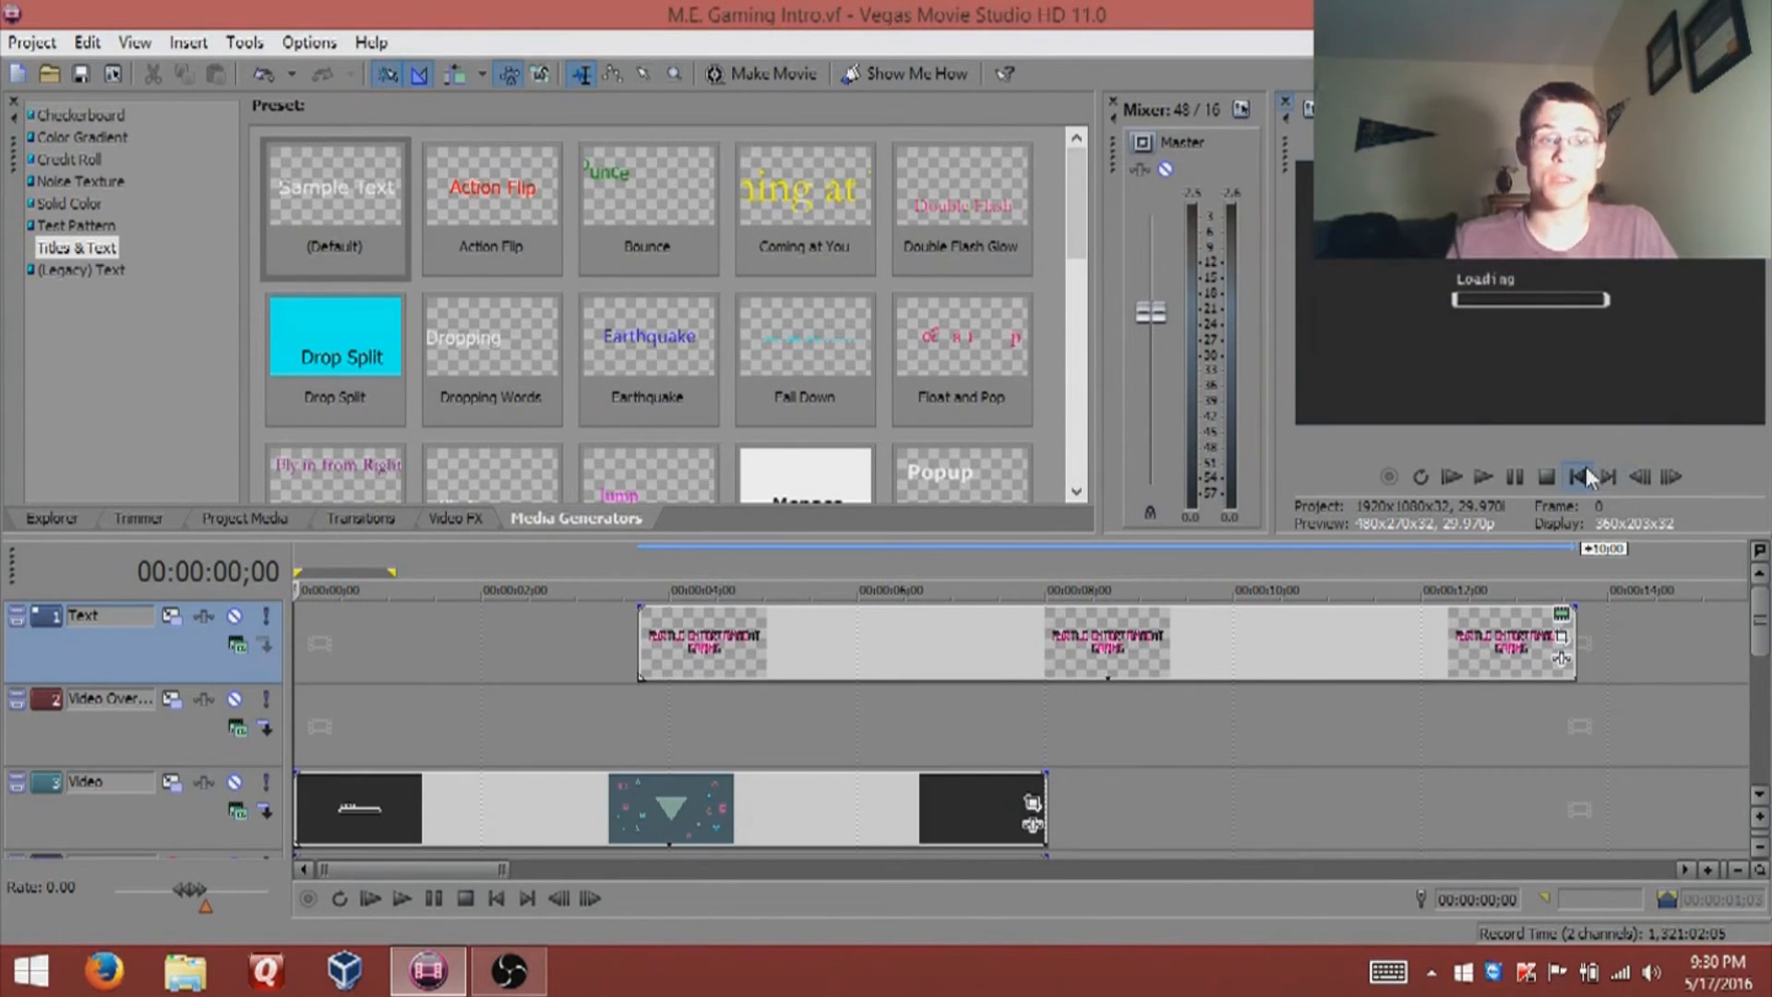
{"action": "key", "text": "space"}
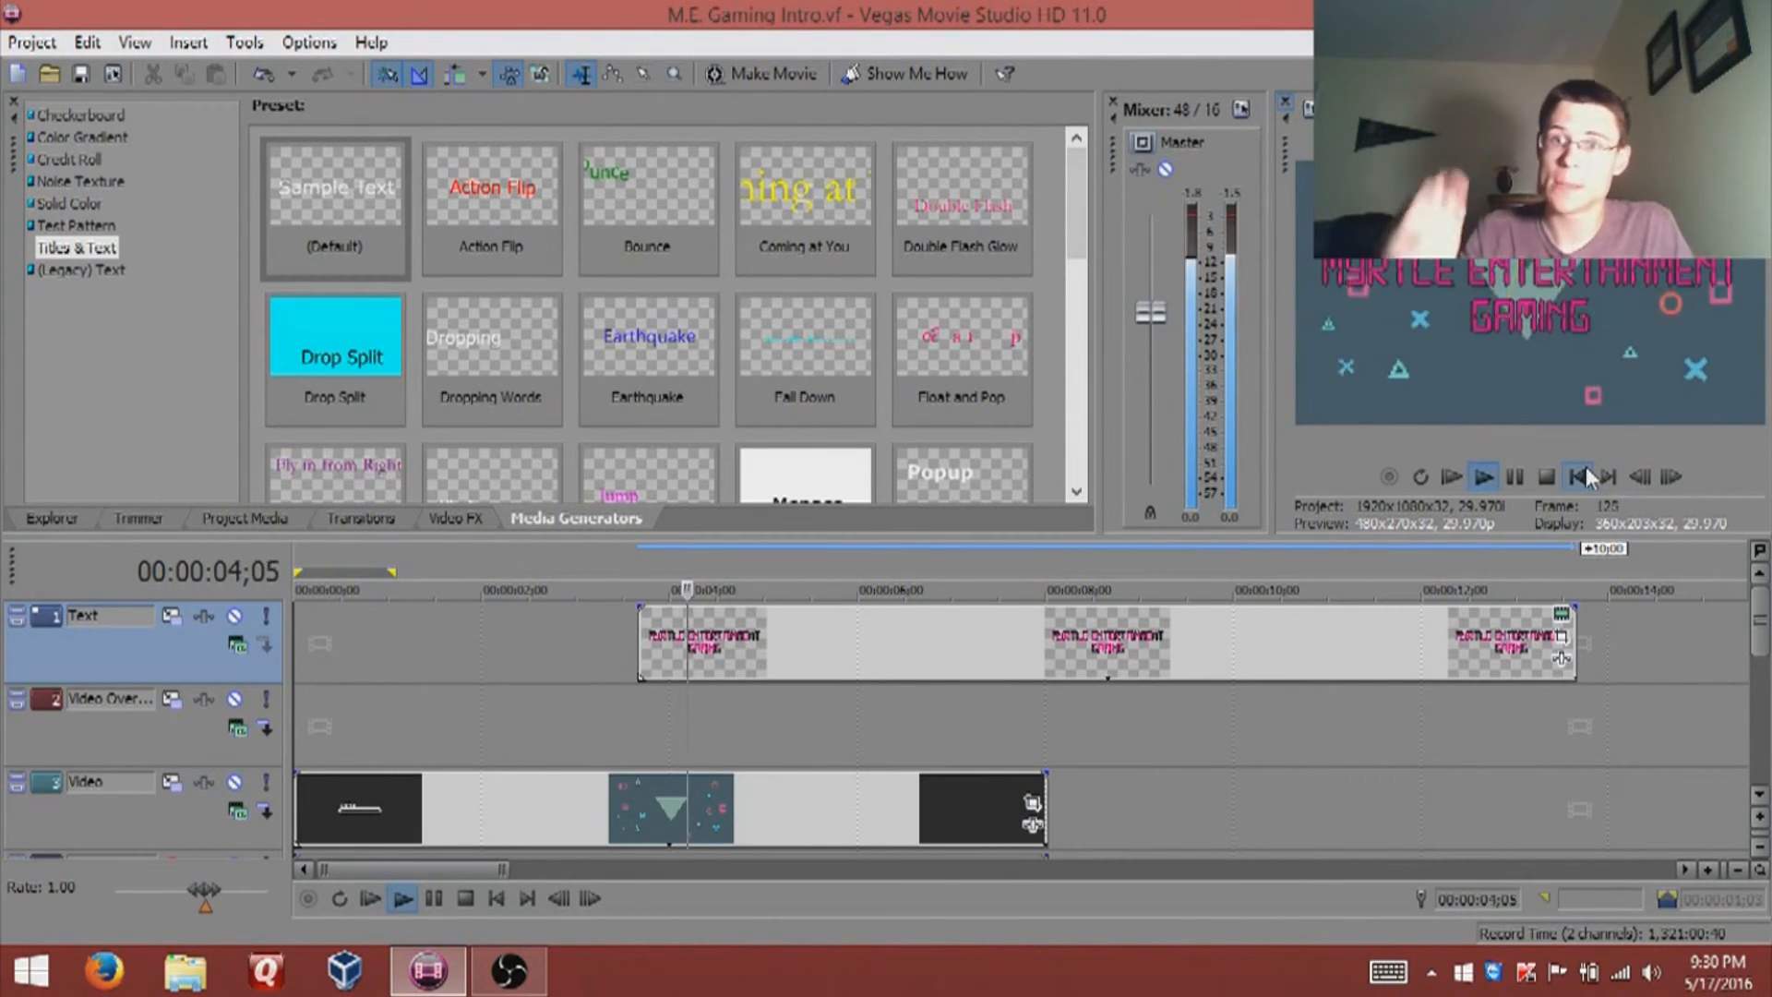
{"action": "key", "text": "space"}
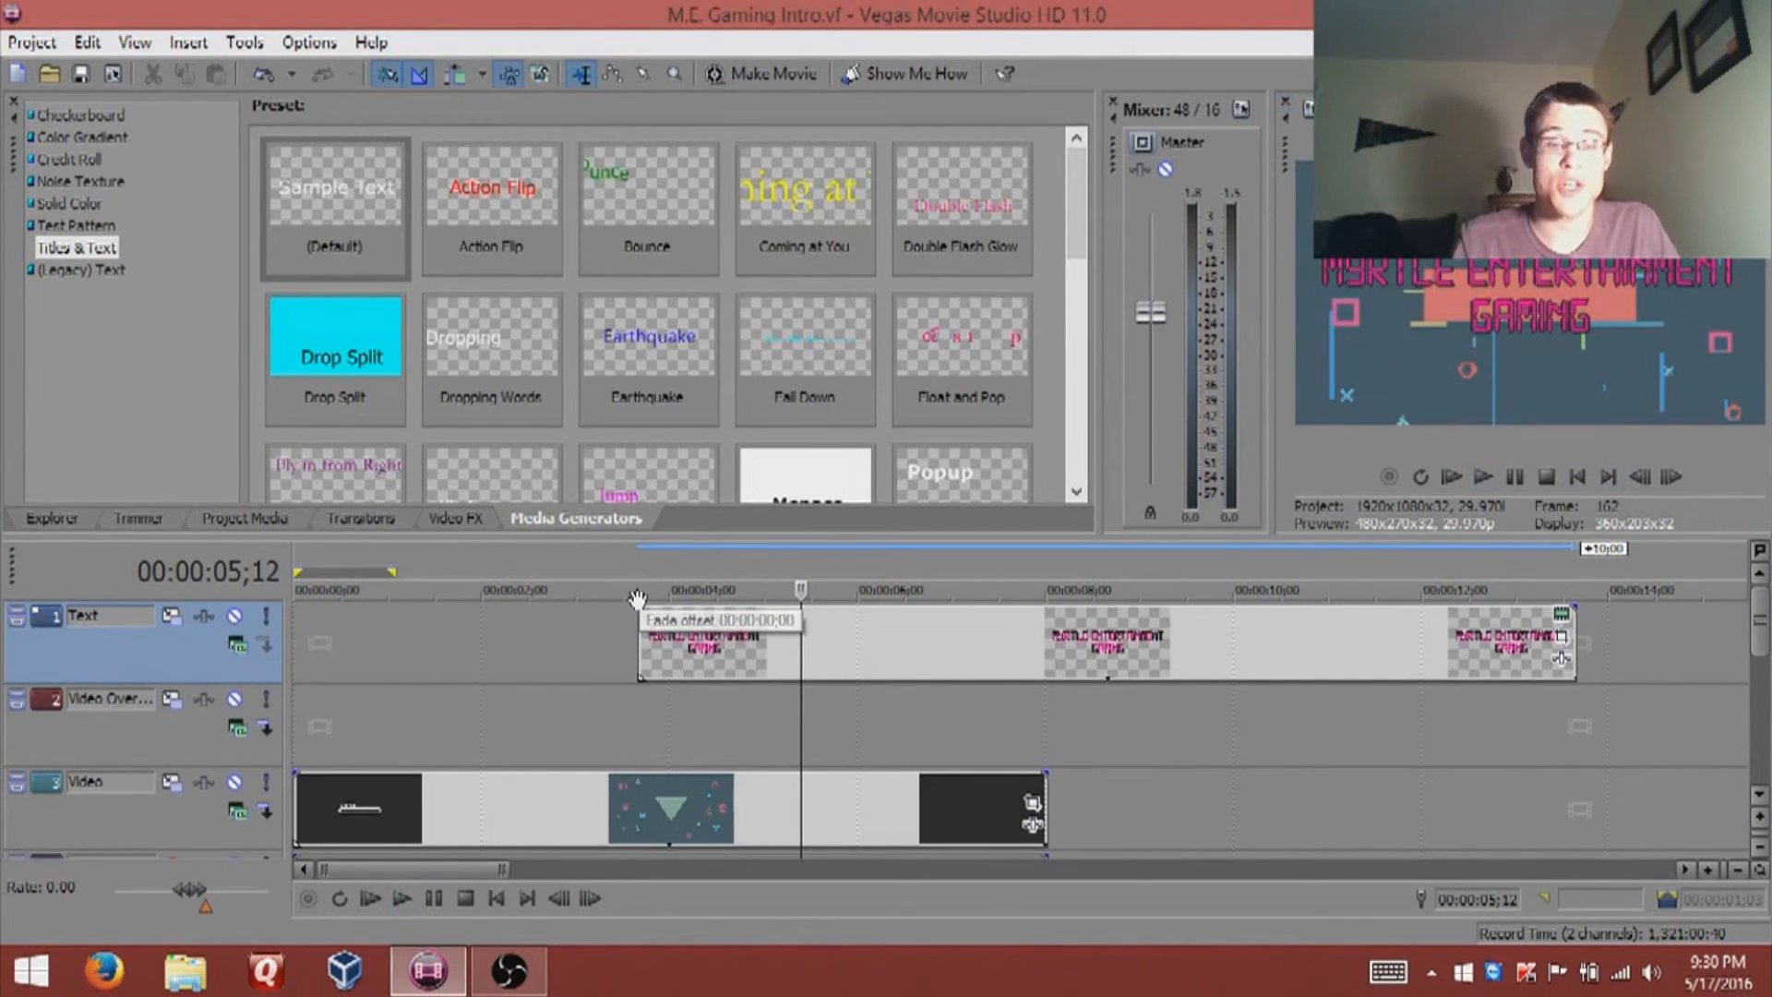
Step: Add a fade-in of about 00:00:00;29 to the start of the title clip and preview it from 00:00:02;28
{"action": "scroll", "coordinate": [662, 613], "scroll_direction": "right", "scroll_amount": 1}
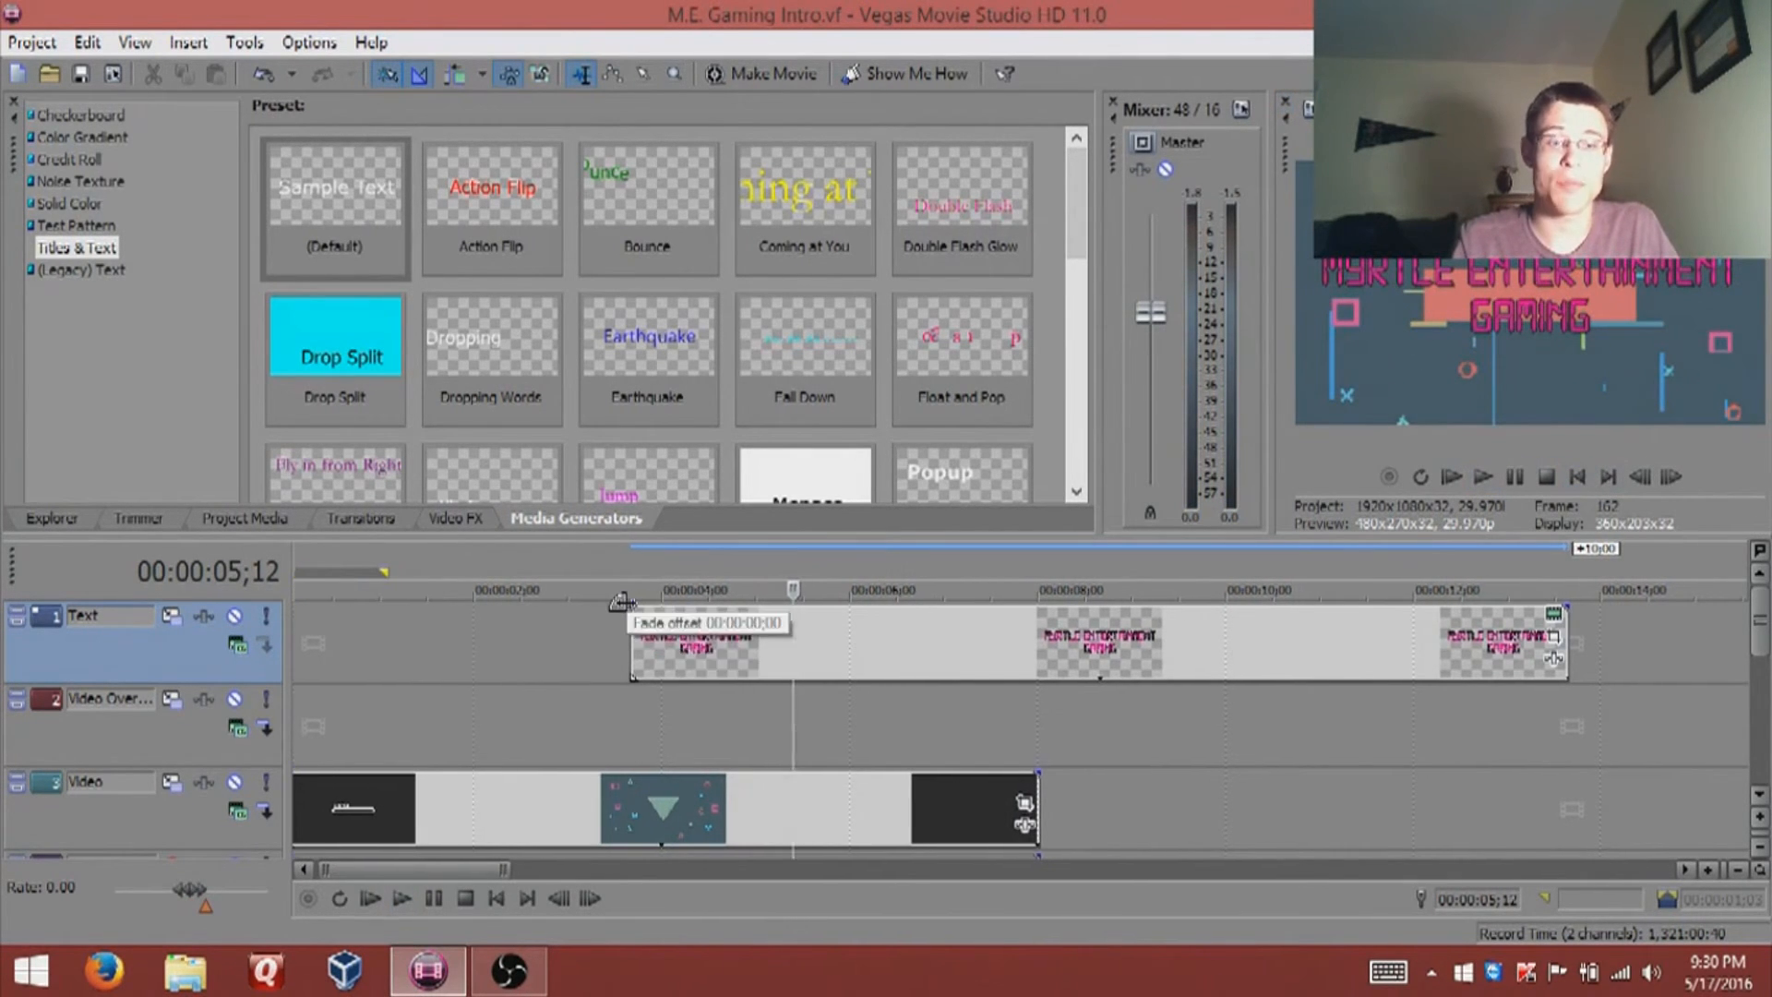
{"action": "left_click_drag", "start_coordinate": [622, 601], "coordinate": [718, 611]}
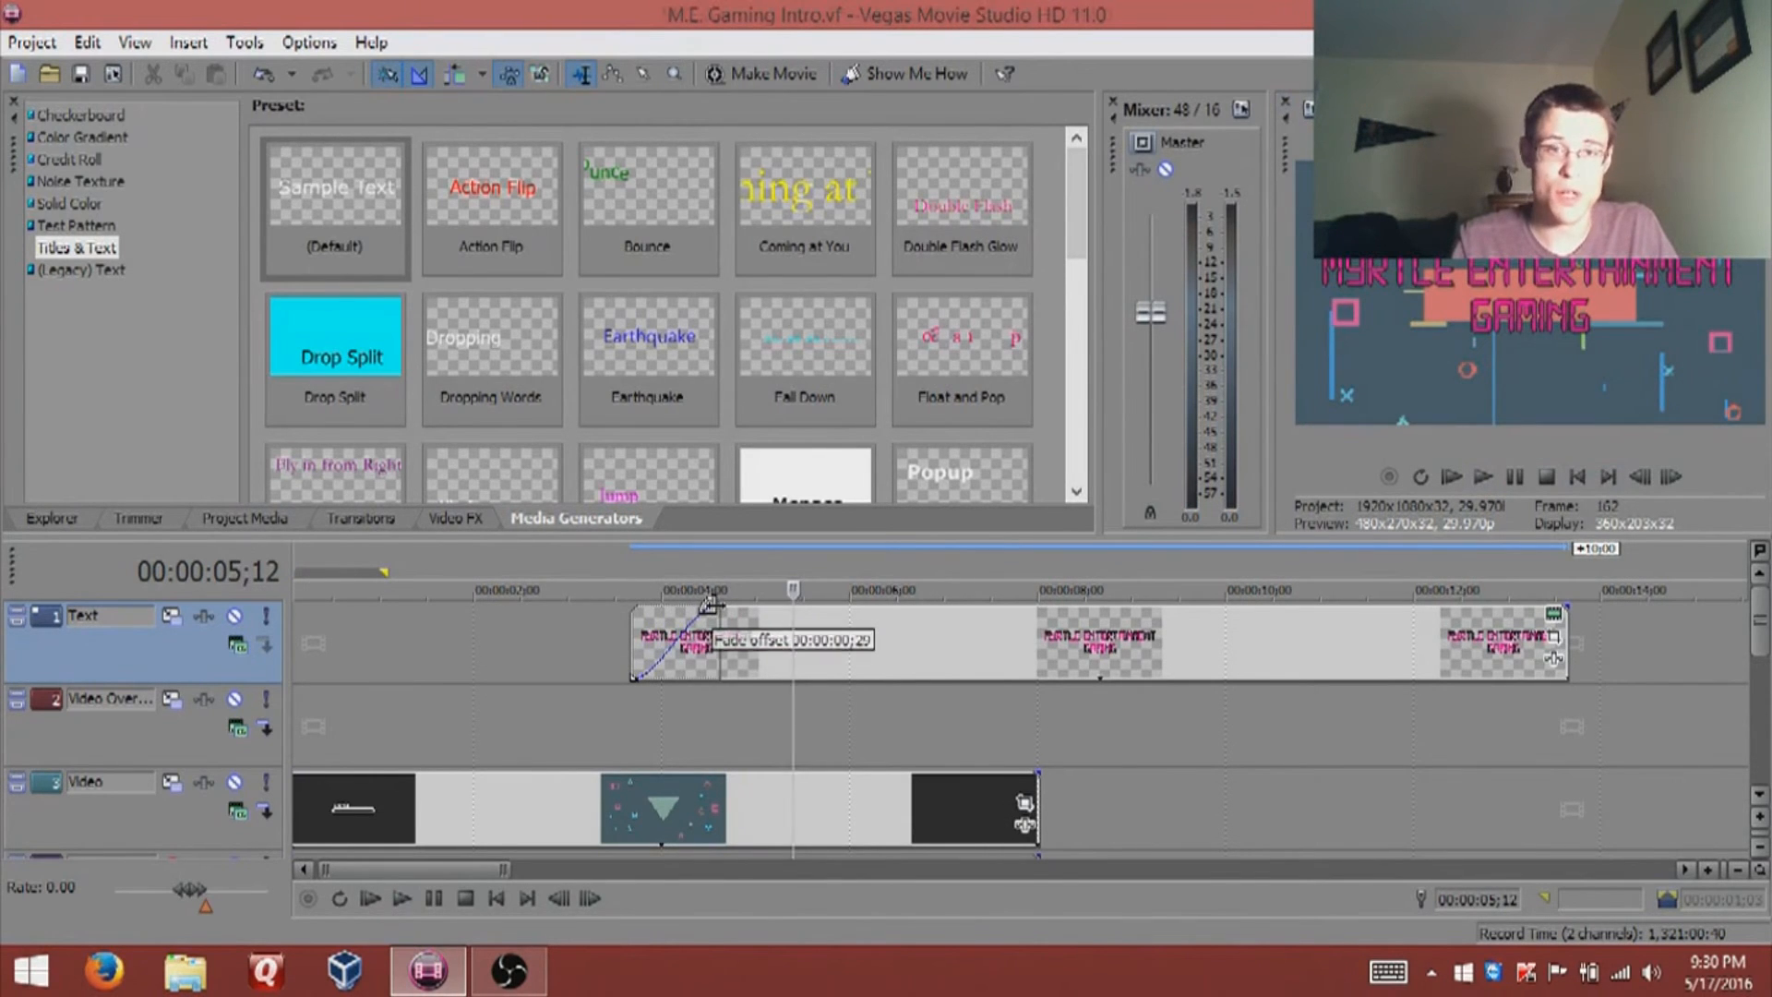
{"action": "left_click", "coordinate": [559, 635]}
{"action": "key", "text": "space"}
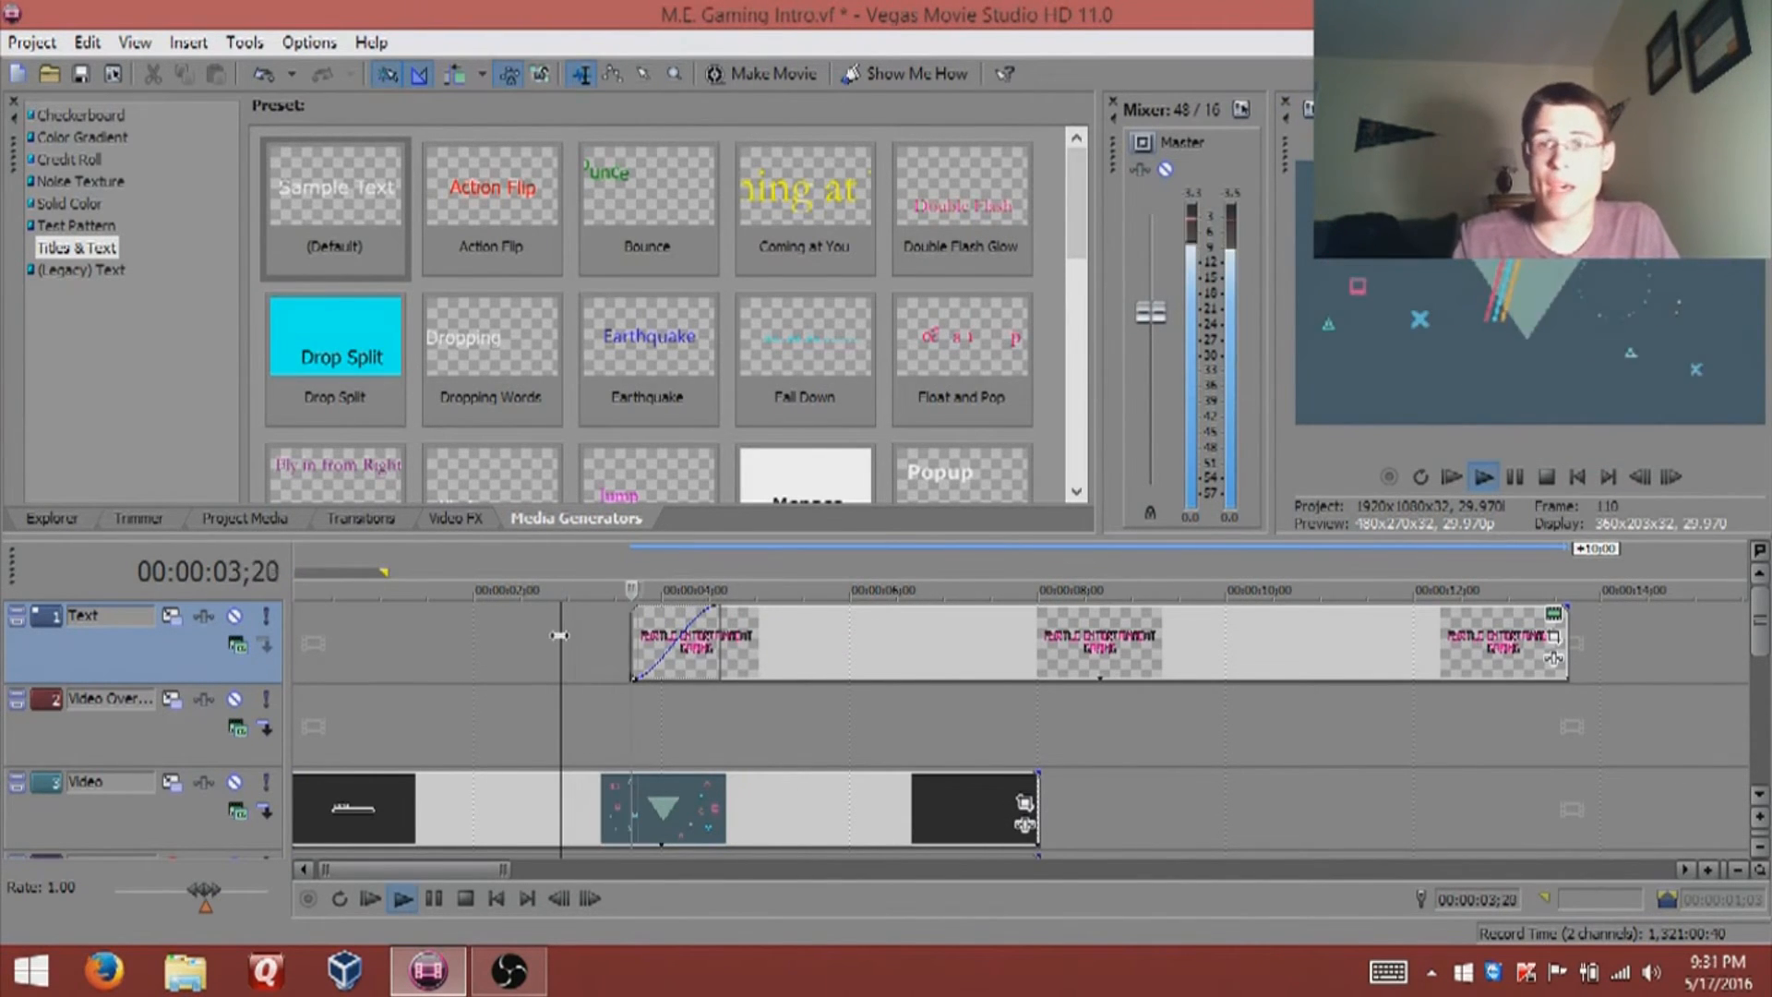
{"action": "key", "text": "space"}
{"action": "key", "text": "space"}
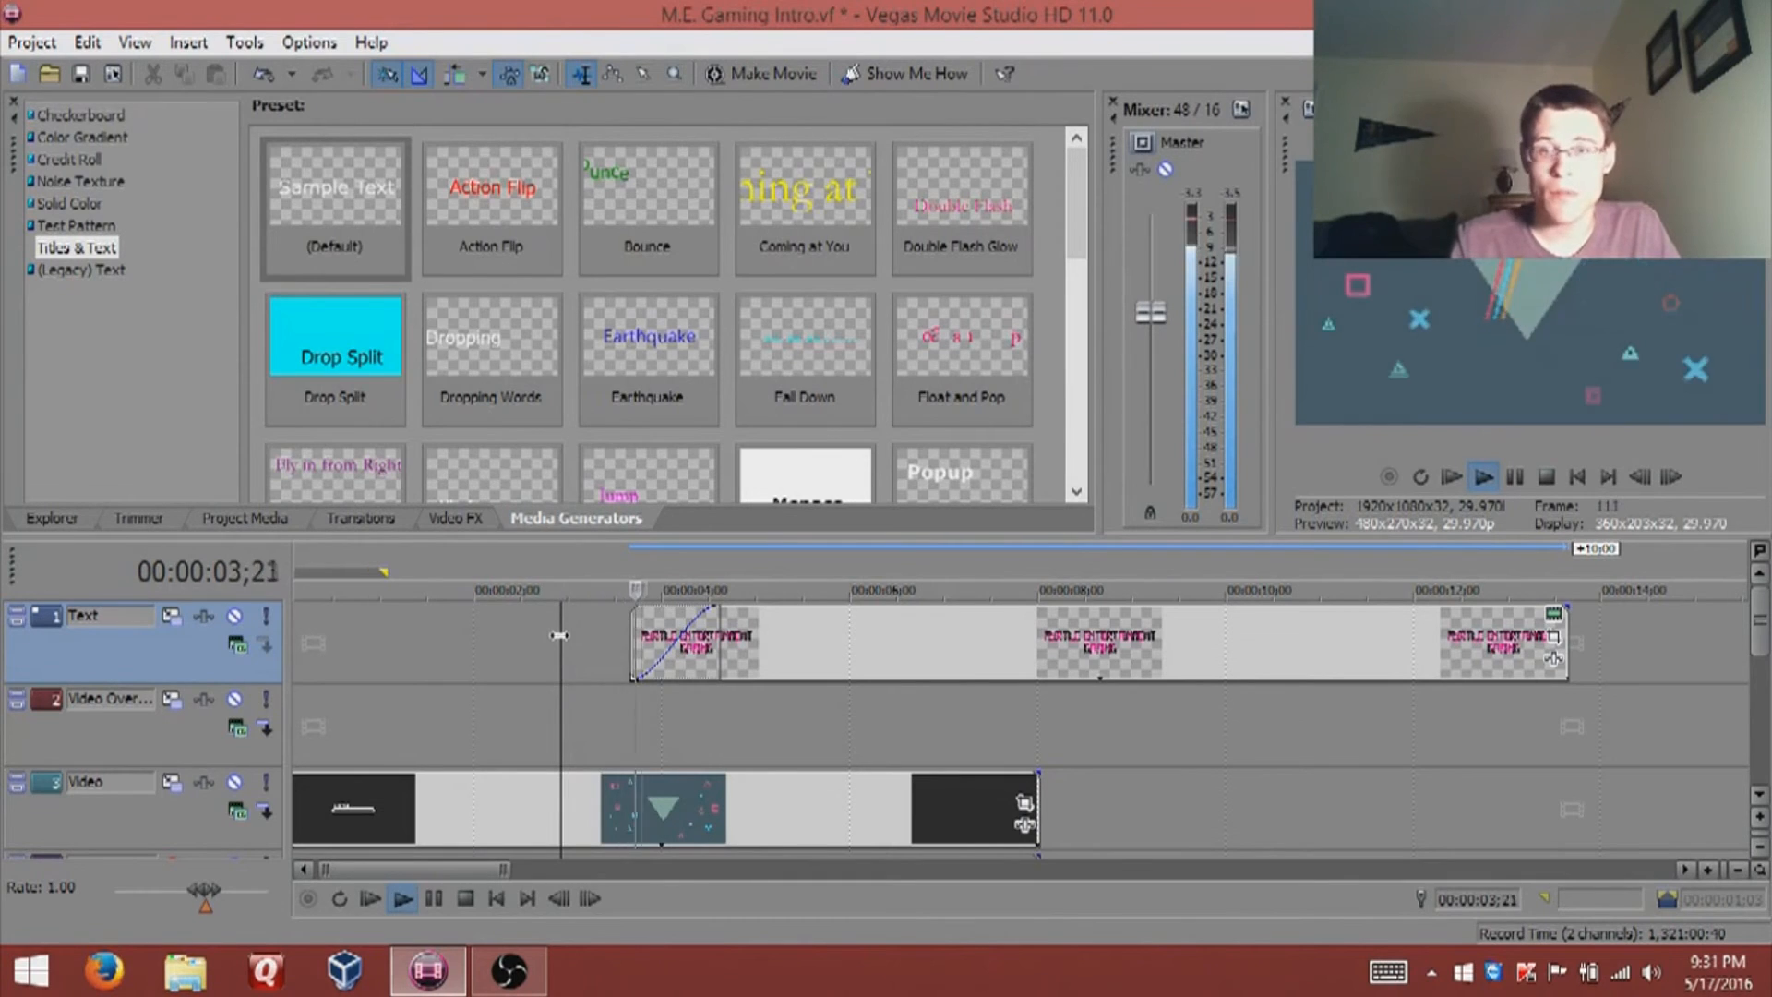
{"action": "key", "text": "space"}
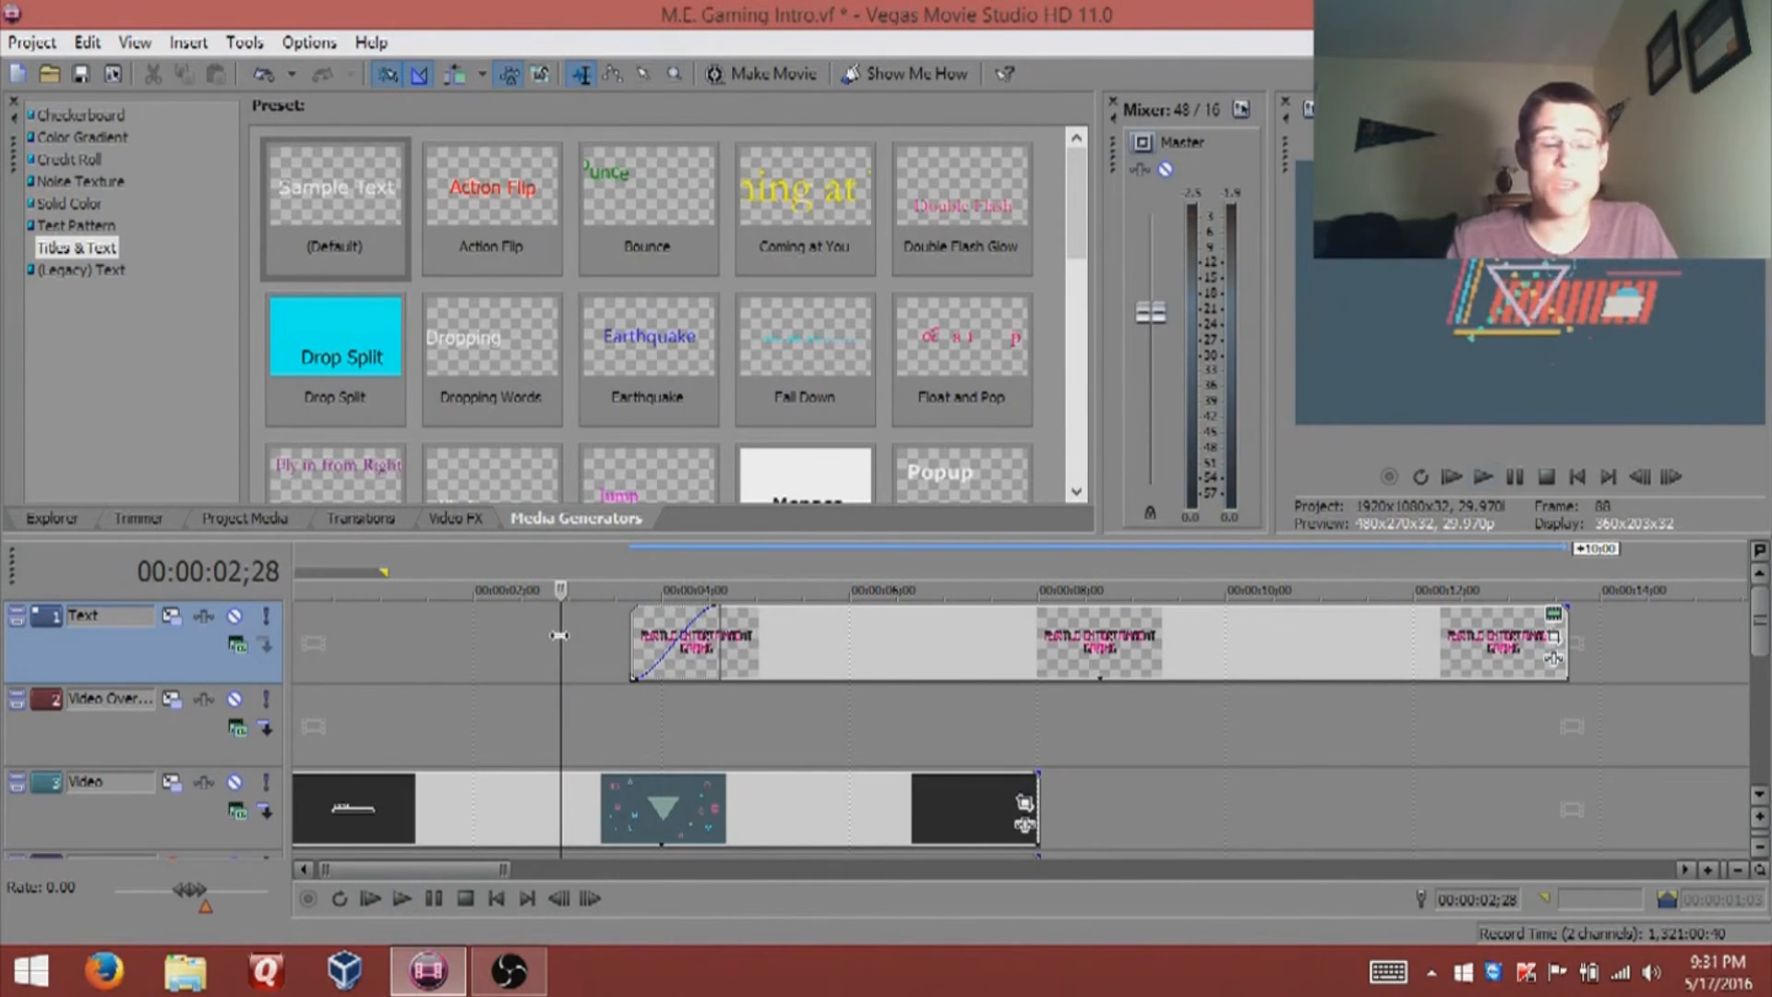
Step: Save the project and replay the title's fade-in from 00:00:02;28
{"action": "key", "text": "ctrl+s"}
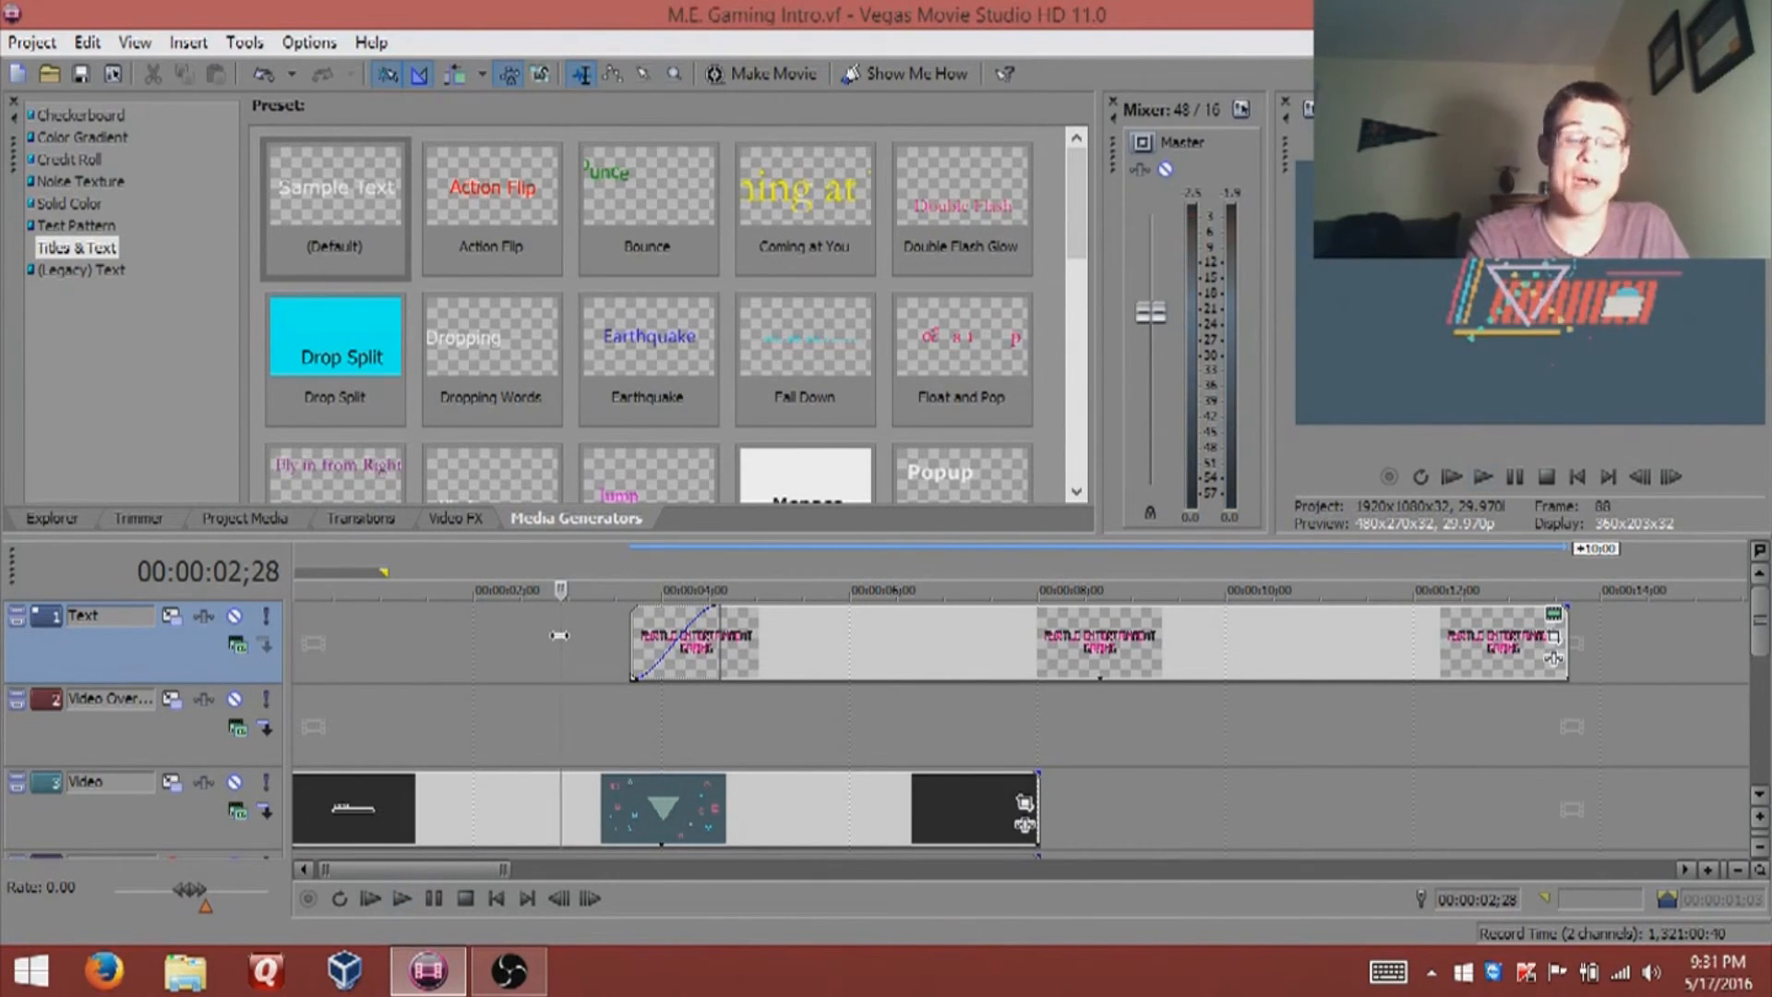
{"action": "key", "text": "space"}
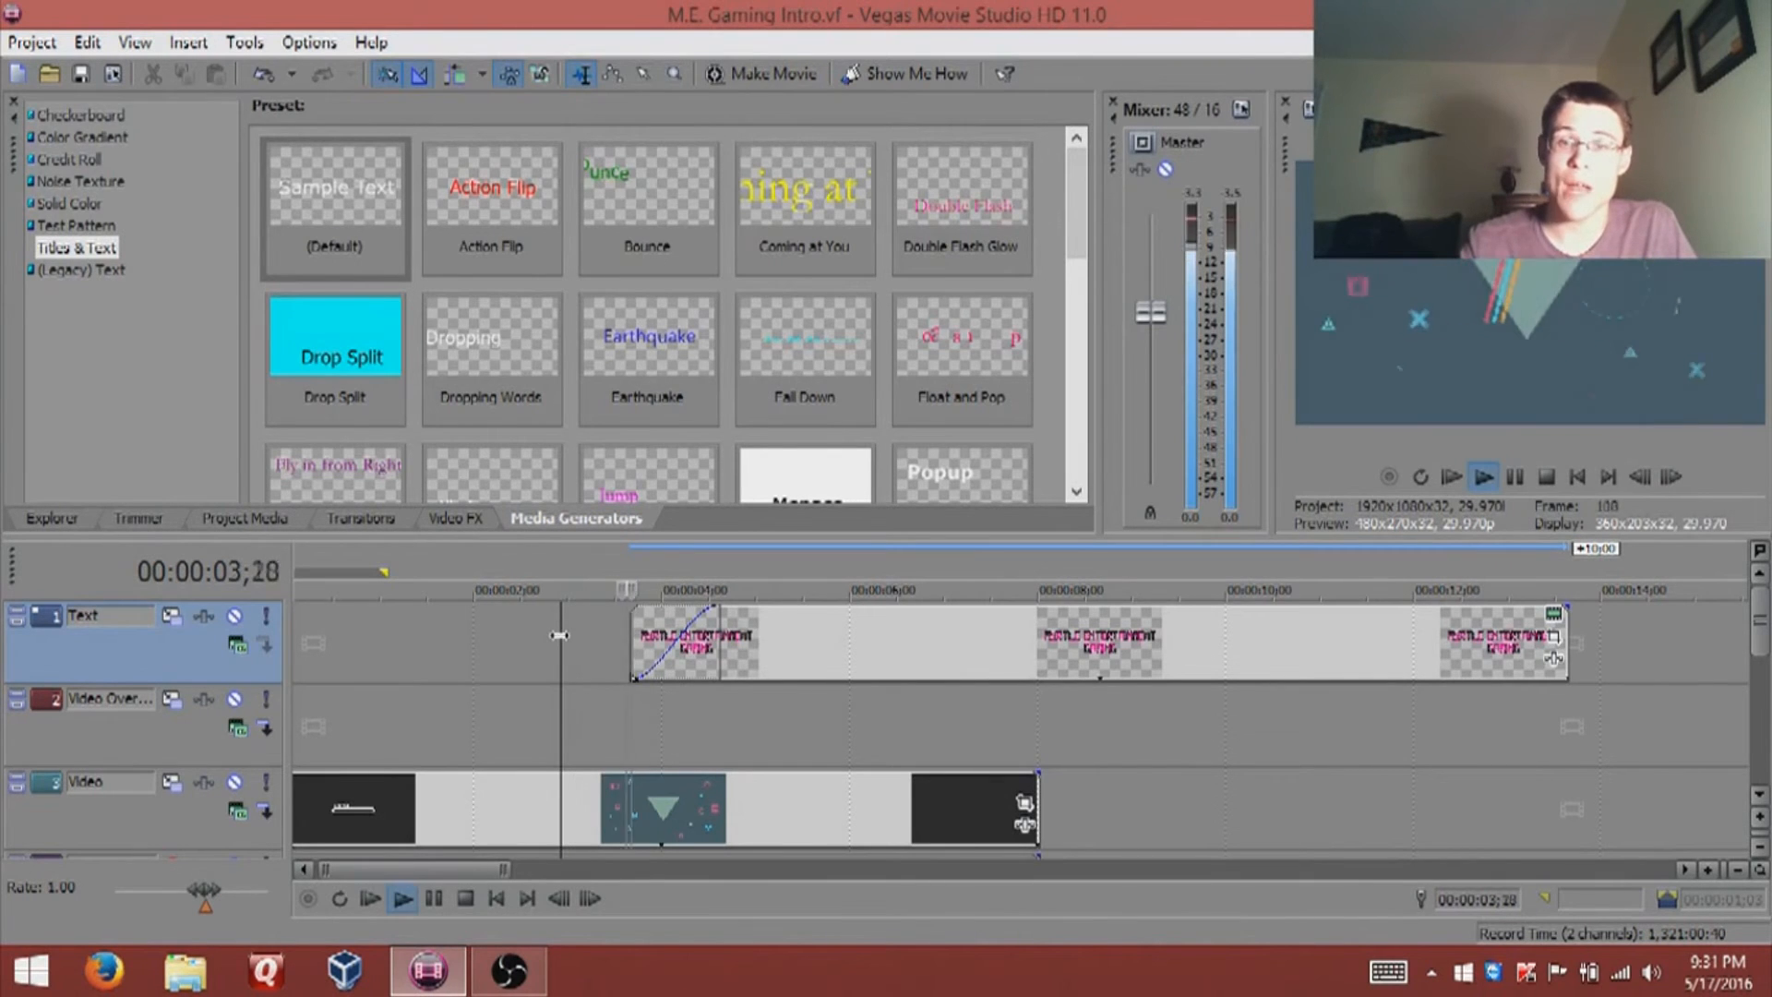
{"action": "key", "text": "space"}
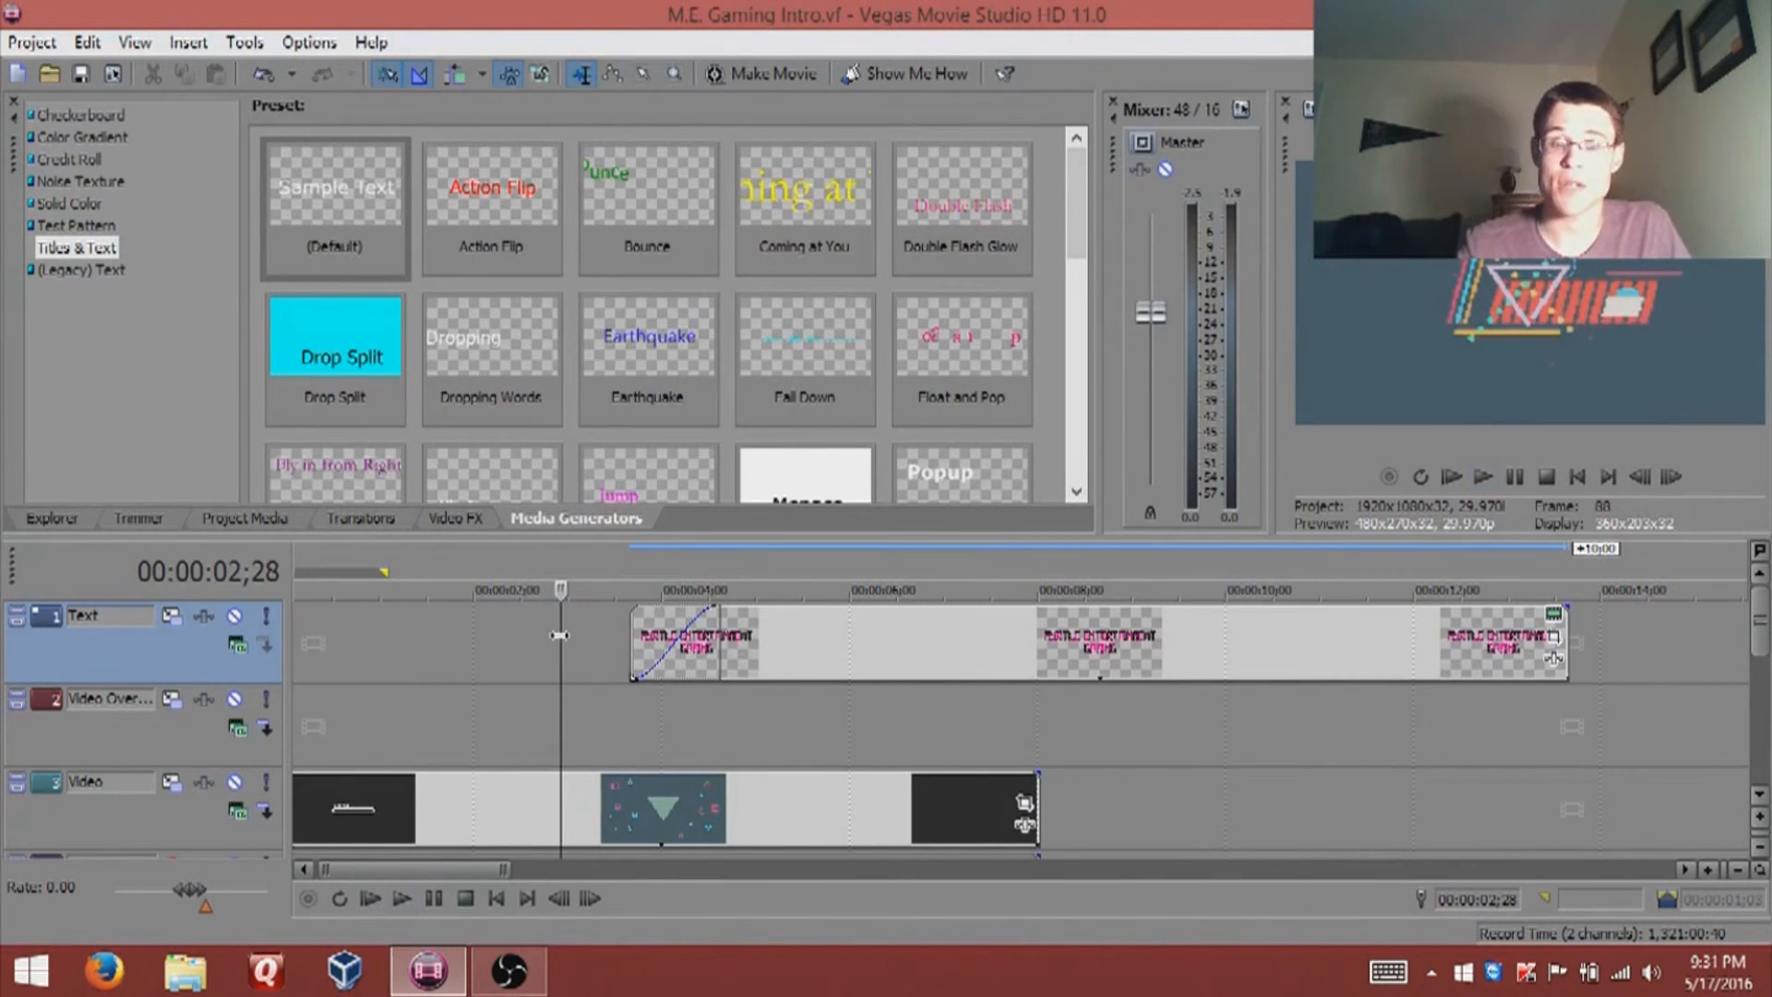
{"action": "key", "text": "space"}
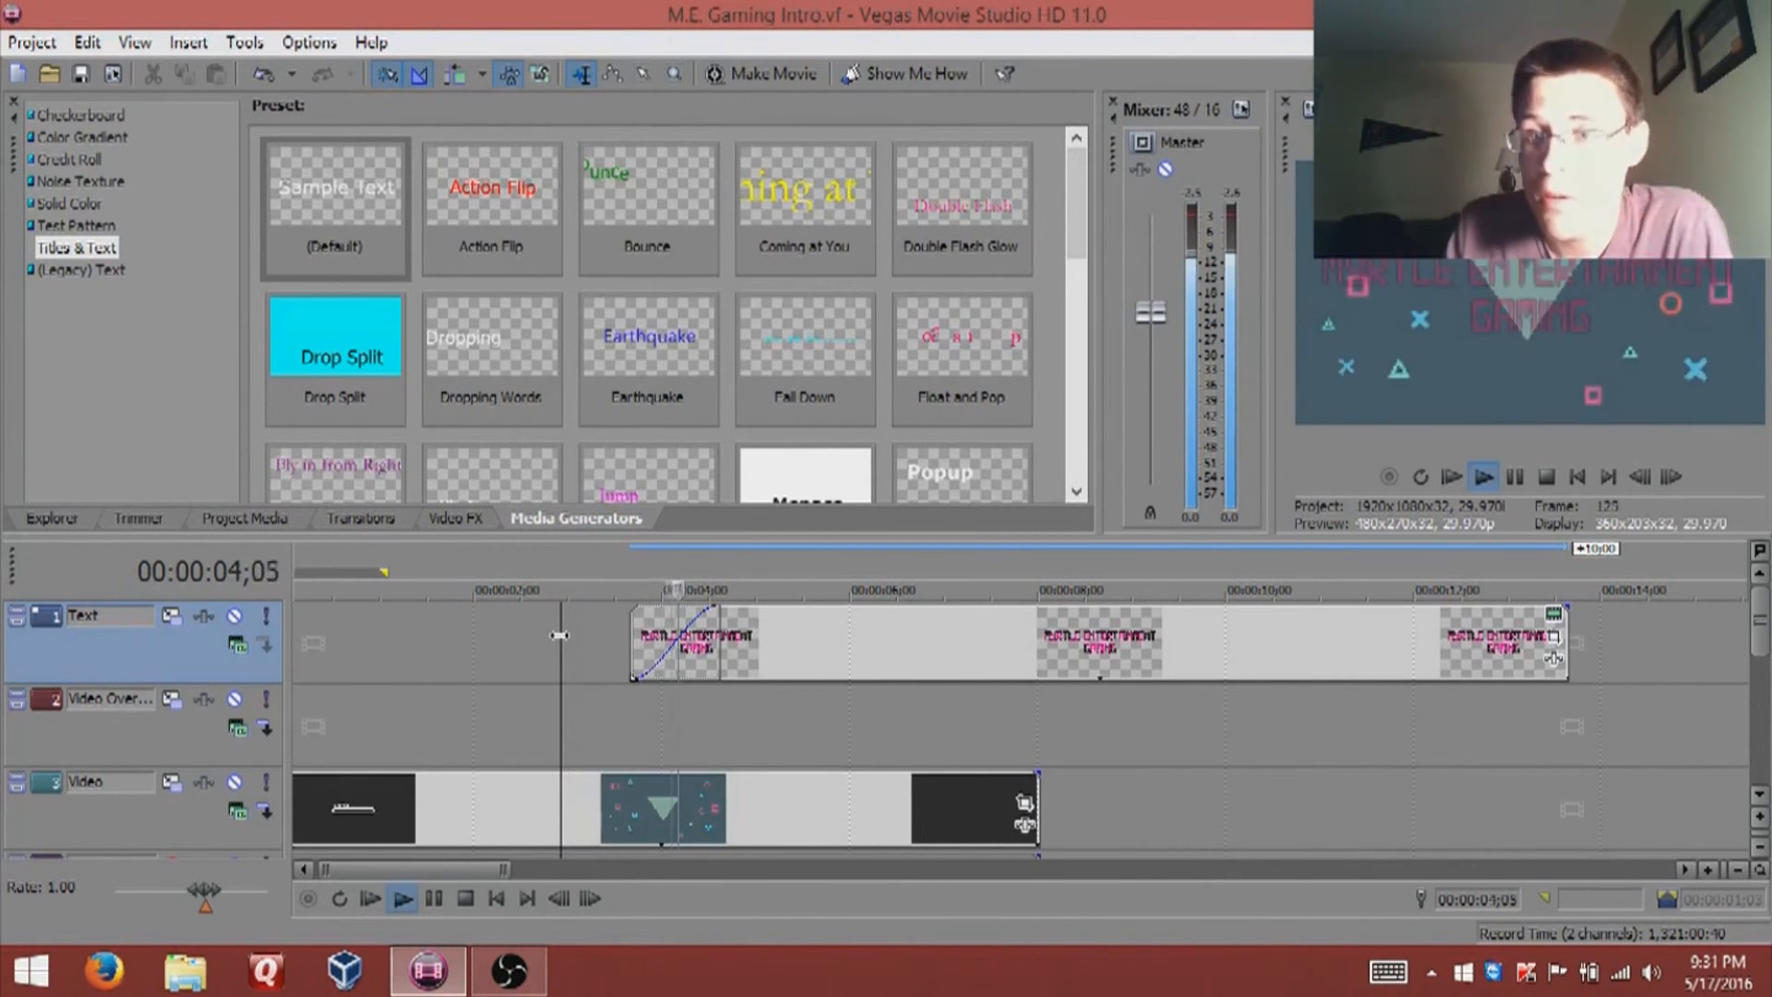
{"action": "key", "text": "space"}
Step: Extend the title clip's start 22 frames earlier and trim it back 13 frames, previewing the fade-in timing
{"action": "left_click_drag", "start_coordinate": [633, 644], "coordinate": [565, 646]}
{"action": "key", "text": "space"}
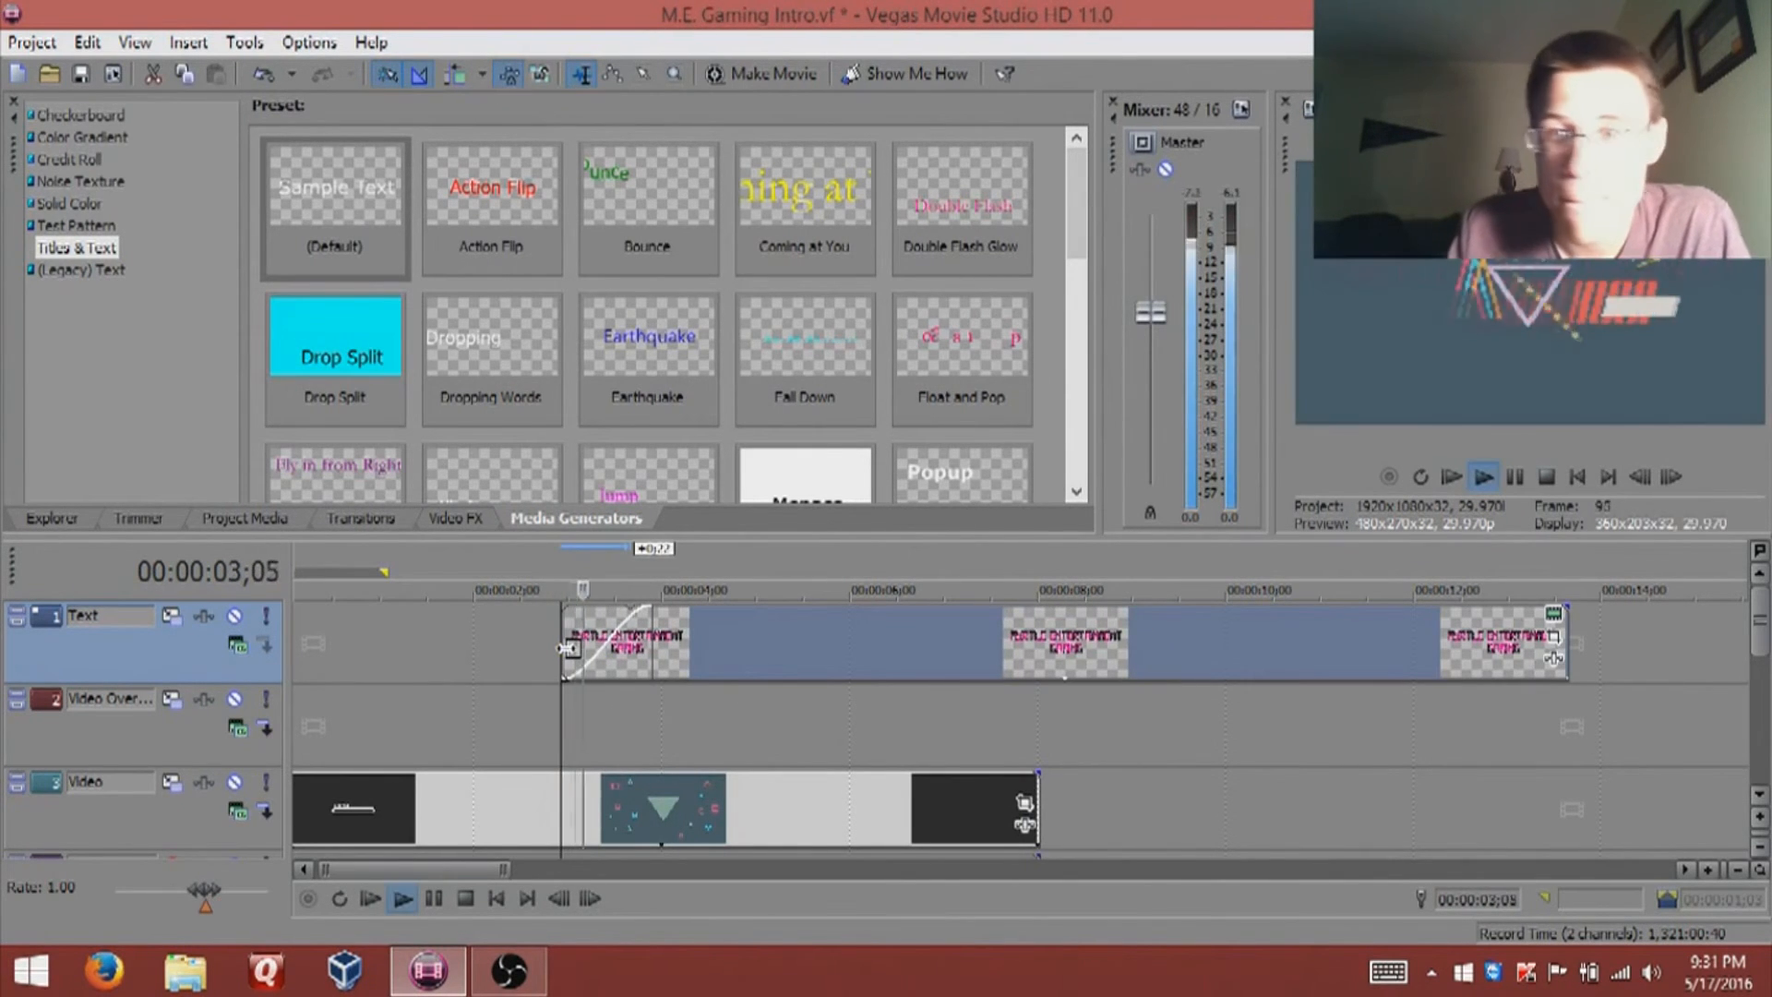
{"action": "key", "text": "space"}
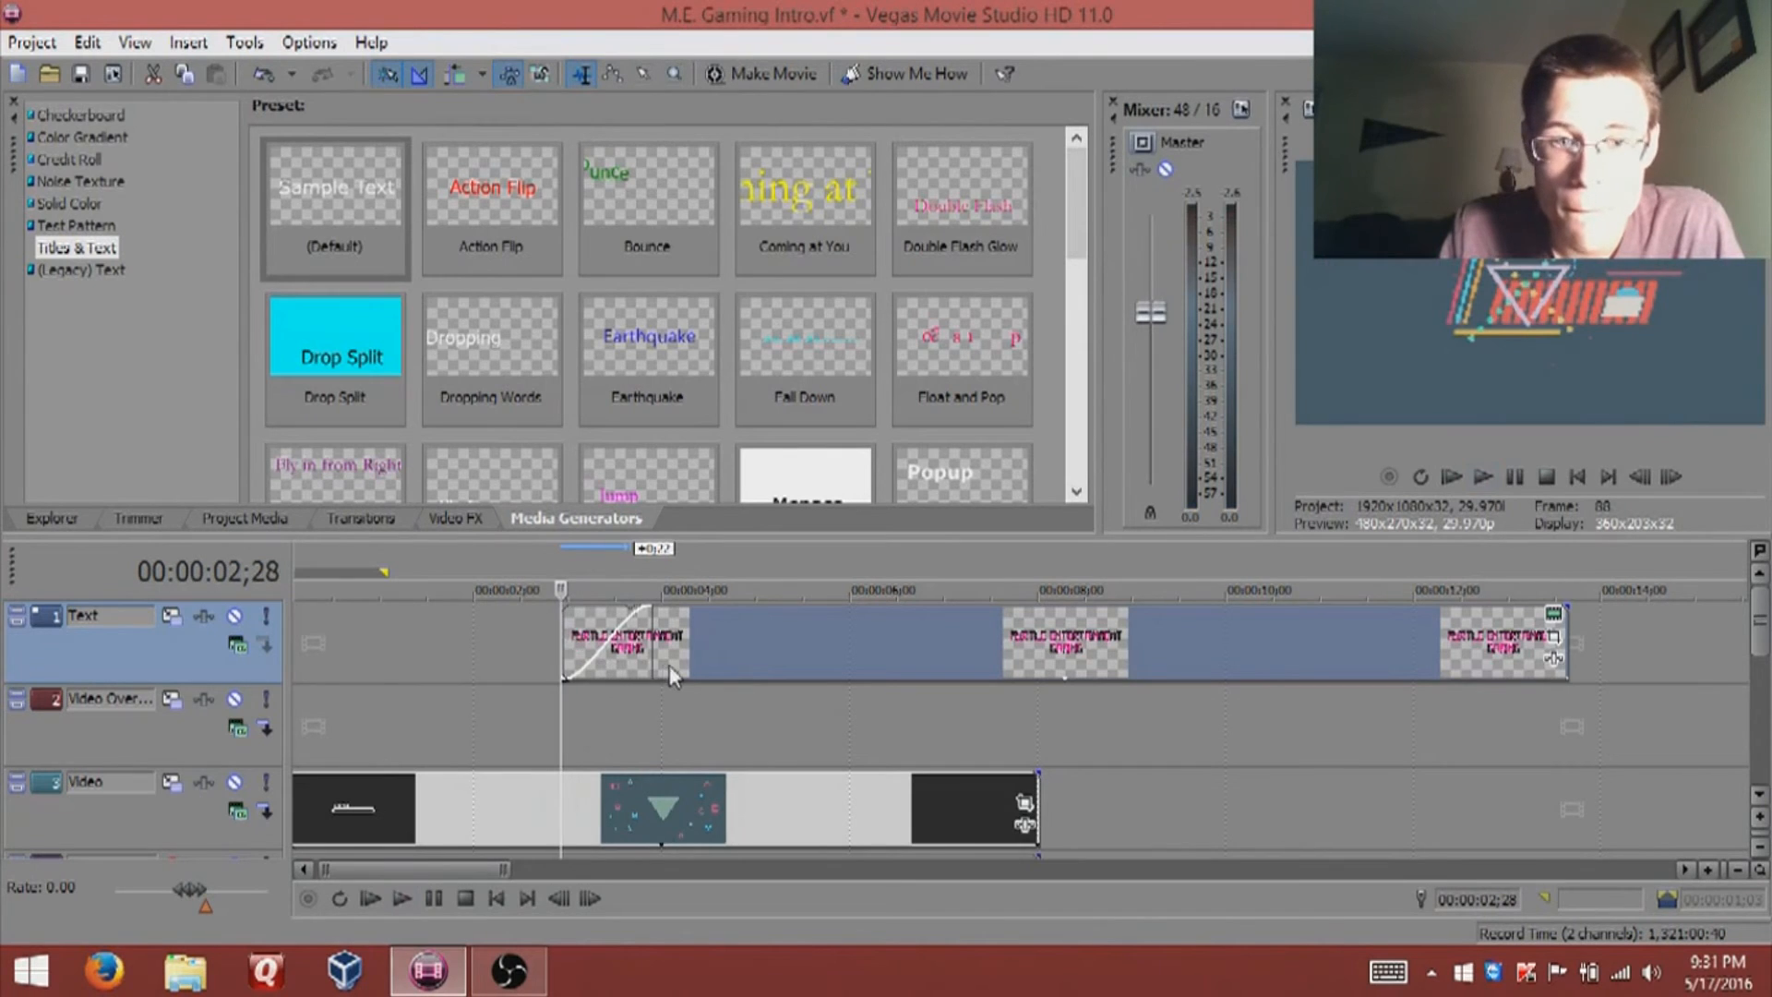
{"action": "left_click_drag", "start_coordinate": [650, 659], "coordinate": [601, 651]}
{"action": "key", "text": "space"}
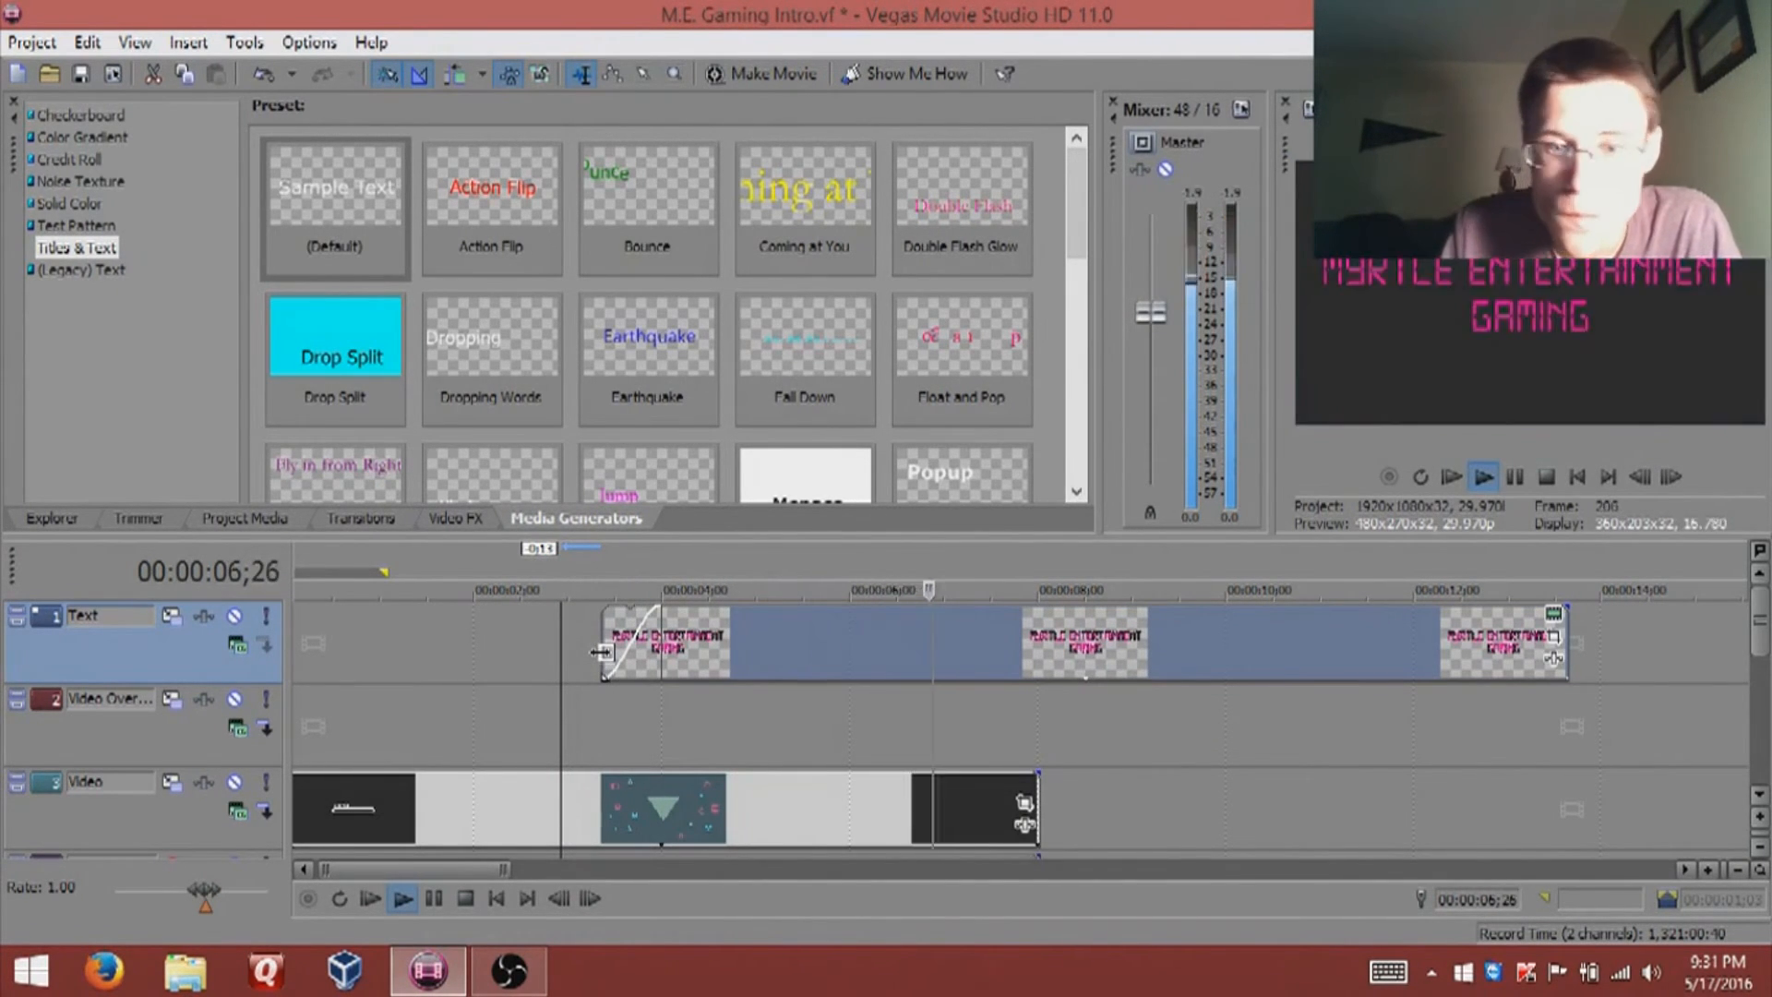
{"action": "key", "text": "space"}
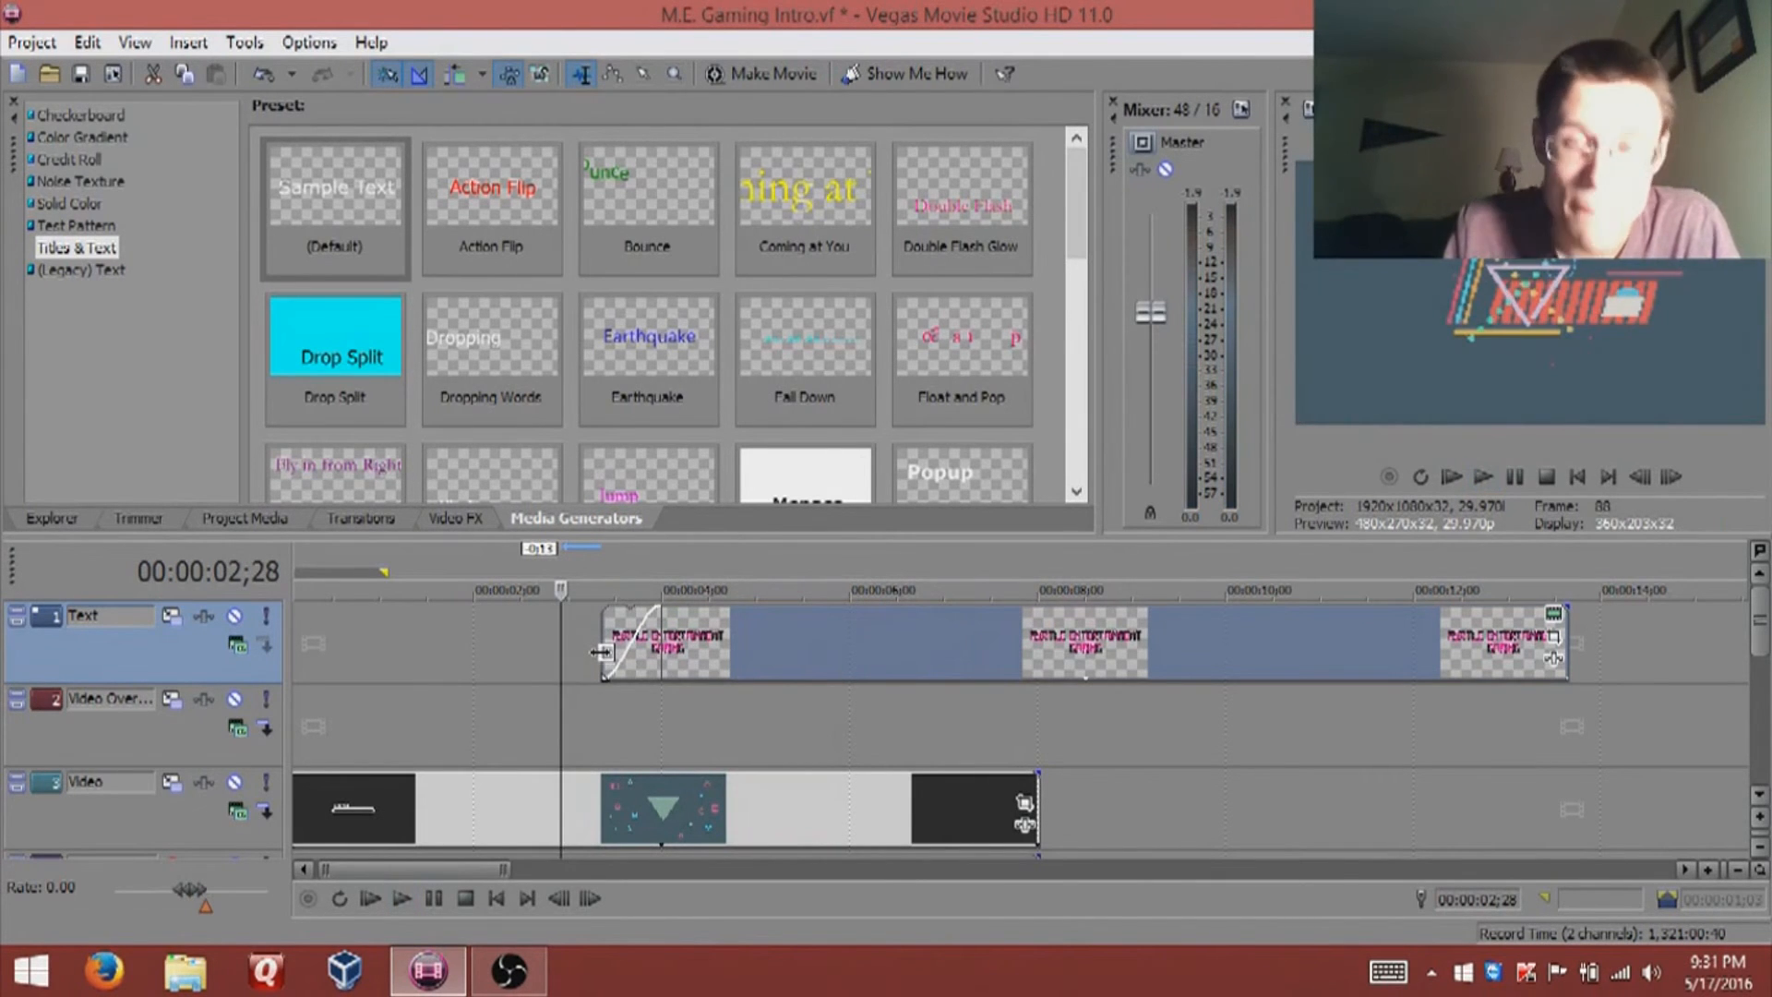
{"action": "key", "text": "space"}
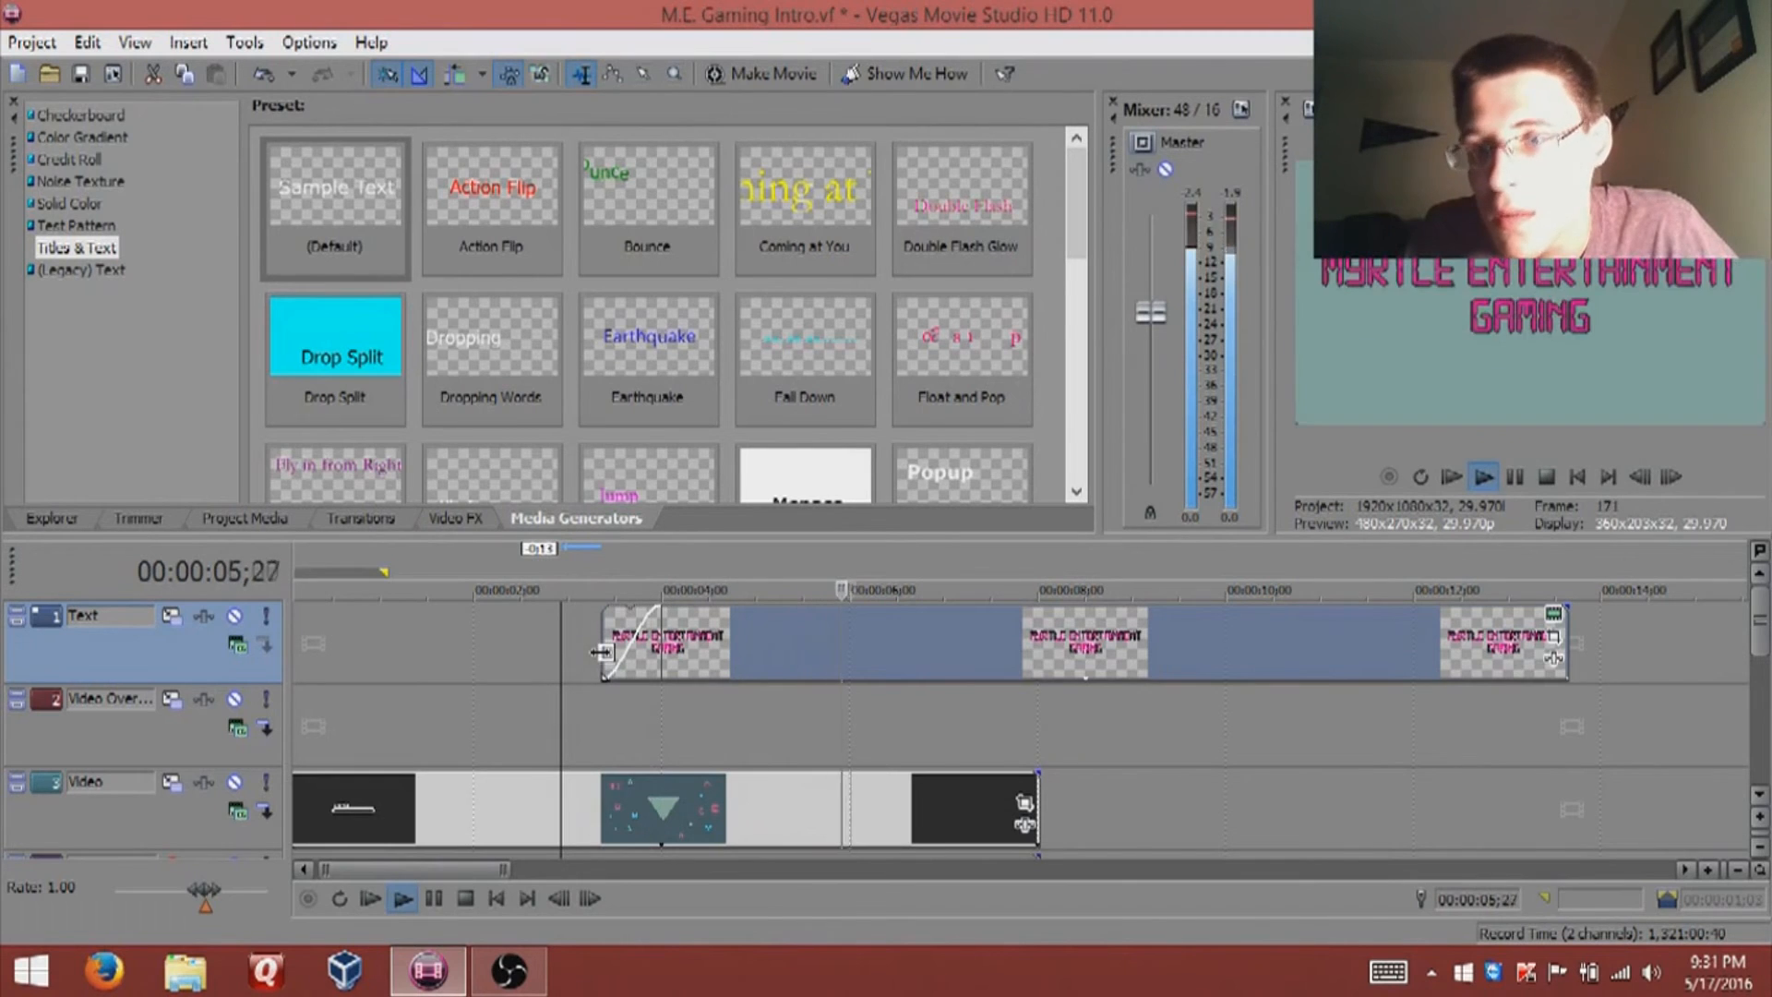
{"action": "key", "text": "space"}
{"action": "key", "text": "space"}
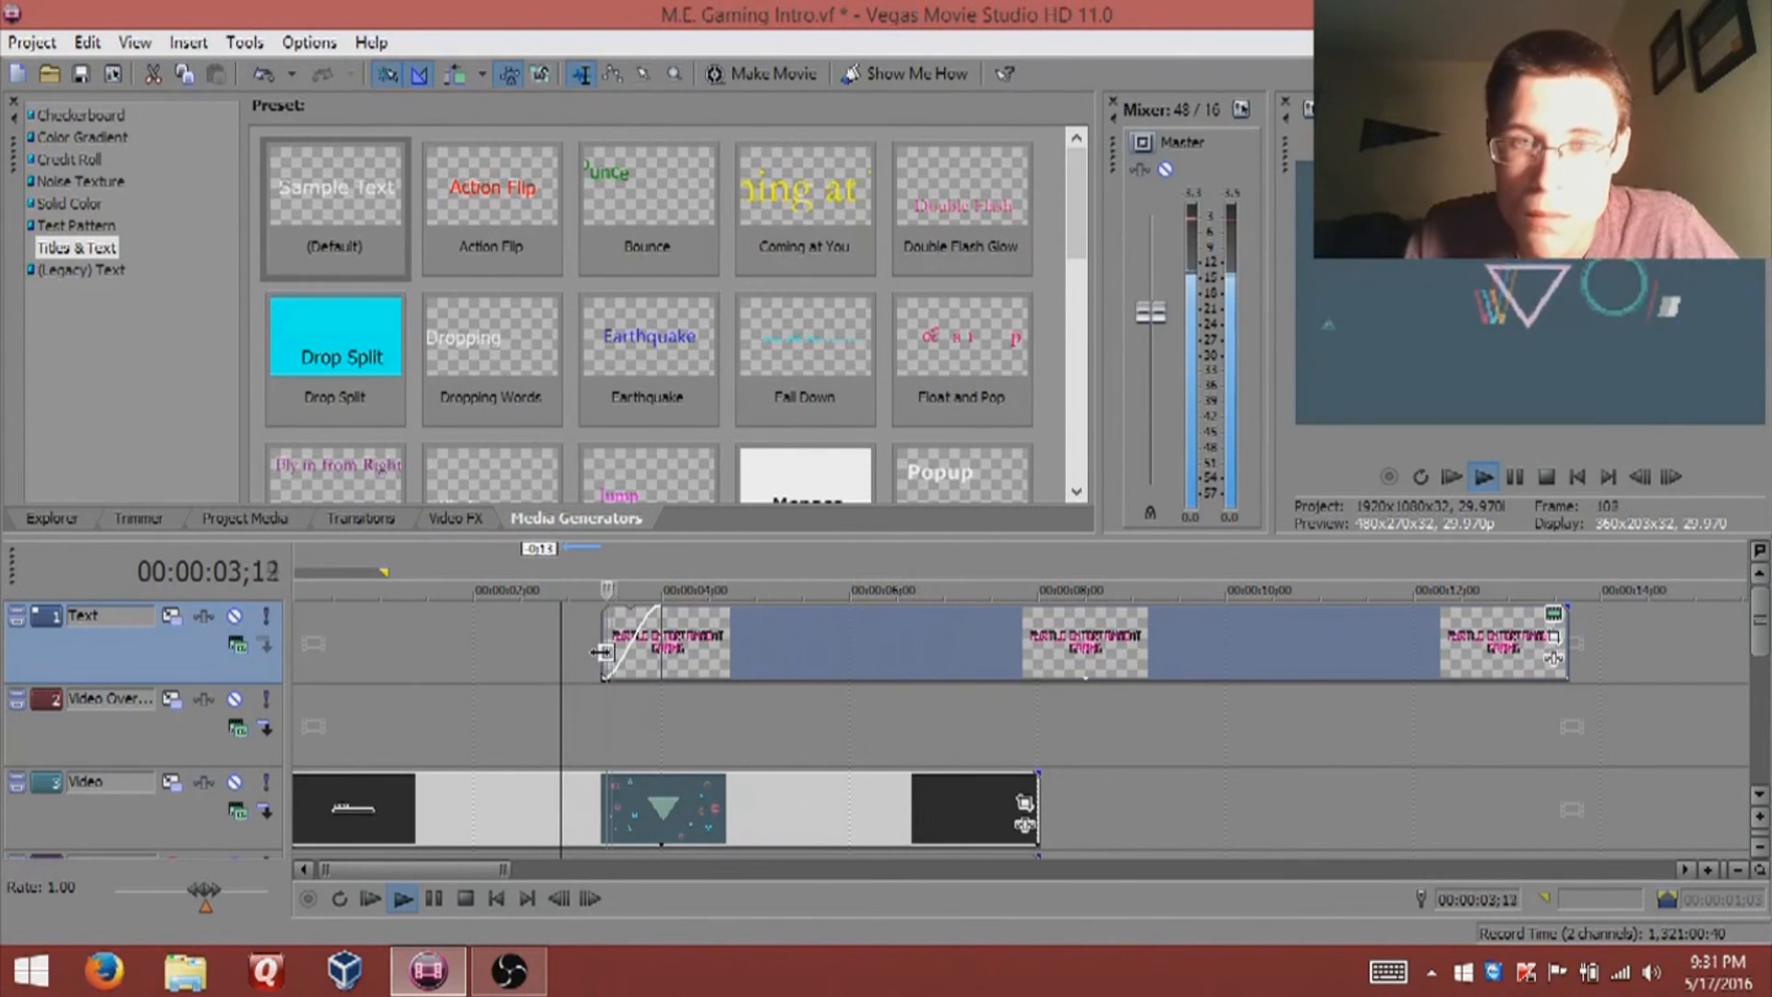
Step: Save the project and play the closing part of the title from 00:00:06;08
{"action": "key", "text": "ctrl+s"}
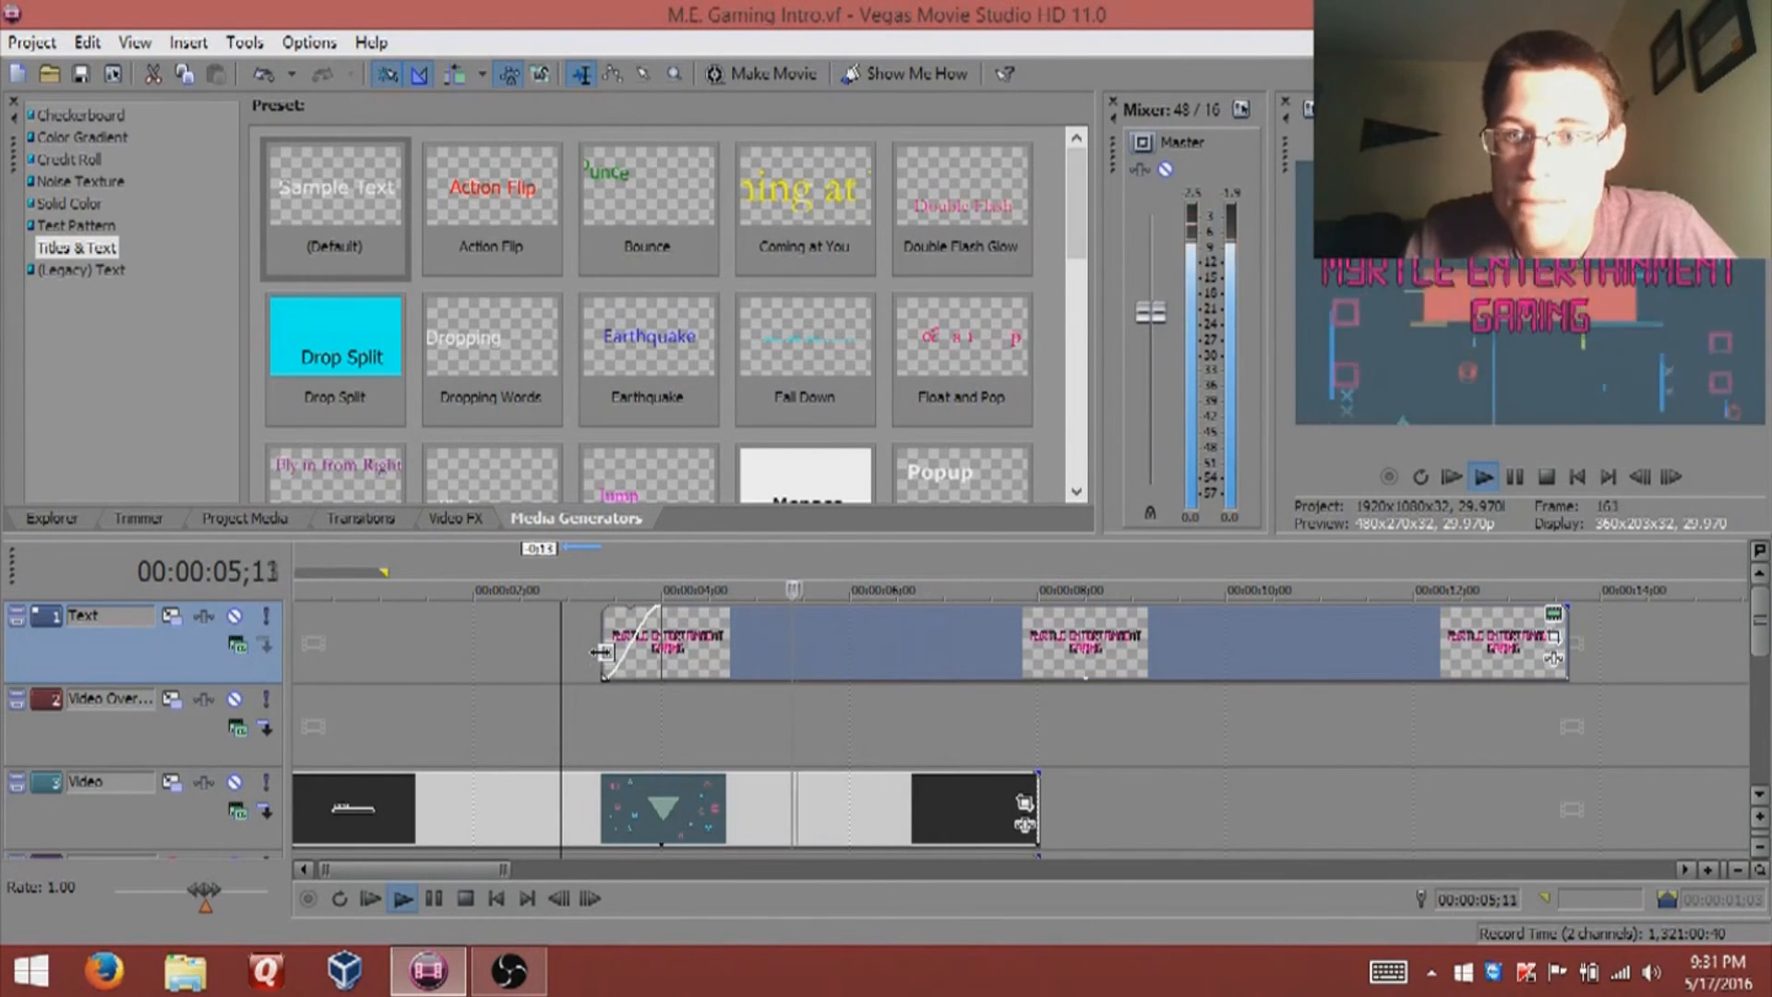
{"action": "key", "text": "space"}
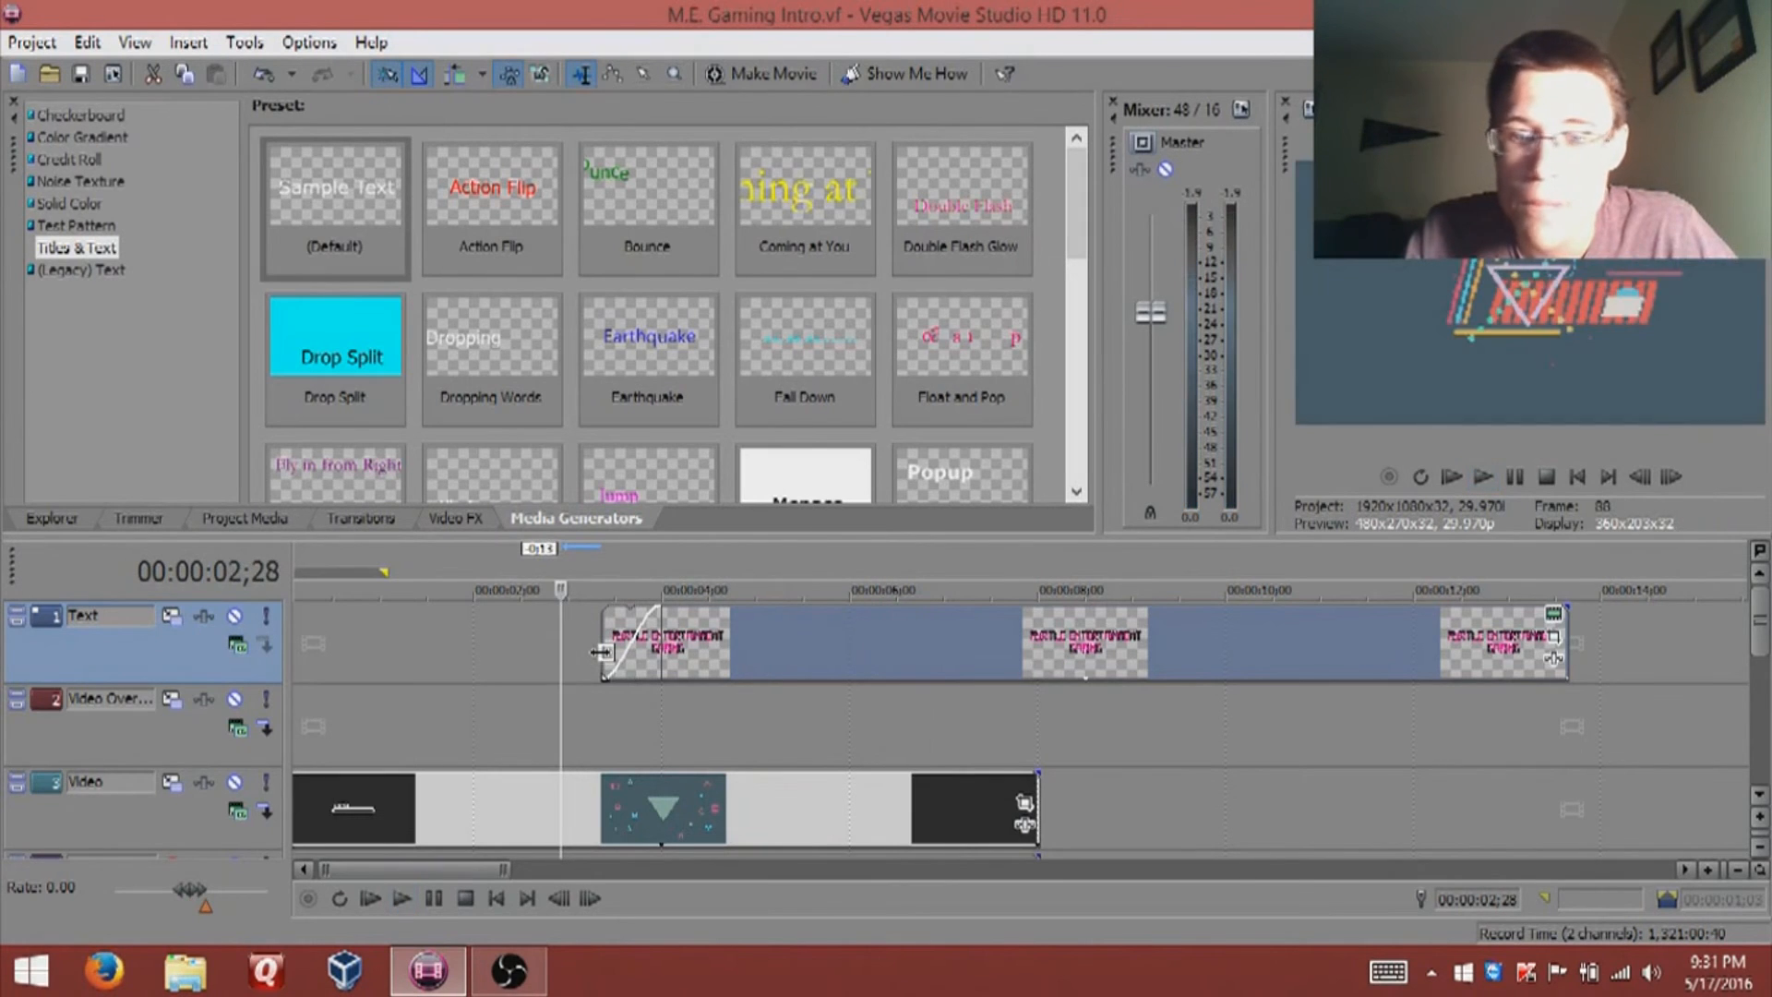
{"action": "left_click", "coordinate": [873, 722]}
{"action": "key", "text": "space"}
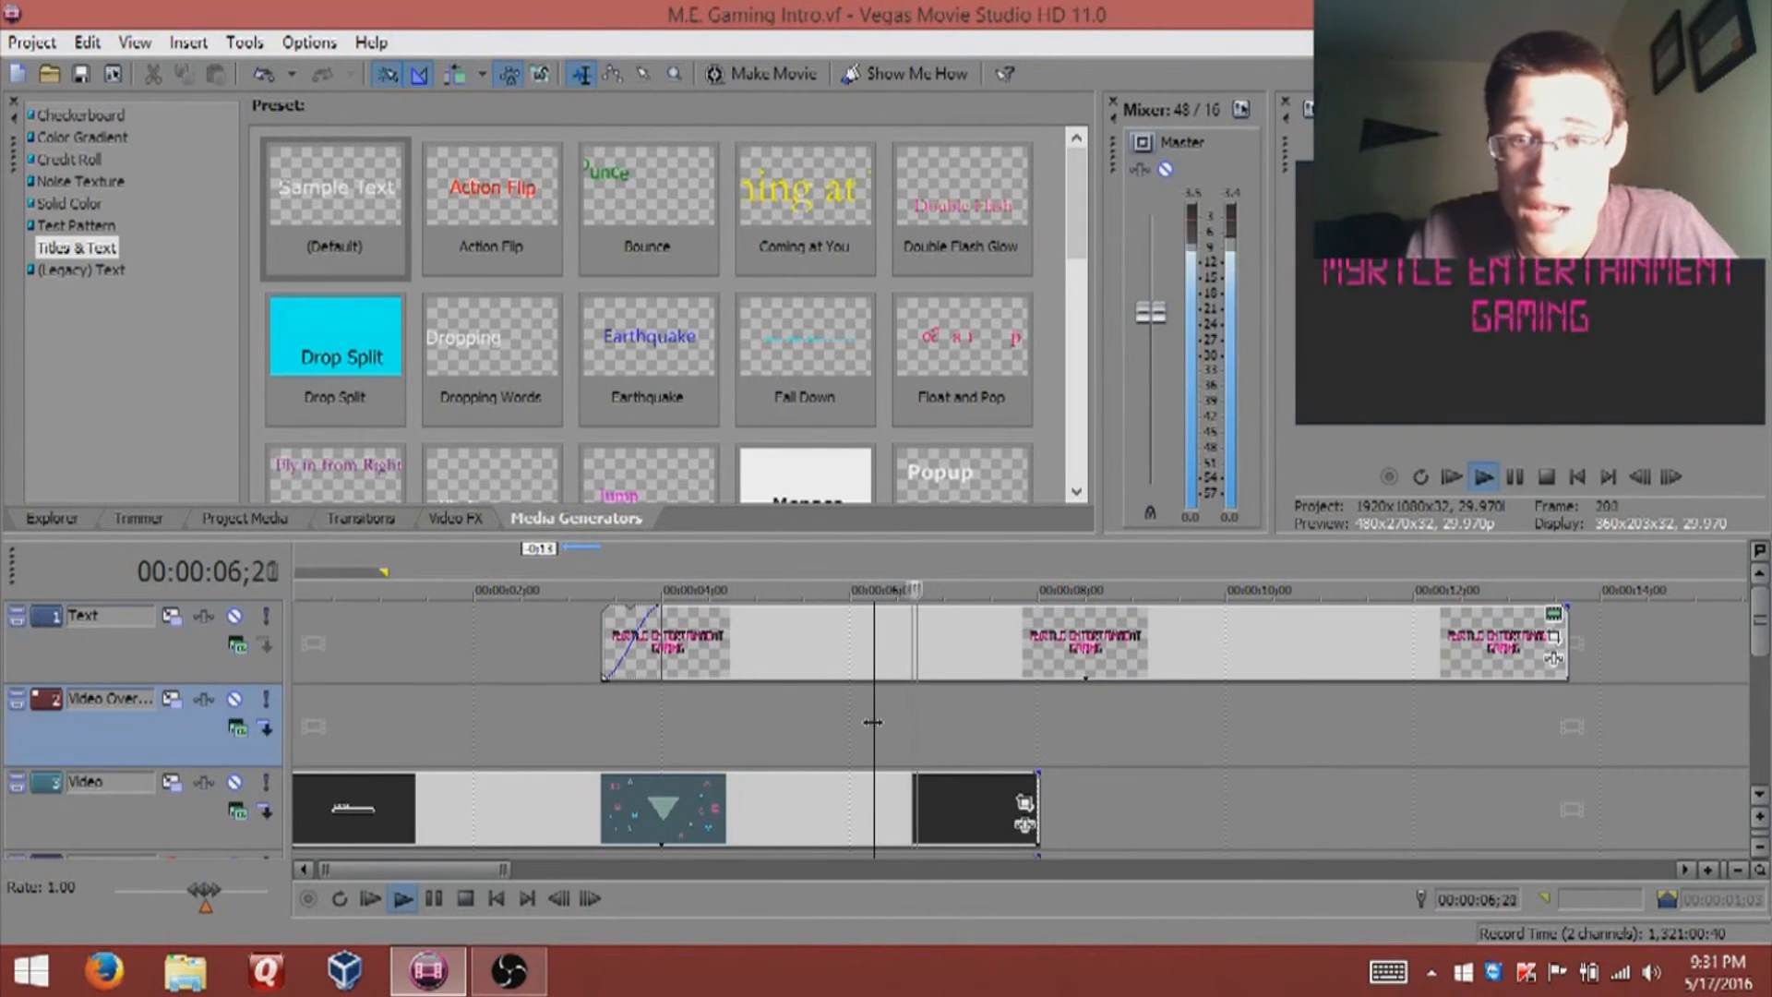
{"action": "key", "text": "space"}
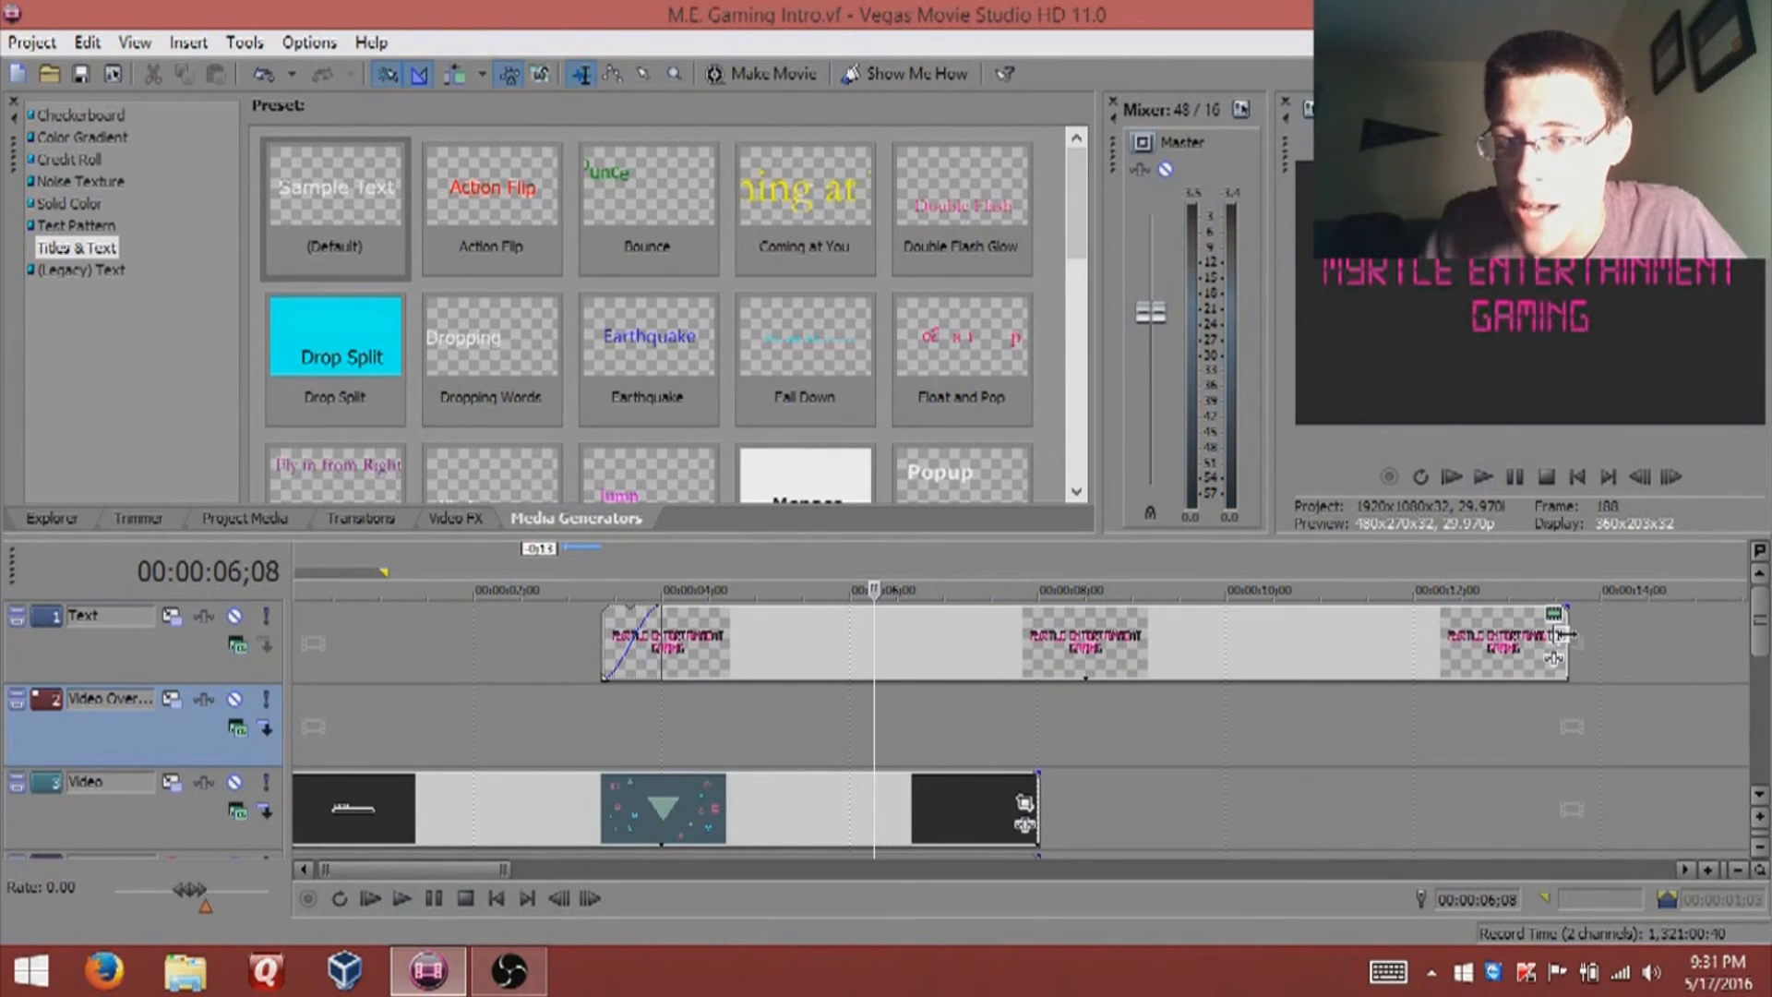
Step: Trim the title clip's end to match the video clip's end with a short fade-out, previewing from 00:00:02;22 and saving the project
{"action": "left_click_drag", "start_coordinate": [1555, 637], "coordinate": [1035, 676]}
{"action": "left_click_drag", "start_coordinate": [1036, 612], "coordinate": [969, 617]}
{"action": "left_click", "coordinate": [543, 711]}
{"action": "key", "text": "space"}
{"action": "key", "text": "ctrl+s"}
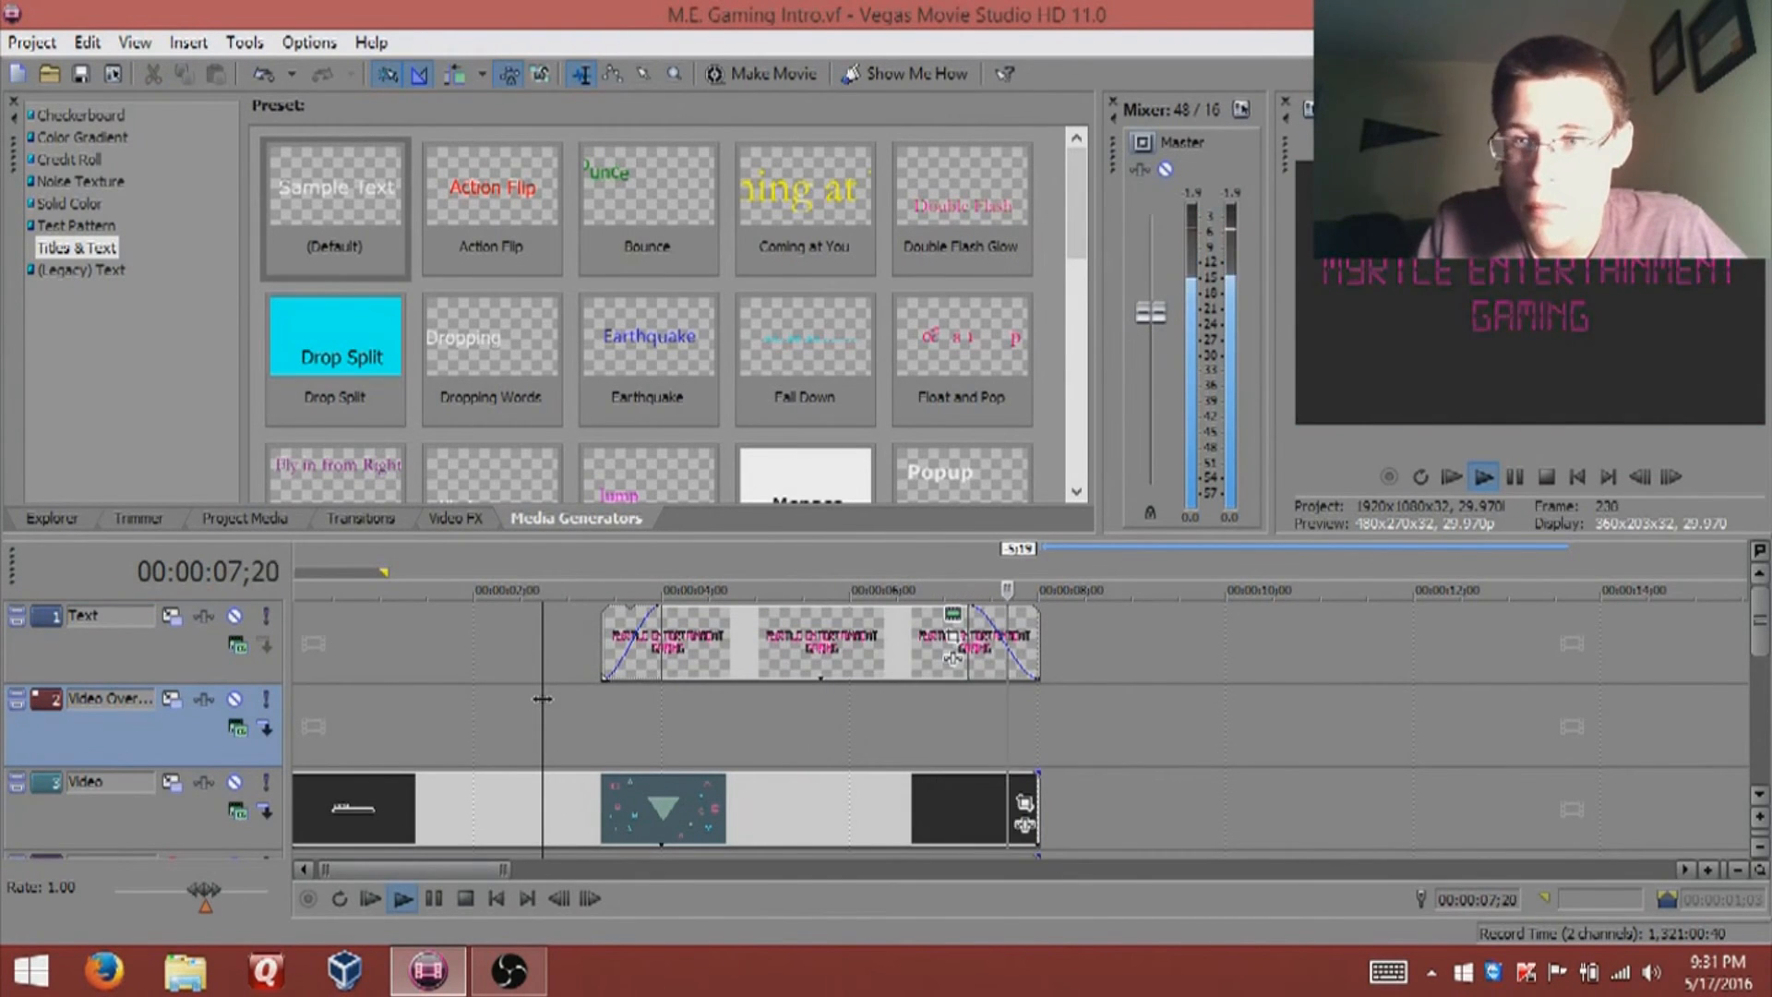
{"action": "key", "text": "space"}
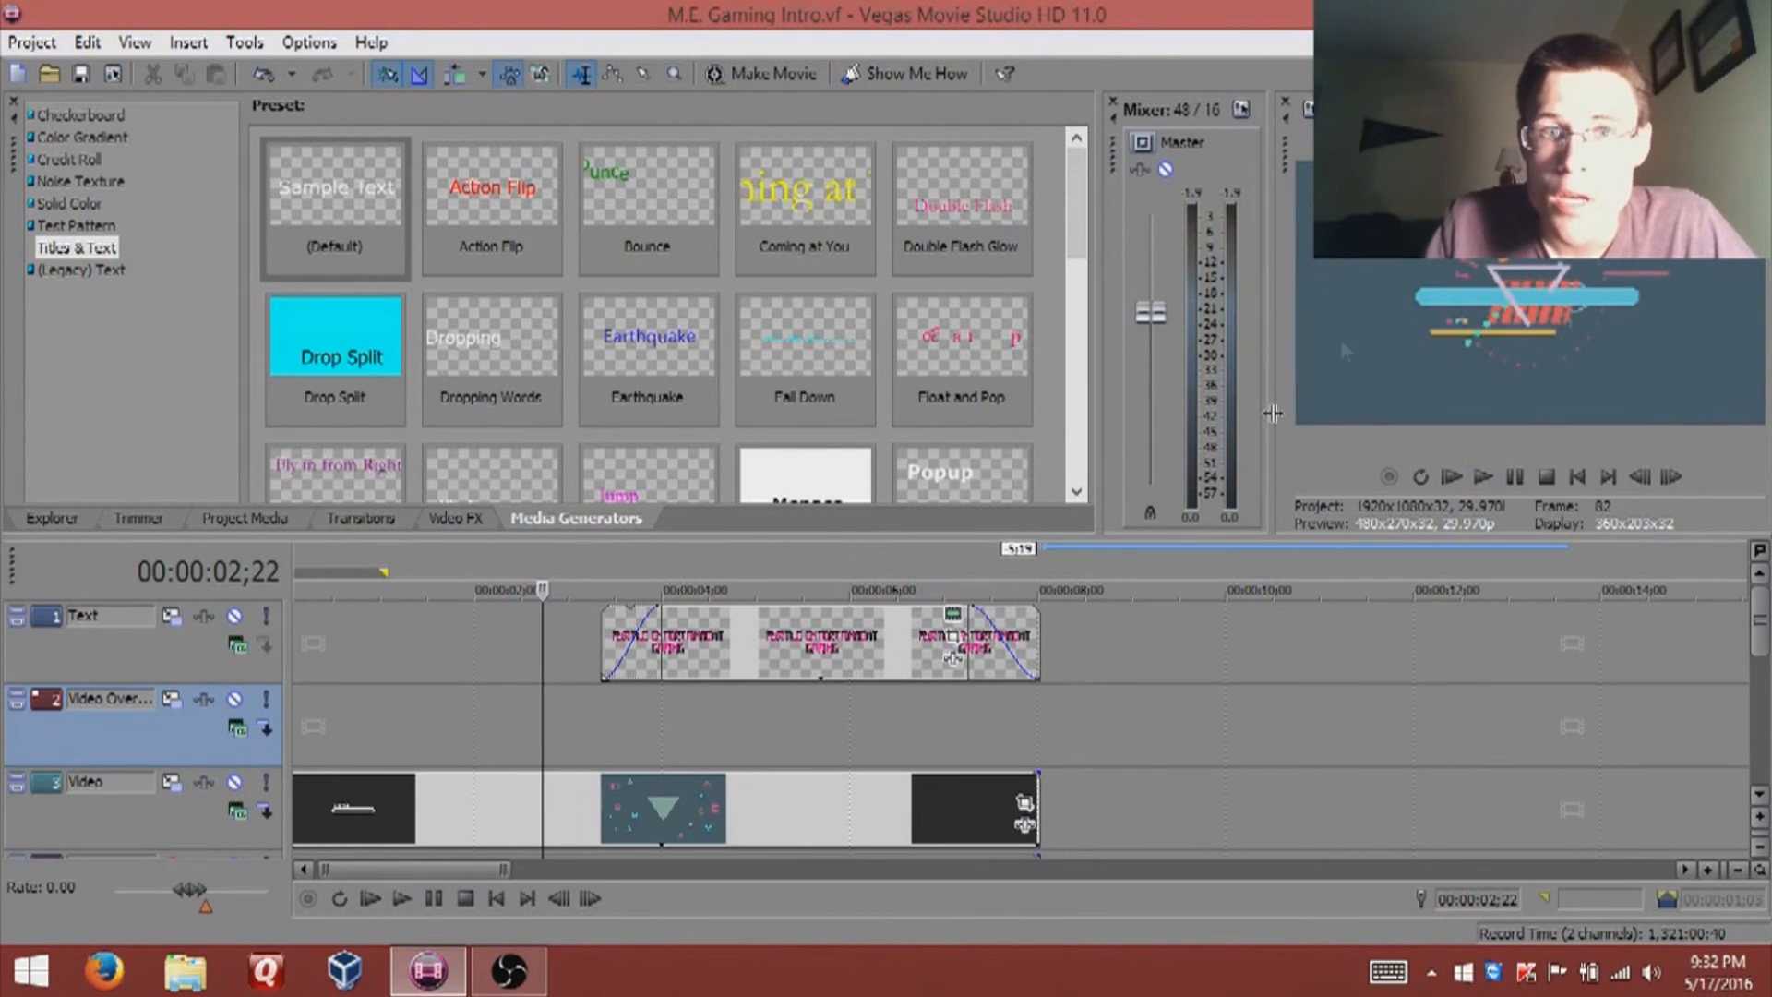
Step: Extend the loop region from 00:00:00;00 to the end of the video clip and return the cursor to the beginning
{"action": "left_click", "coordinate": [1590, 477]}
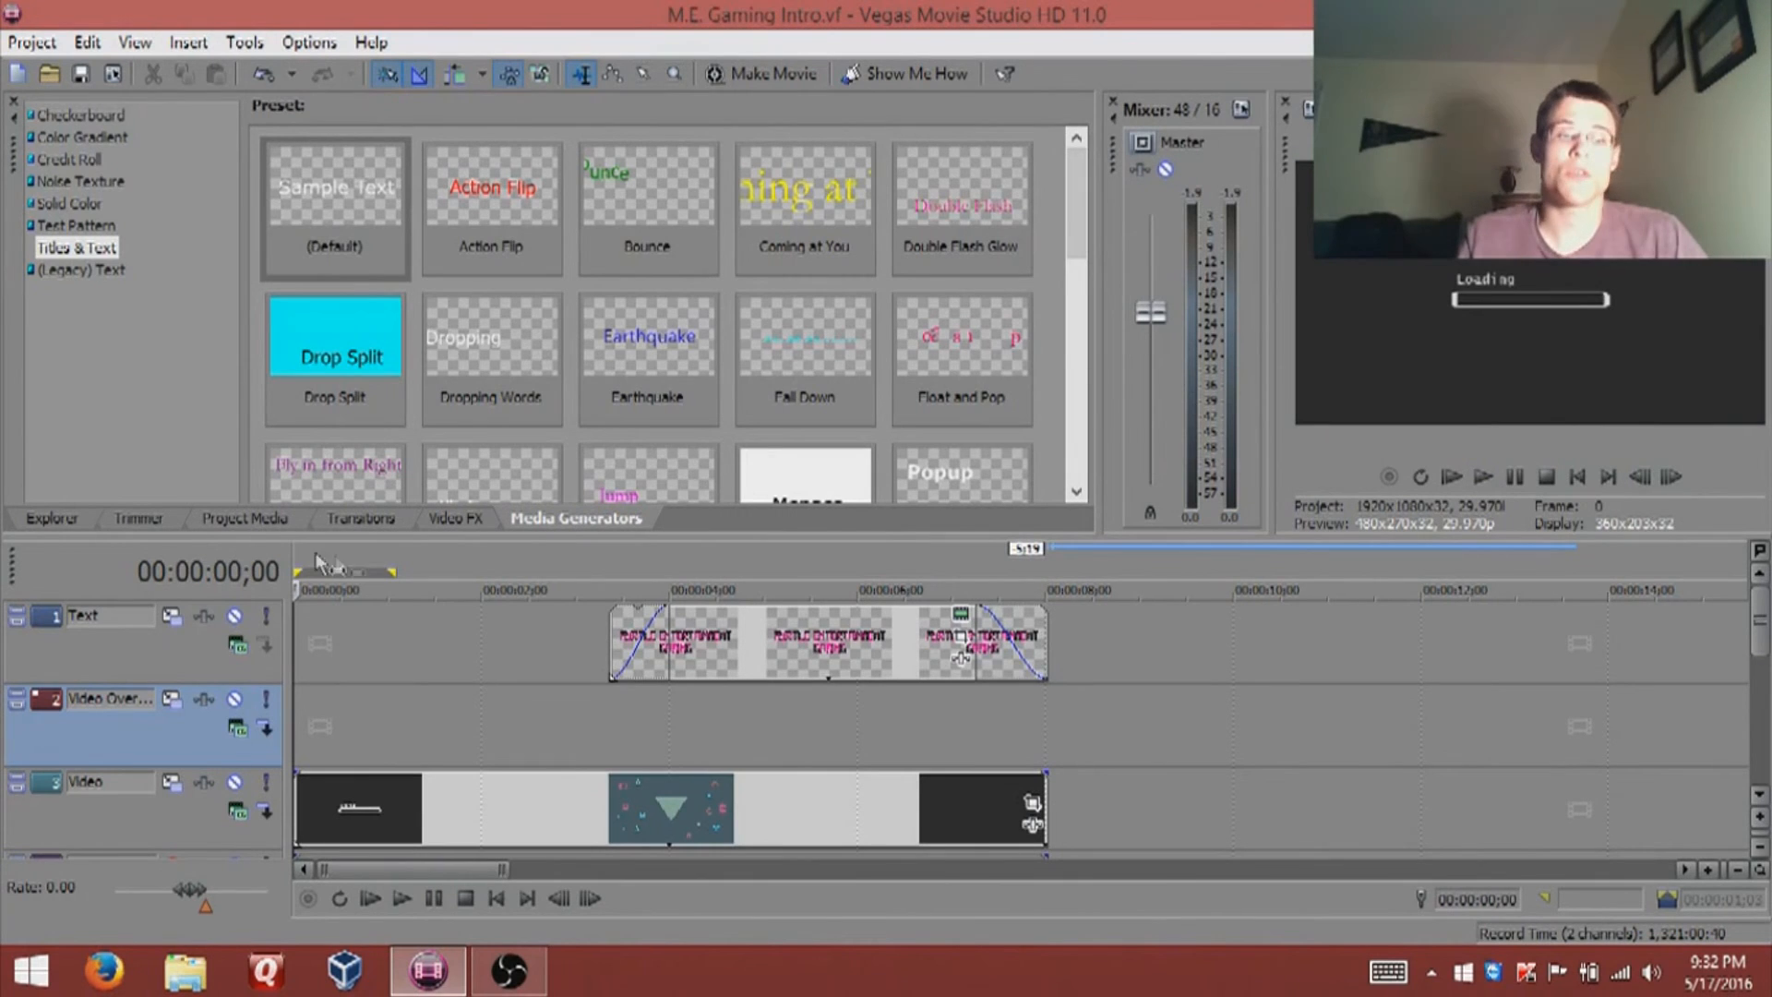
{"action": "double_click", "coordinate": [343, 570]}
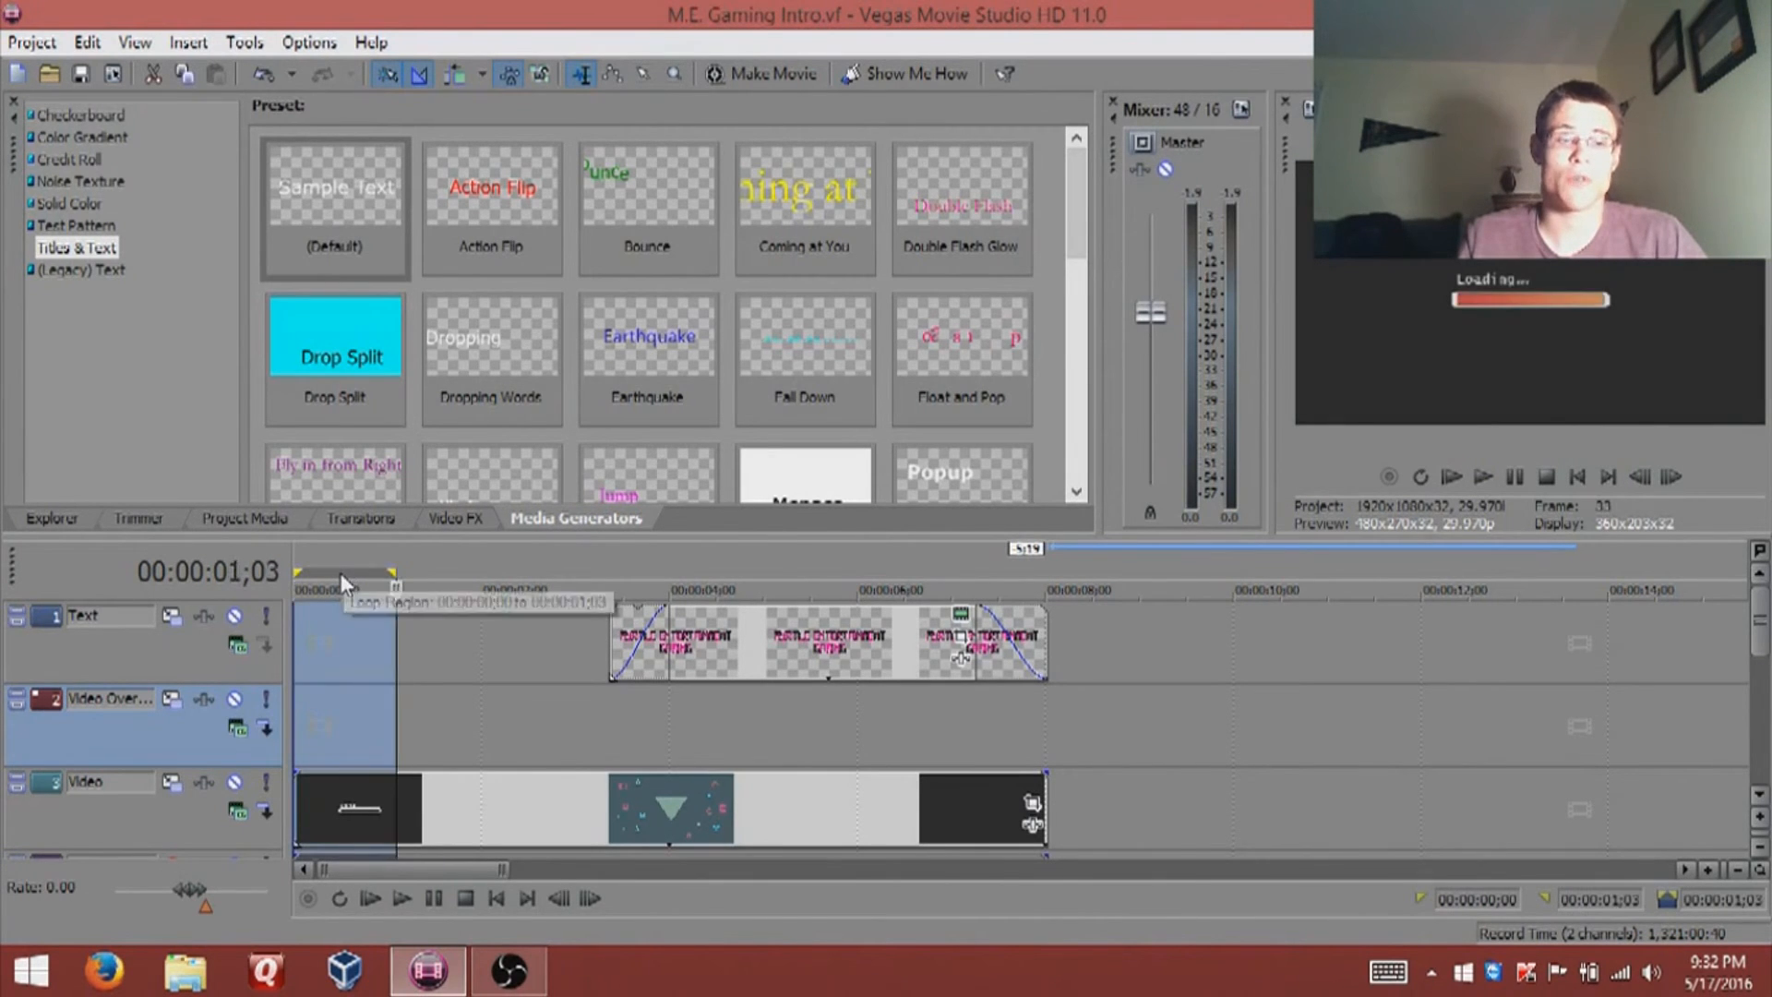
{"action": "left_click", "coordinate": [1199, 617]}
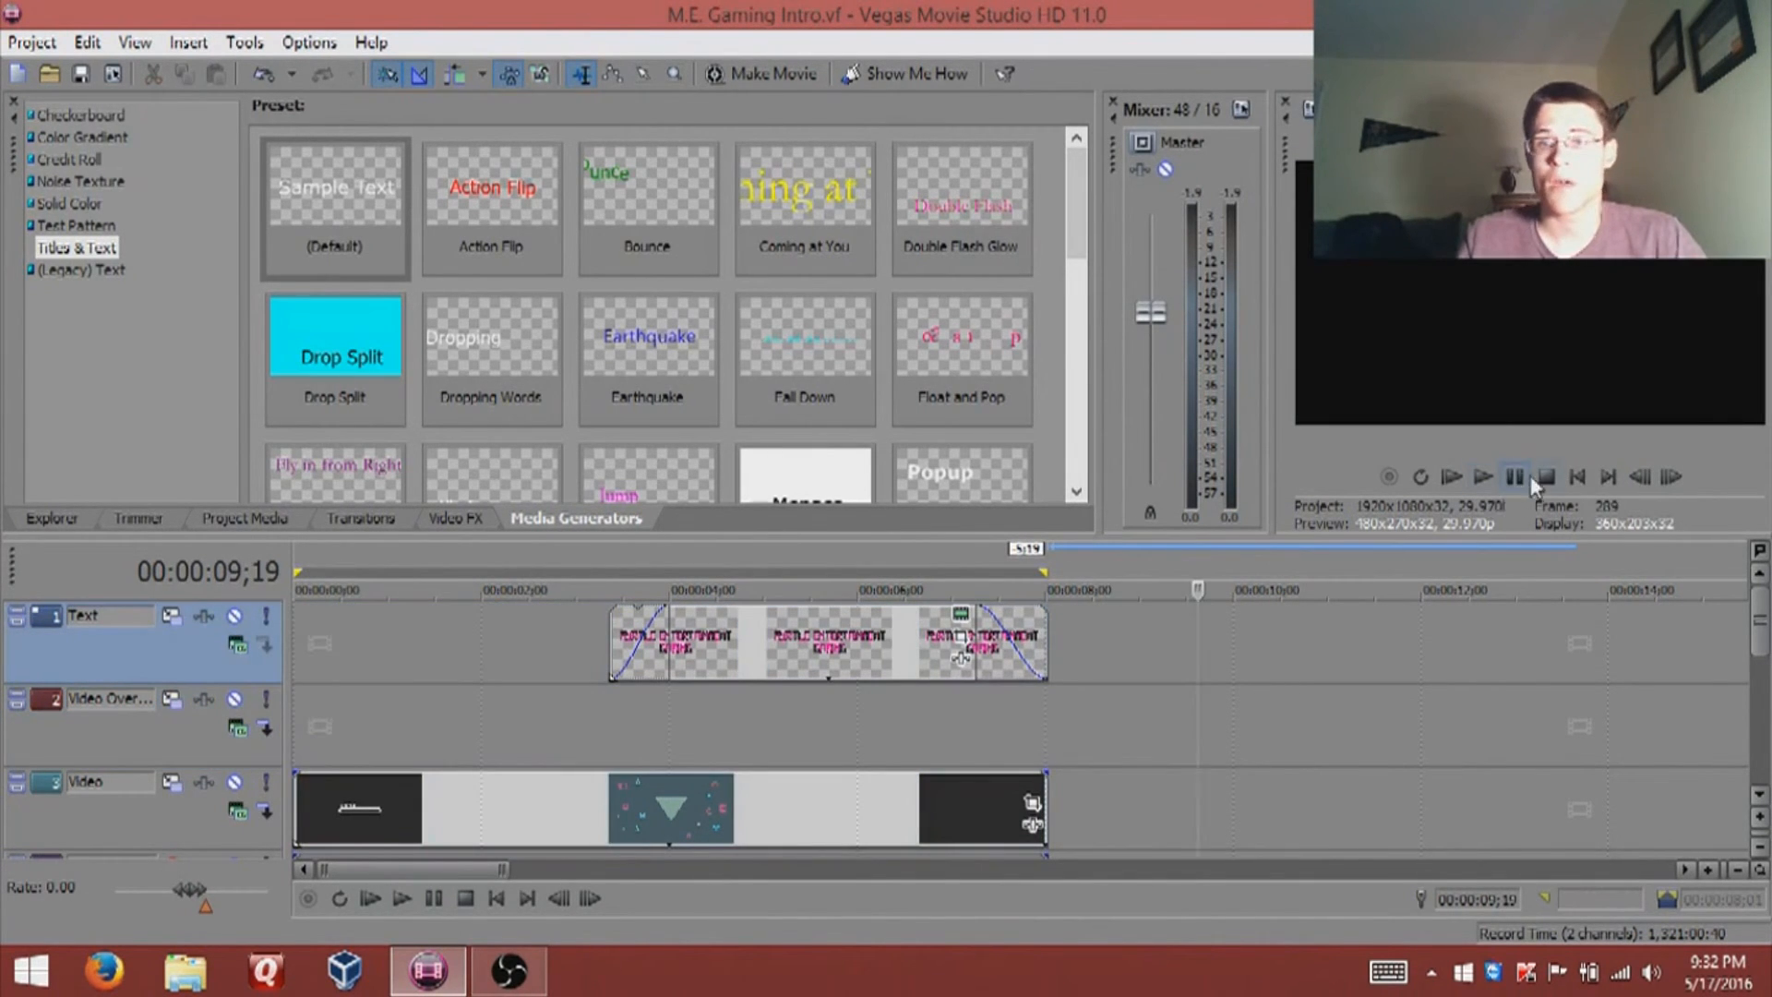
{"action": "left_click", "coordinate": [1577, 477]}
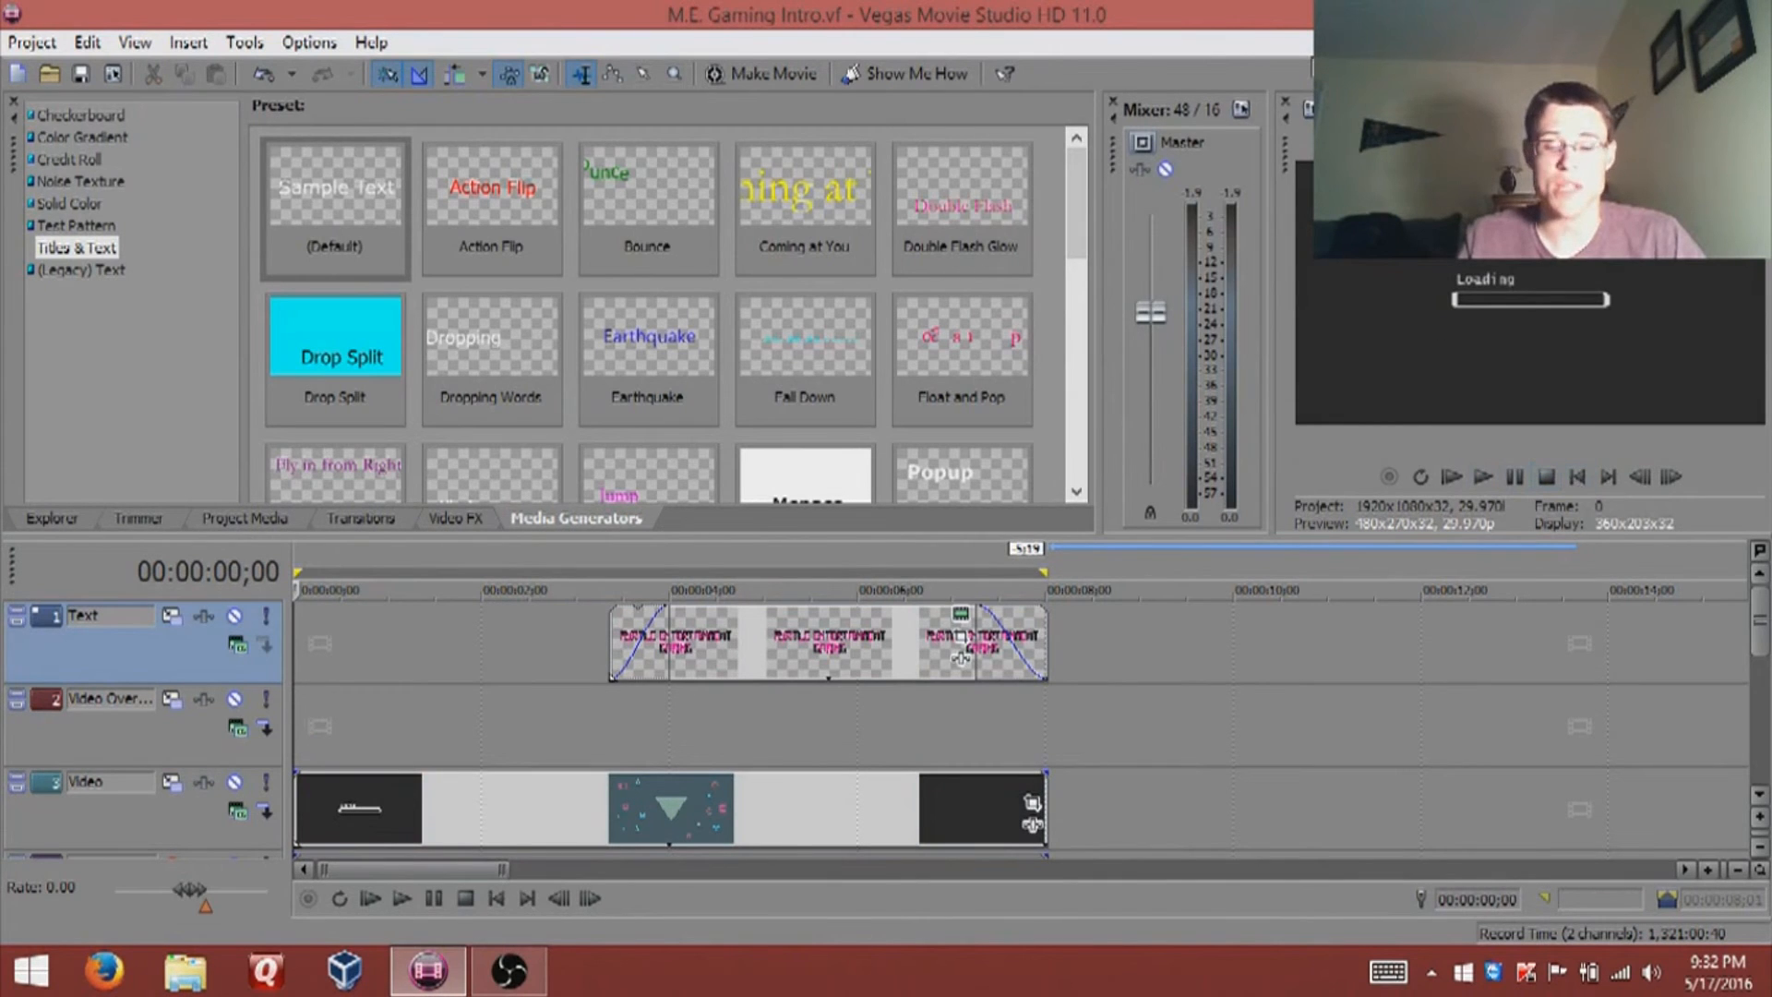
Step: Play the whole intro from the beginning in the preview and again in full screen
{"action": "key", "text": "space"}
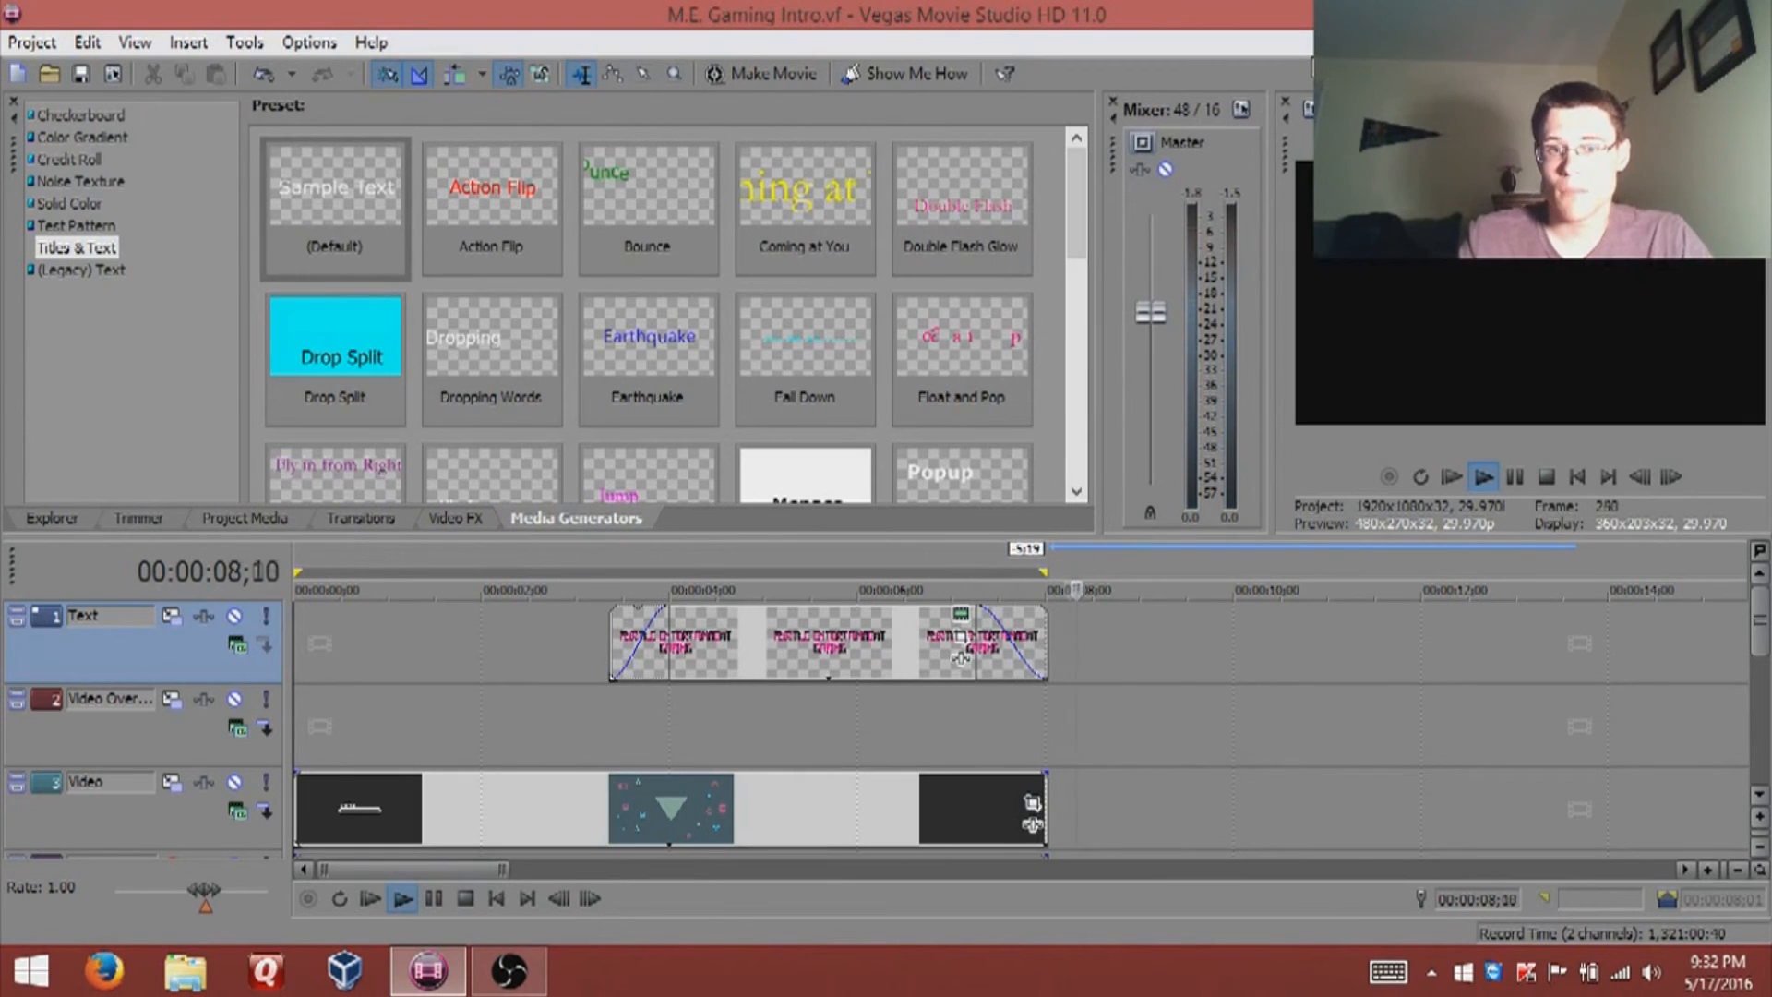
{"action": "key", "text": "space"}
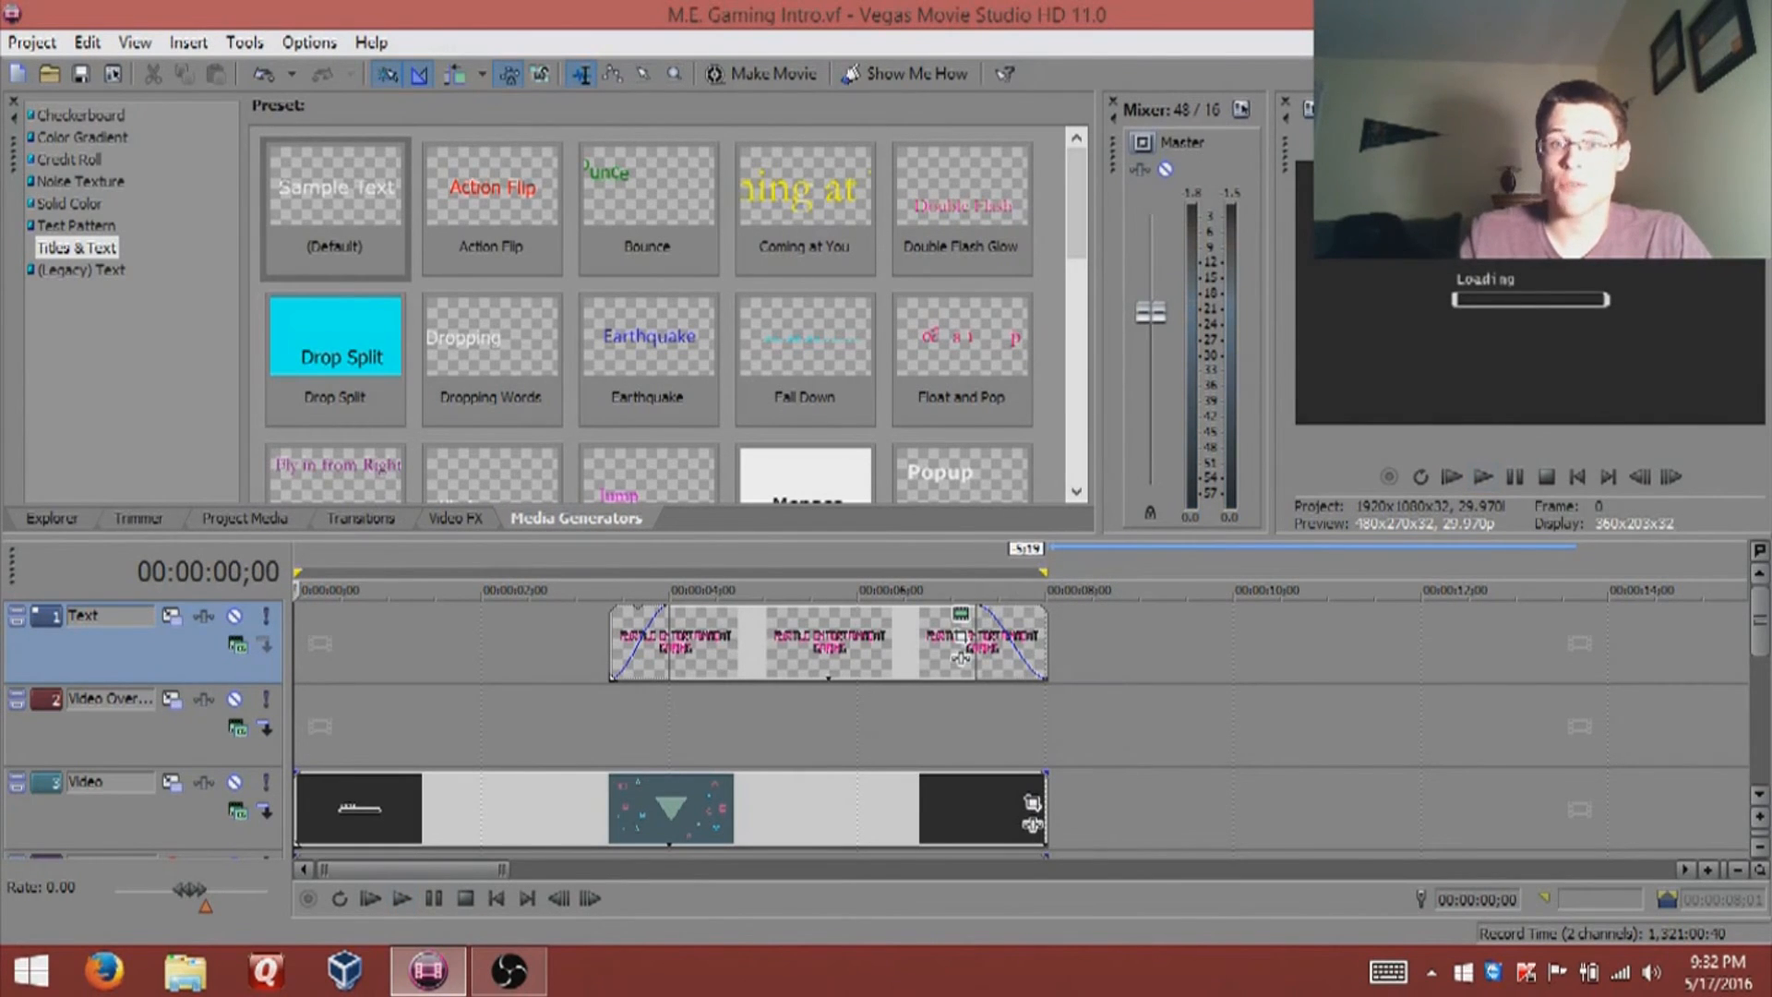
{"action": "key", "text": "alt+shift+4"}
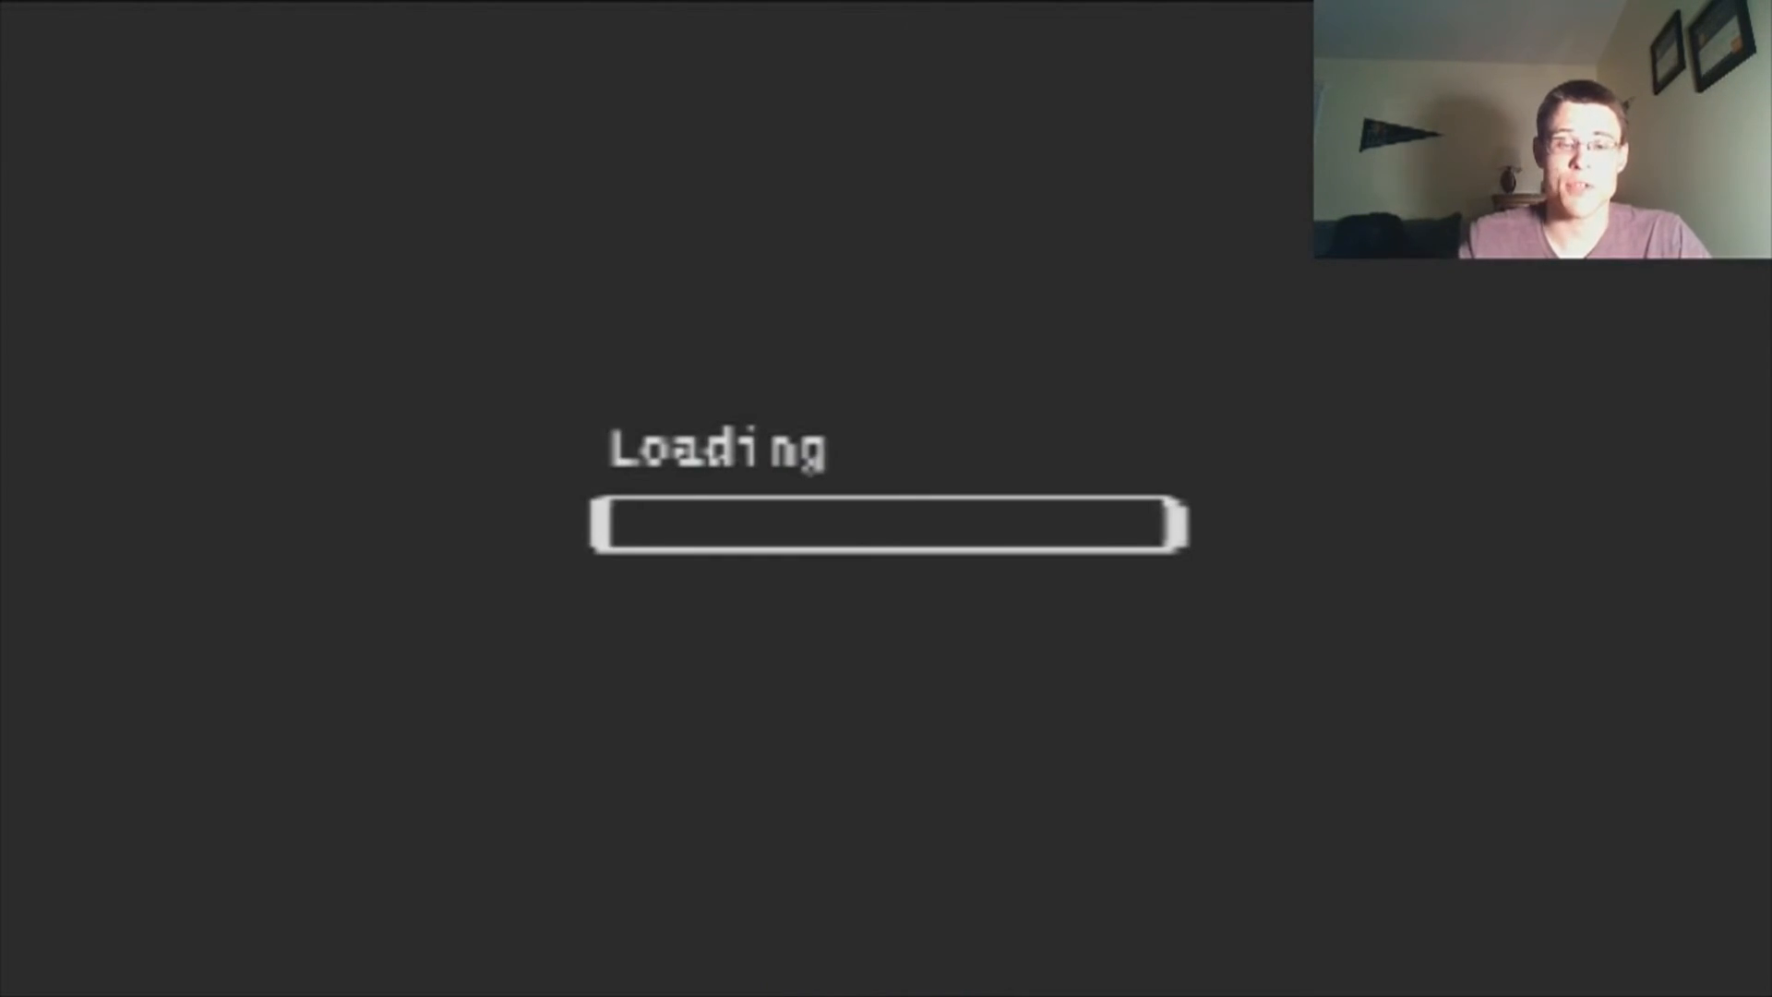
{"action": "key", "text": "space"}
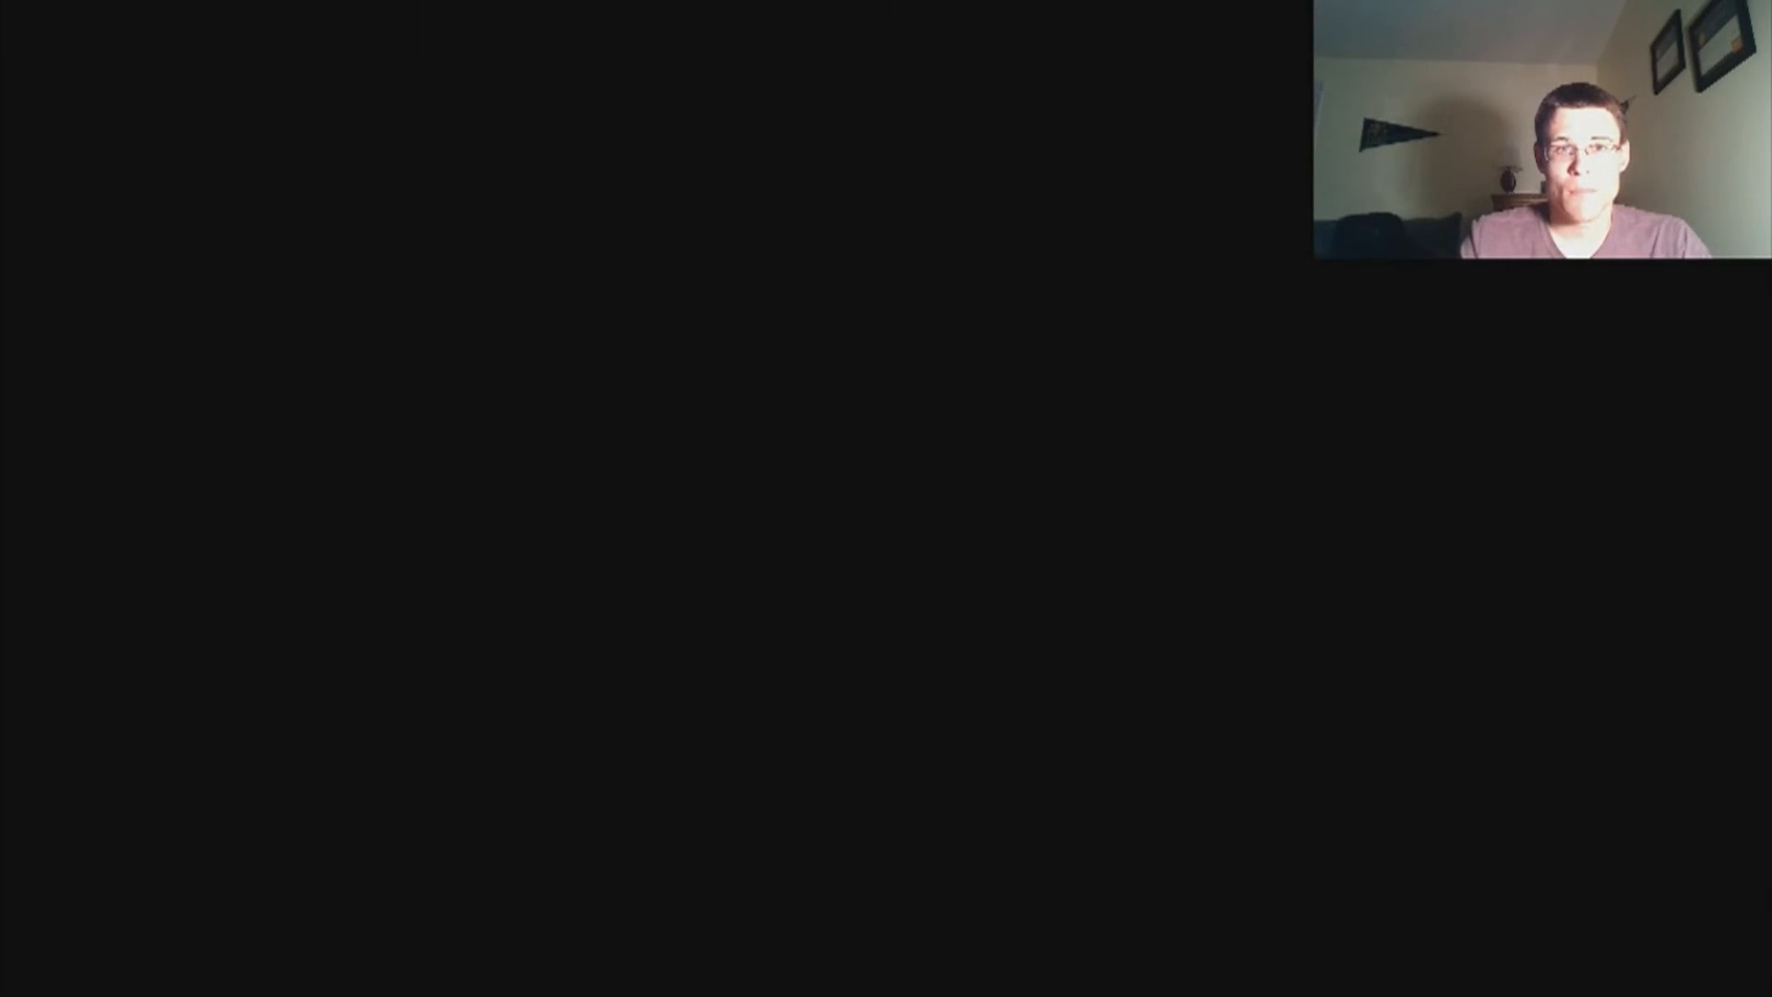
{"action": "key", "text": "Escape"}
{"action": "key", "text": "Return"}
{"action": "left_click", "coordinate": [1577, 468]}
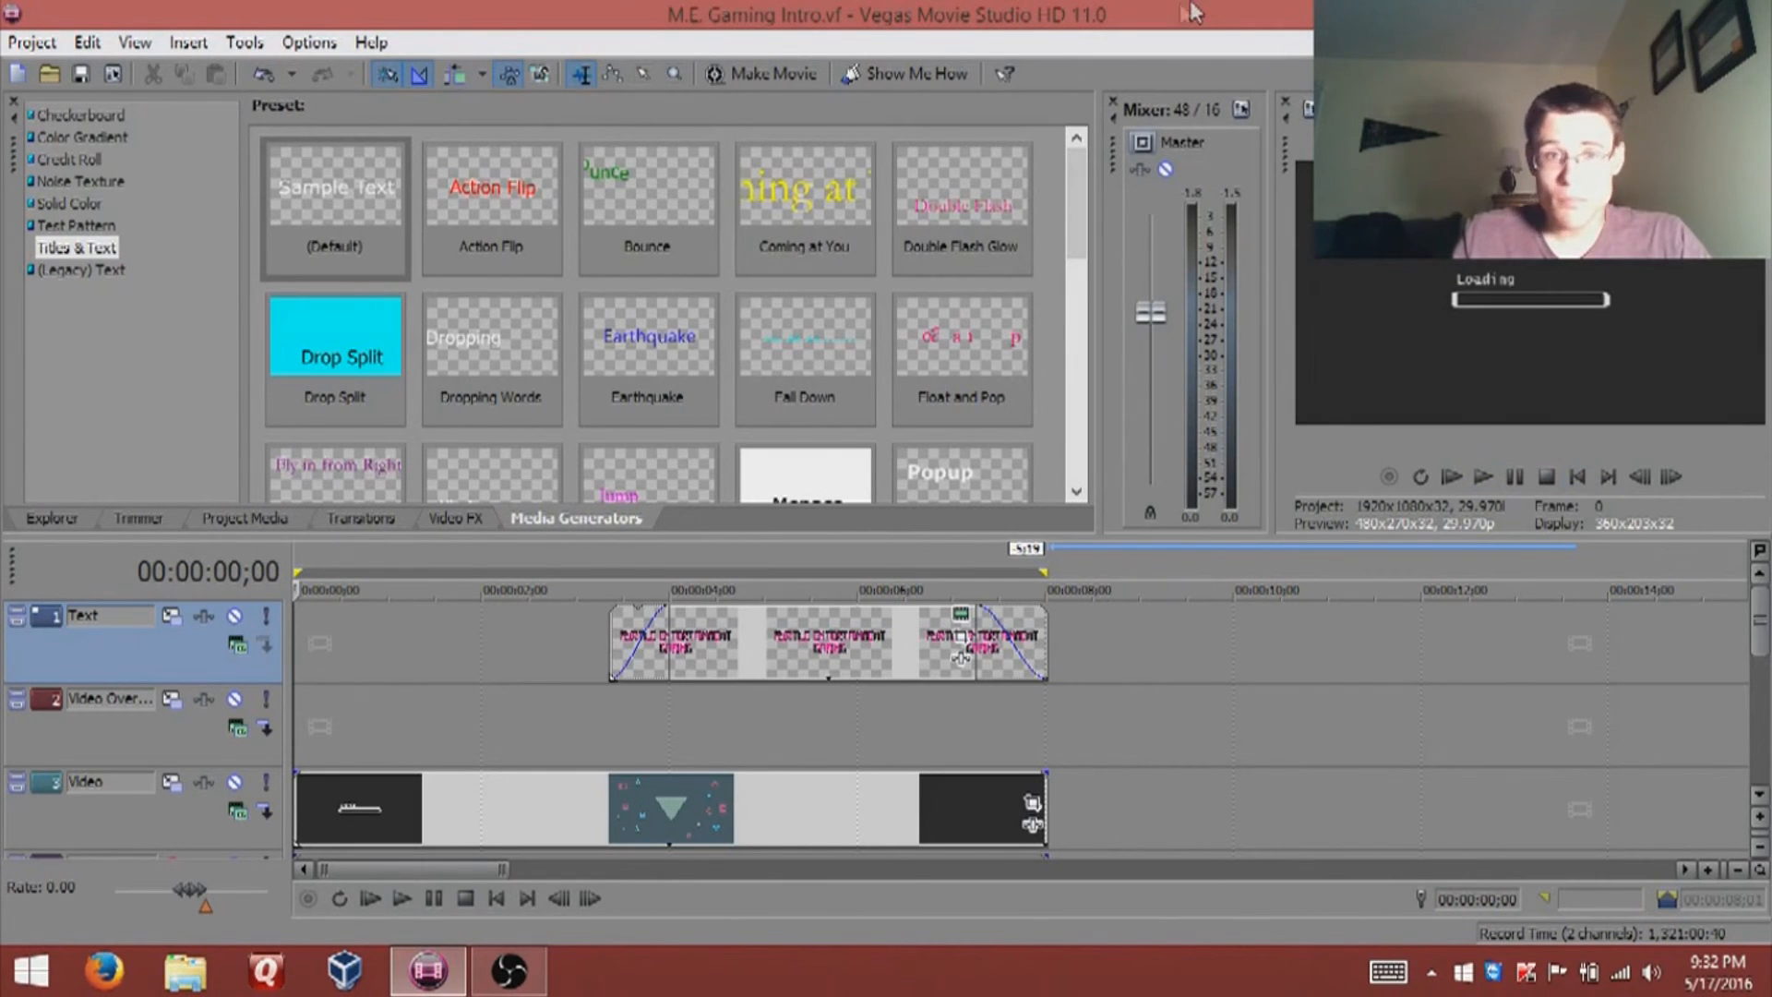
Step: Render the project as M.E. Gaming Intro.wmv with the 8 Mbps HD 1080-30p Video template and watch the rendered file
{"action": "left_click", "coordinate": [777, 74]}
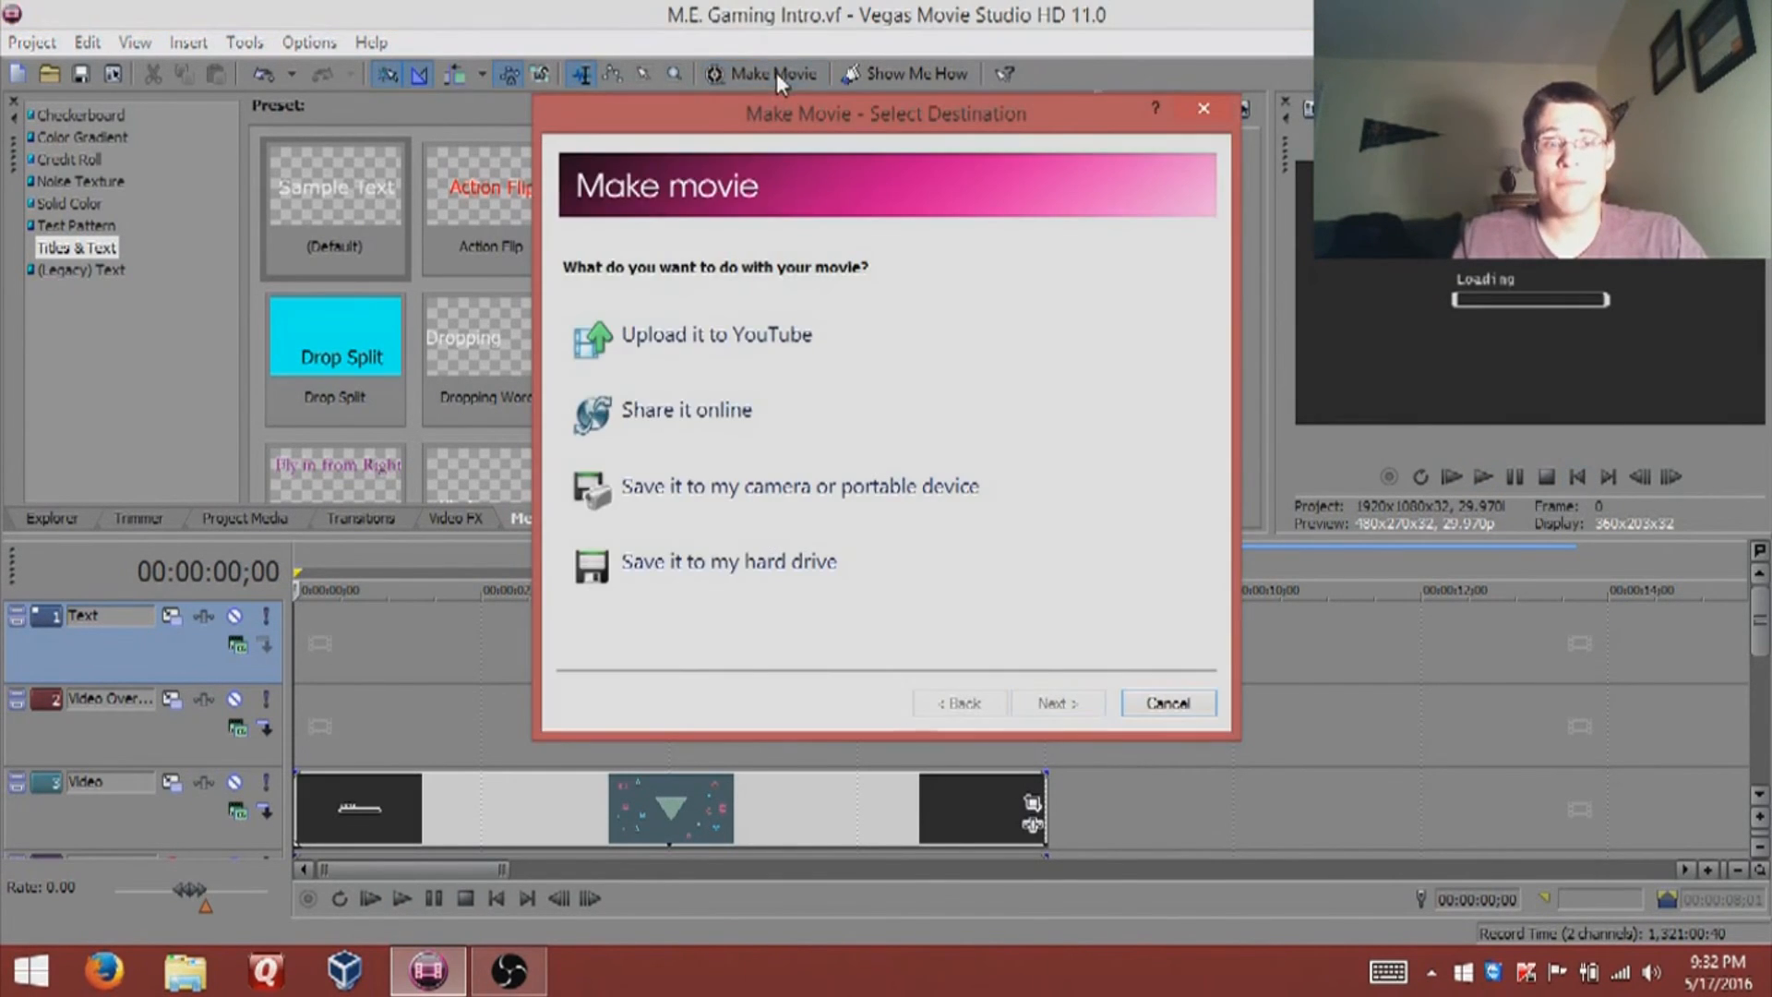
{"action": "key", "text": "Escape"}
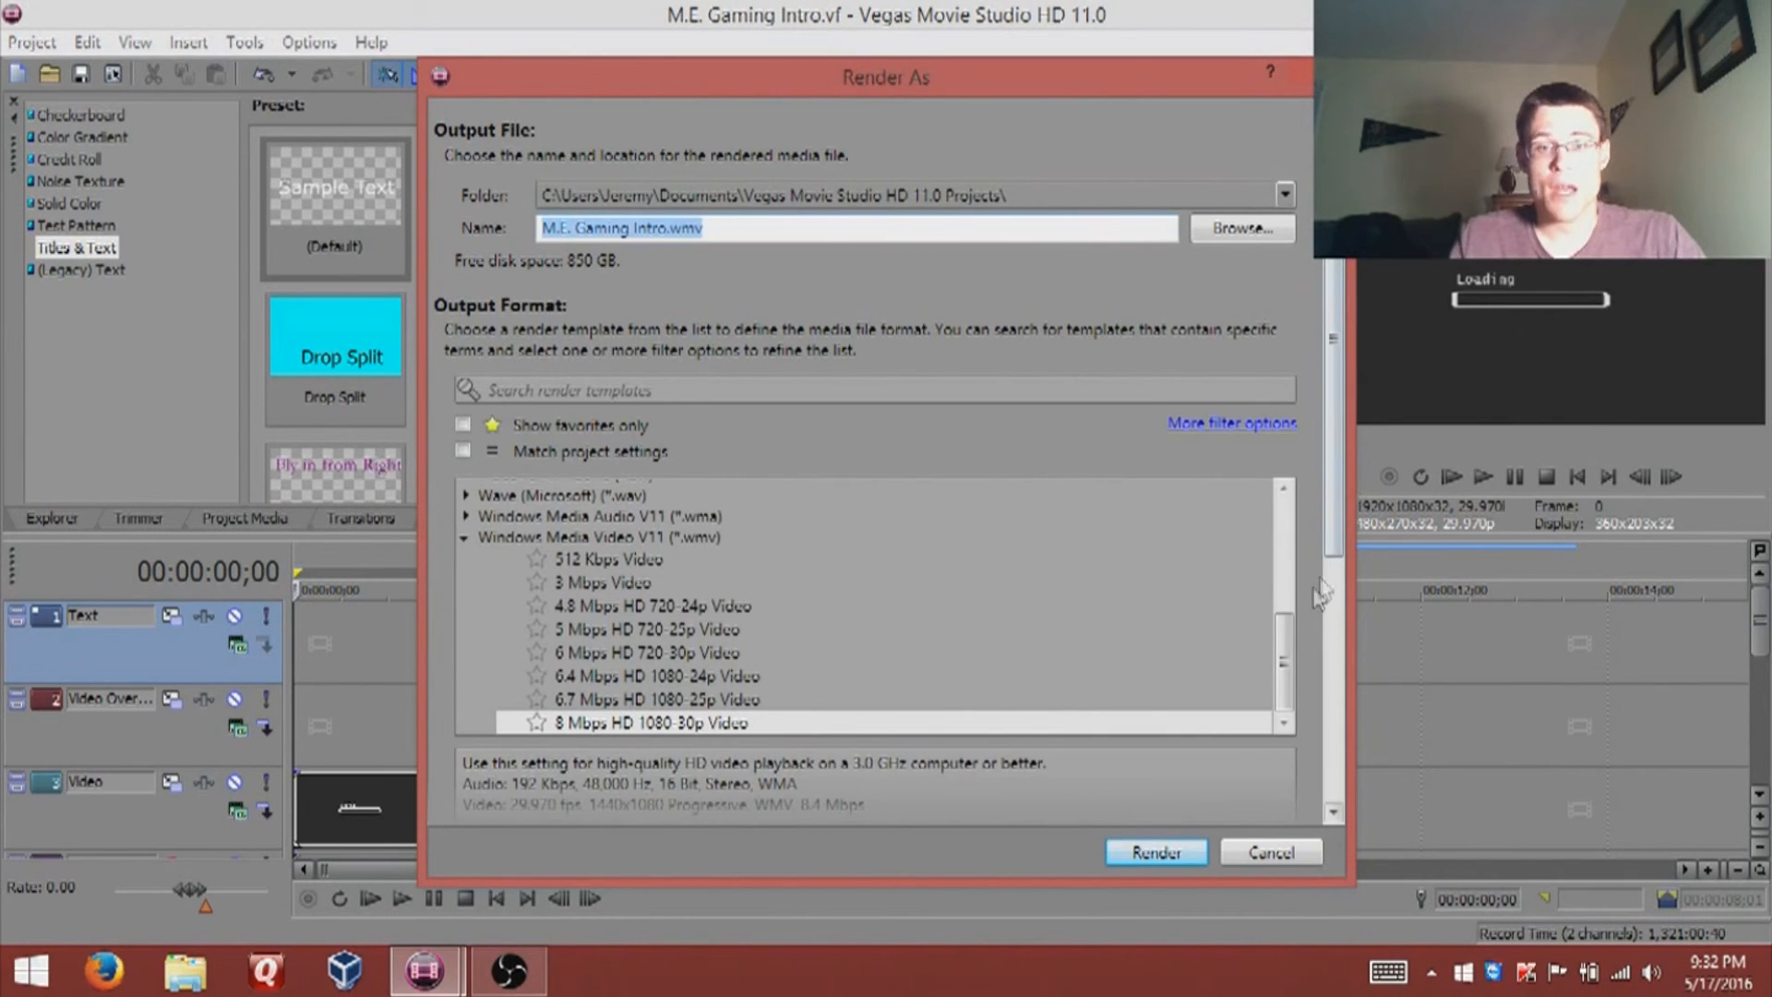
{"action": "left_click_drag", "start_coordinate": [1287, 645], "coordinate": [1274, 702]}
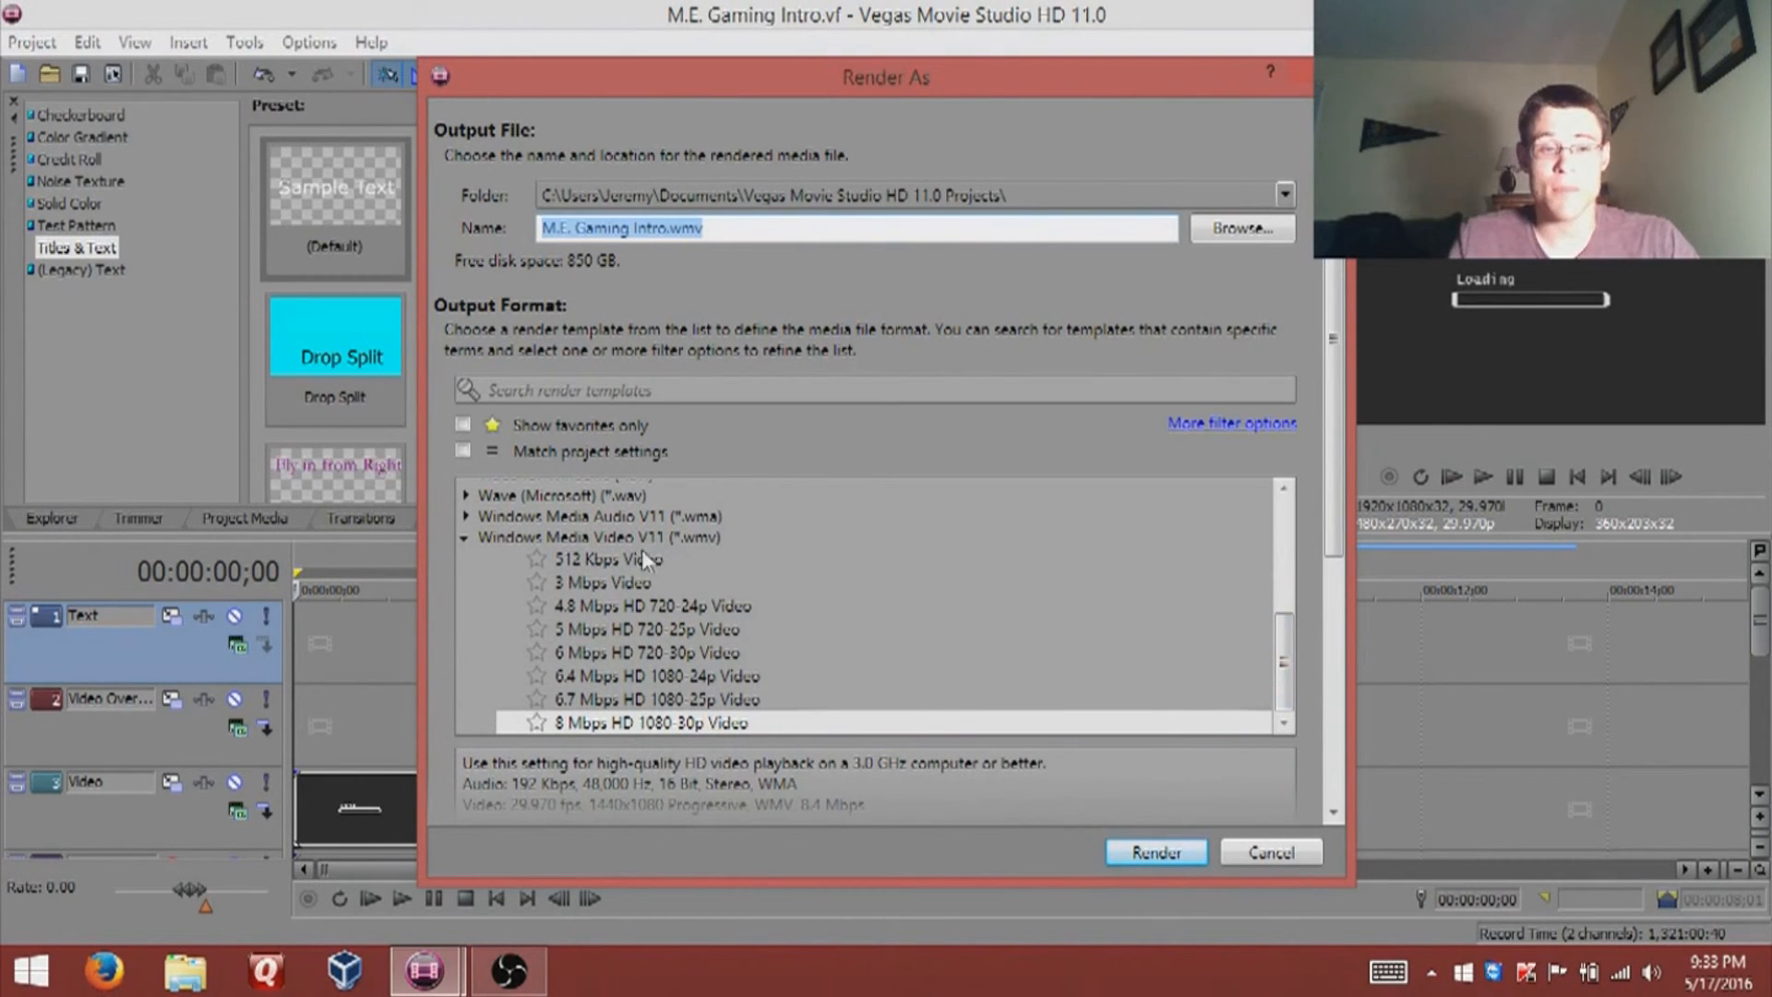
{"action": "left_click", "coordinate": [1129, 861]}
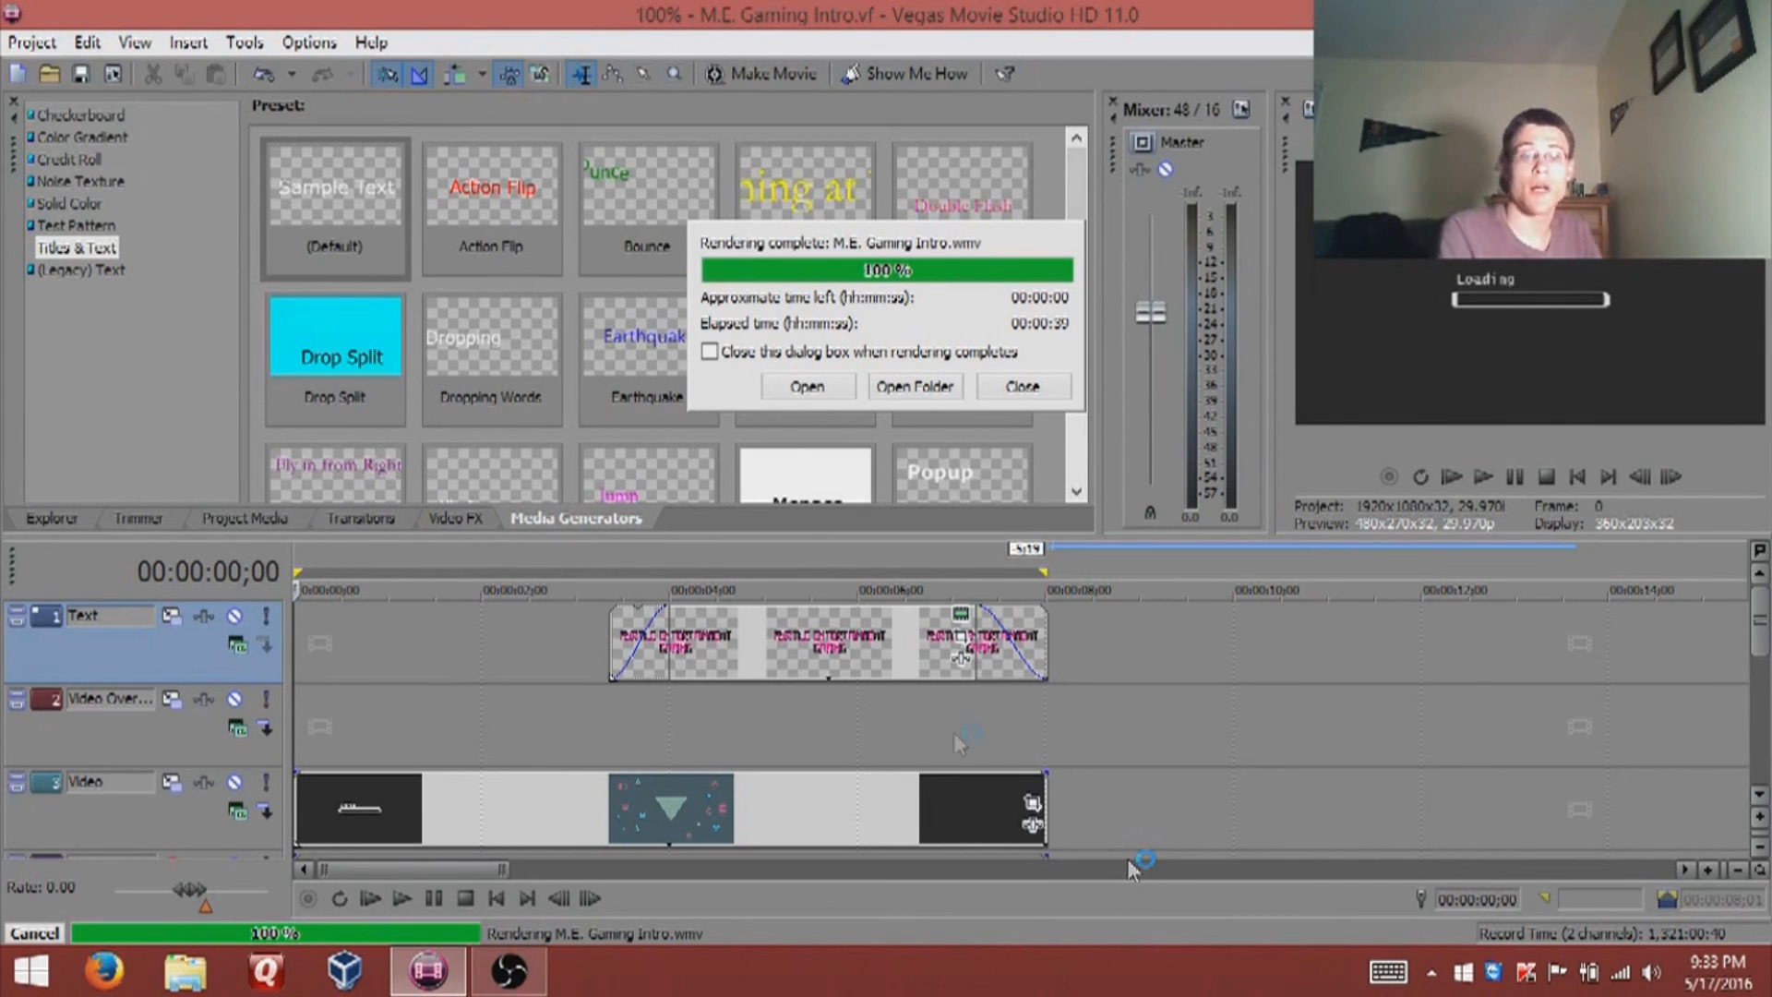
{"action": "left_click", "coordinate": [808, 388]}
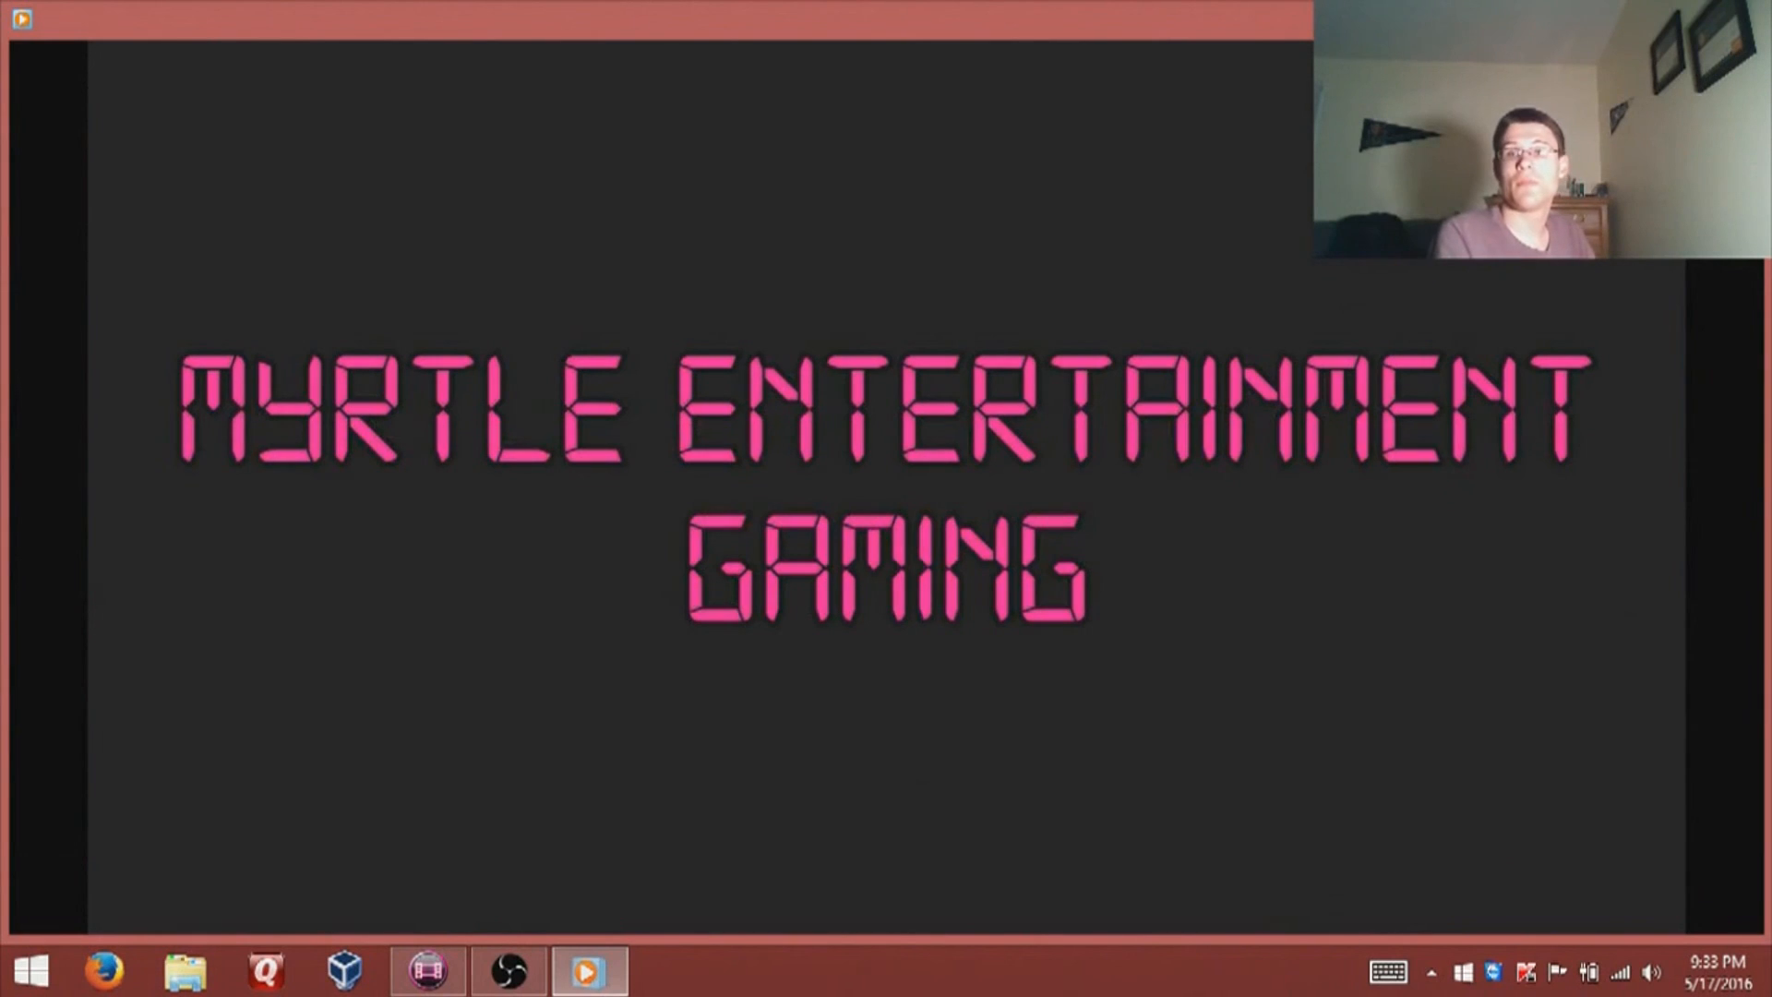
{"action": "left_click", "coordinate": [1762, 7]}
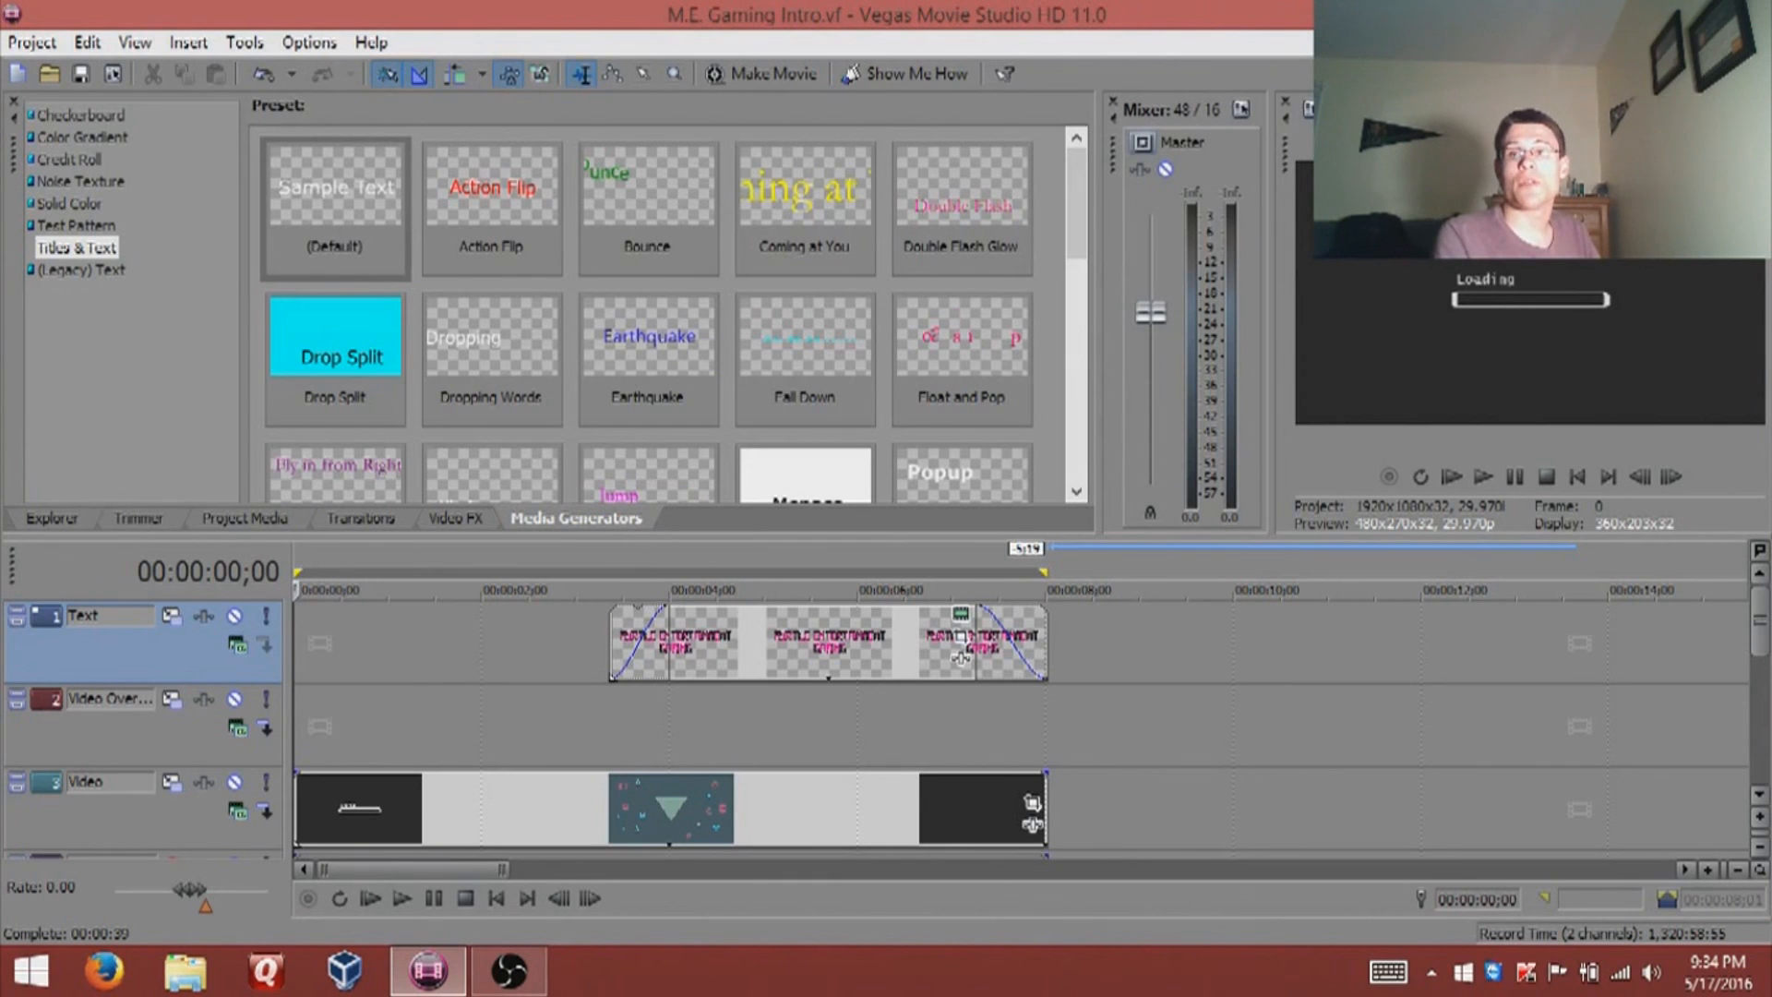
Step: Save the project and close Vegas Movie Studio
{"action": "left_click", "coordinate": [11, 43]}
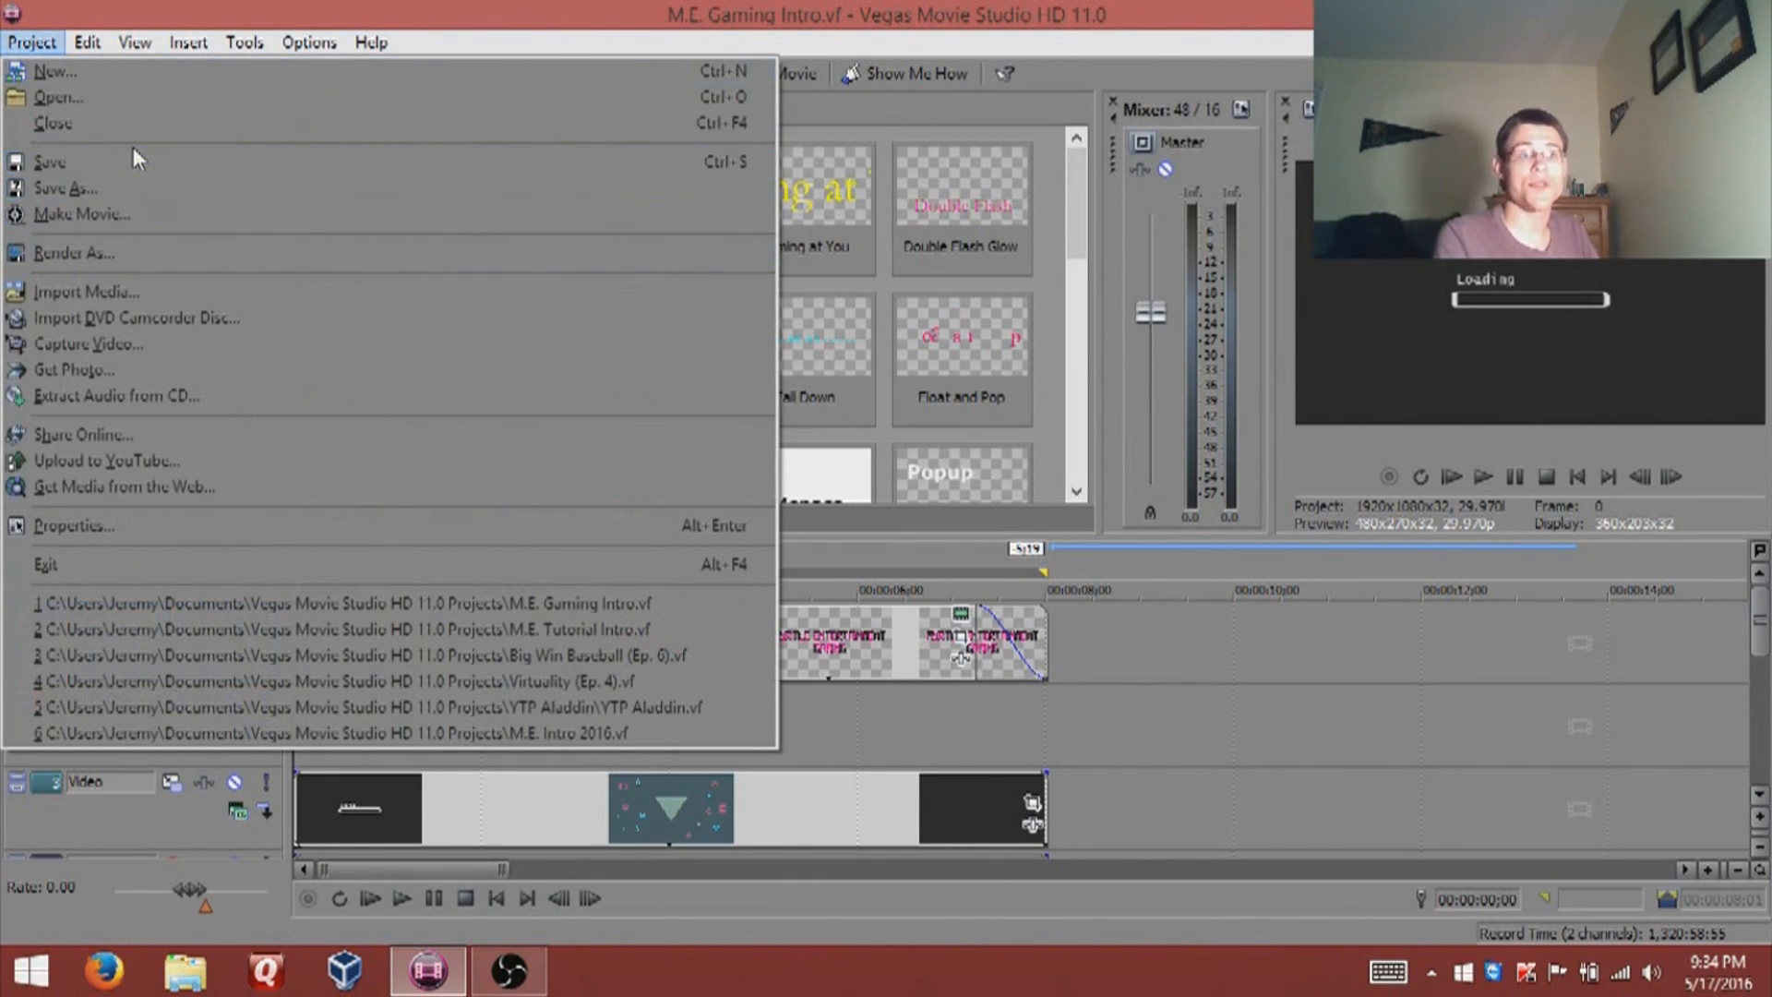
{"action": "left_click", "coordinate": [132, 162]}
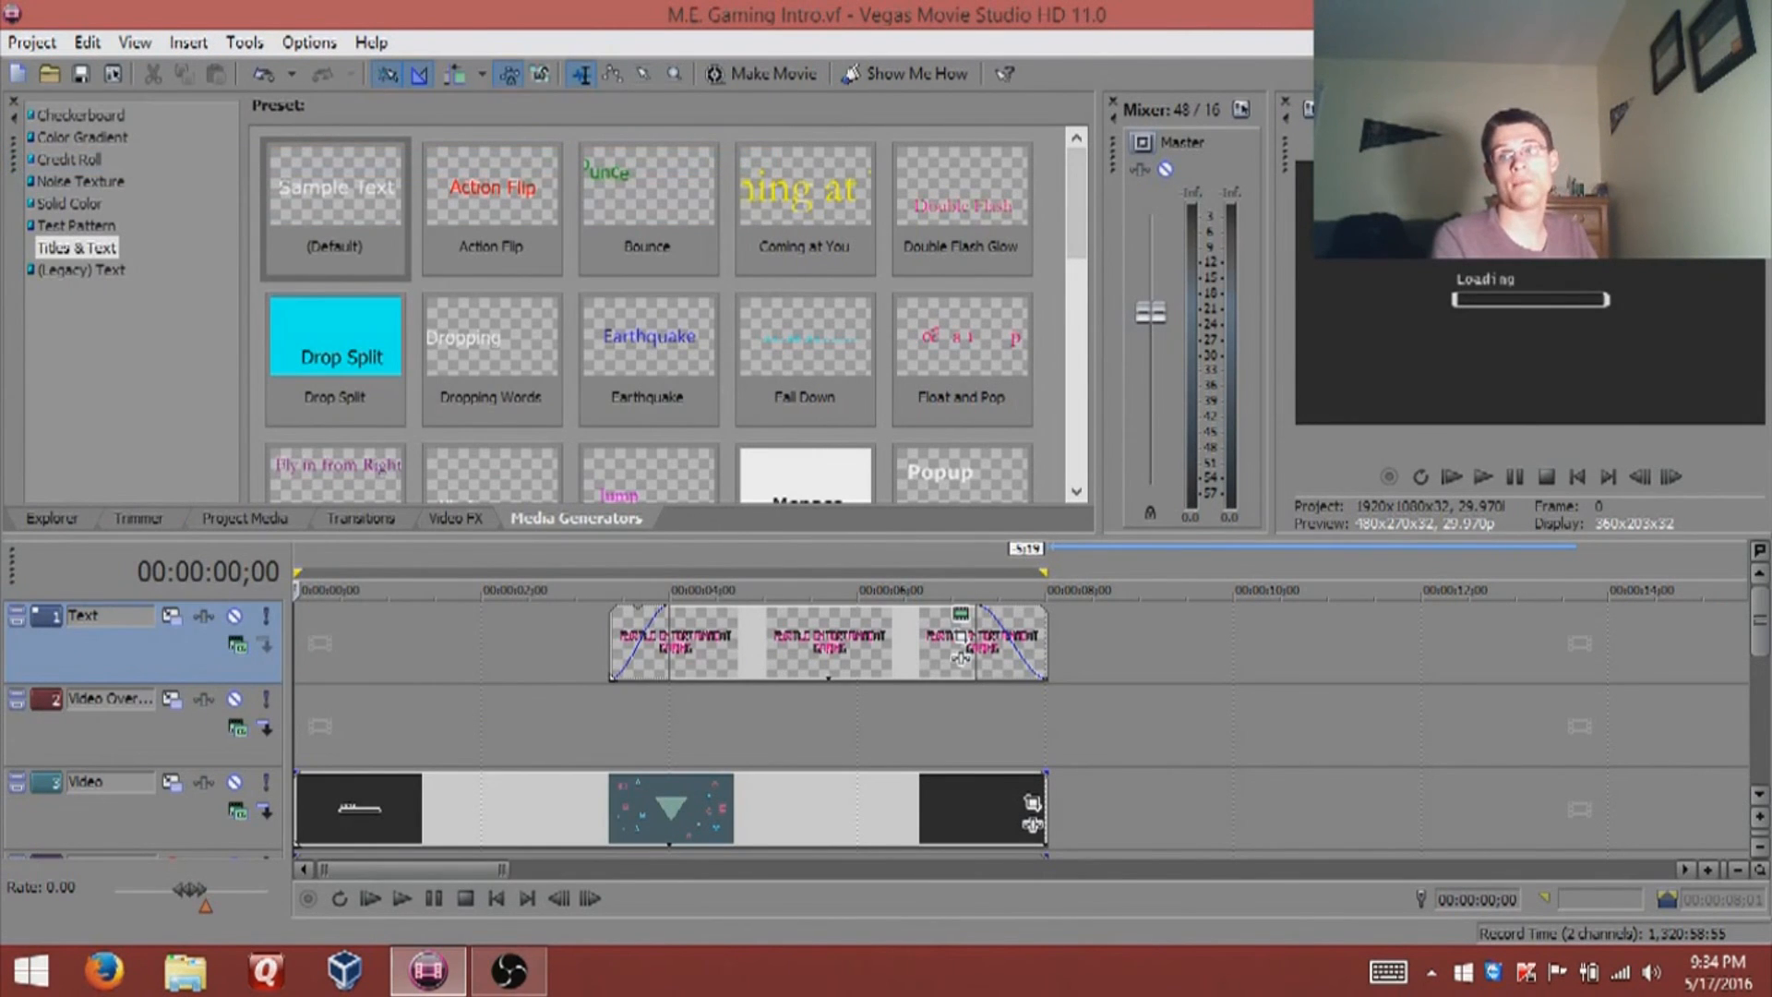
{"action": "left_click", "coordinate": [1743, 11]}
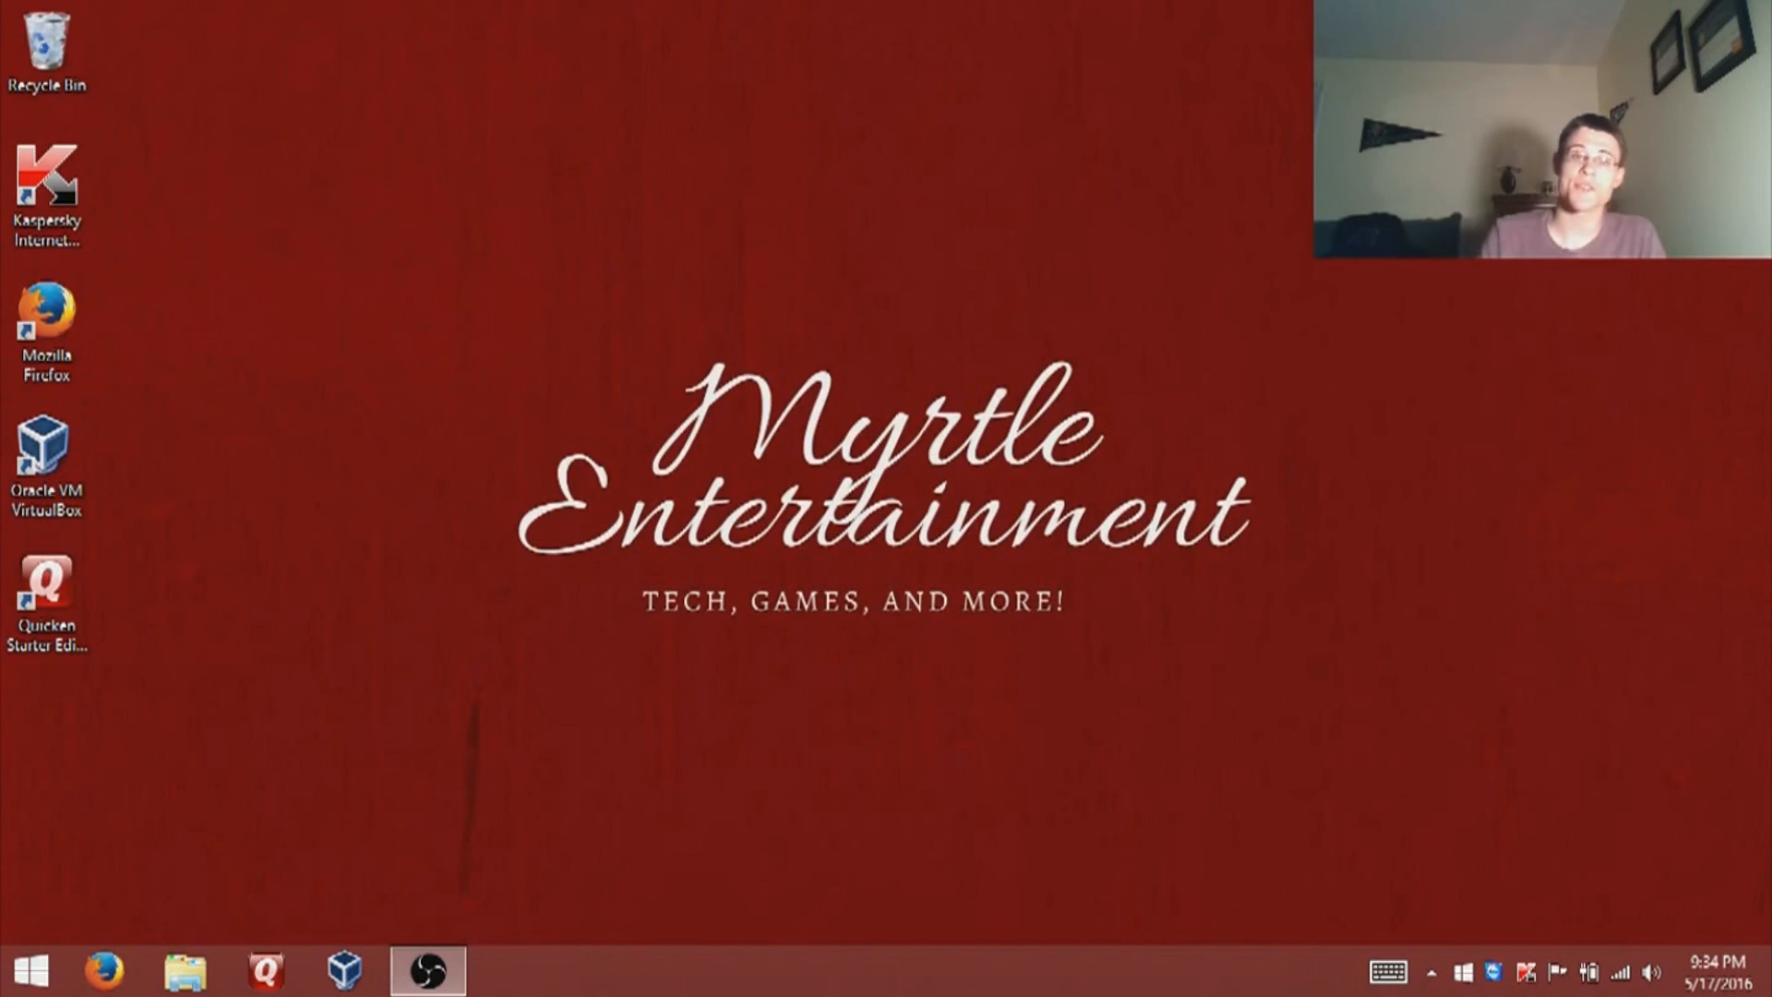